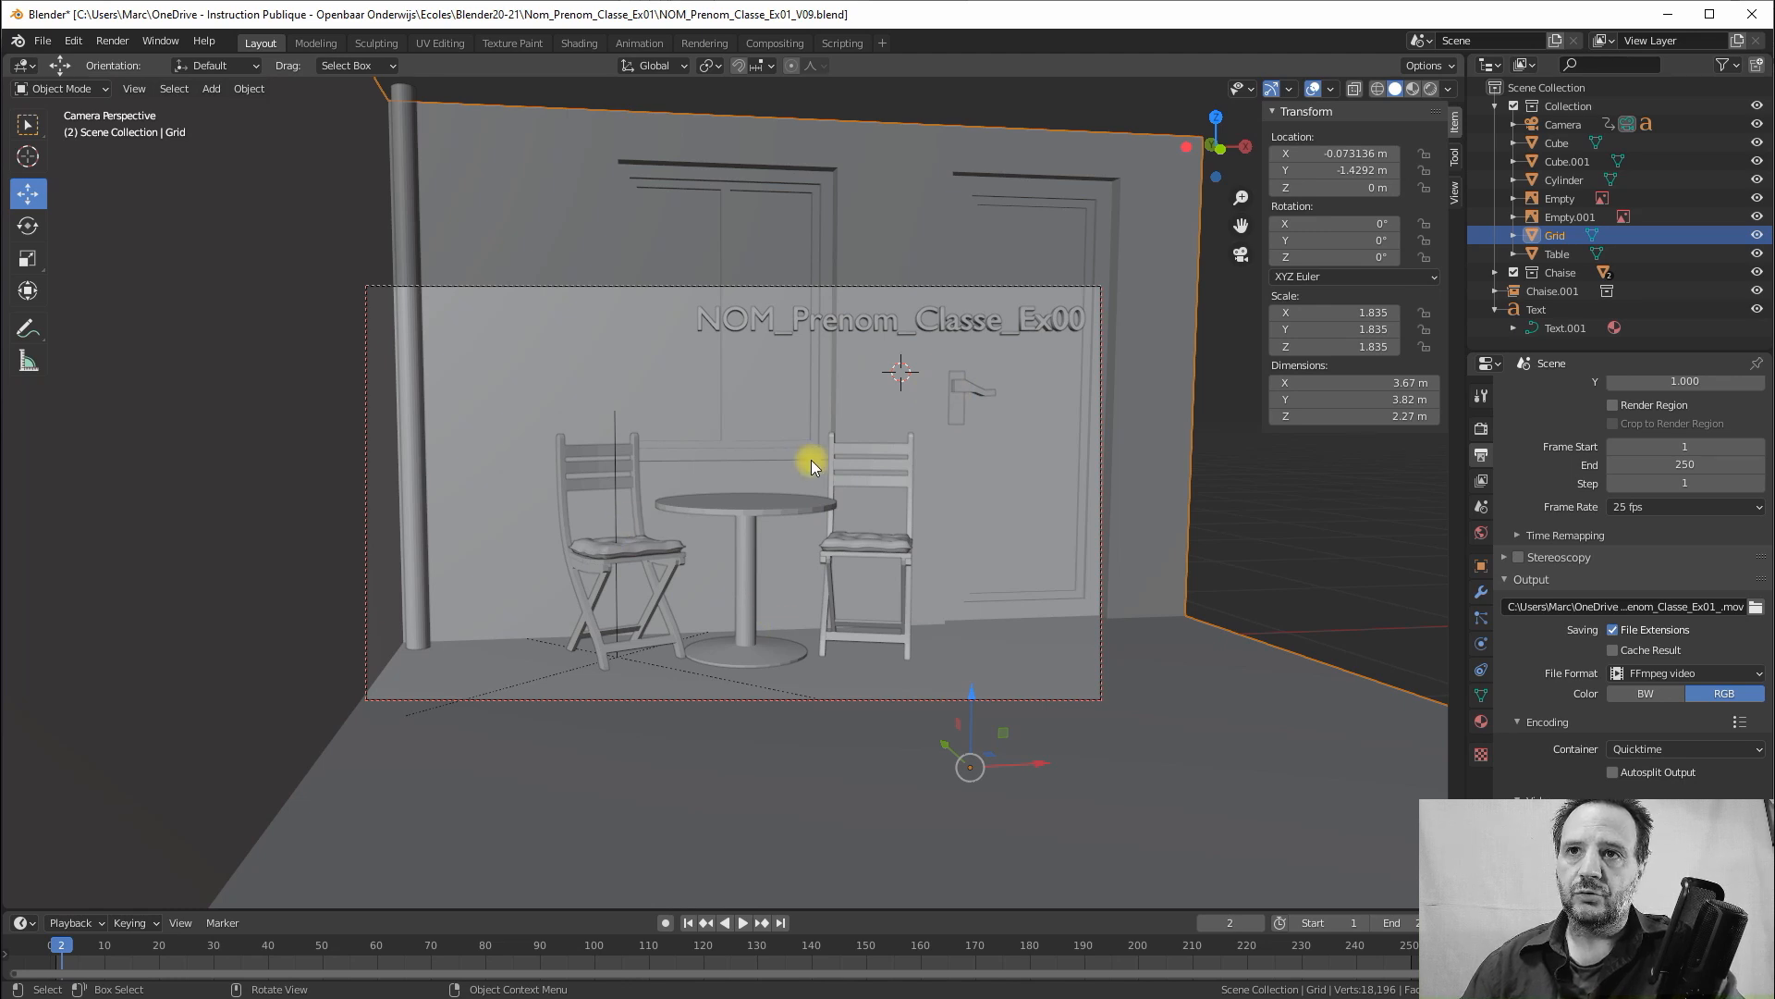
Change the ending of the 3D text on the wall so it reads NOM_Prenom_Classe_Ex01
{"action": "left_click", "coordinate": [741, 319]}
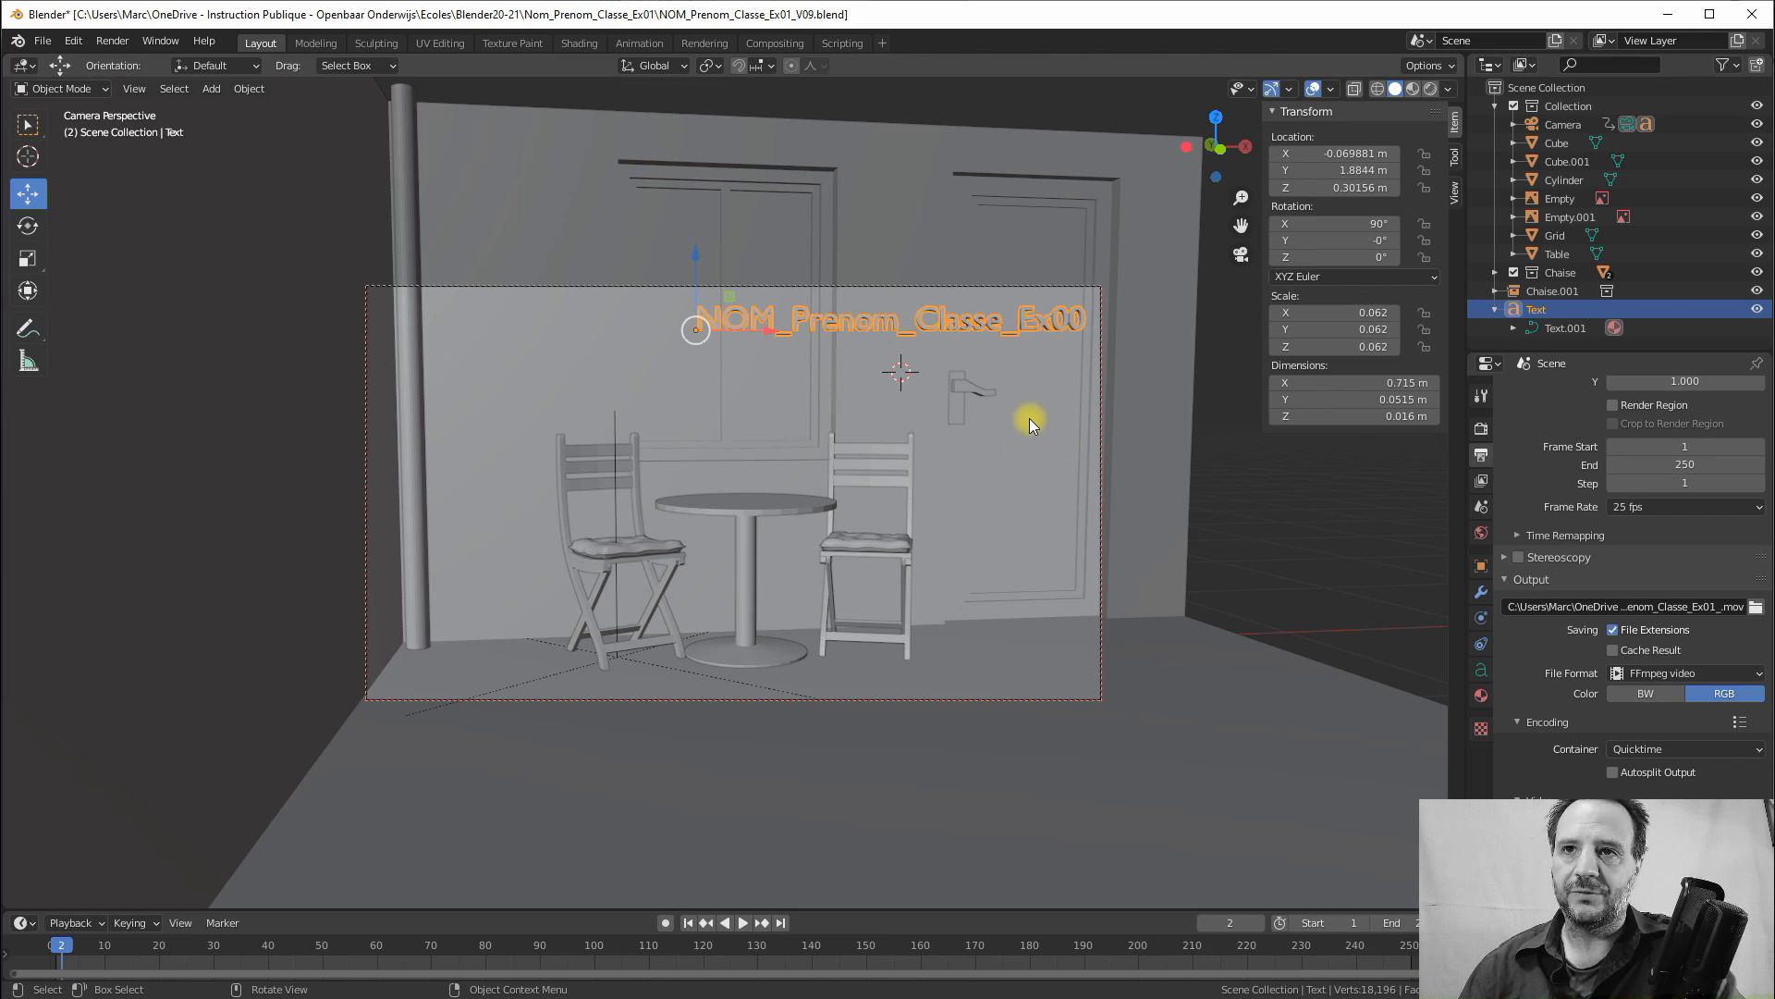
{"action": "key", "text": "Tab"}
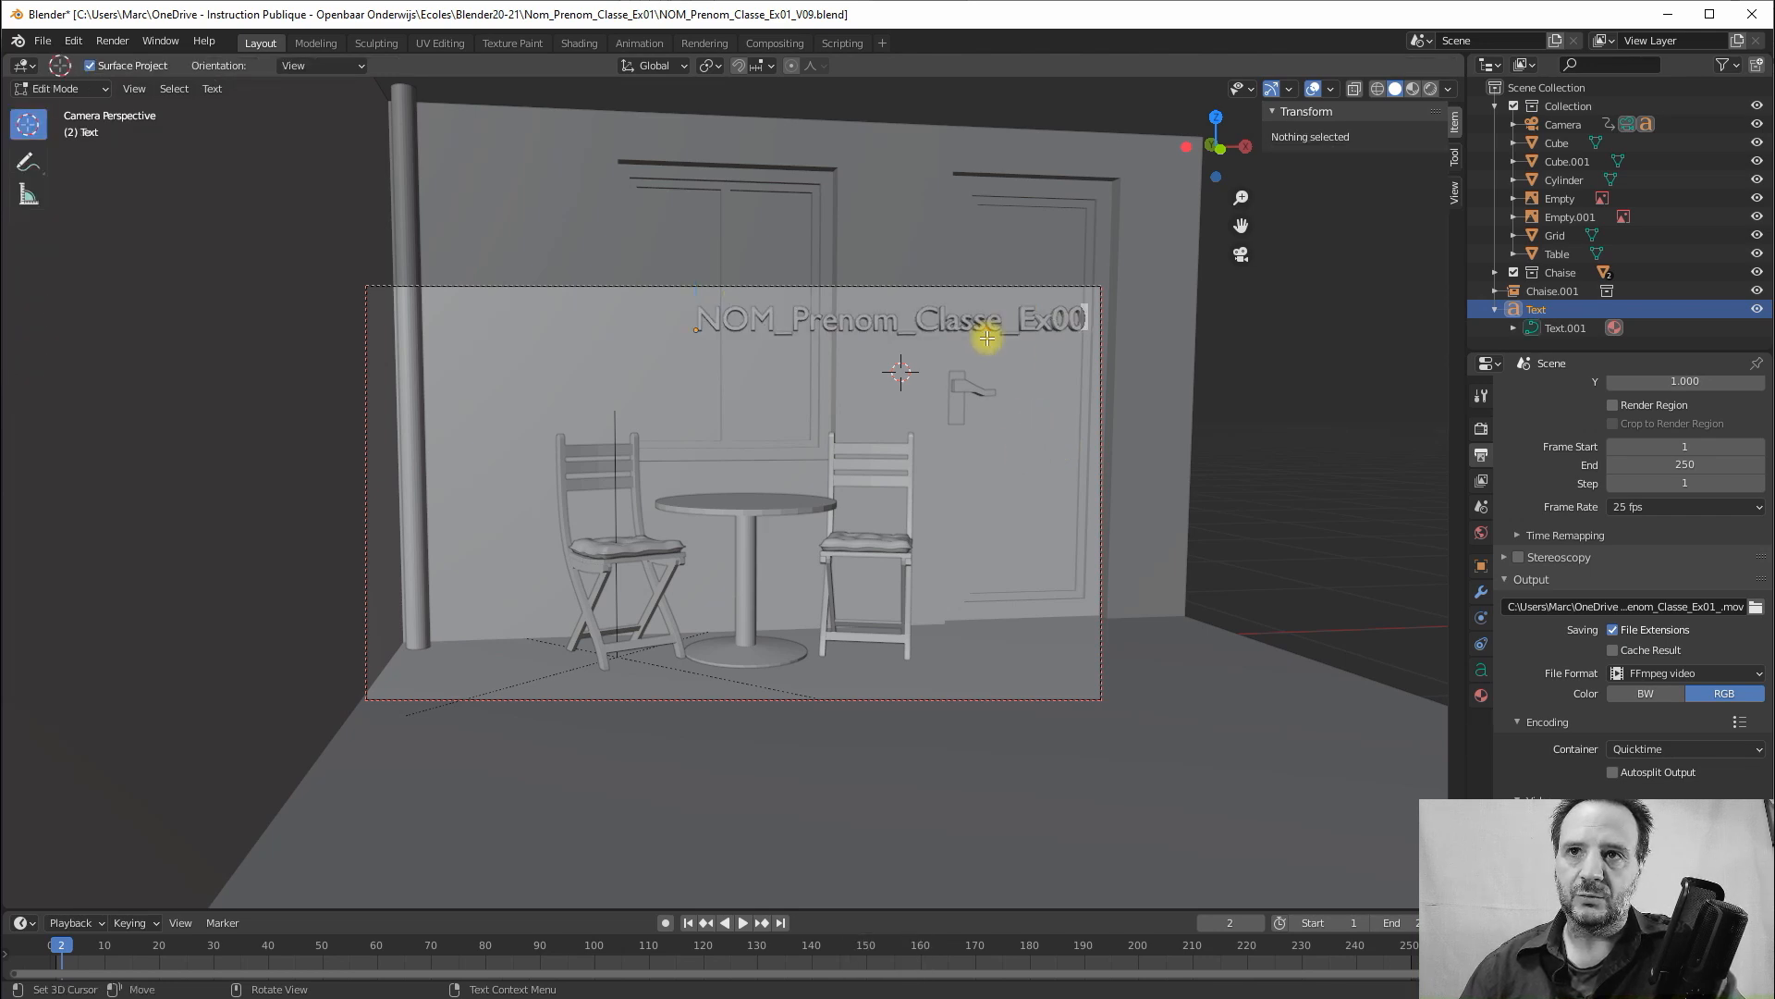
{"action": "key", "text": "BackSpace"}
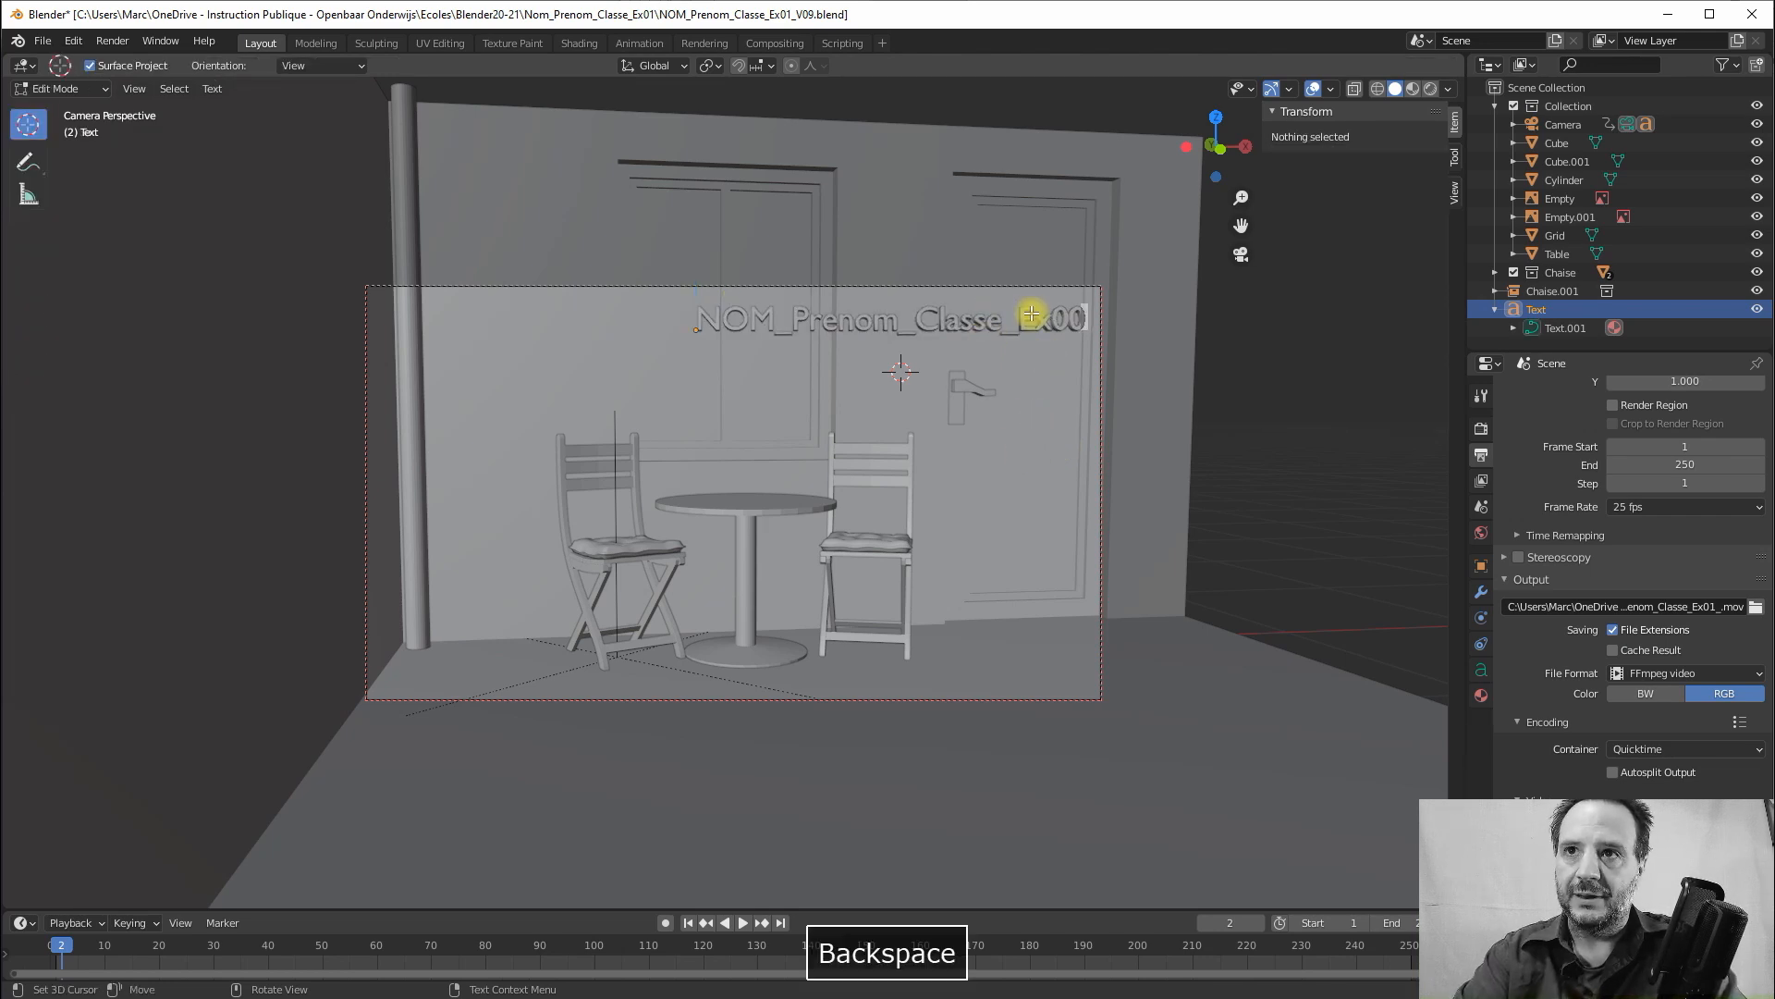
{"action": "type", "text": "1"}
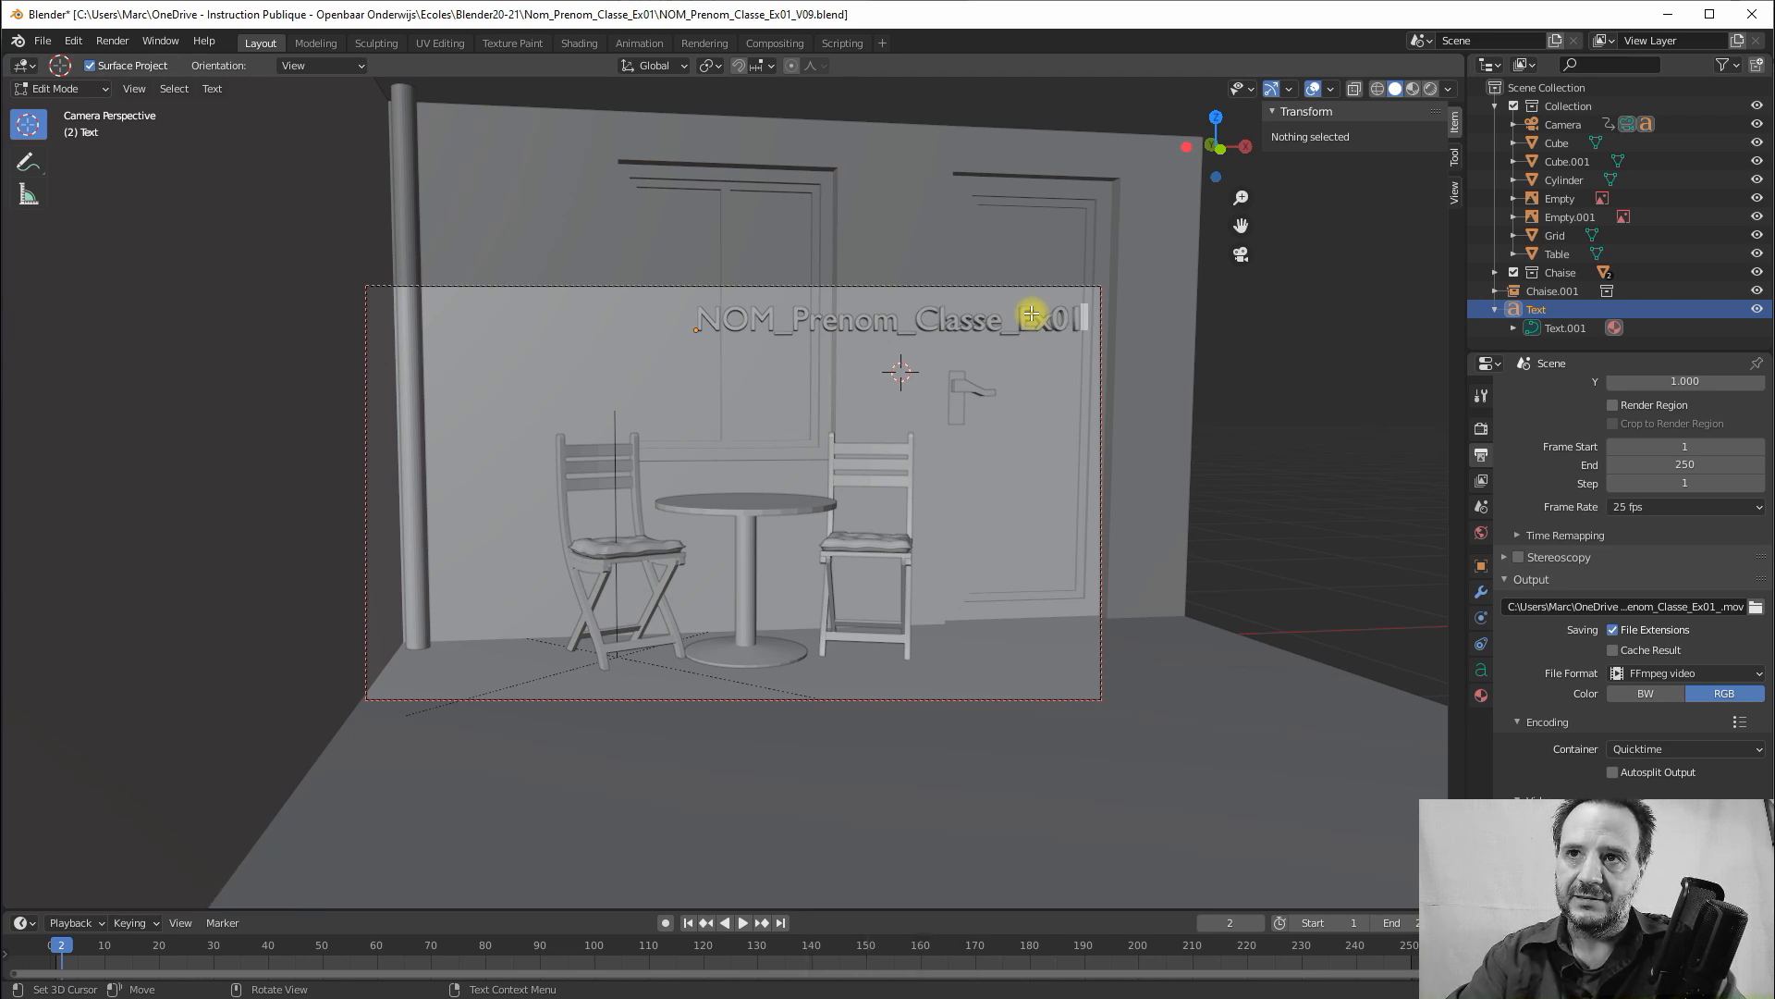
{"action": "key", "text": "Tab"}
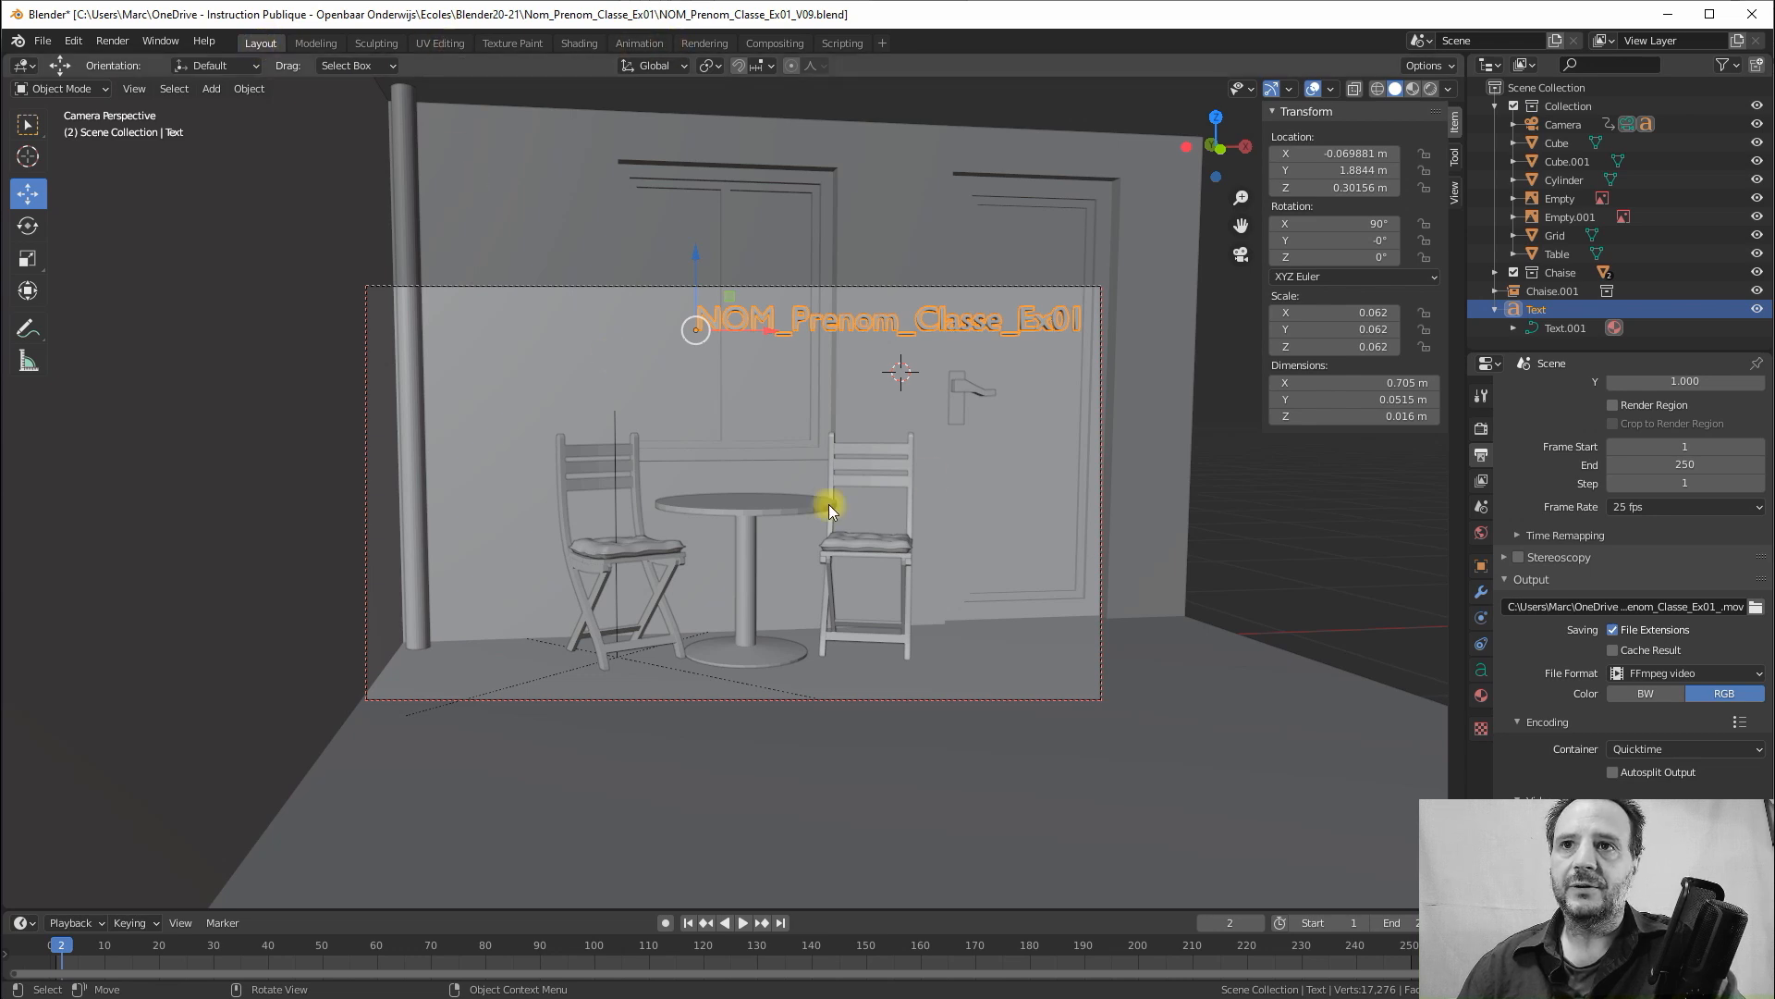
Select the chair nearest the door handle and bring up its material nodes in the Shading workspace
{"action": "left_click", "coordinate": [860, 437]}
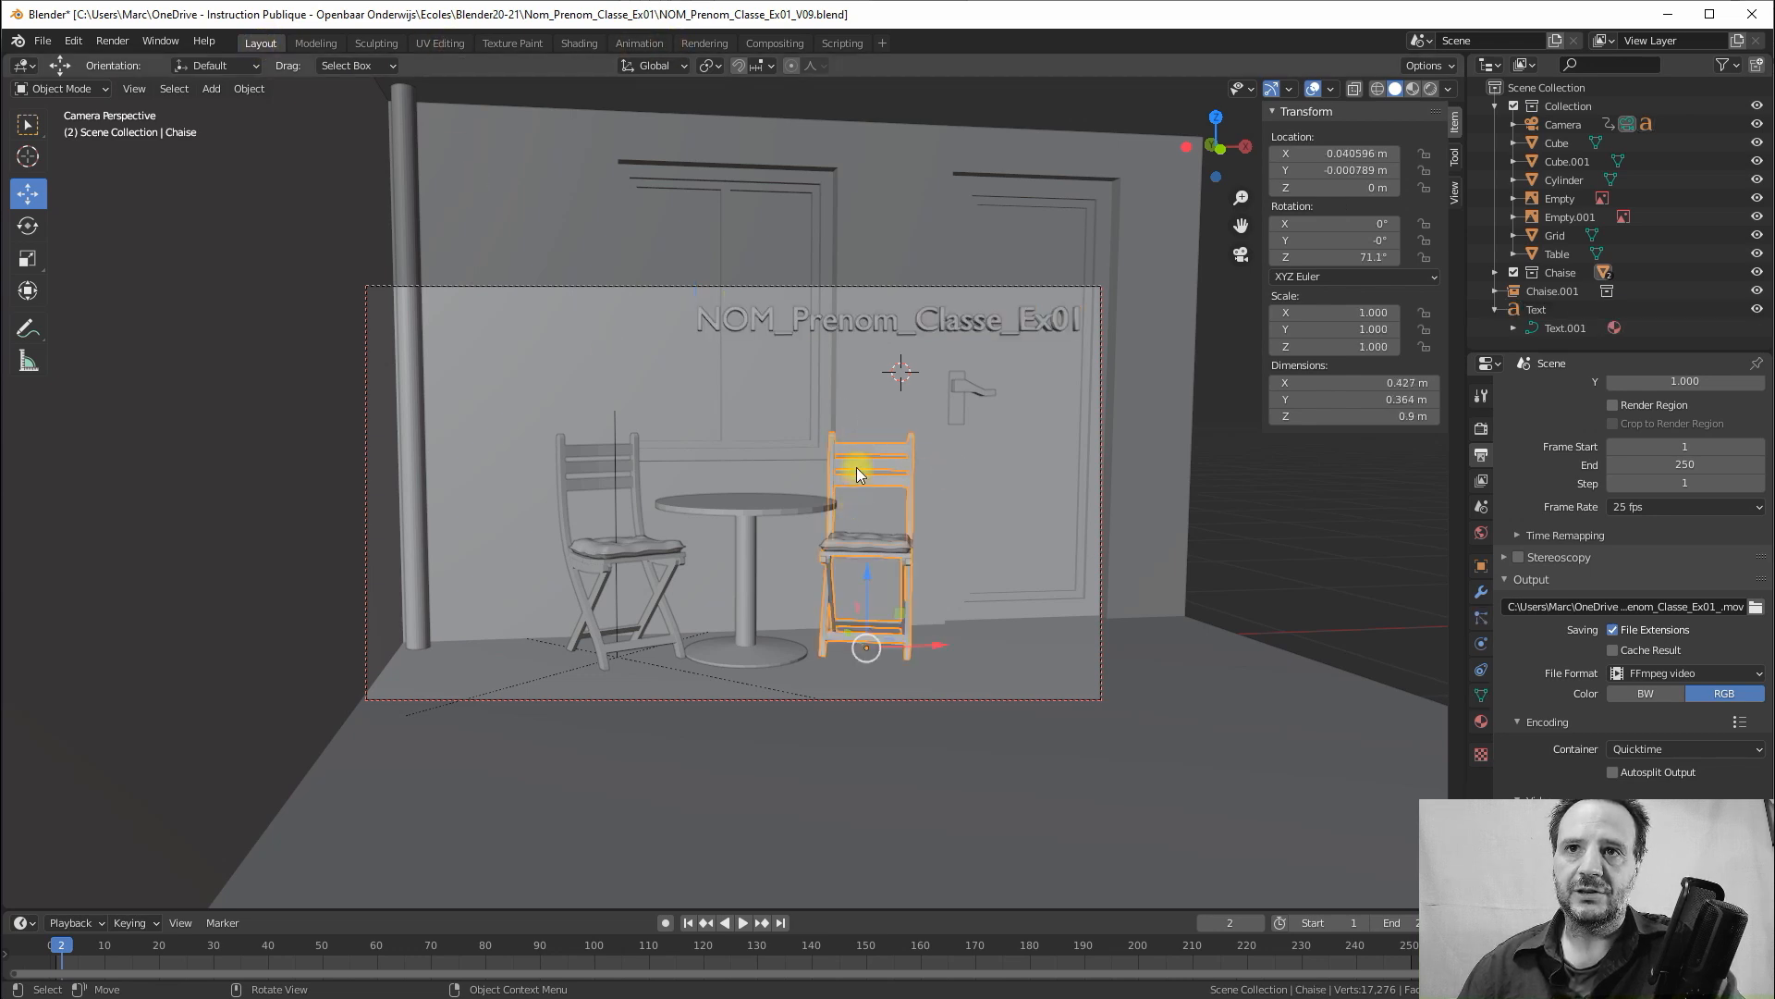
{"action": "left_click", "coordinate": [580, 44]}
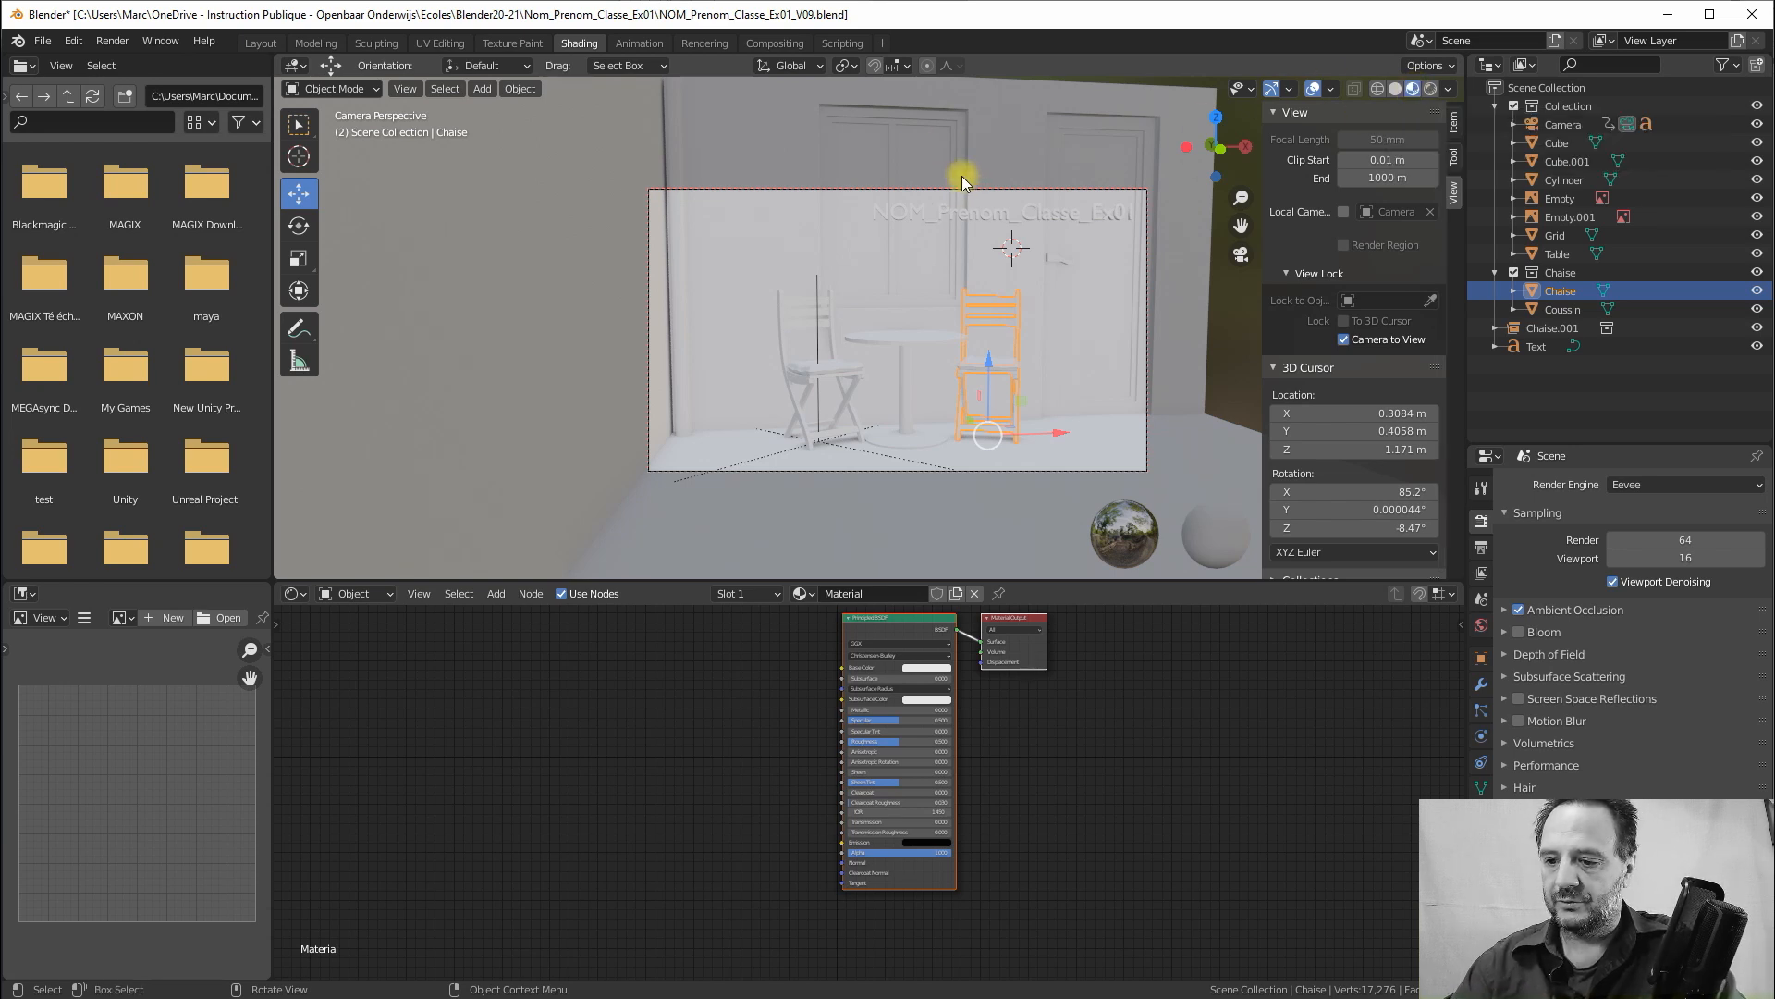
{"action": "middle_click_drag", "start_coordinate": [961, 176], "coordinate": [641, 446]}
{"action": "scroll", "coordinate": [877, 335], "scroll_direction": "up", "scroll_amount": 3}
{"action": "scroll", "coordinate": [877, 335], "scroll_direction": "up", "scroll_amount": 2}
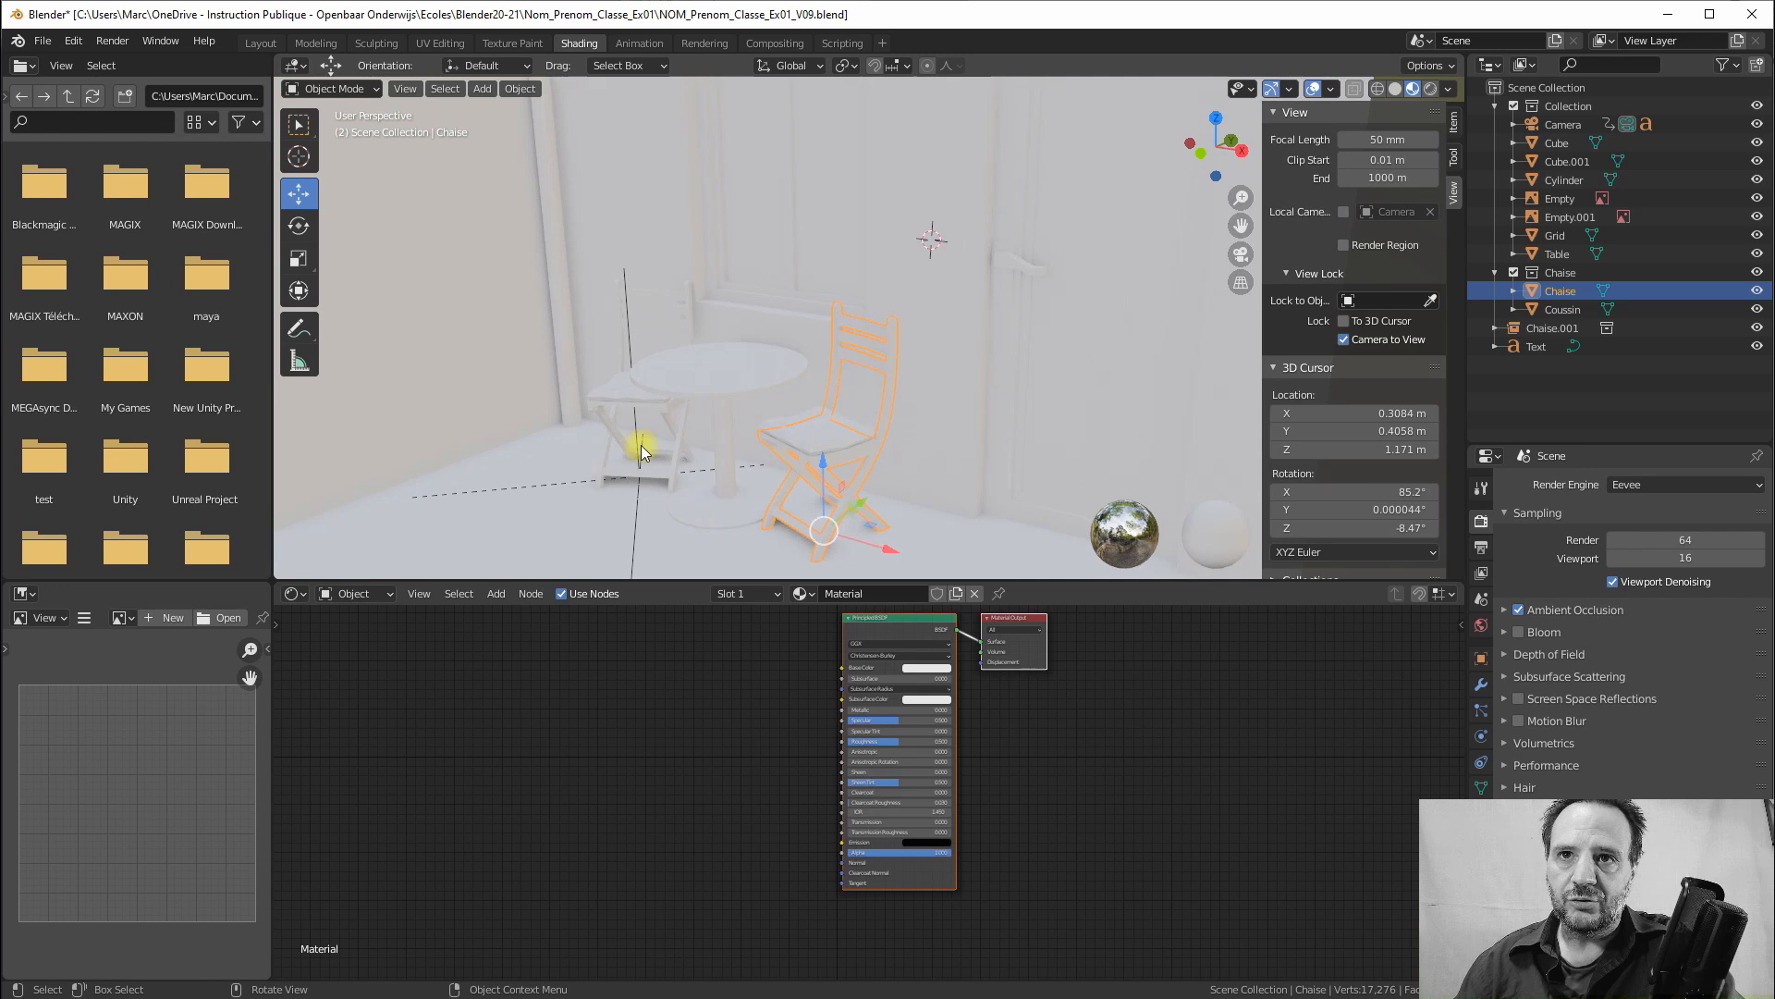
Examine Eevee's Ambient Occlusion render settings and the shading of the chairs and table
{"action": "left_click", "coordinate": [1503, 610]}
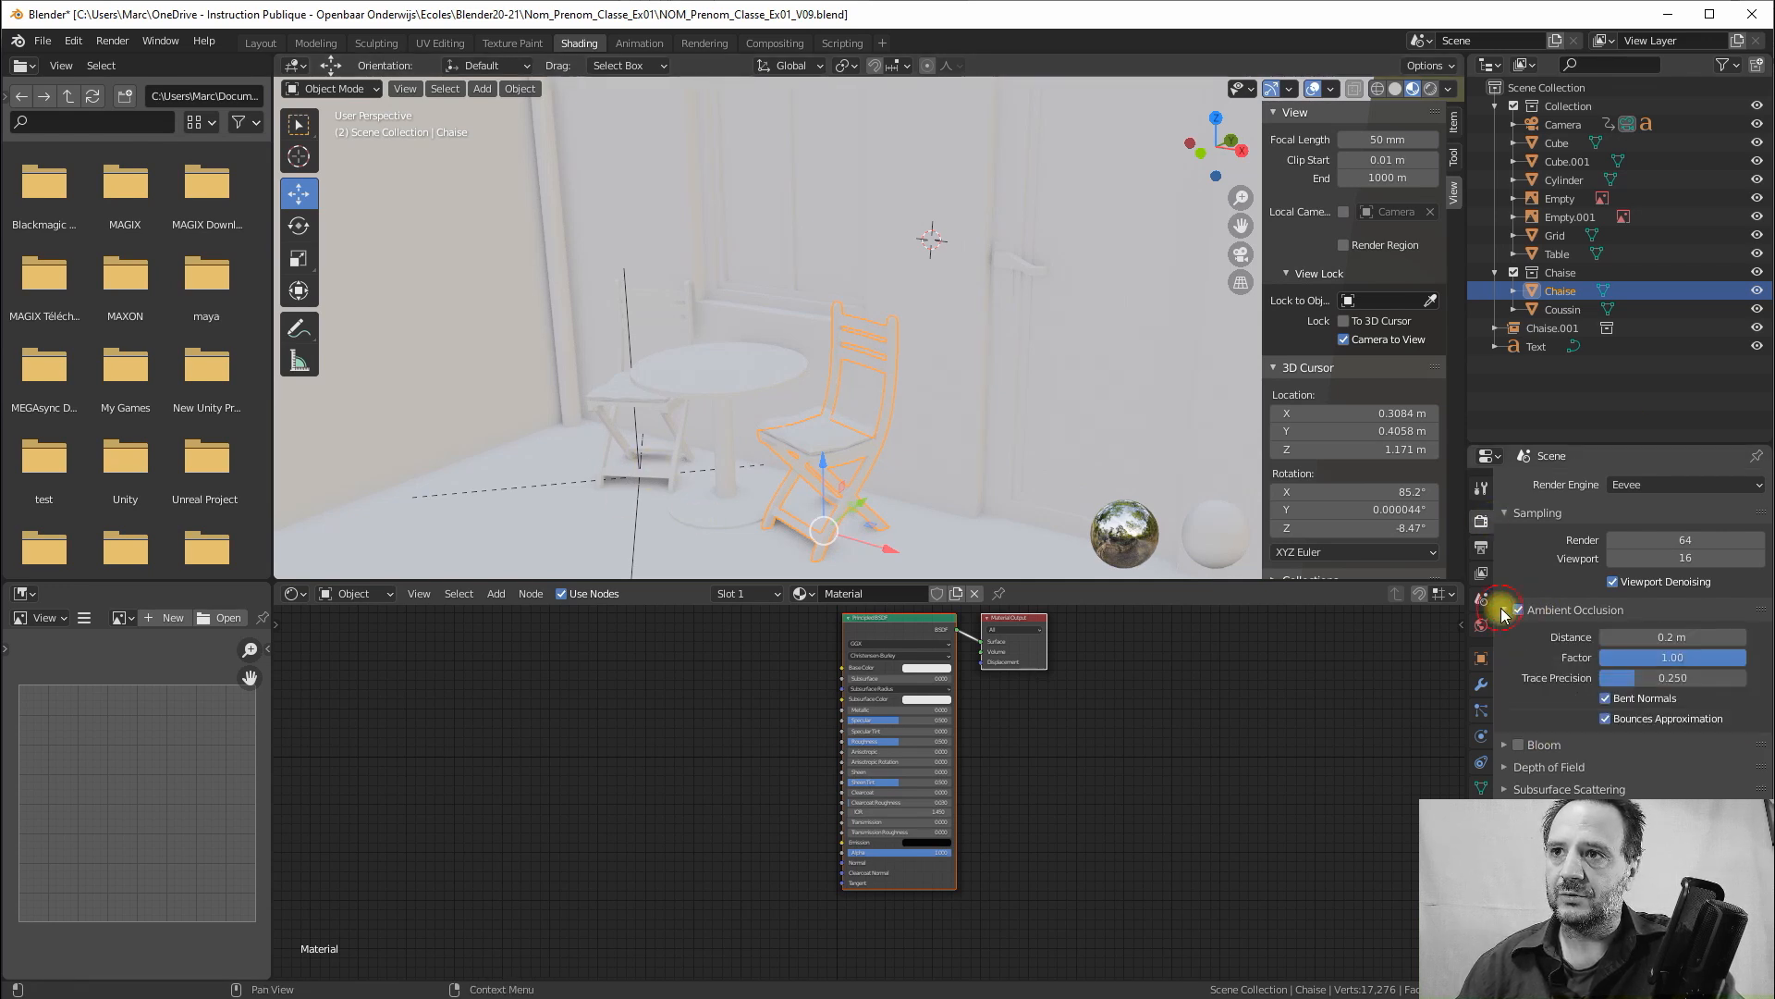
{"action": "left_click", "coordinate": [1503, 613]}
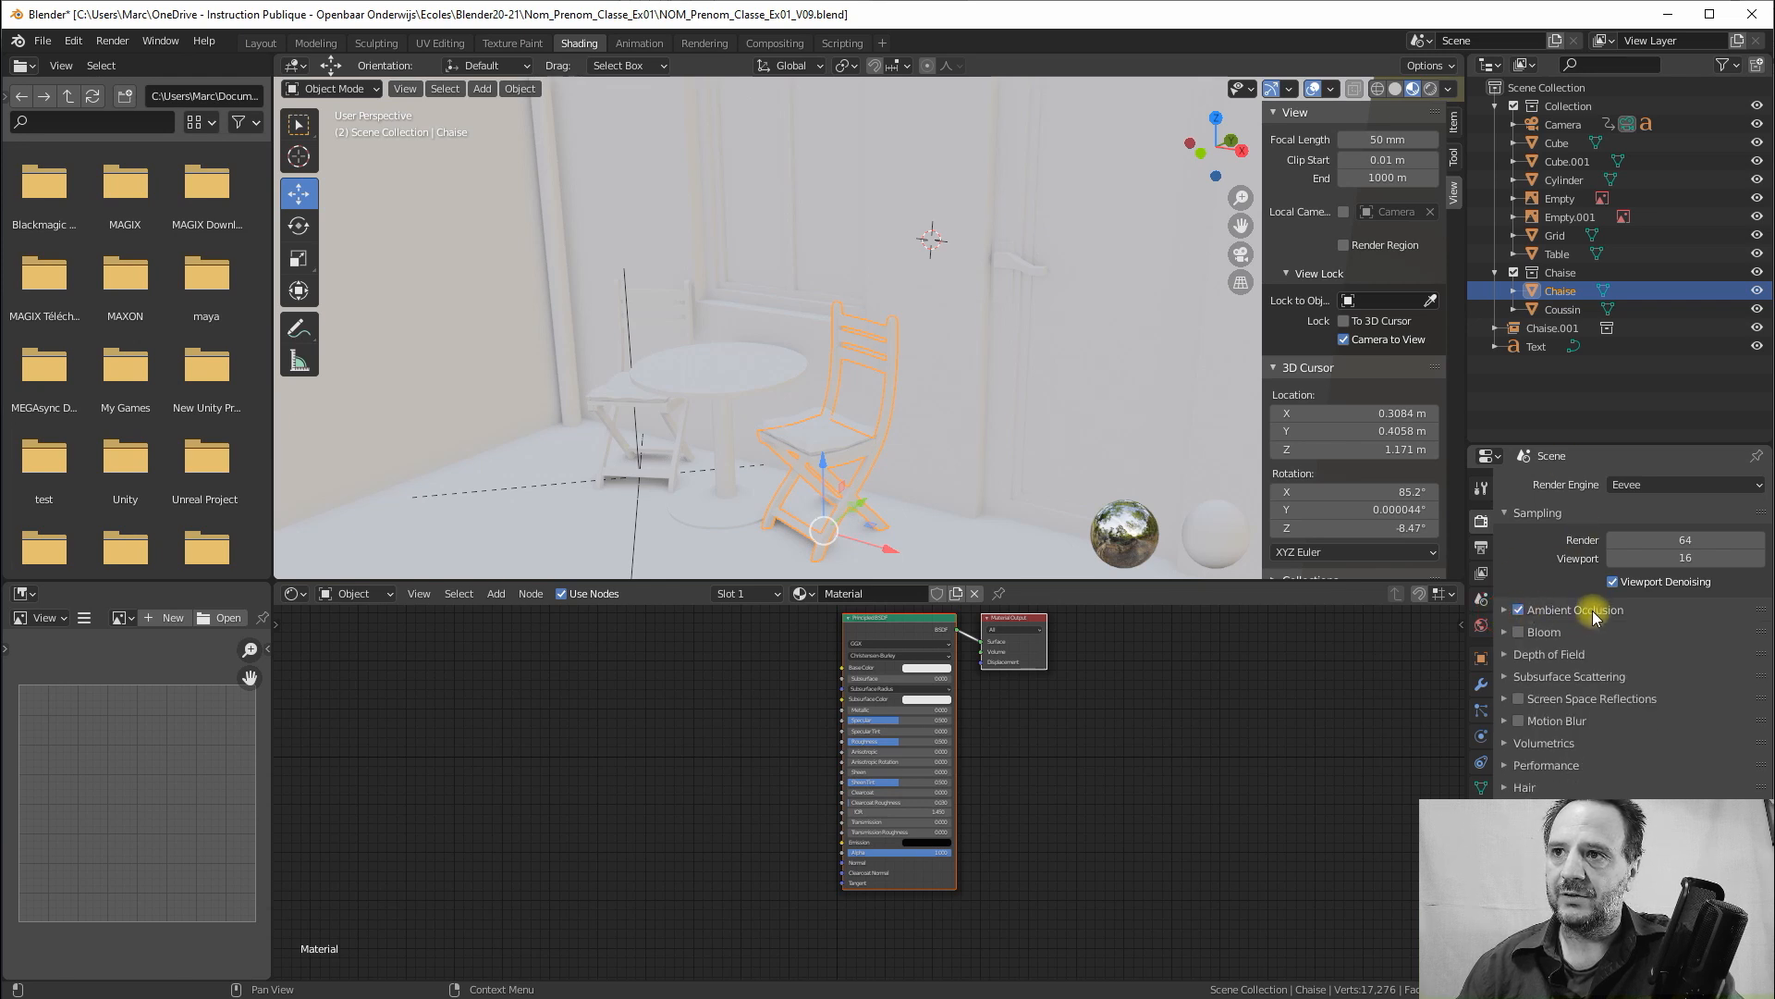
{"action": "left_click", "coordinate": [1504, 610]}
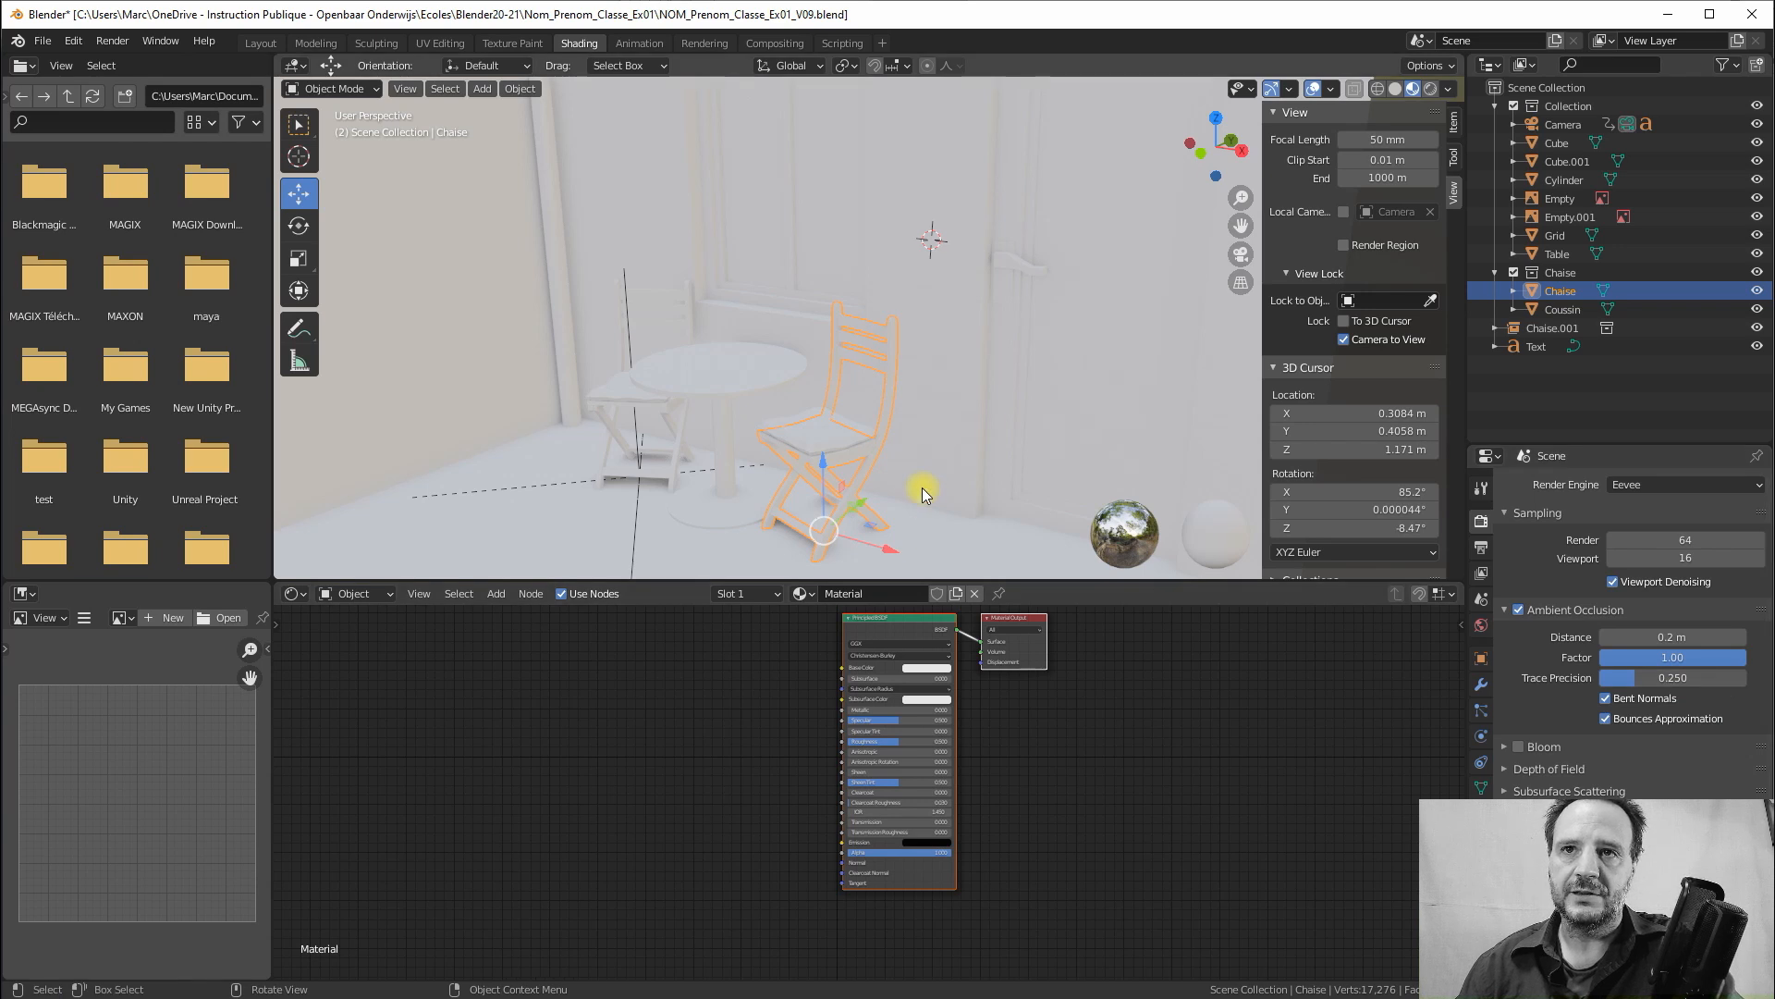
{"action": "middle_click_drag", "start_coordinate": [844, 425], "coordinate": [669, 327]}
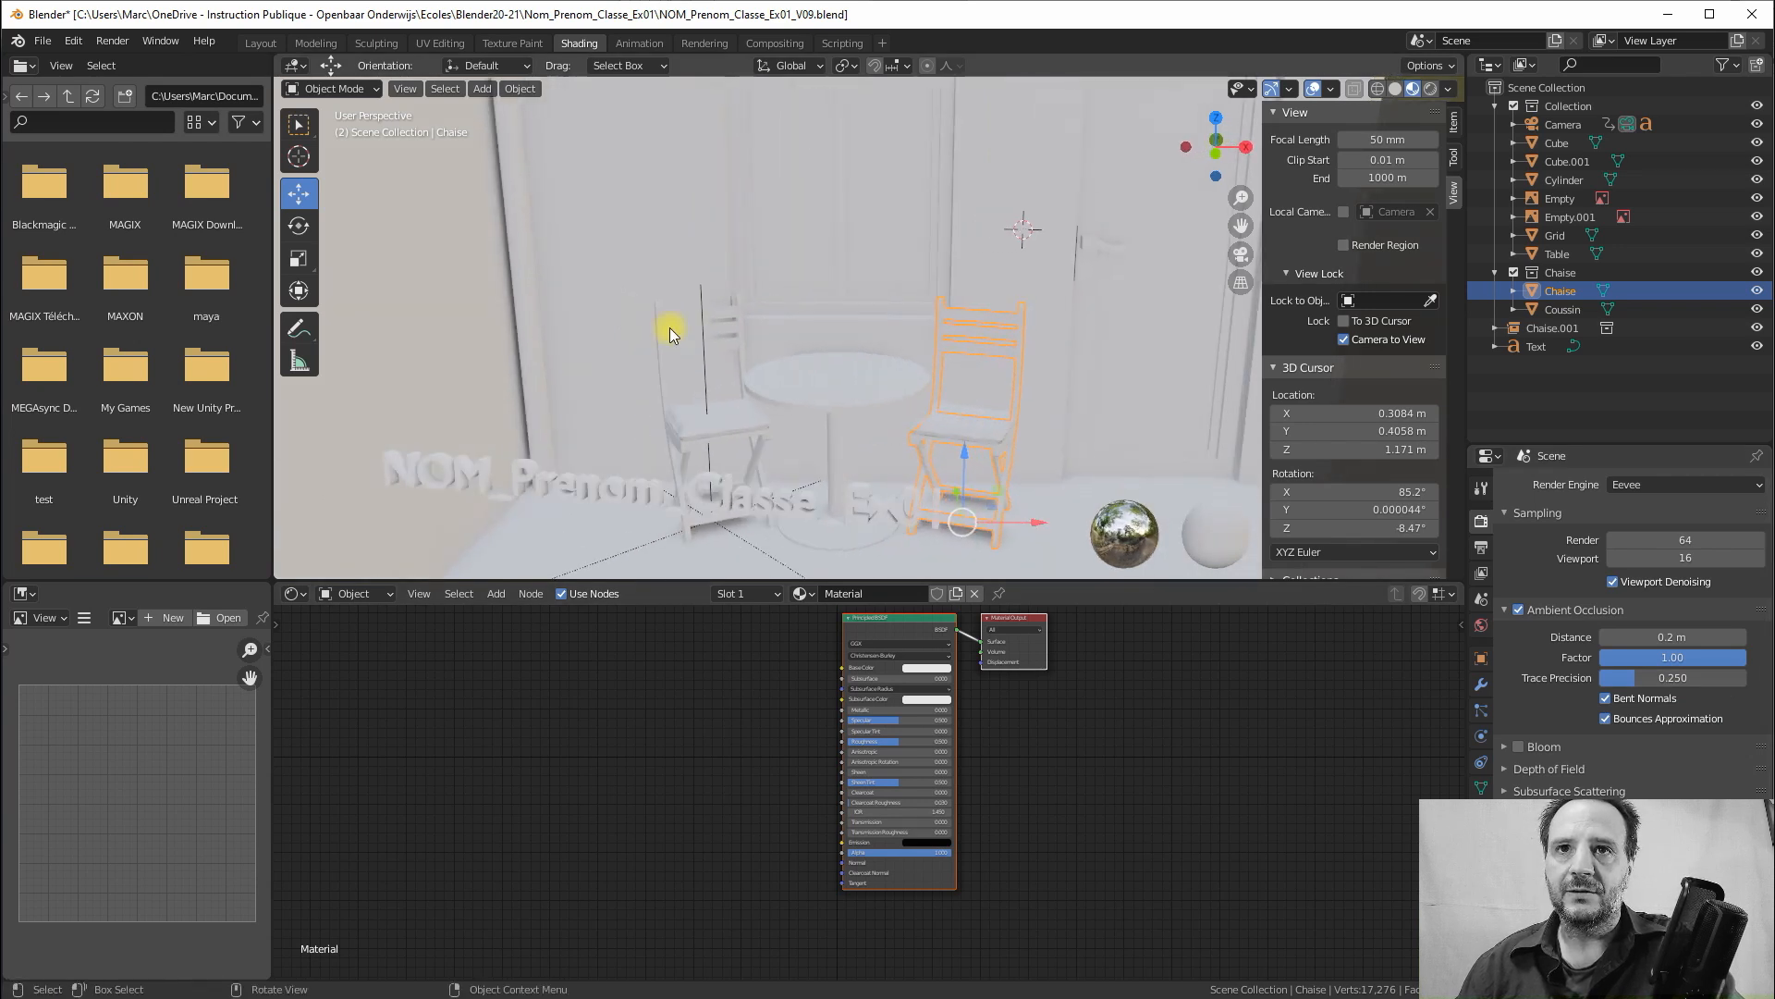
{"action": "middle_click_drag", "start_coordinate": [796, 373], "coordinate": [757, 356]}
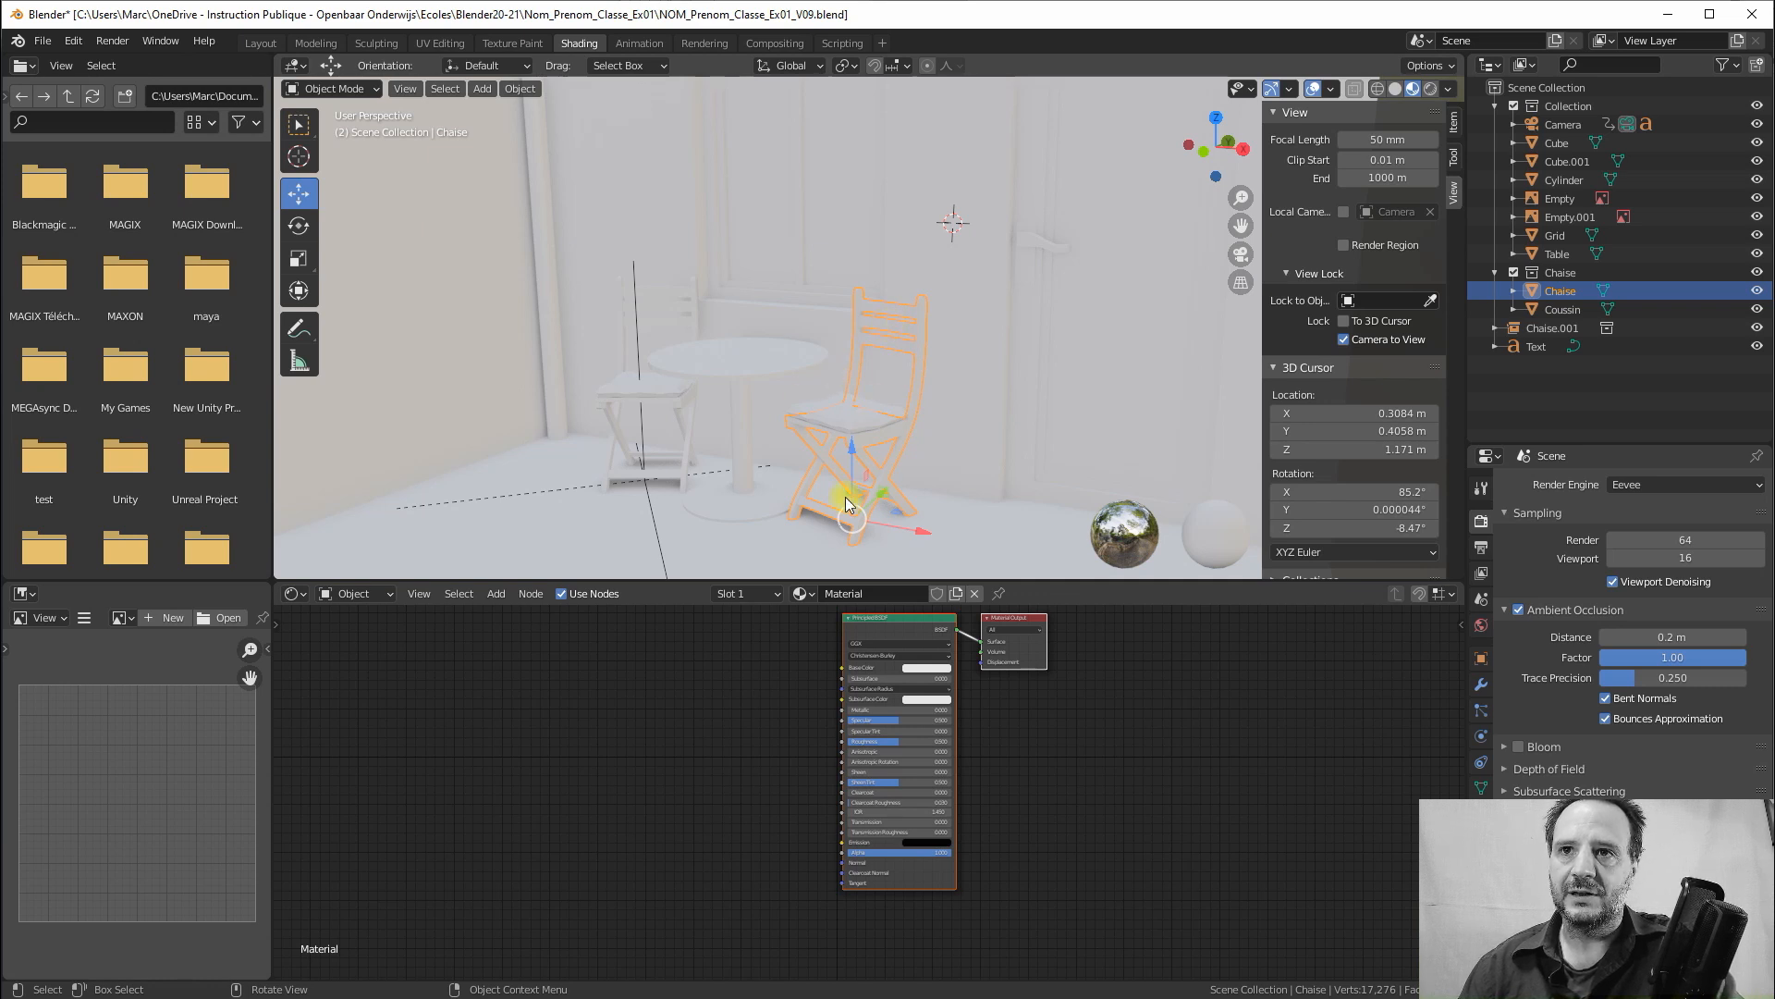
Disconnect the Principled BSDF from the Material Output in the chair's material and move the two nodes apart
{"action": "scroll", "coordinate": [1023, 757], "scroll_direction": "up", "scroll_amount": 3}
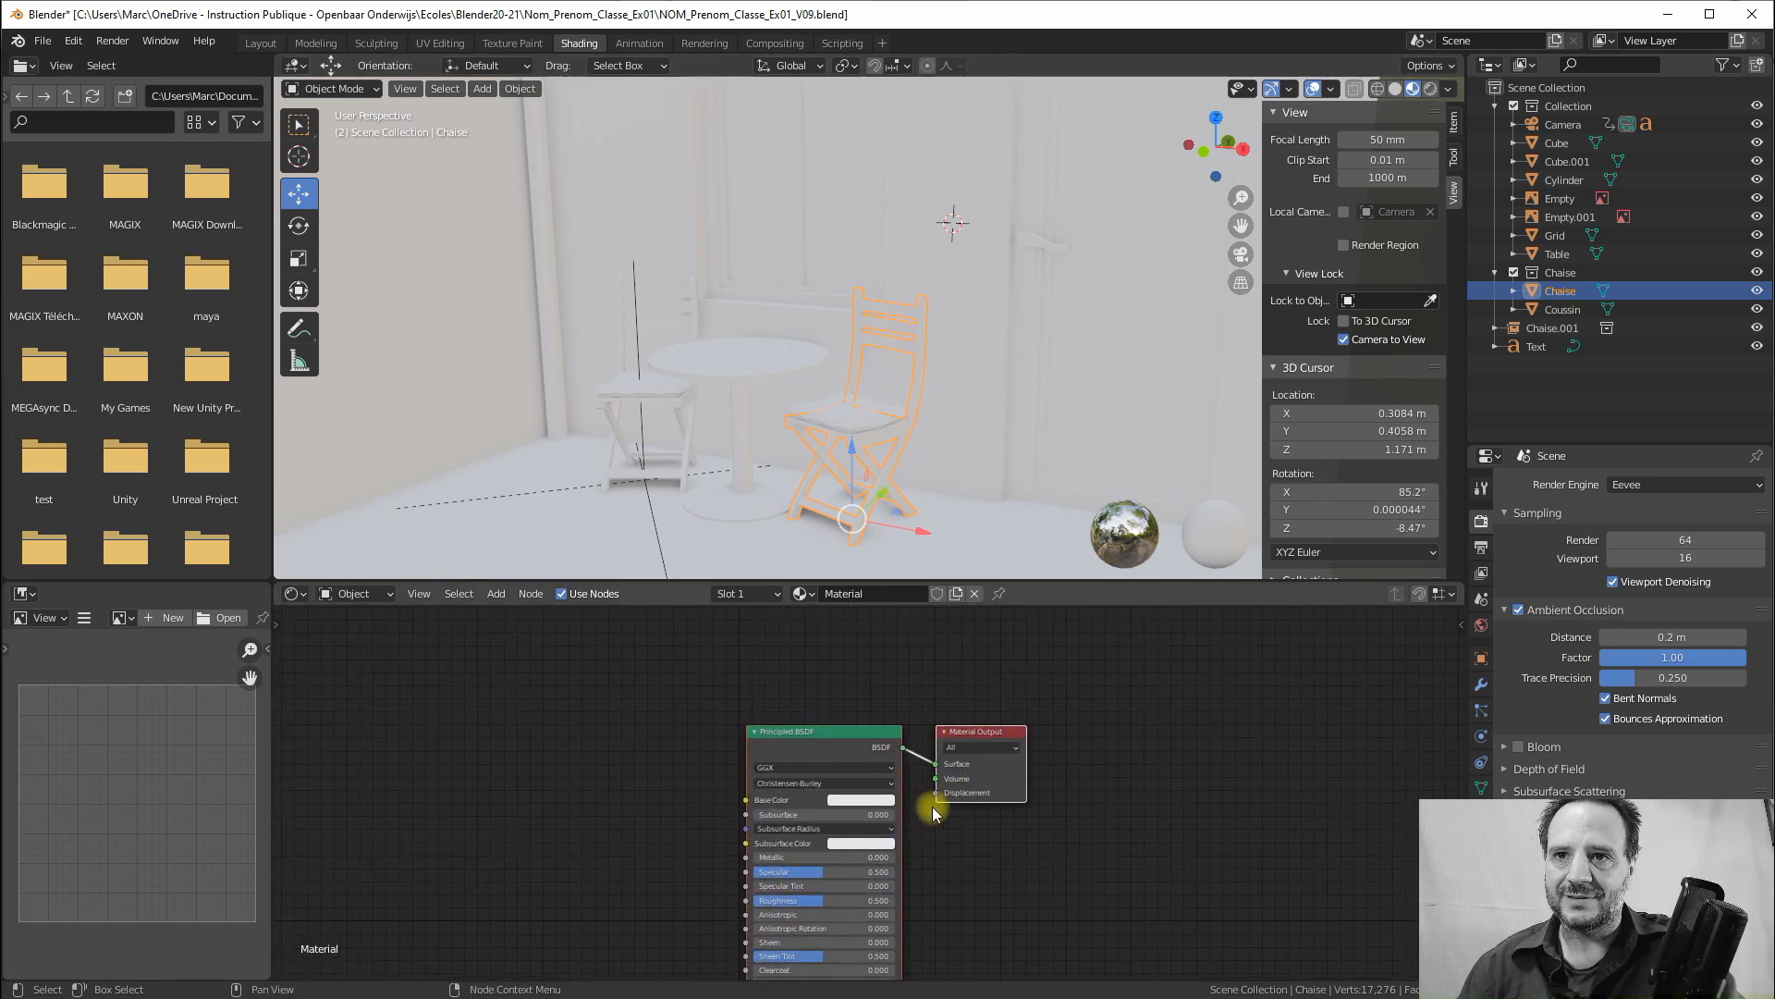
{"action": "scroll", "coordinate": [877, 691], "scroll_direction": "up", "scroll_amount": 2}
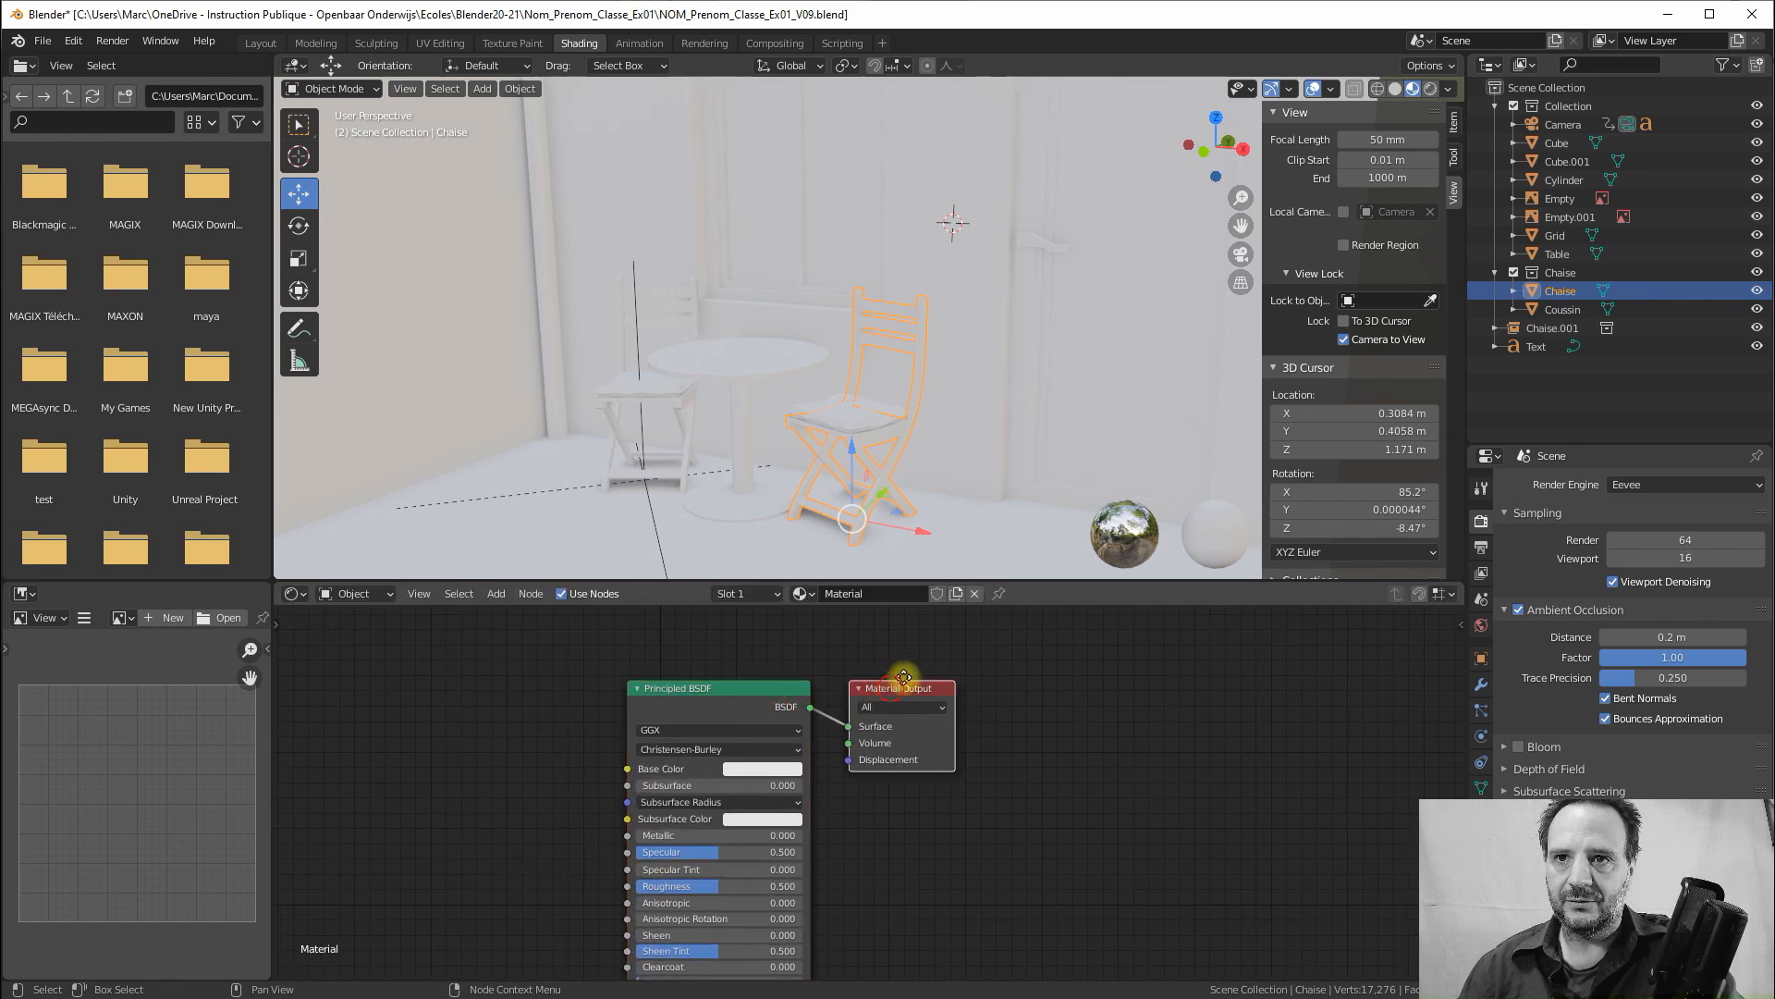
{"action": "mouse_move", "coordinate": [897, 689]}
{"action": "left_mouse_down"}
{"action": "mouse_move", "coordinate": [941, 655]}
{"action": "mouse_move", "coordinate": [871, 710]}
{"action": "left_mouse_up"}
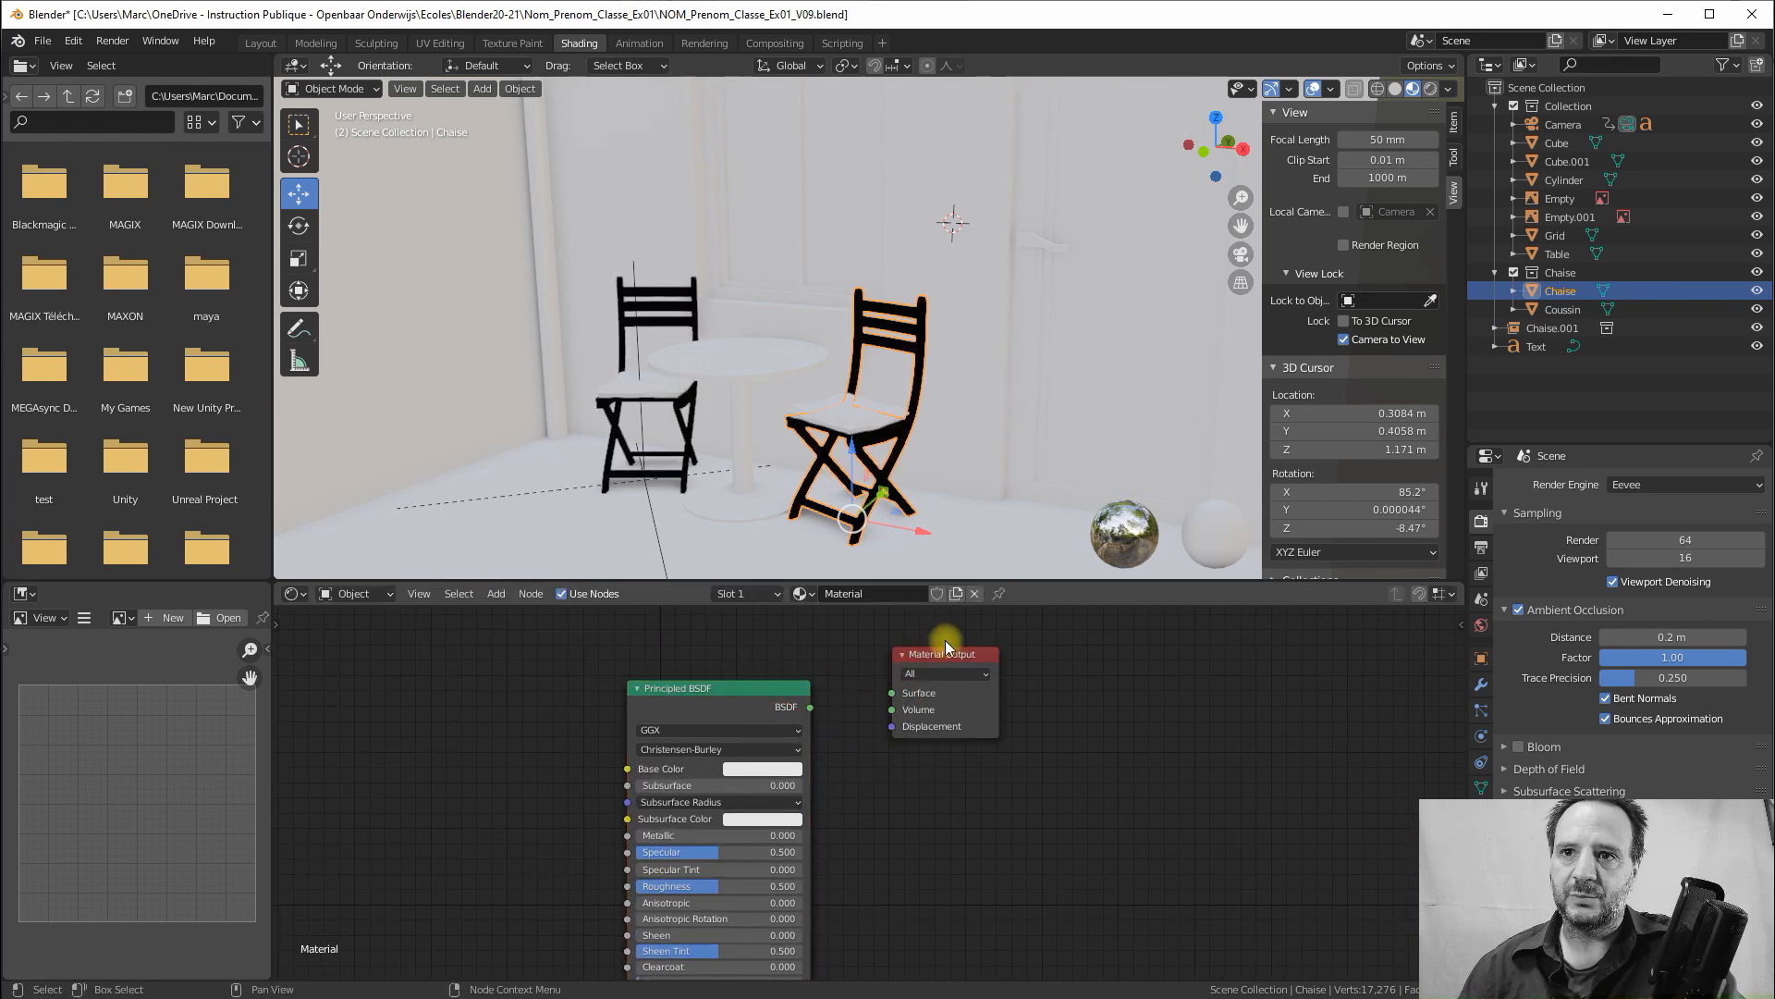
{"action": "left_click_drag", "start_coordinate": [932, 654], "coordinate": [974, 629]}
{"action": "left_click_drag", "start_coordinate": [766, 694], "coordinate": [778, 774]}
{"action": "middle_click_drag", "start_coordinate": [764, 688], "coordinate": [805, 736]}
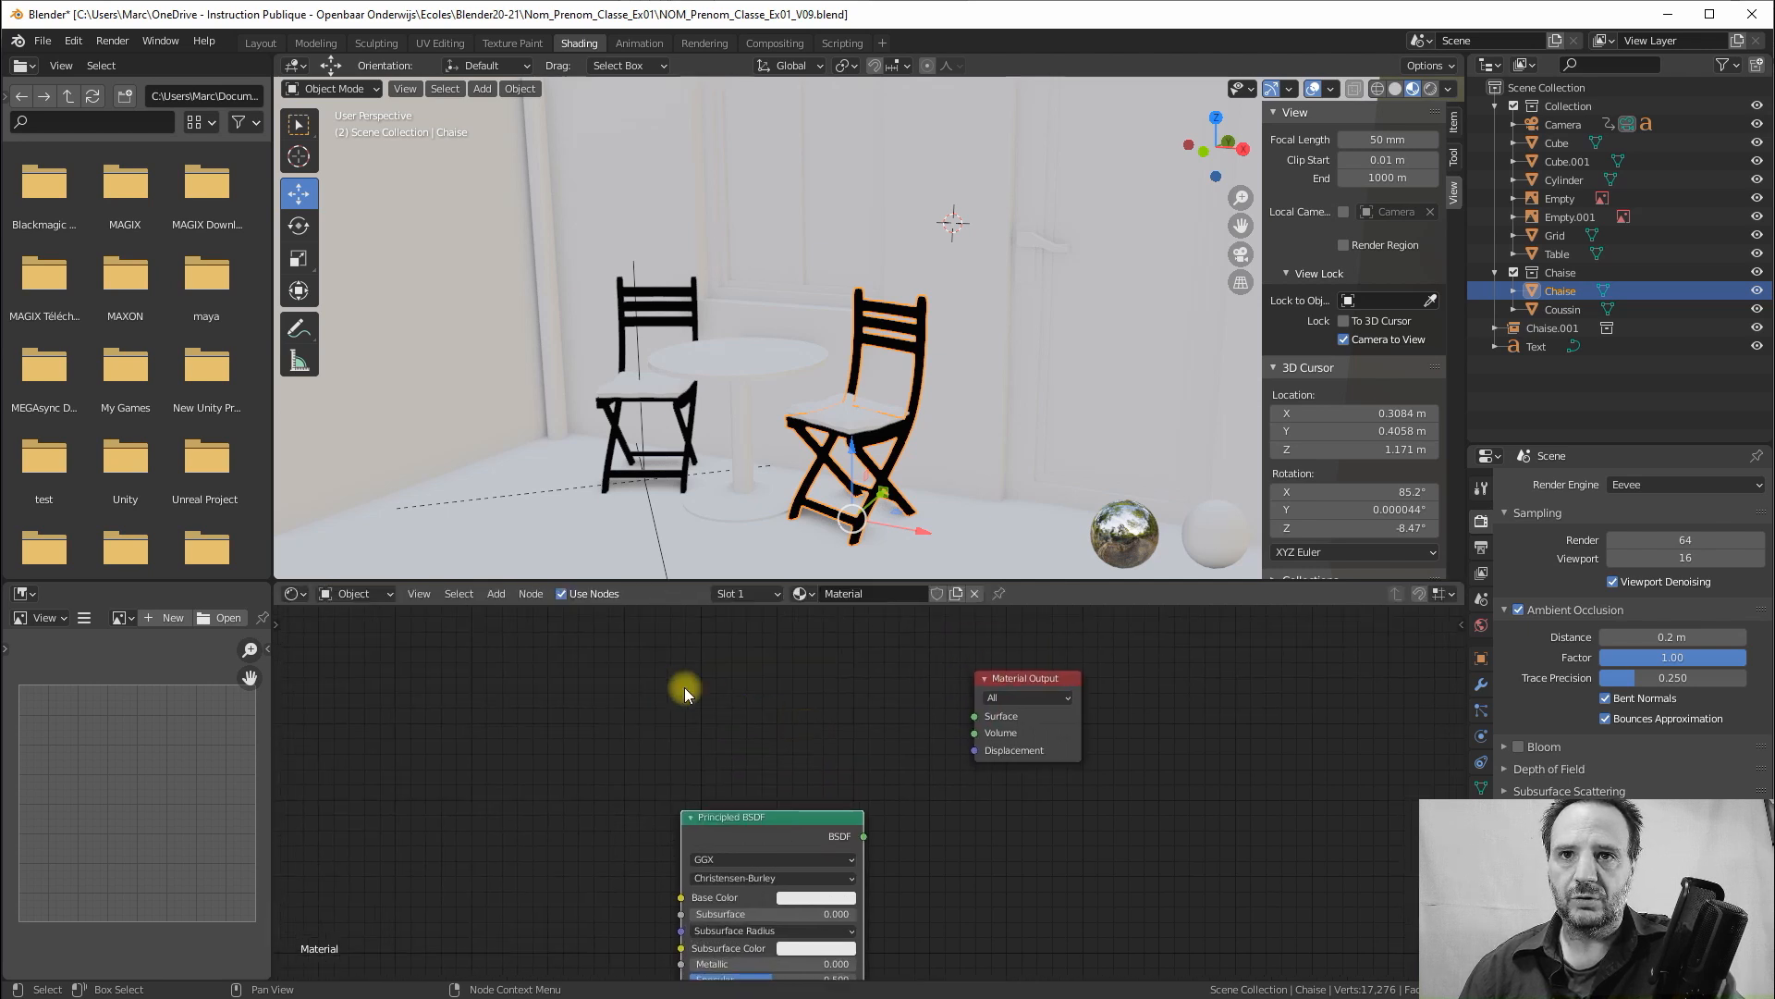
Add an Ambient Occlusion node and connect its Color output to the Material Output's Surface input
{"action": "left_click", "coordinate": [496, 594]}
{"action": "mouse_move", "coordinate": [514, 644]}
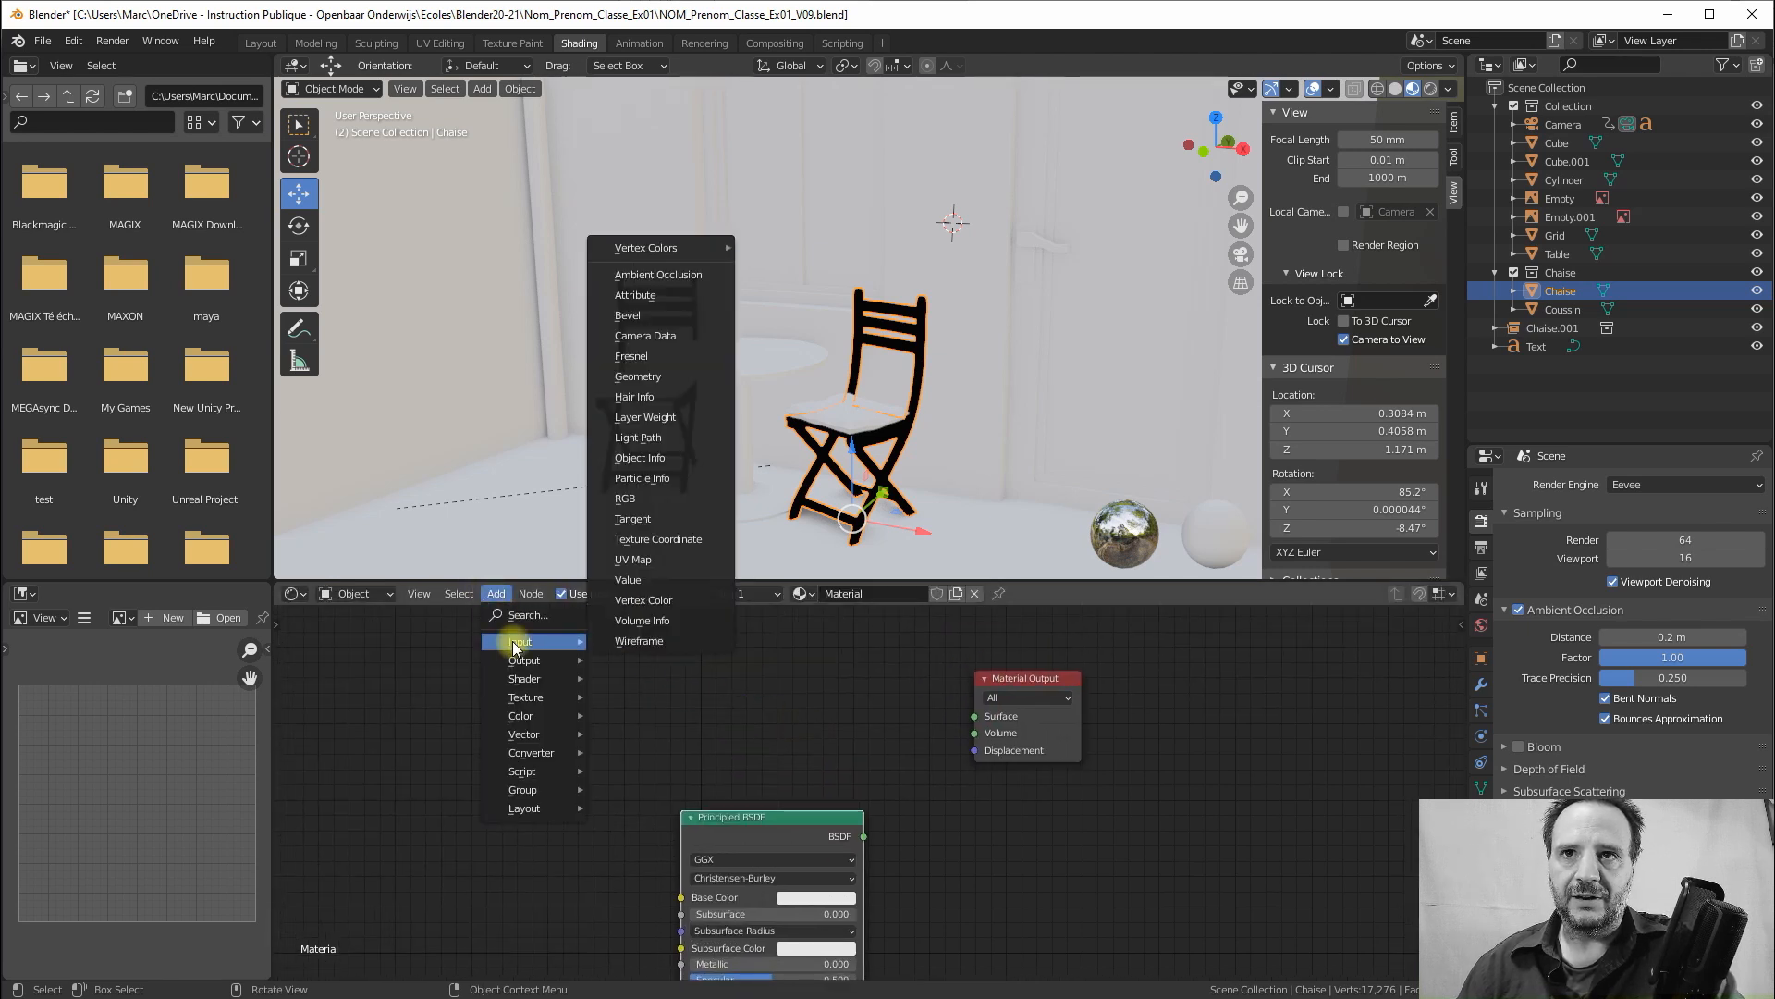
{"action": "left_click", "coordinate": [670, 275]}
{"action": "left_click", "coordinate": [516, 632]}
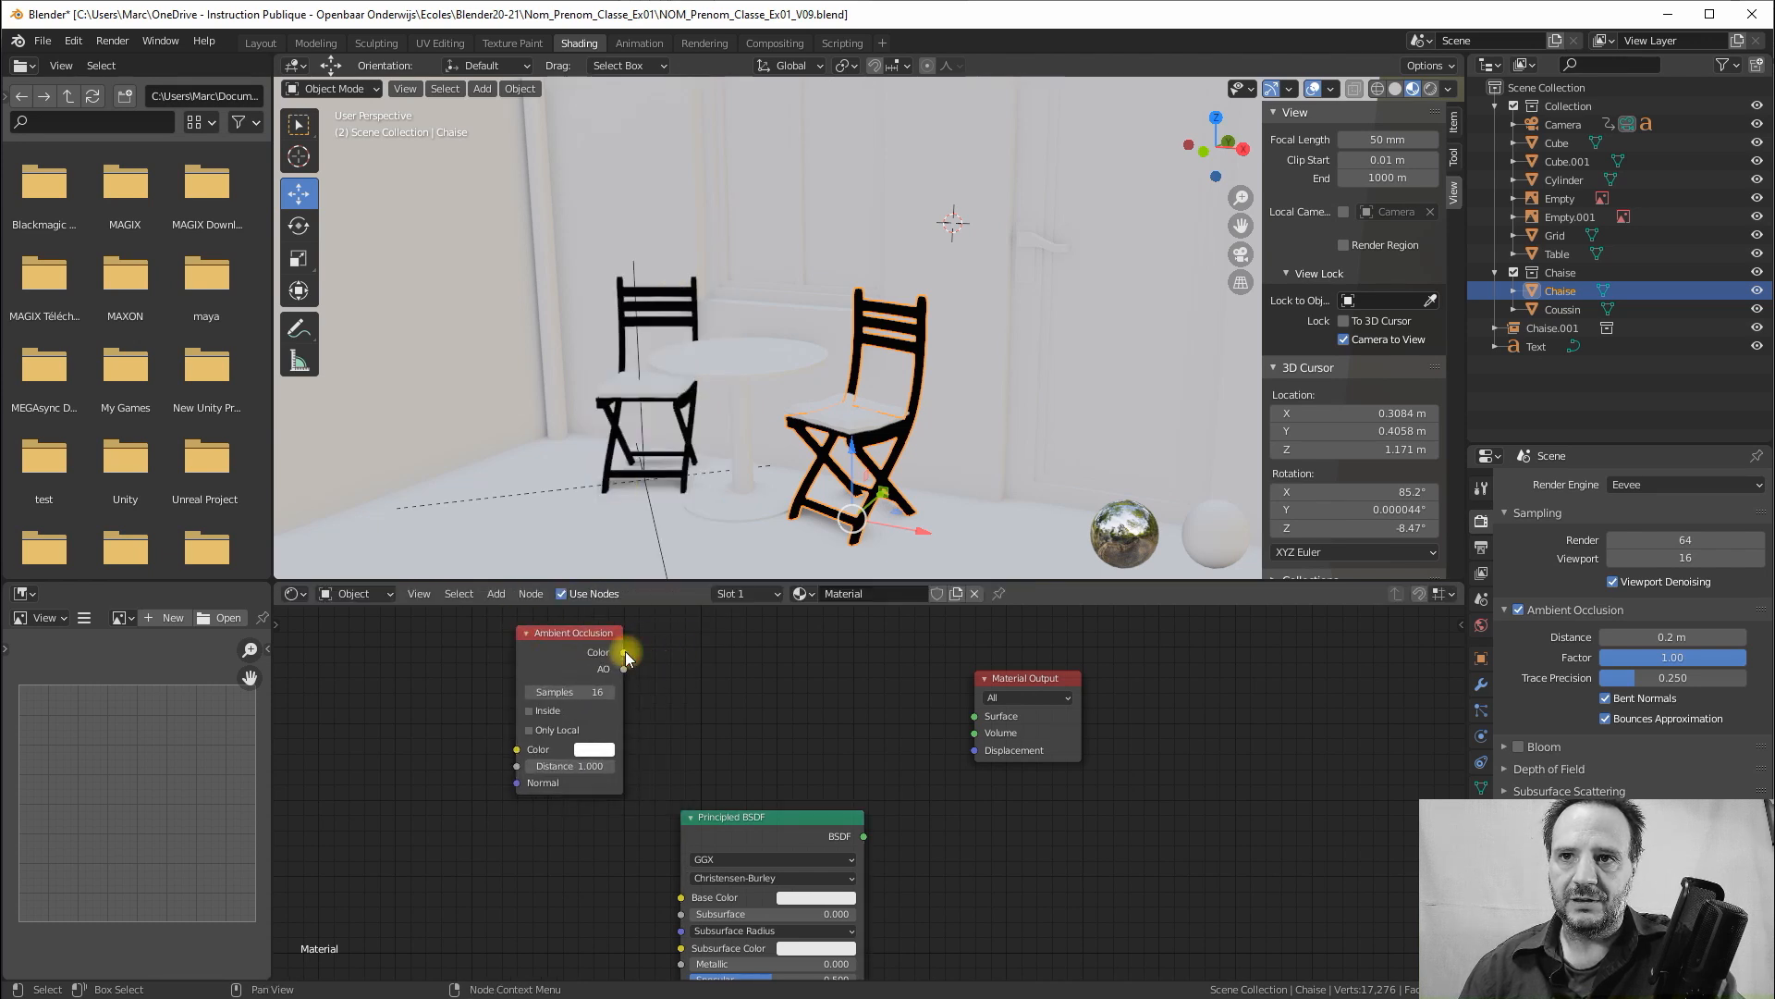
{"action": "left_click_drag", "start_coordinate": [624, 652], "coordinate": [995, 636]}
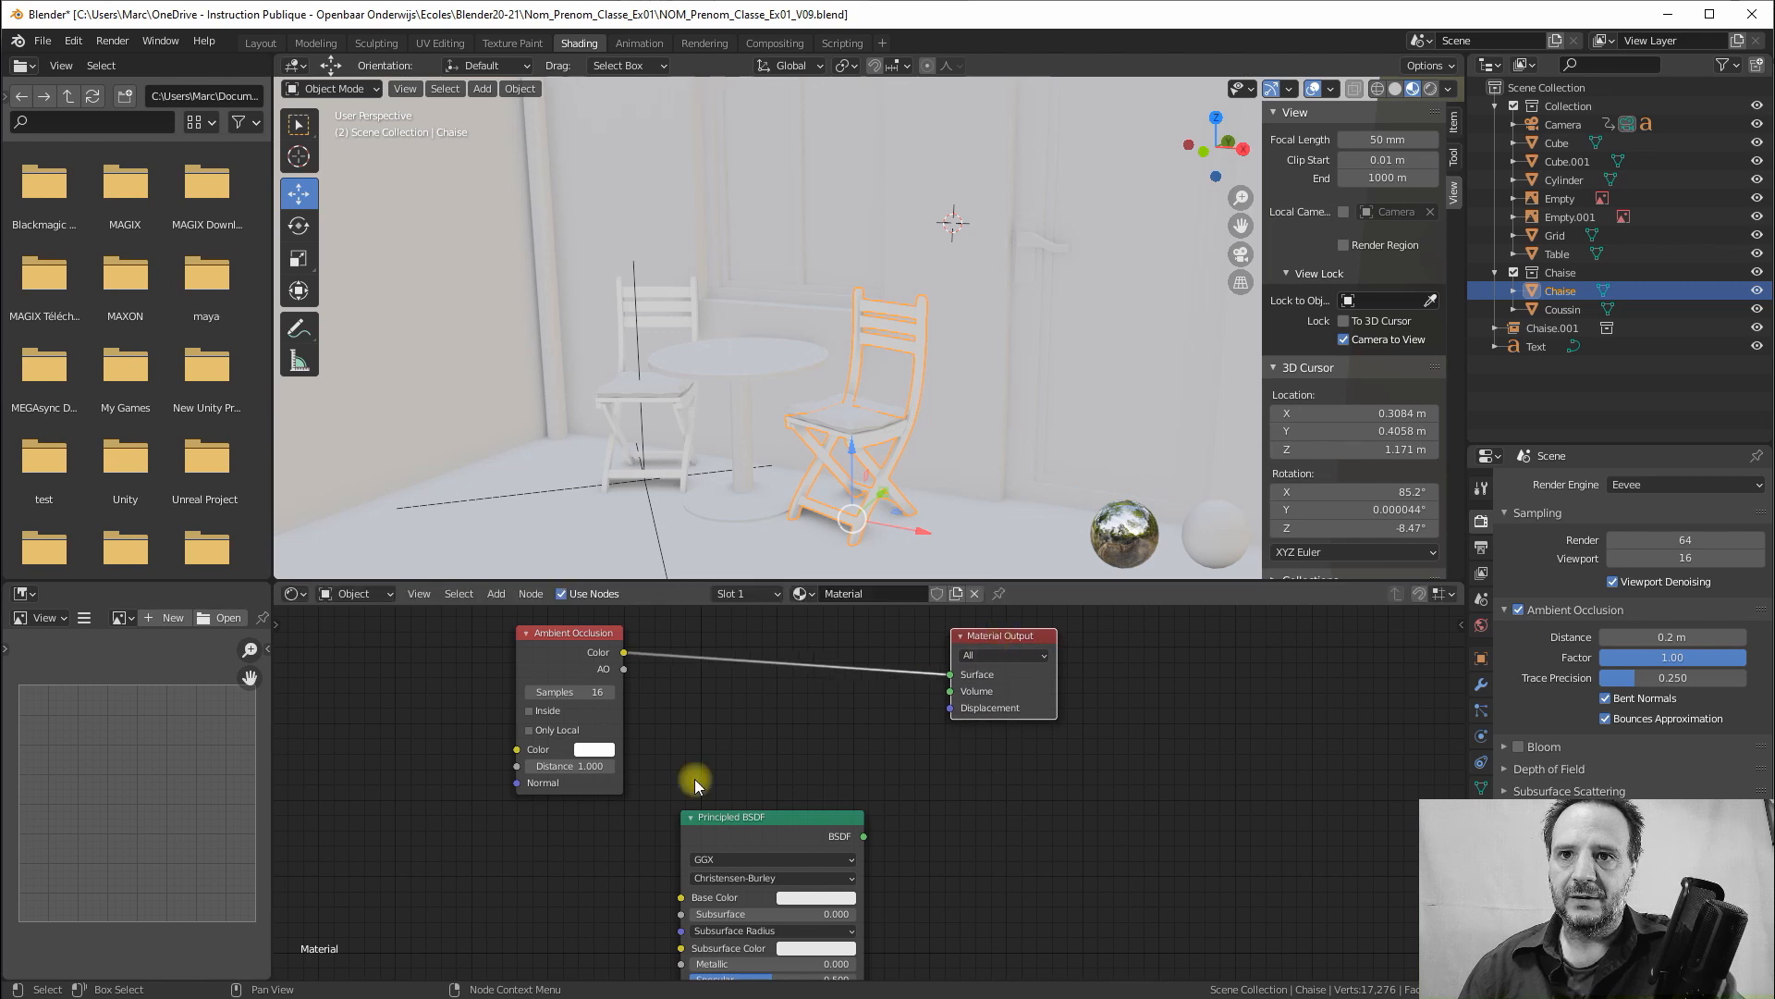
Rearrange the nodes with the Principled BSDF between the Ambient Occlusion and Material Output nodes
{"action": "left_click_drag", "start_coordinate": [804, 818], "coordinate": [795, 701]}
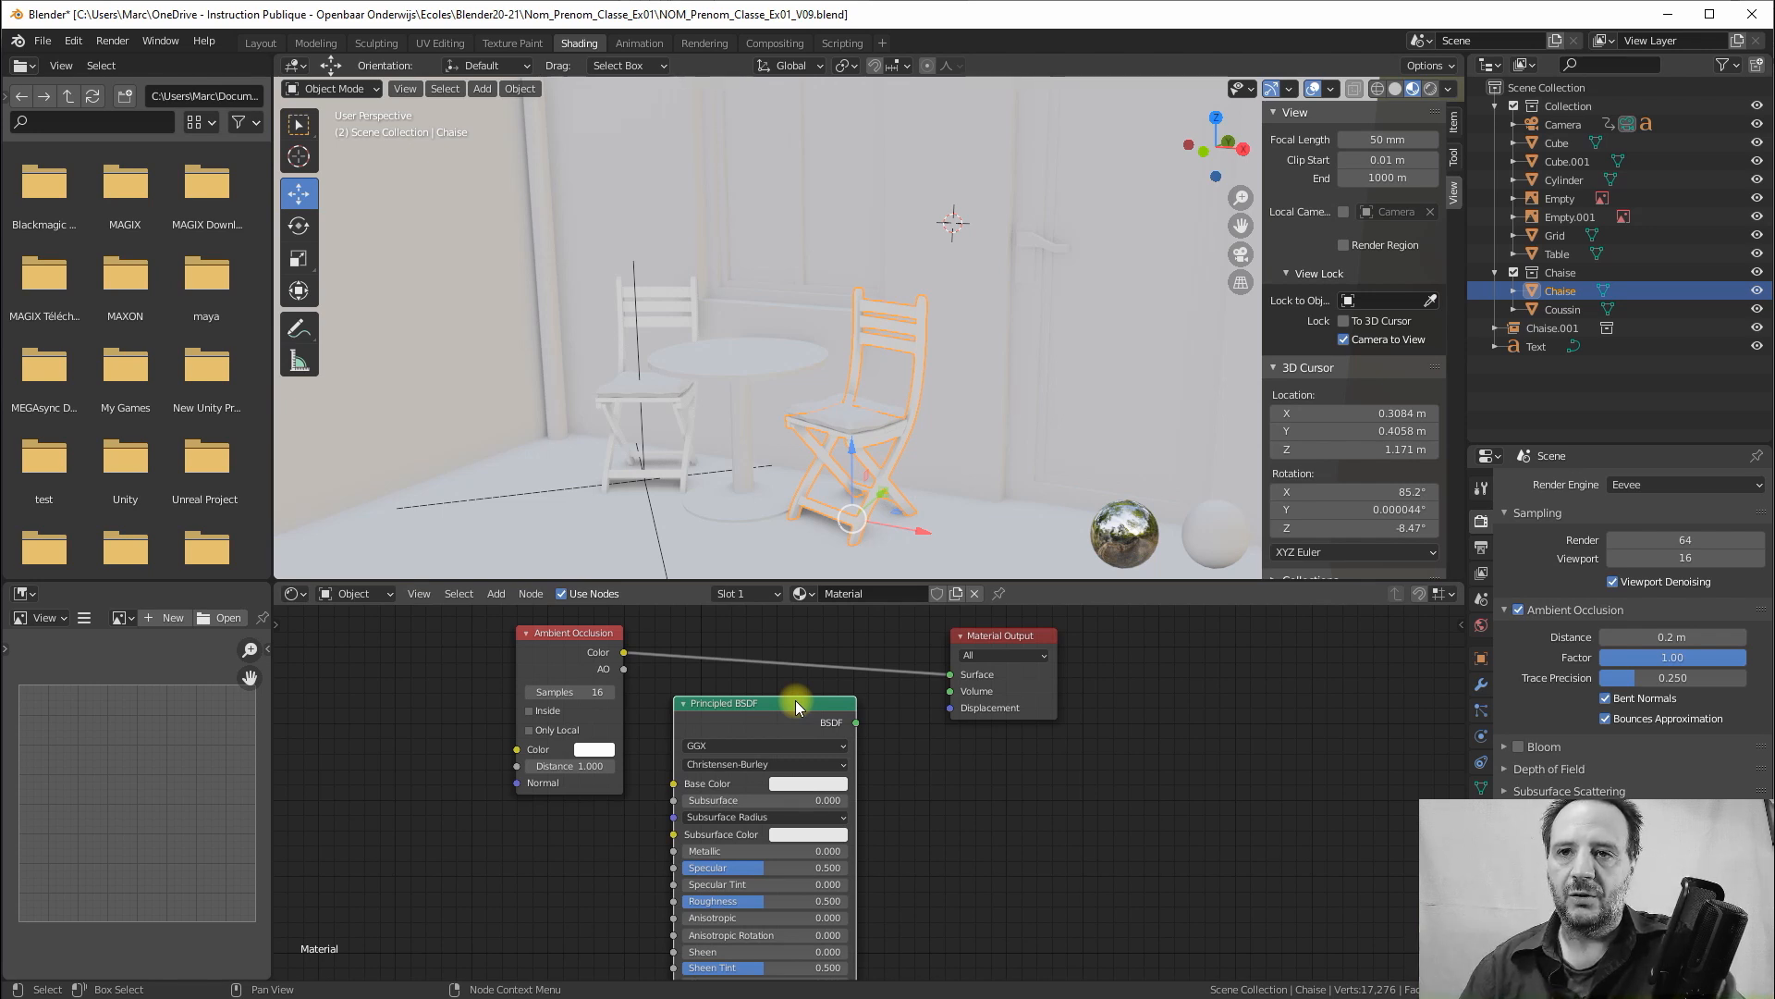
{"action": "left_click_drag", "start_coordinate": [767, 699], "coordinate": [769, 699]}
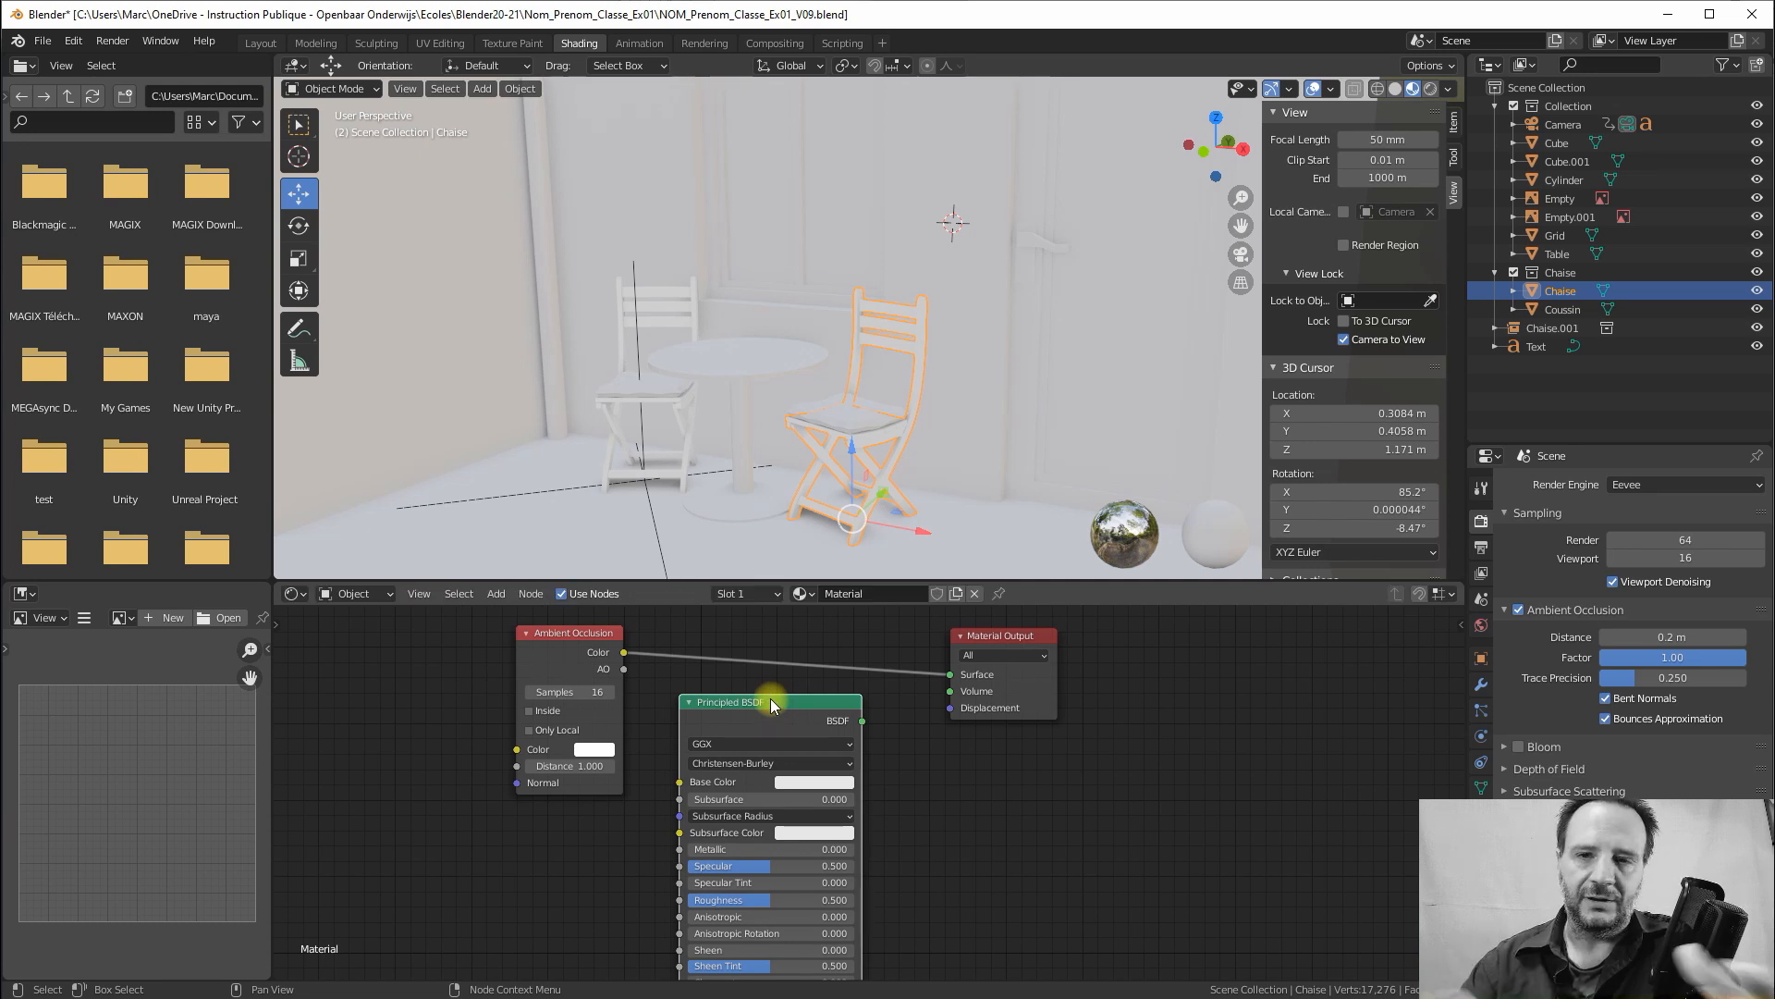
{"action": "mouse_move", "coordinate": [751, 700]}
{"action": "left_mouse_down"}
{"action": "mouse_move", "coordinate": [714, 708]}
{"action": "mouse_move", "coordinate": [731, 699]}
{"action": "left_mouse_up"}
{"action": "mouse_move", "coordinate": [999, 636]}
{"action": "left_mouse_down"}
{"action": "mouse_move", "coordinate": [1048, 639]}
{"action": "mouse_move", "coordinate": [967, 624]}
{"action": "mouse_move", "coordinate": [1007, 634]}
{"action": "left_mouse_up"}
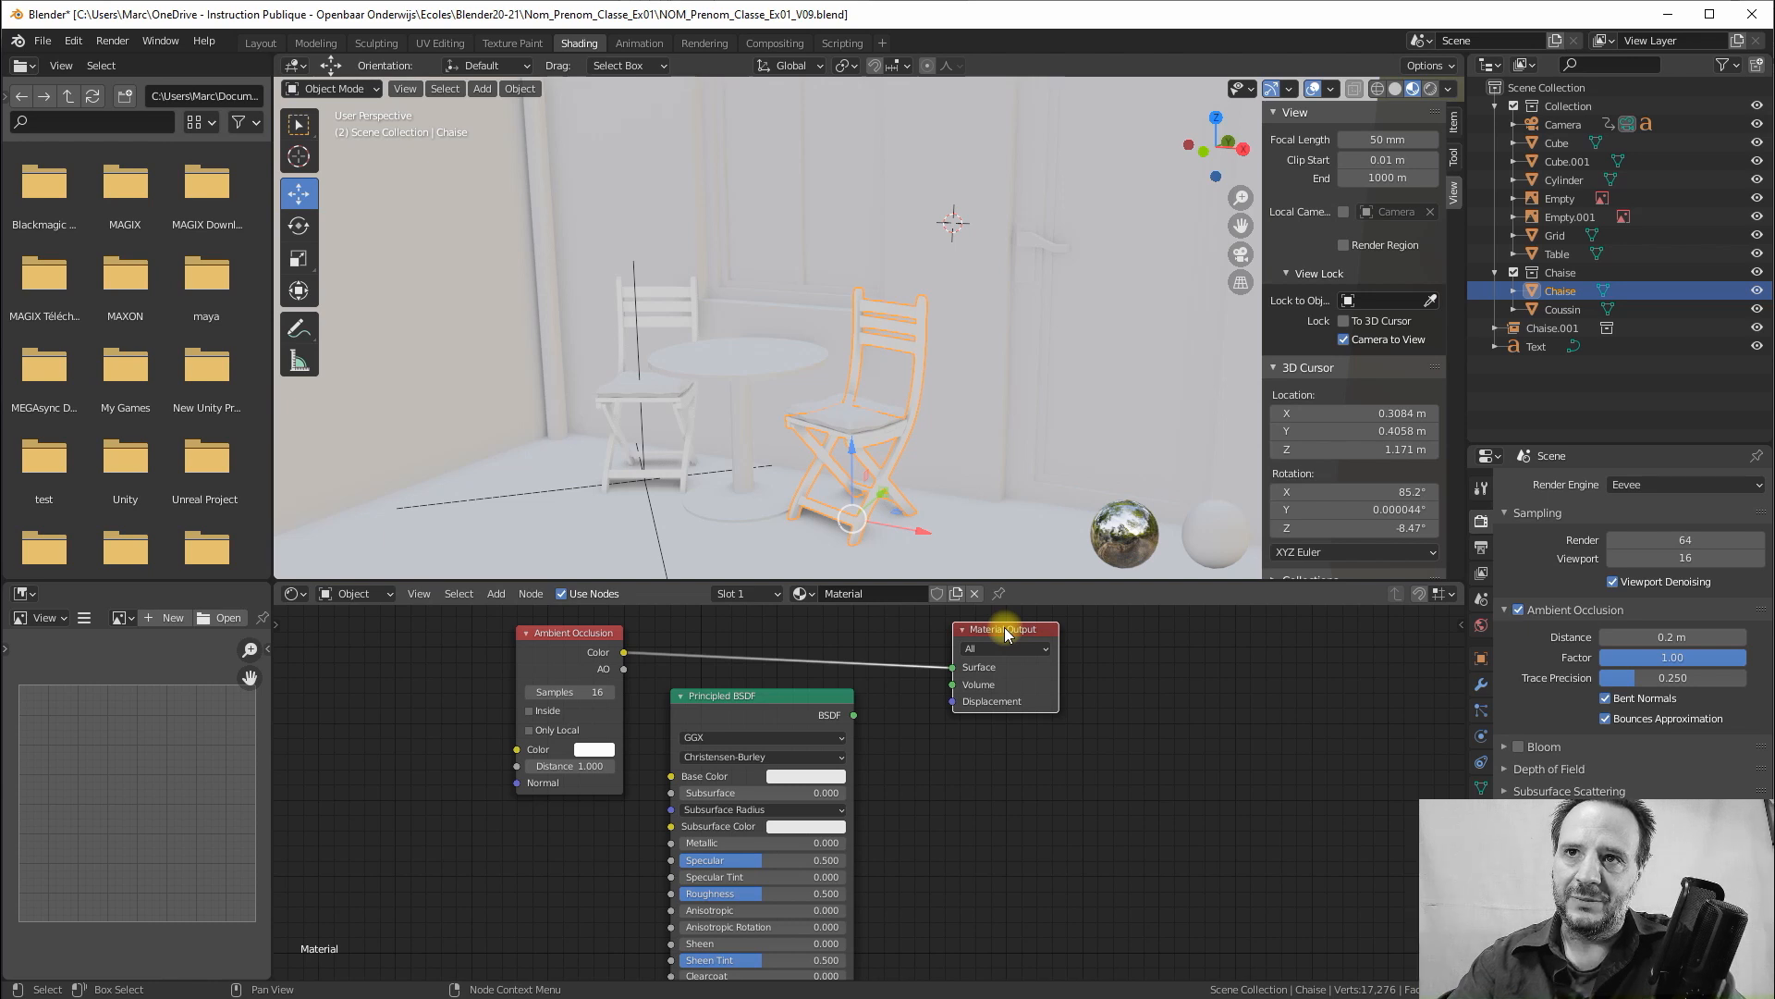
{"action": "left_click_drag", "start_coordinate": [1006, 633], "coordinate": [1020, 635]}
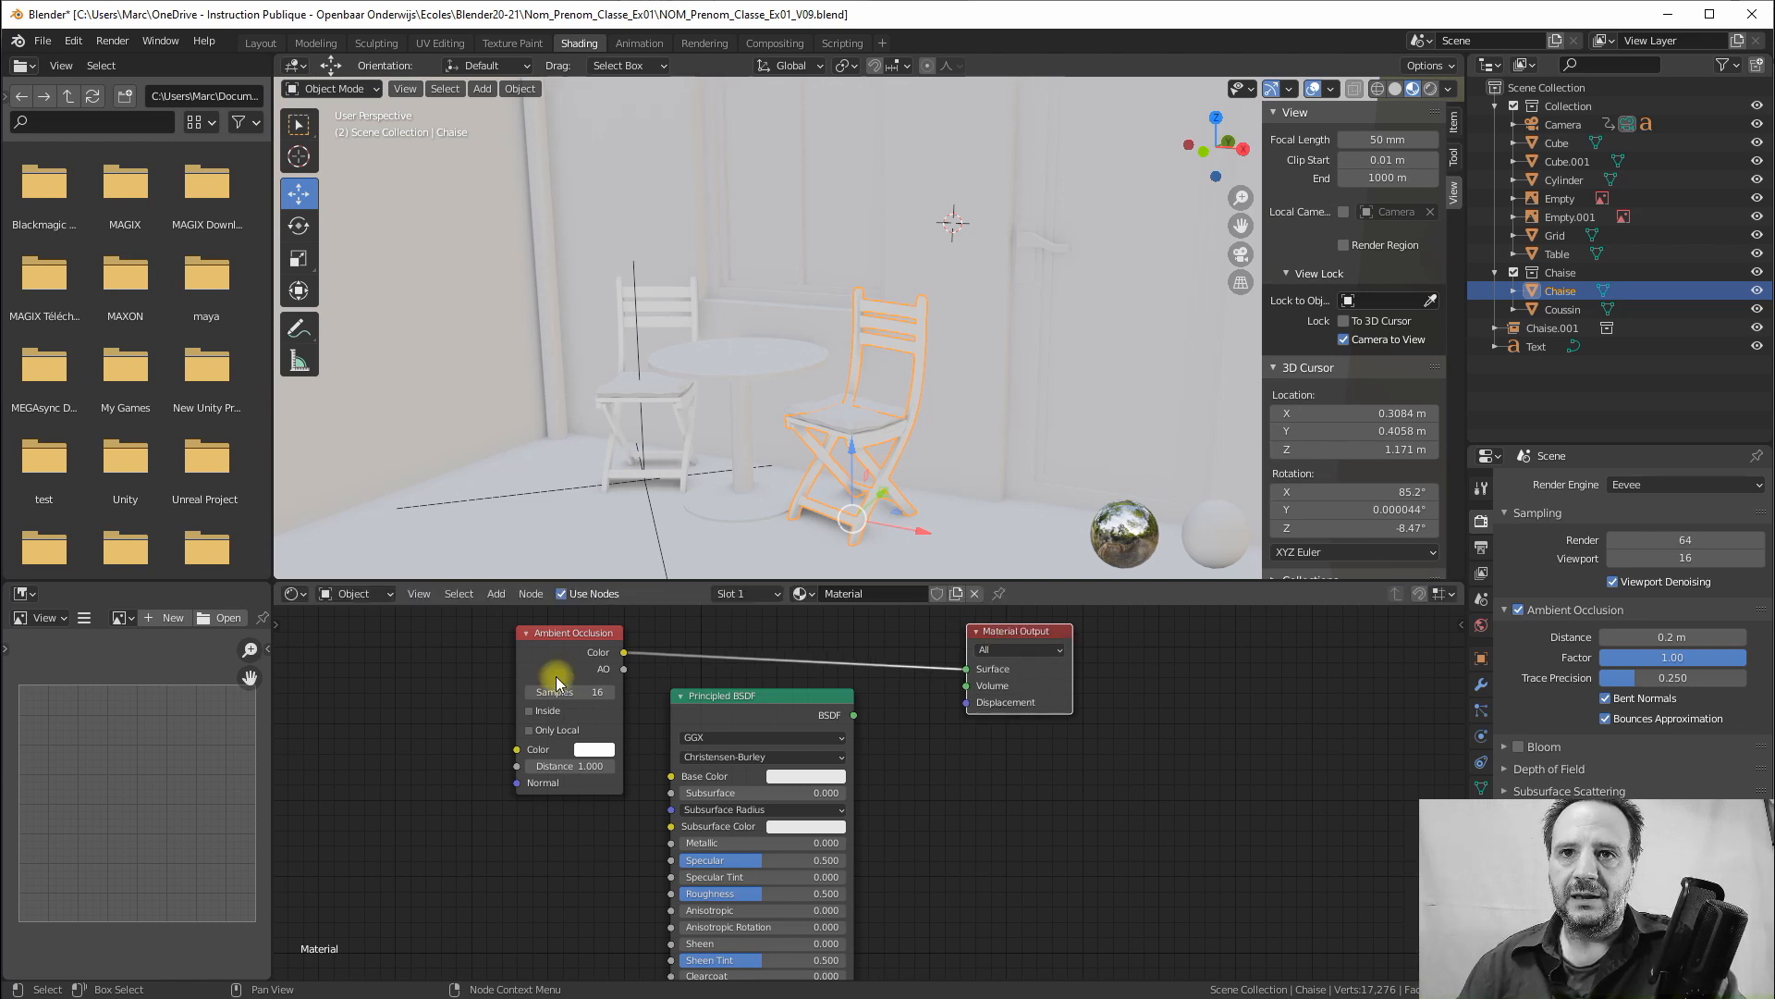
{"action": "left_click_drag", "start_coordinate": [559, 633], "coordinate": [505, 630]}
Rename the chair's material to AO
{"action": "left_click", "coordinate": [497, 593]}
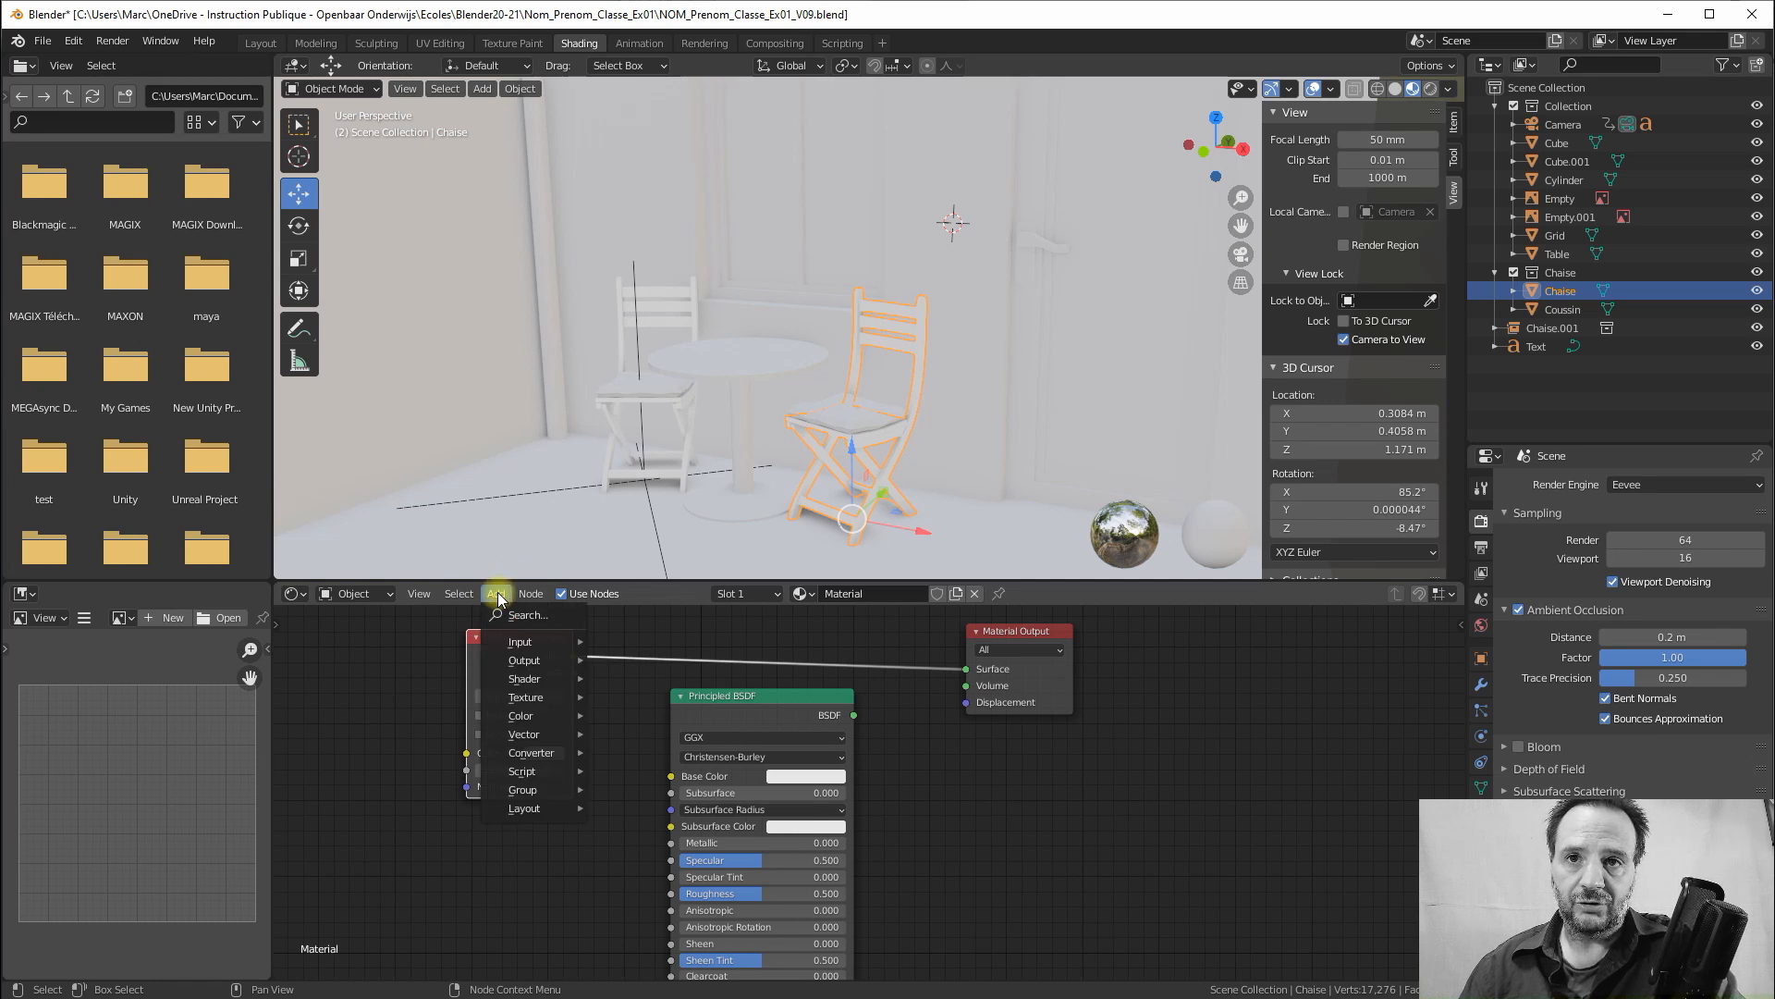
{"action": "left_click", "coordinate": [358, 595]}
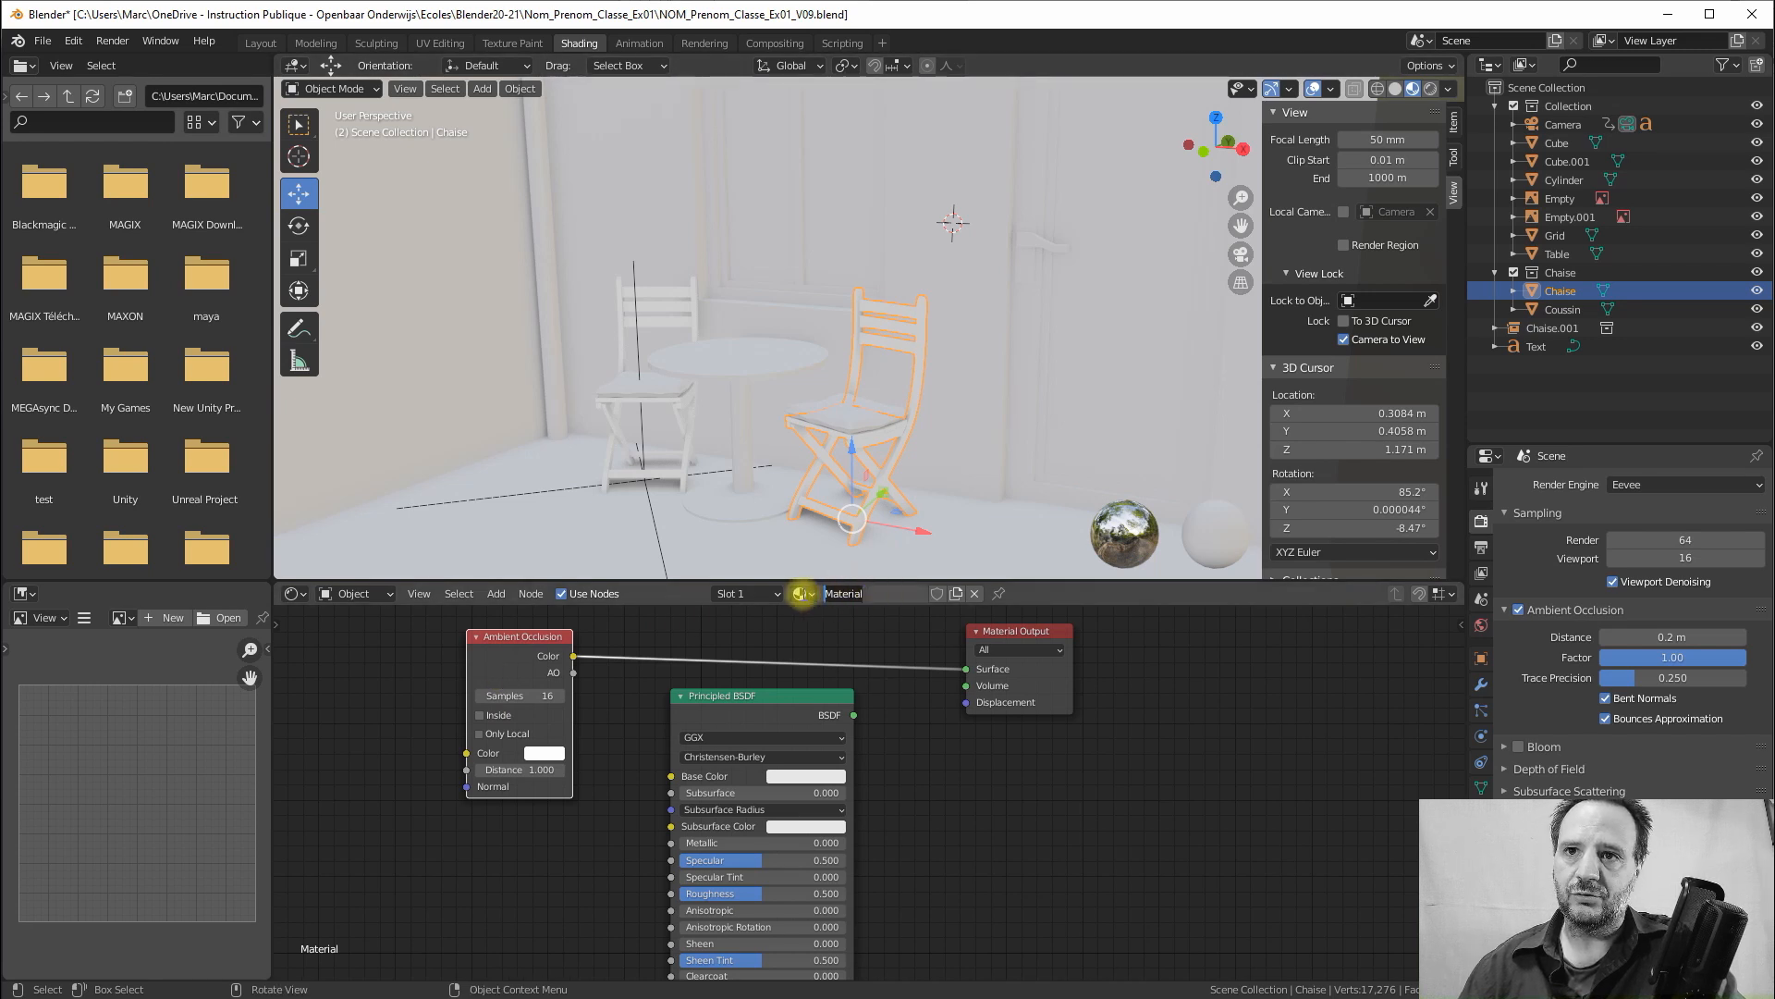
{"action": "type", "text": "A"}
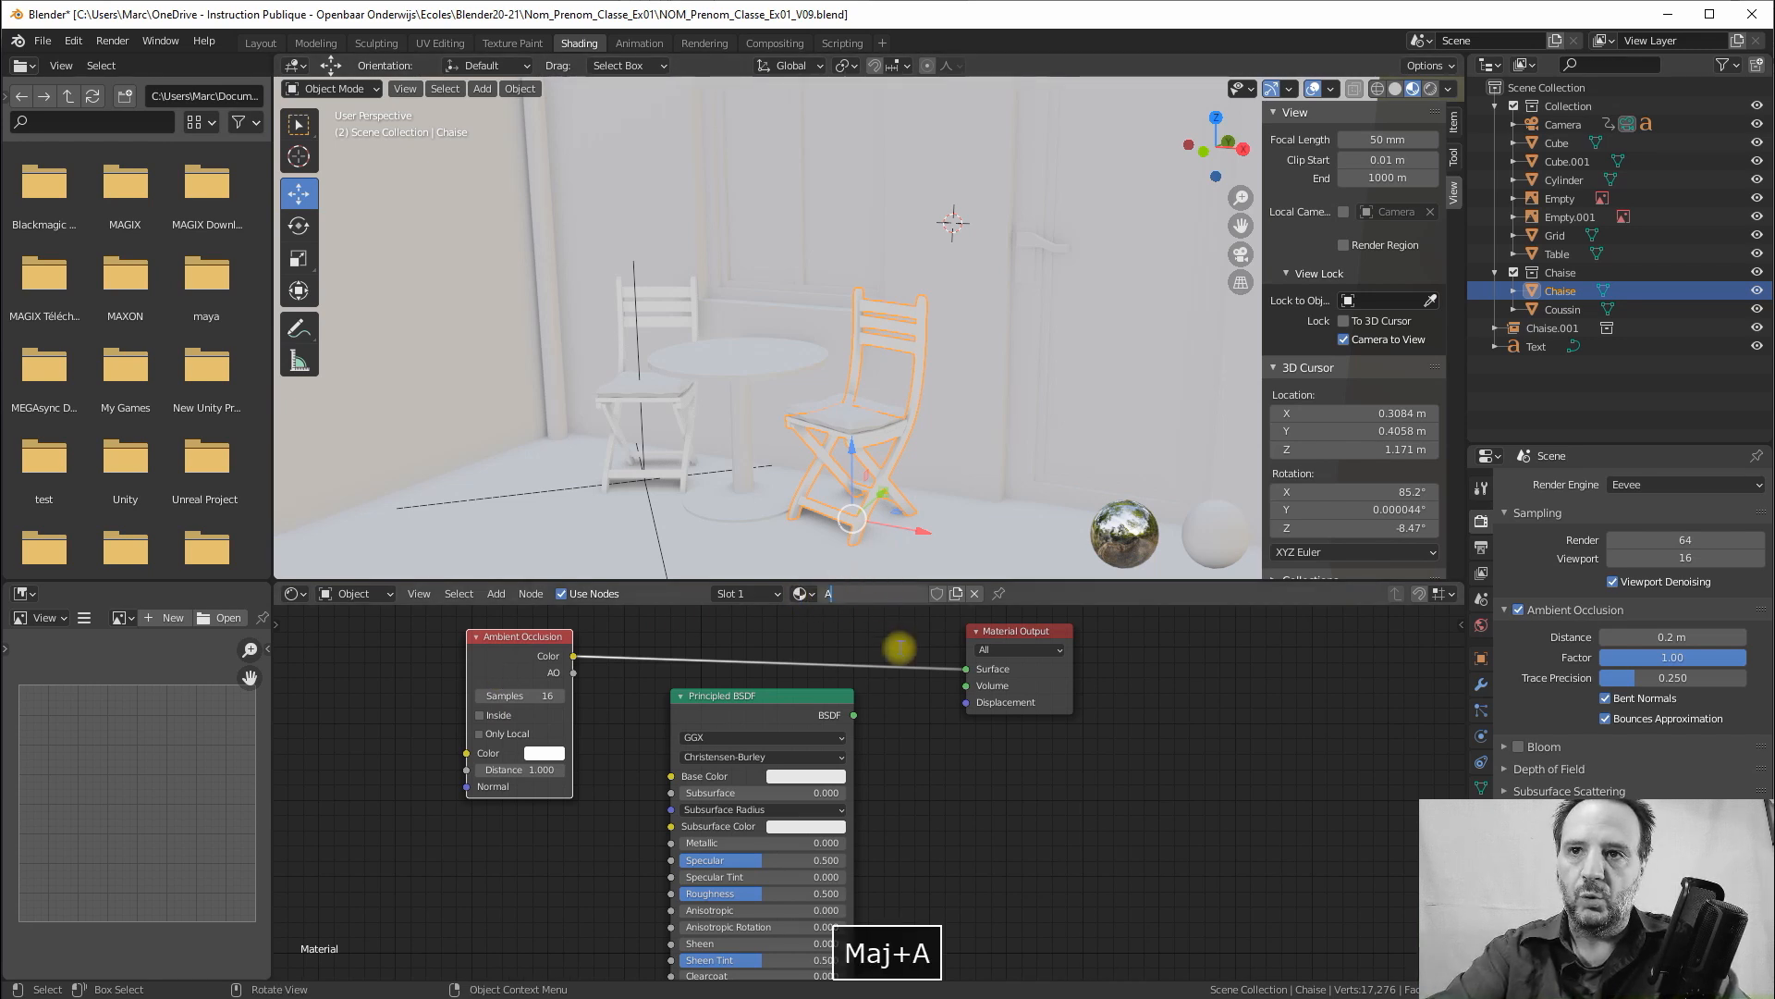
{"action": "type", "text": "O"}
{"action": "left_click", "coordinate": [782, 633]}
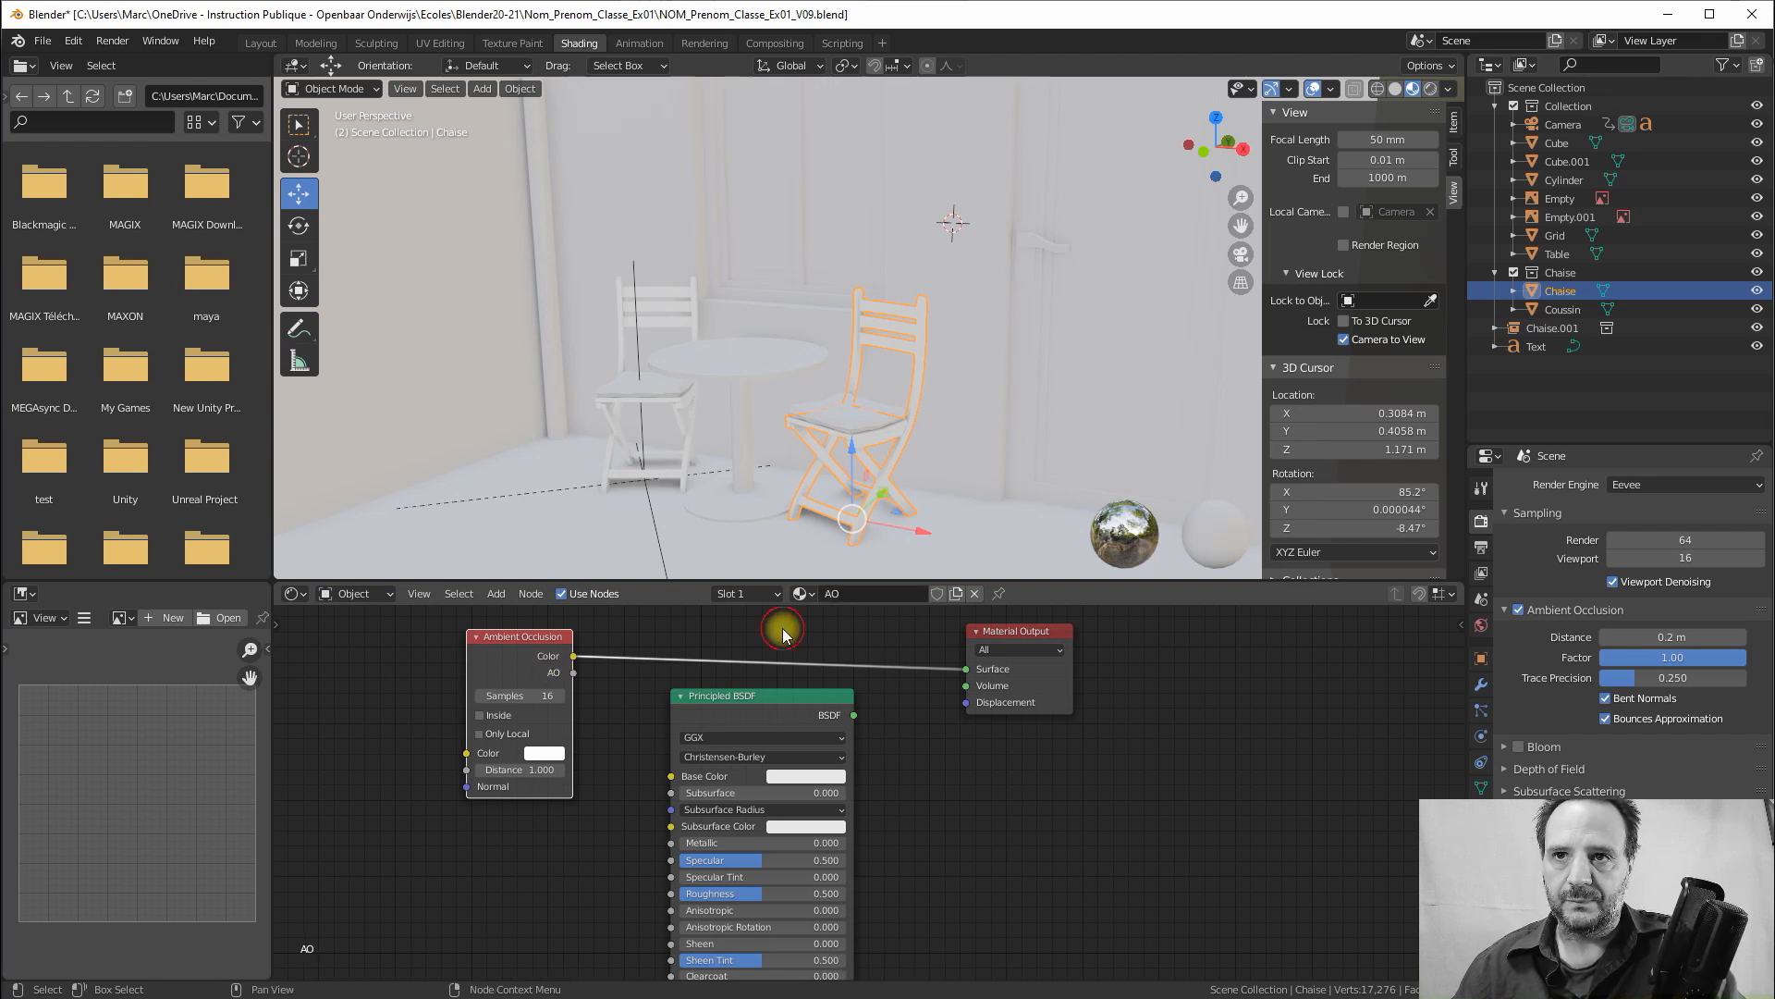
Assign the existing AO material to the chair's seat cushion
{"action": "left_click", "coordinate": [809, 412]}
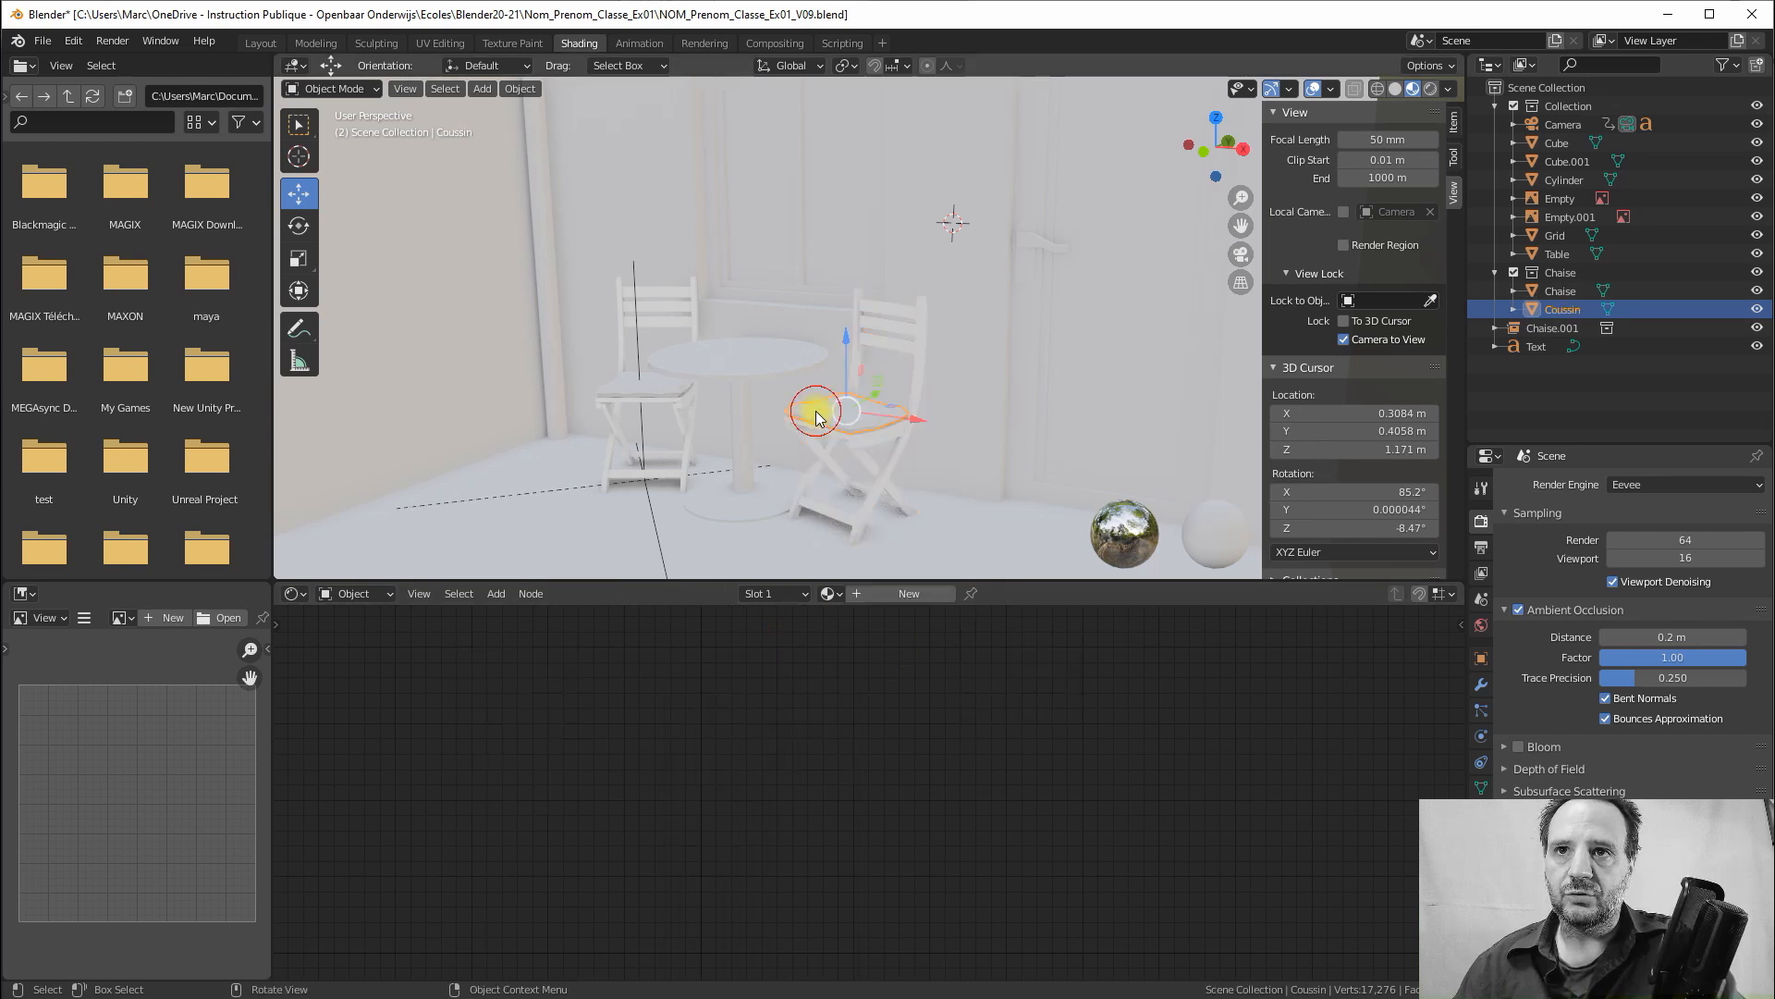
{"action": "left_click", "coordinate": [832, 593]}
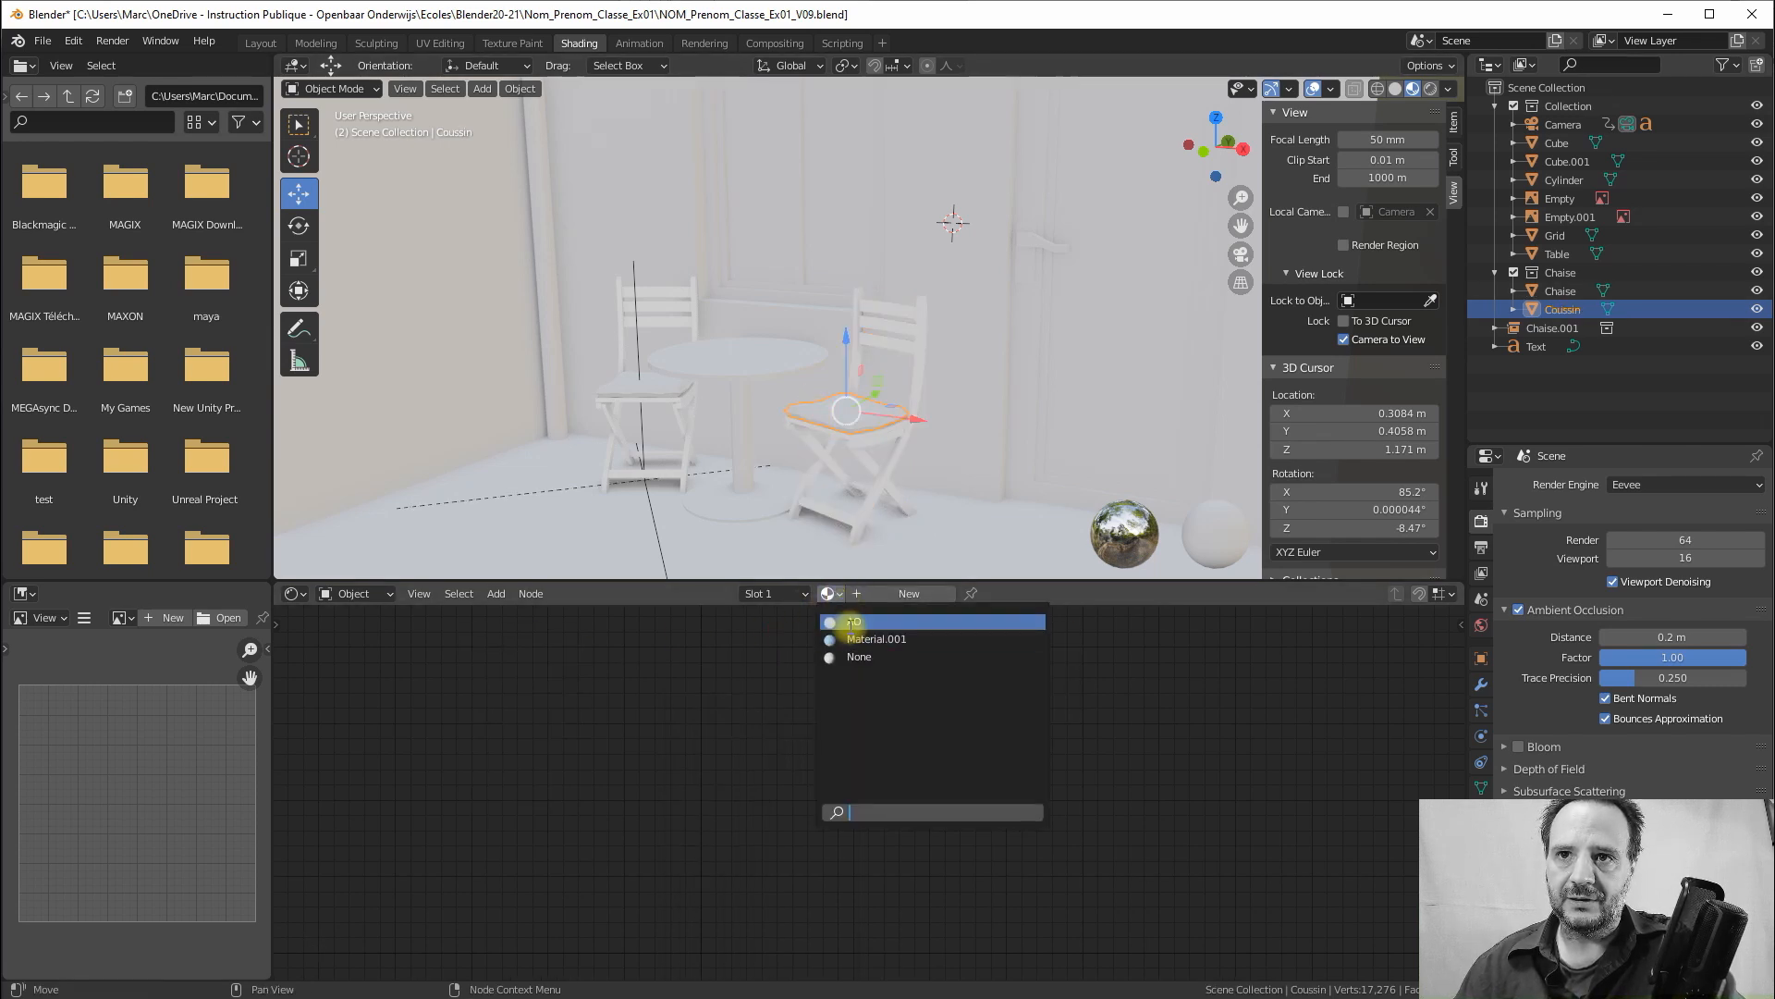
{"action": "left_click", "coordinate": [851, 622]}
Delete the unused Principled BSDF node and move the Ambient Occlusion and Material Output nodes close together
{"action": "left_click", "coordinate": [771, 697]}
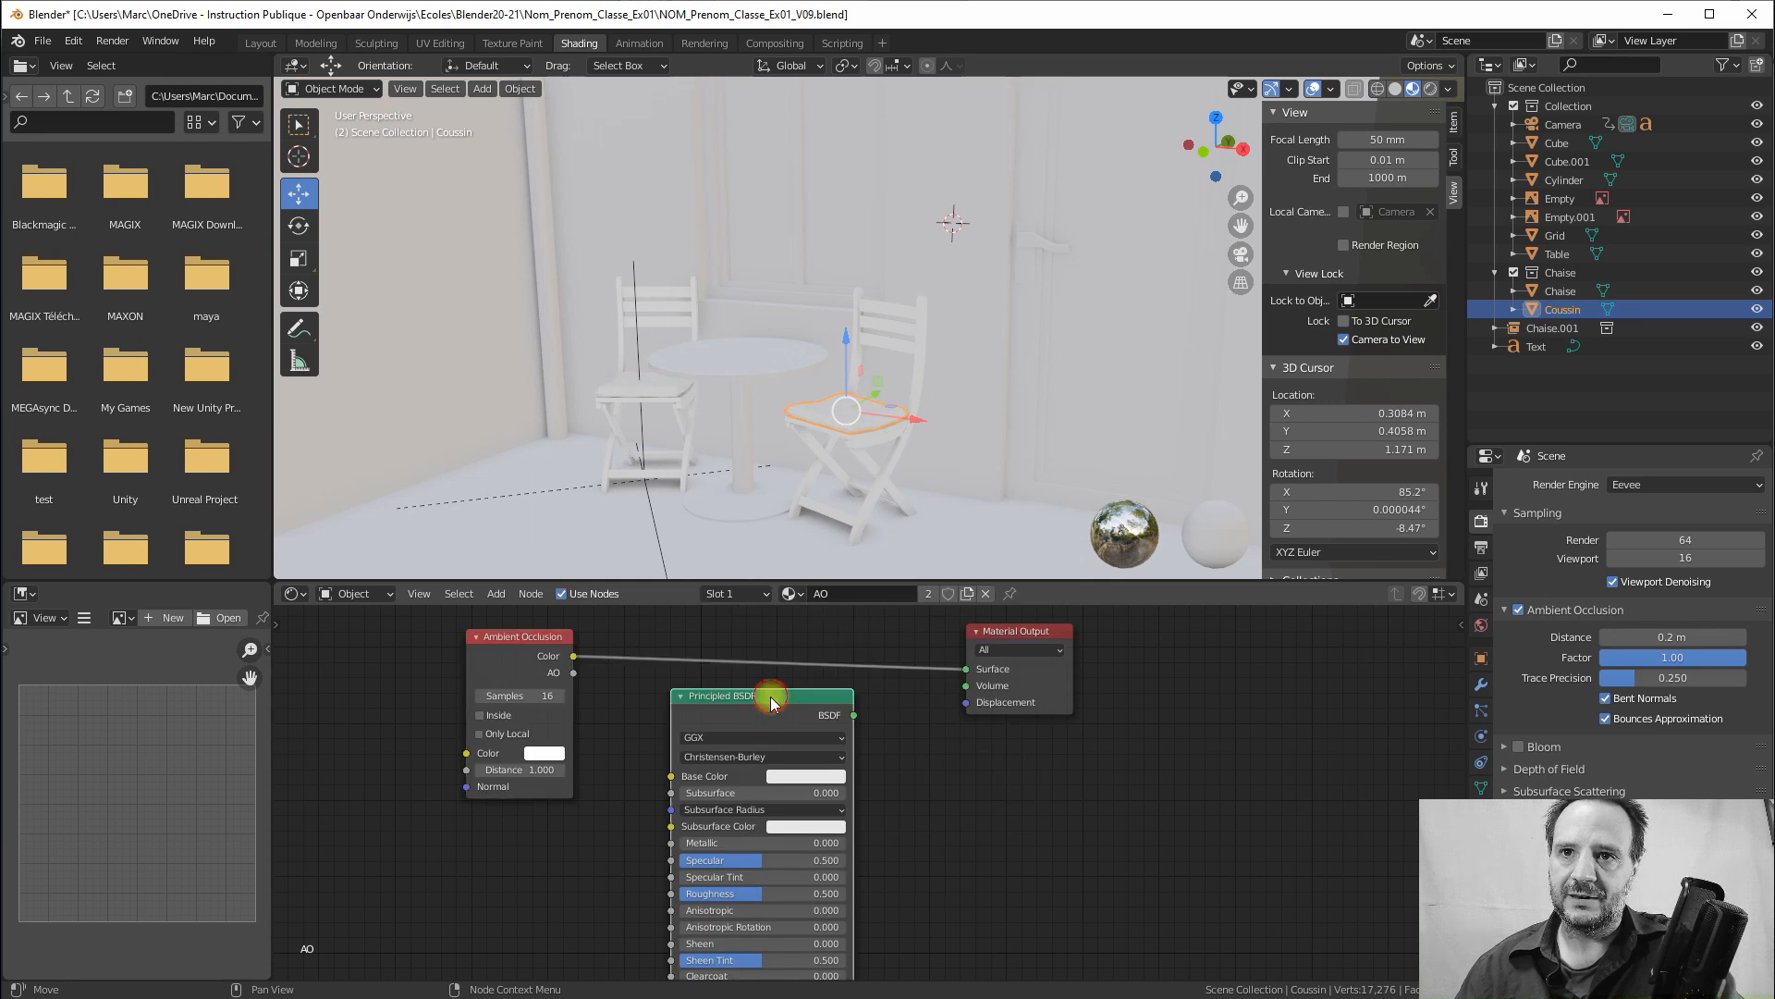
{"action": "key", "text": "Delete"}
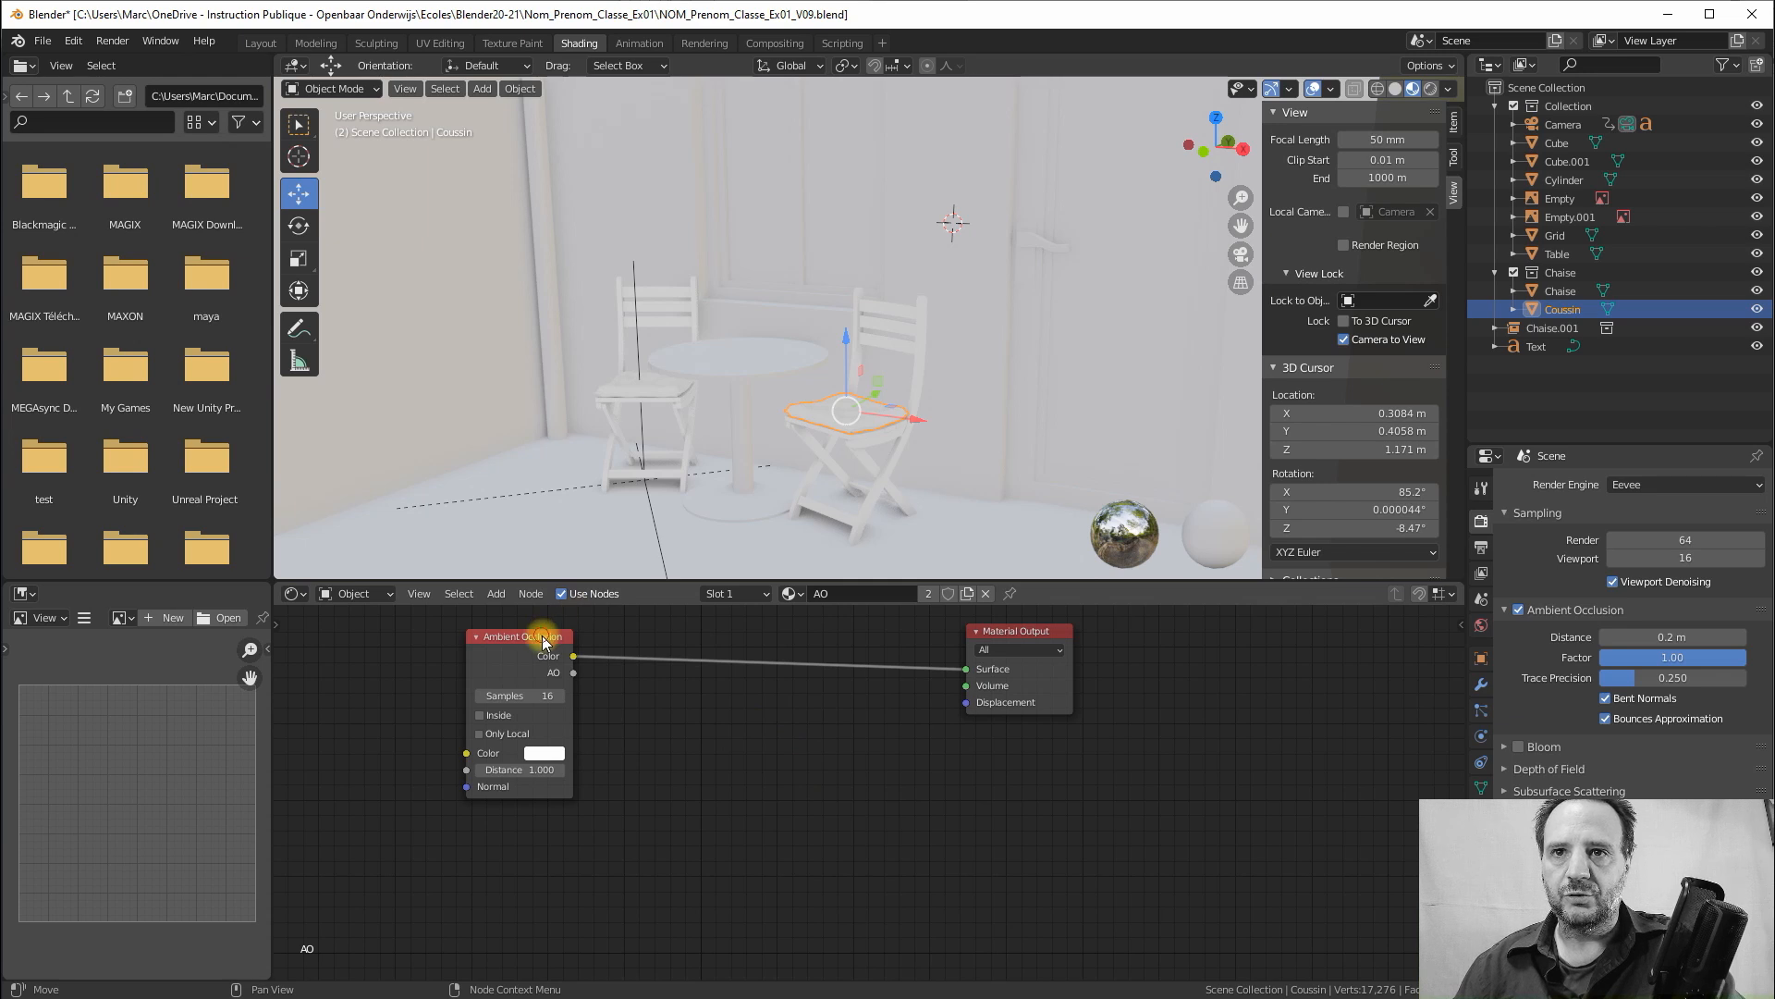
{"action": "left_click_drag", "start_coordinate": [543, 636], "coordinate": [792, 647]}
{"action": "left_click_drag", "start_coordinate": [1015, 633], "coordinate": [952, 640]}
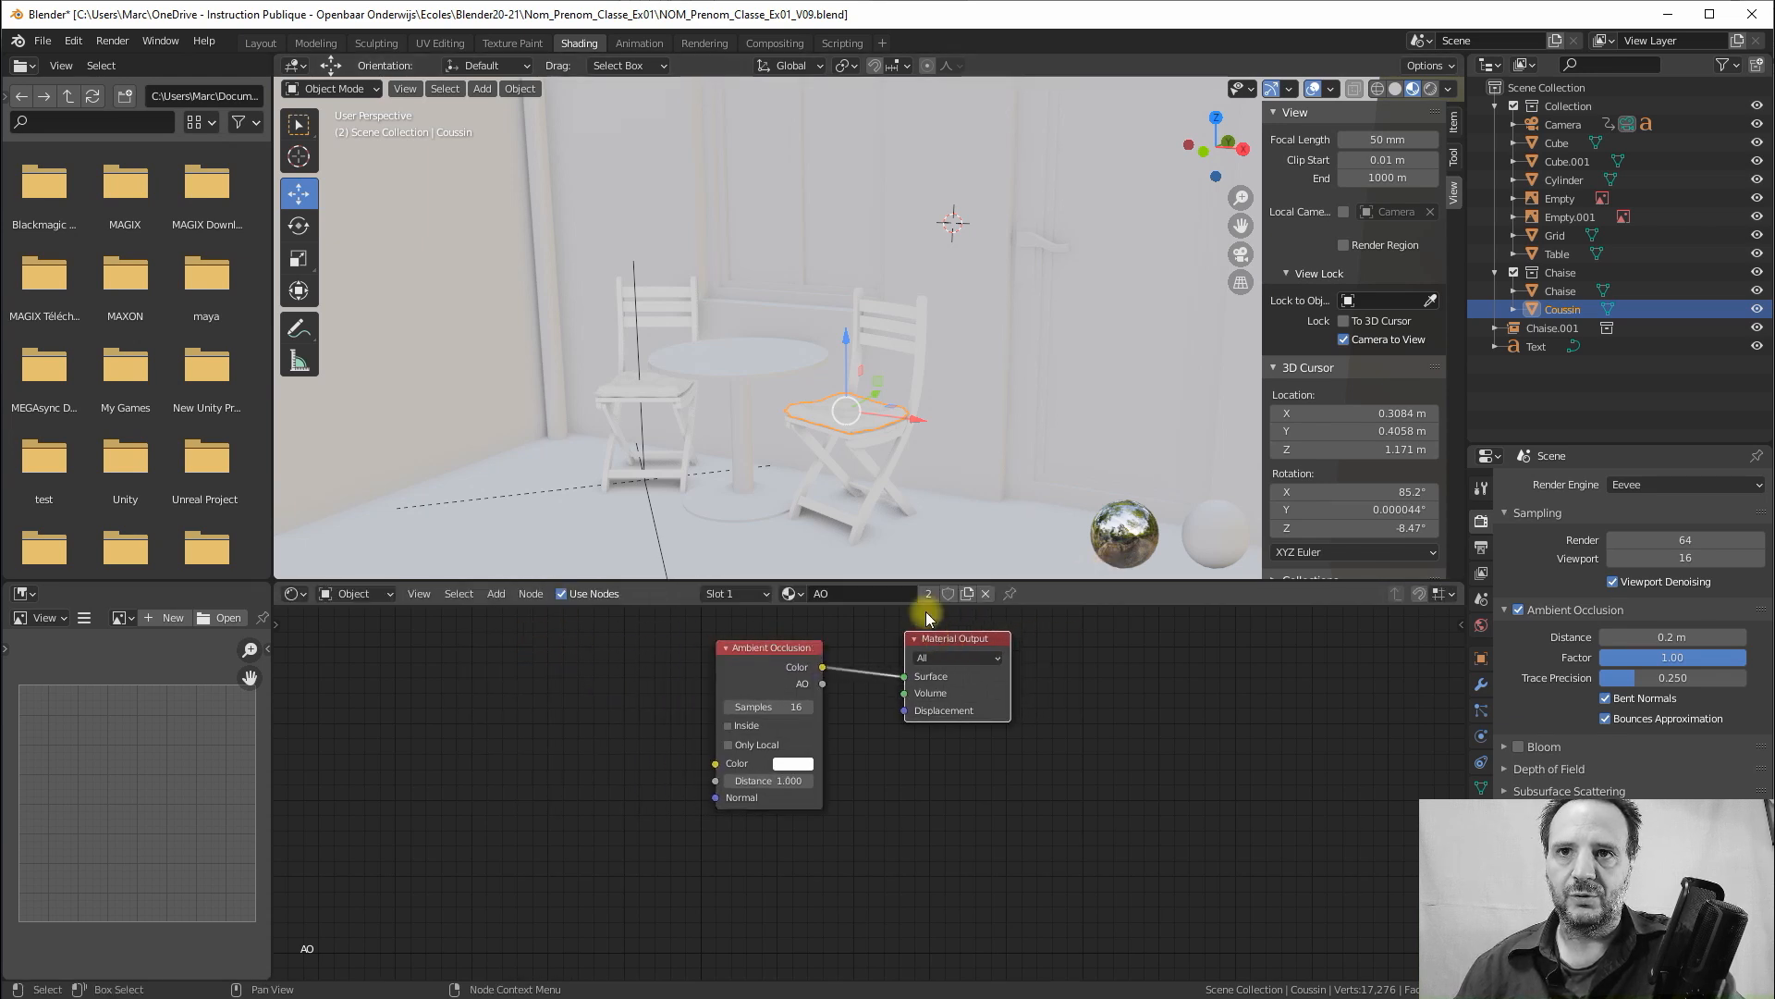
Assign the existing AO material to the round table
{"action": "left_click", "coordinate": [696, 364]}
{"action": "left_click", "coordinate": [828, 593]}
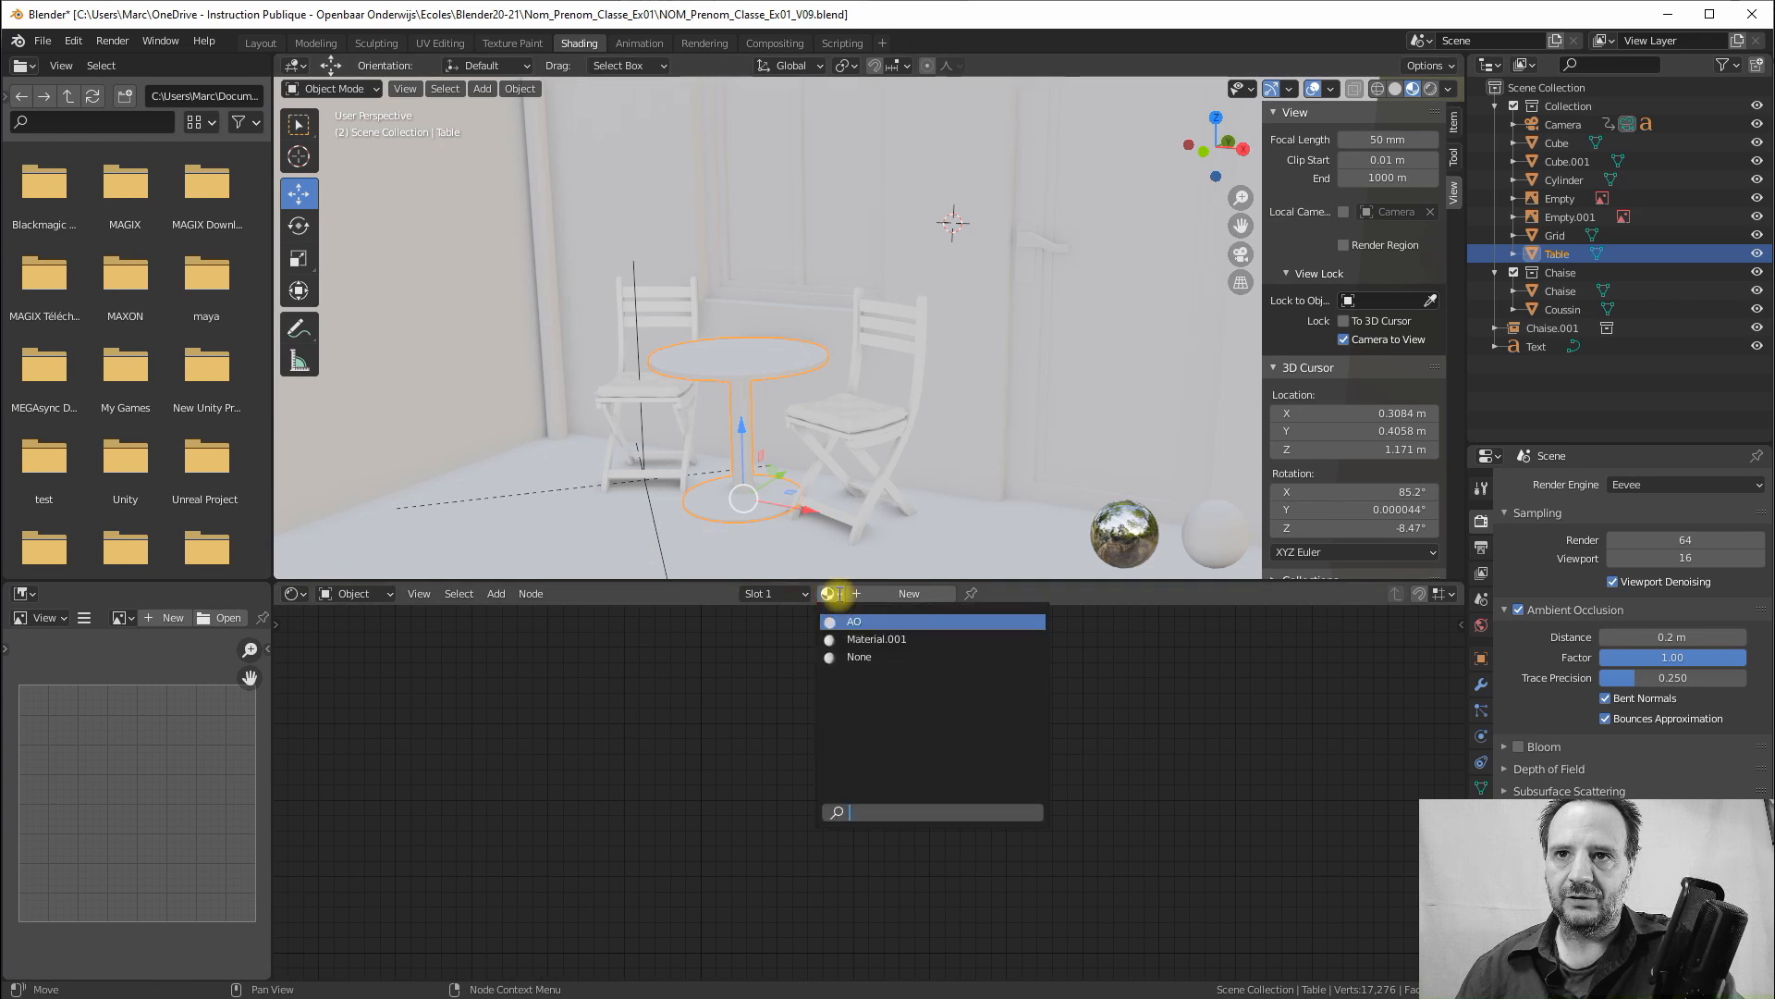
{"action": "left_click", "coordinate": [837, 620]}
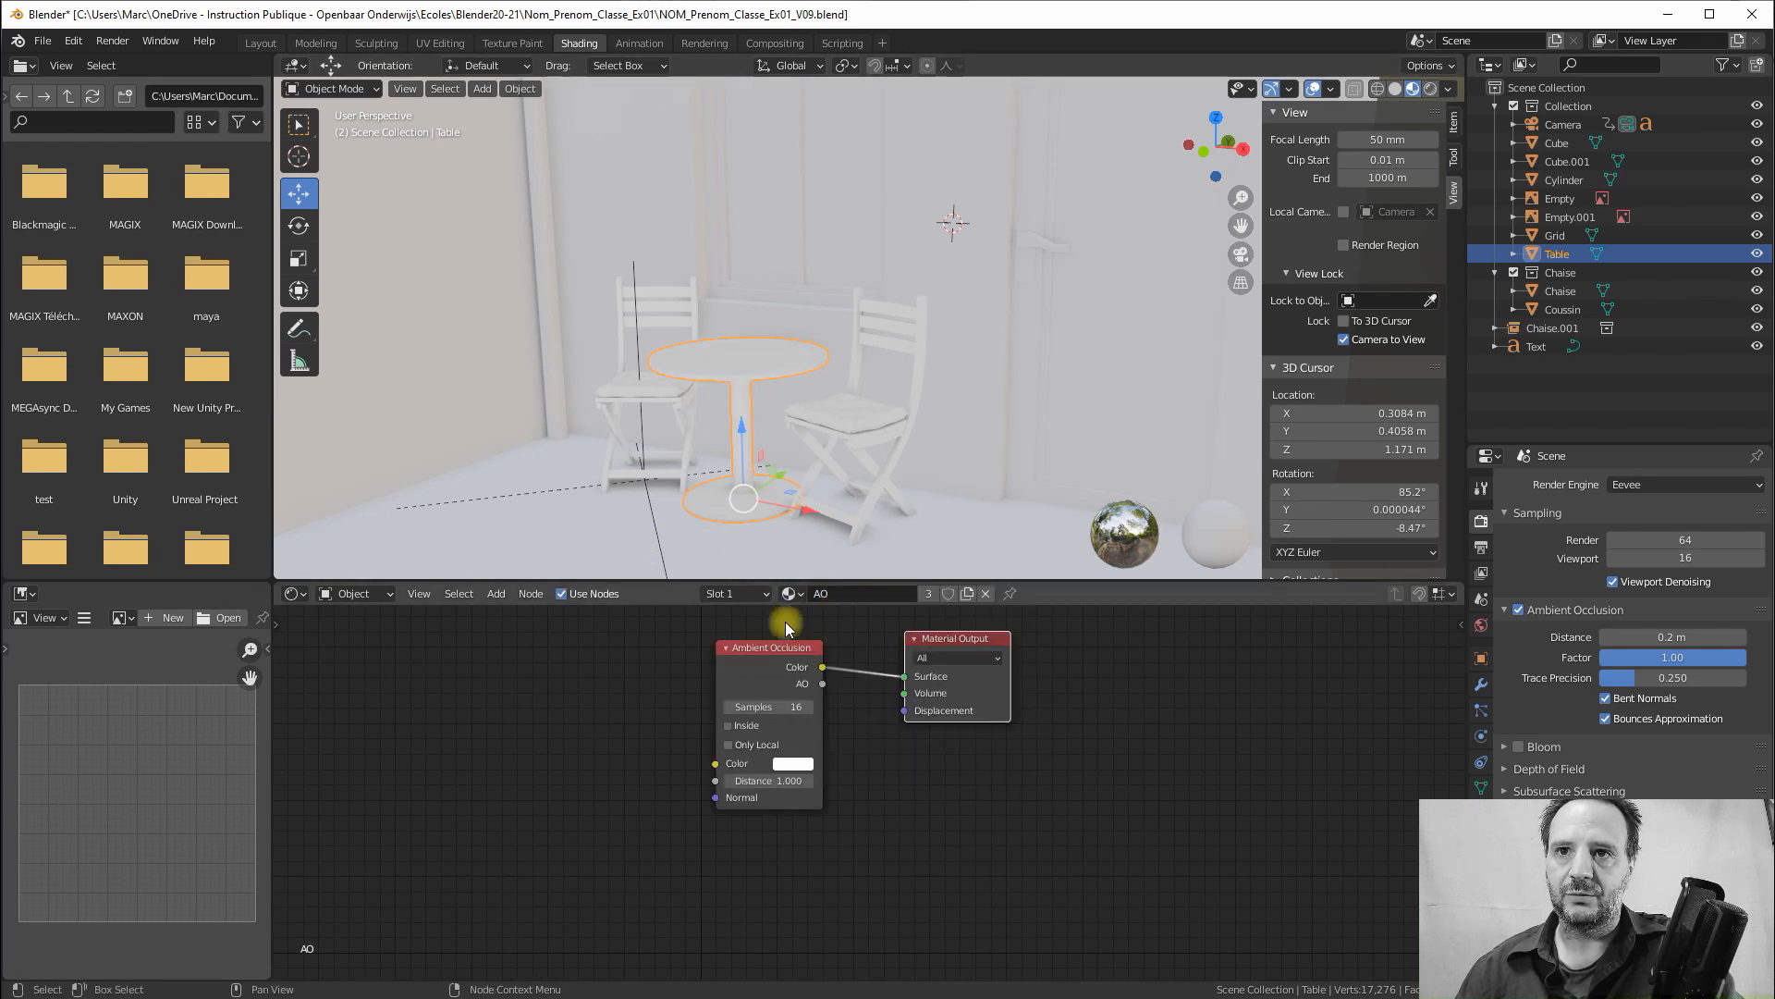
Join the wall and floor grid, the door handle pieces and the corner pillar into a single object
{"action": "left_click", "coordinate": [986, 349]}
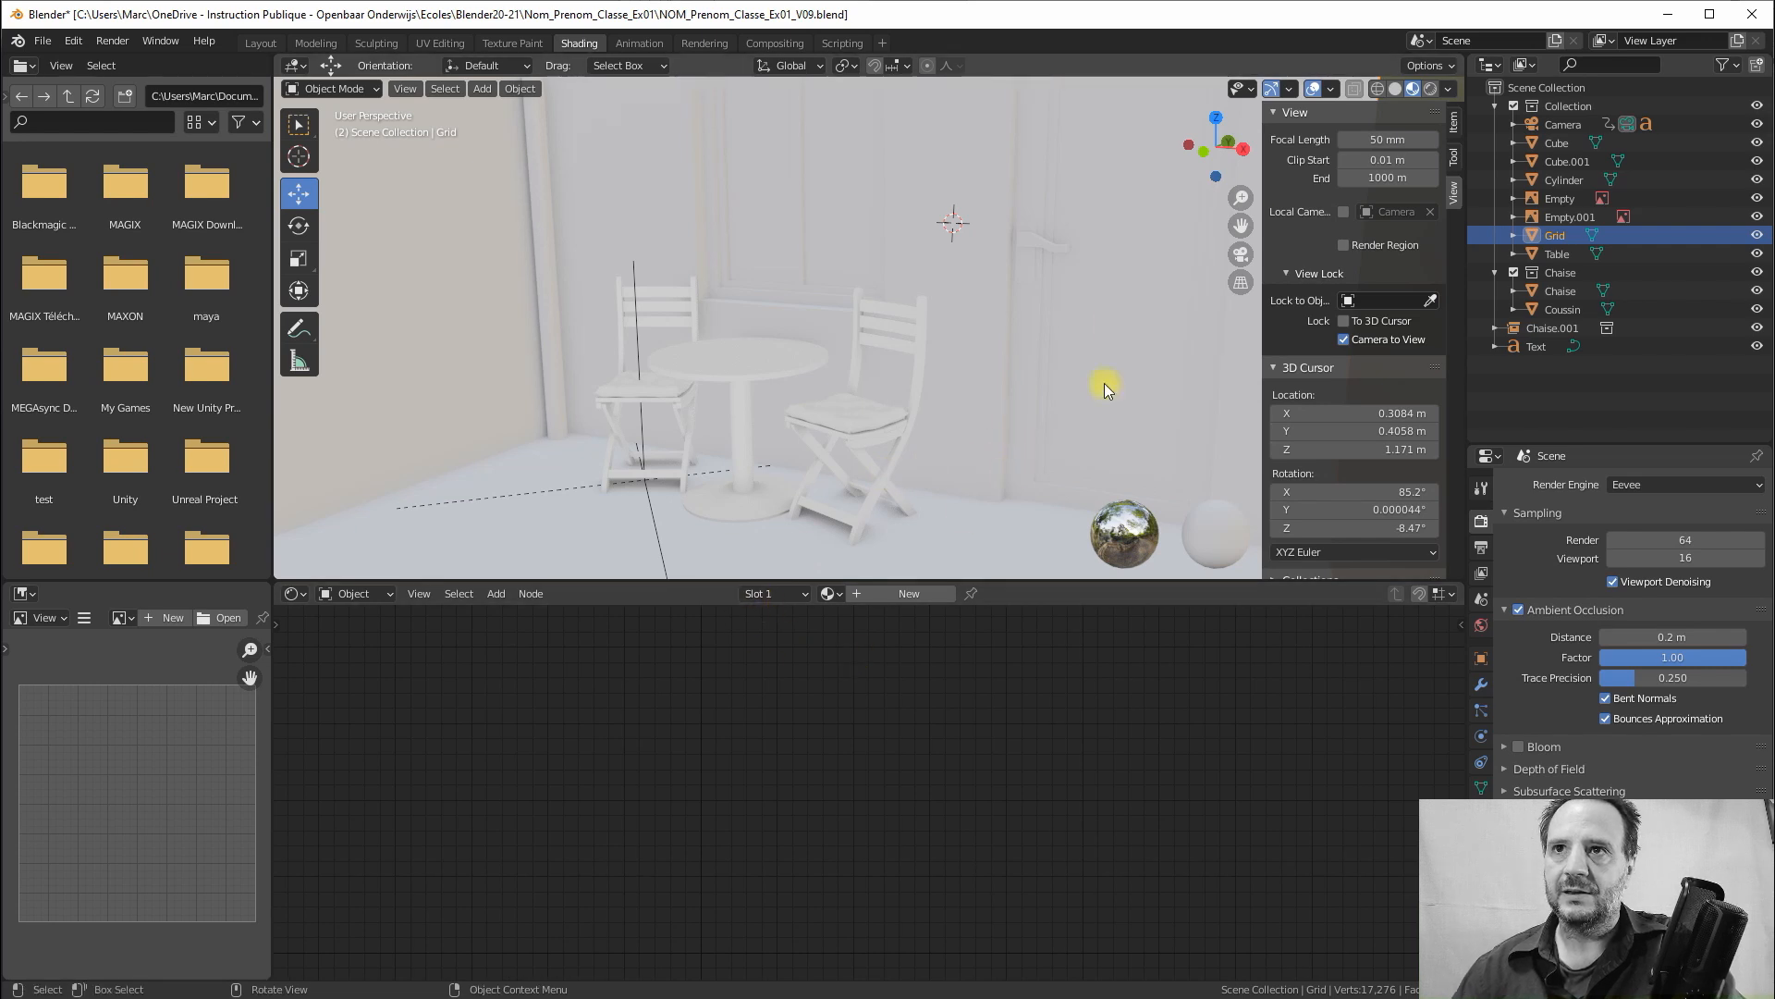
{"action": "left_click", "coordinate": [1023, 281], "text": "shift"}
{"action": "left_click", "coordinate": [1024, 280], "text": "shift"}
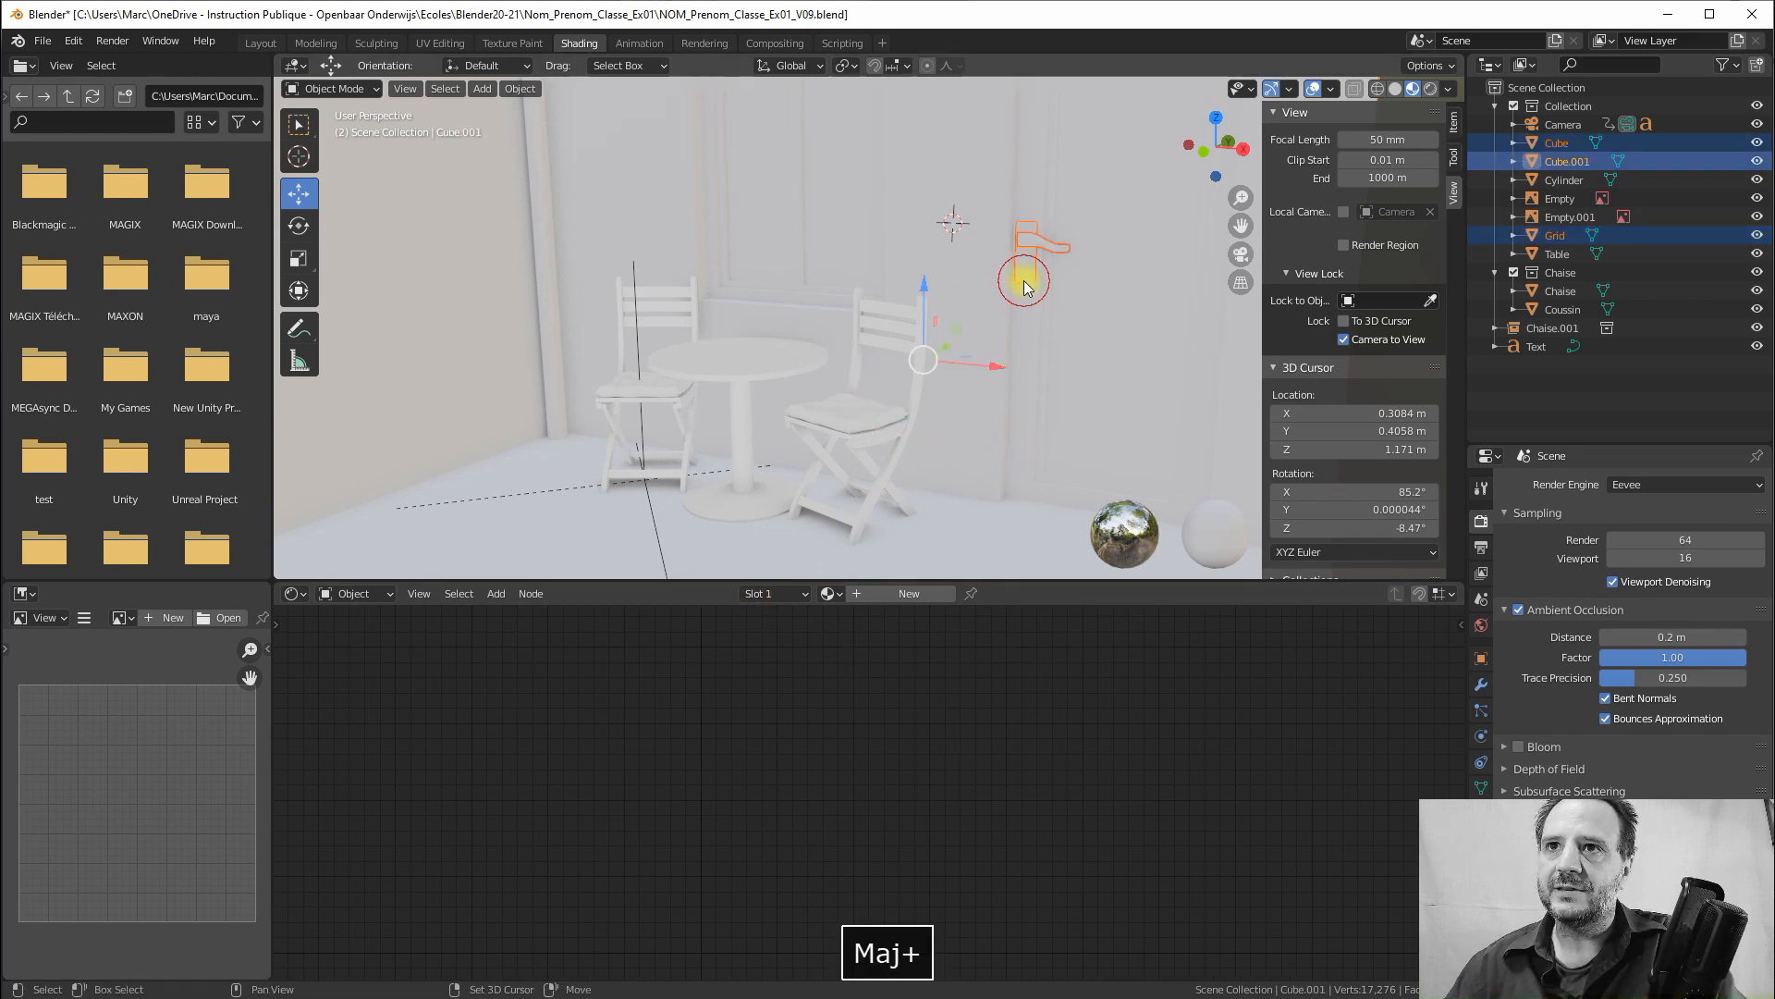
{"action": "key", "text": "ctrl+j"}
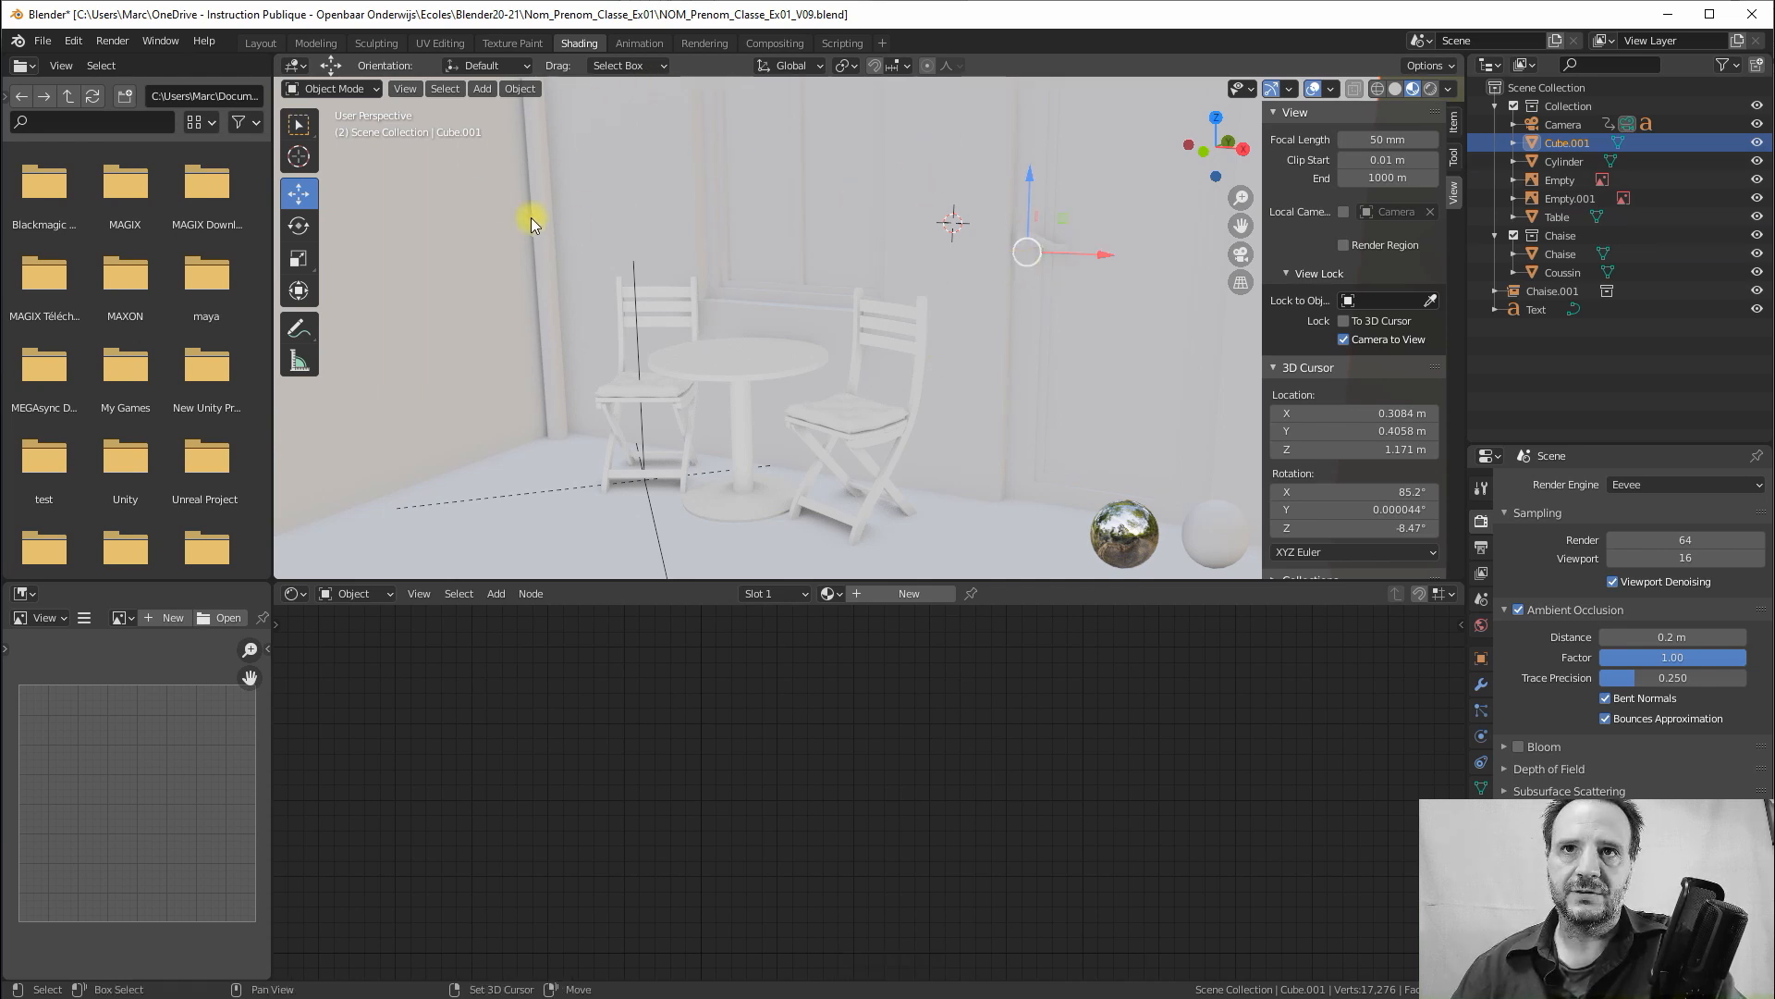
{"action": "left_click", "coordinate": [546, 252], "text": "shift"}
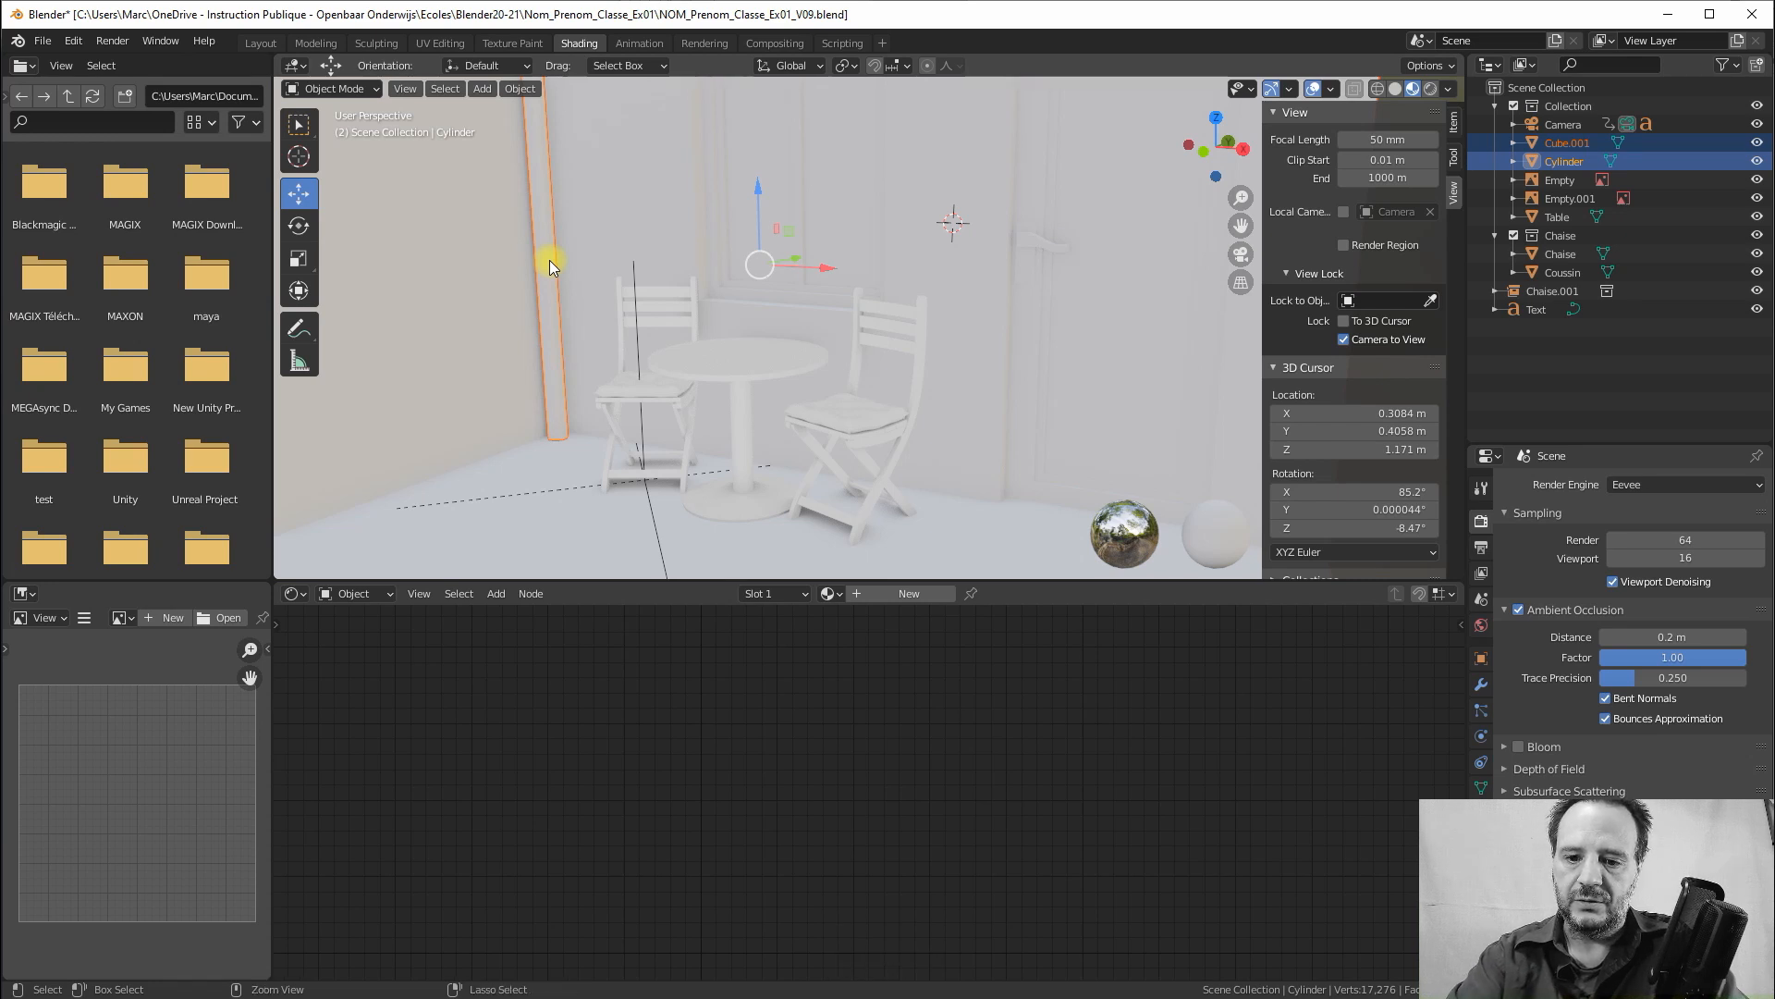
{"action": "key", "text": "ctrl+j"}
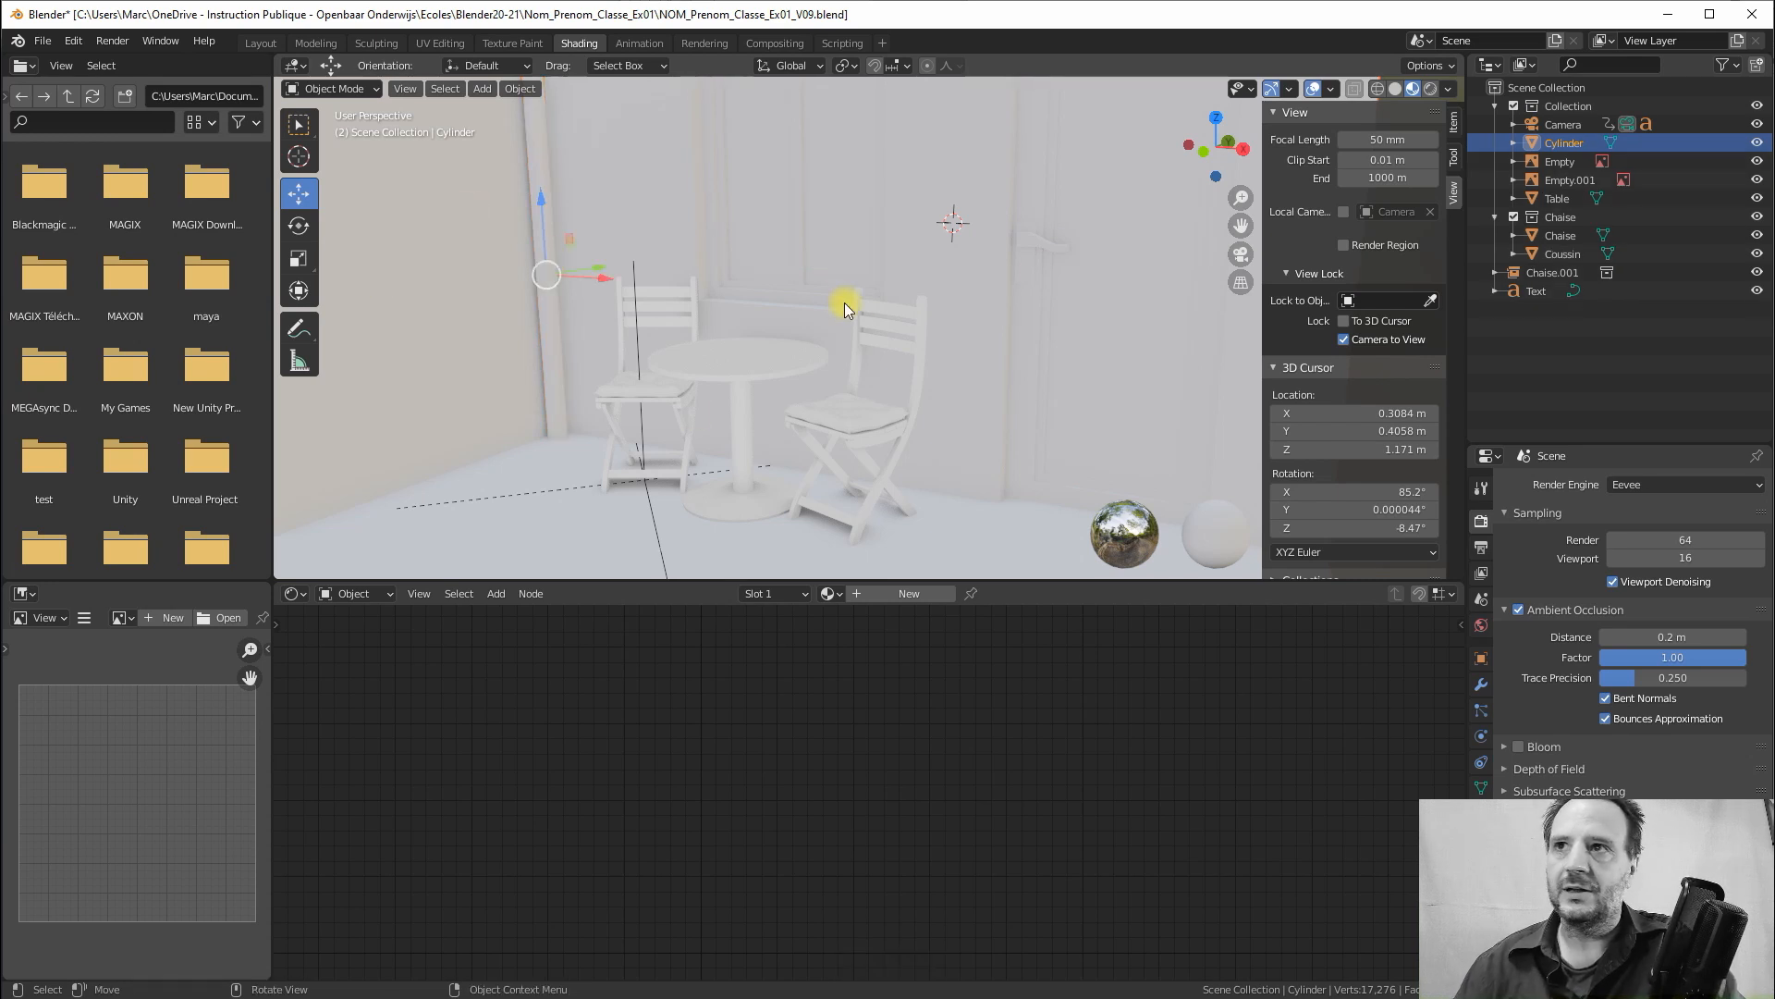
Rename the joined set object to Decor and assign the existing AO material to it
{"action": "double_click", "coordinate": [1564, 142]}
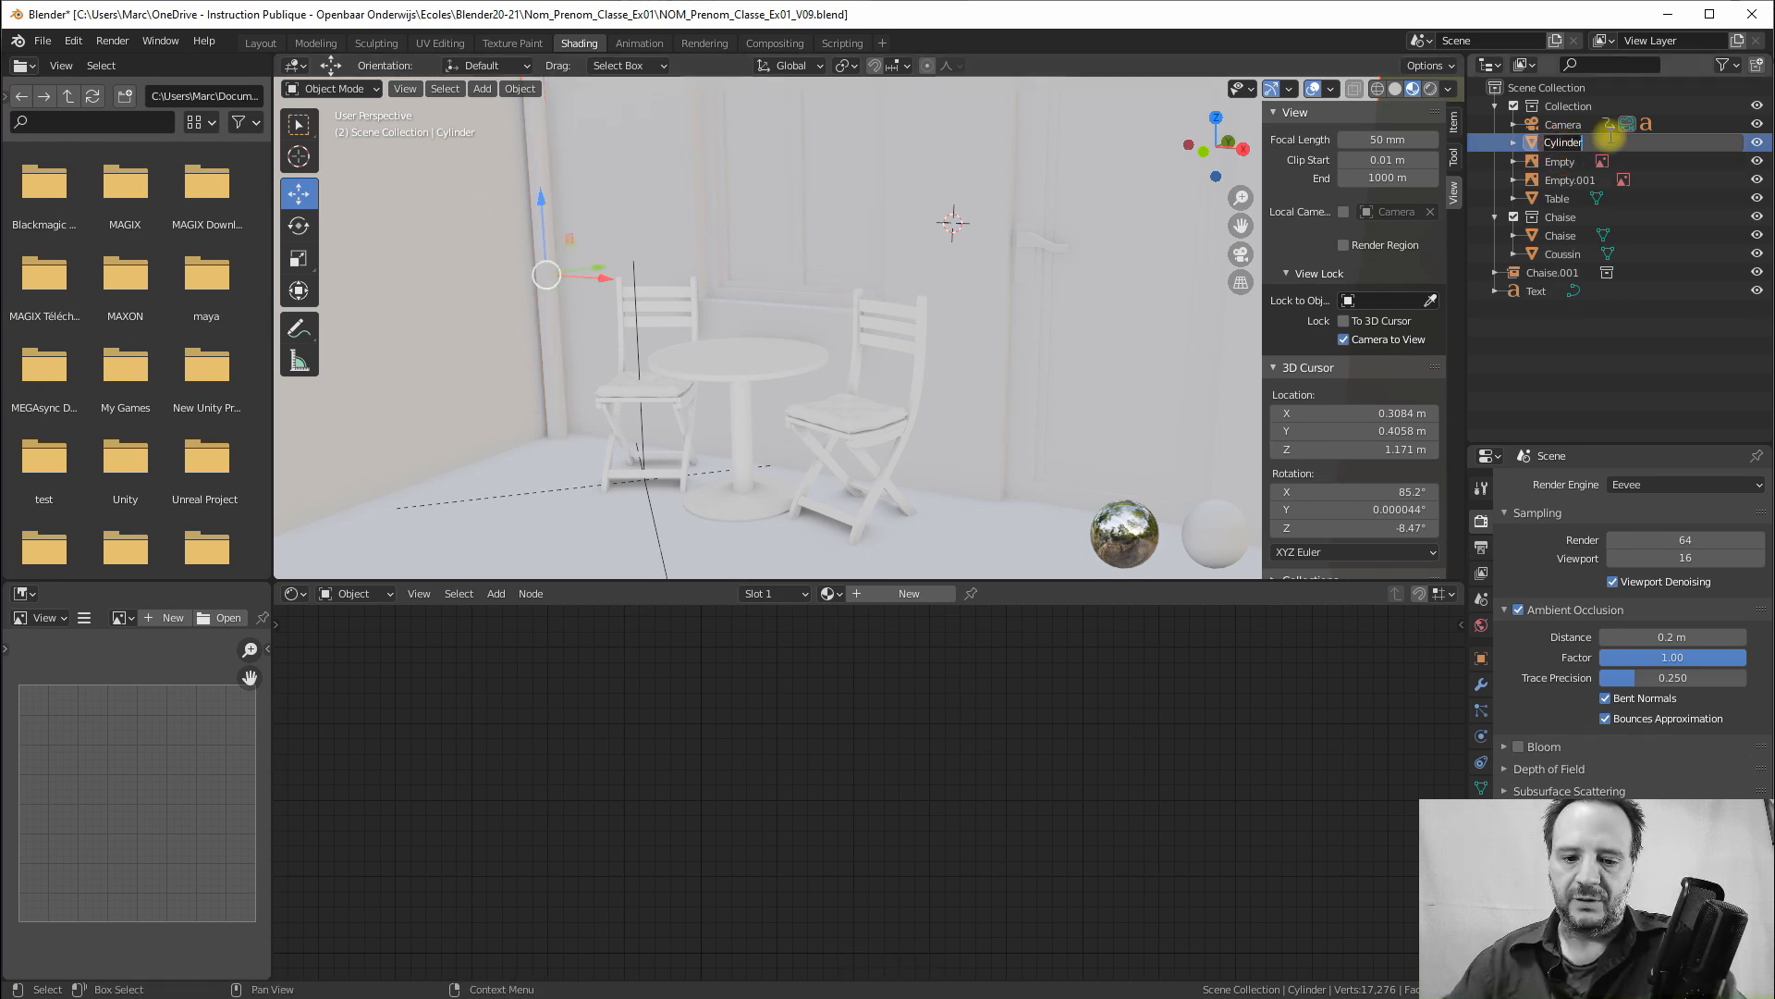
{"action": "type", "text": "Decor"}
{"action": "key", "text": "Return"}
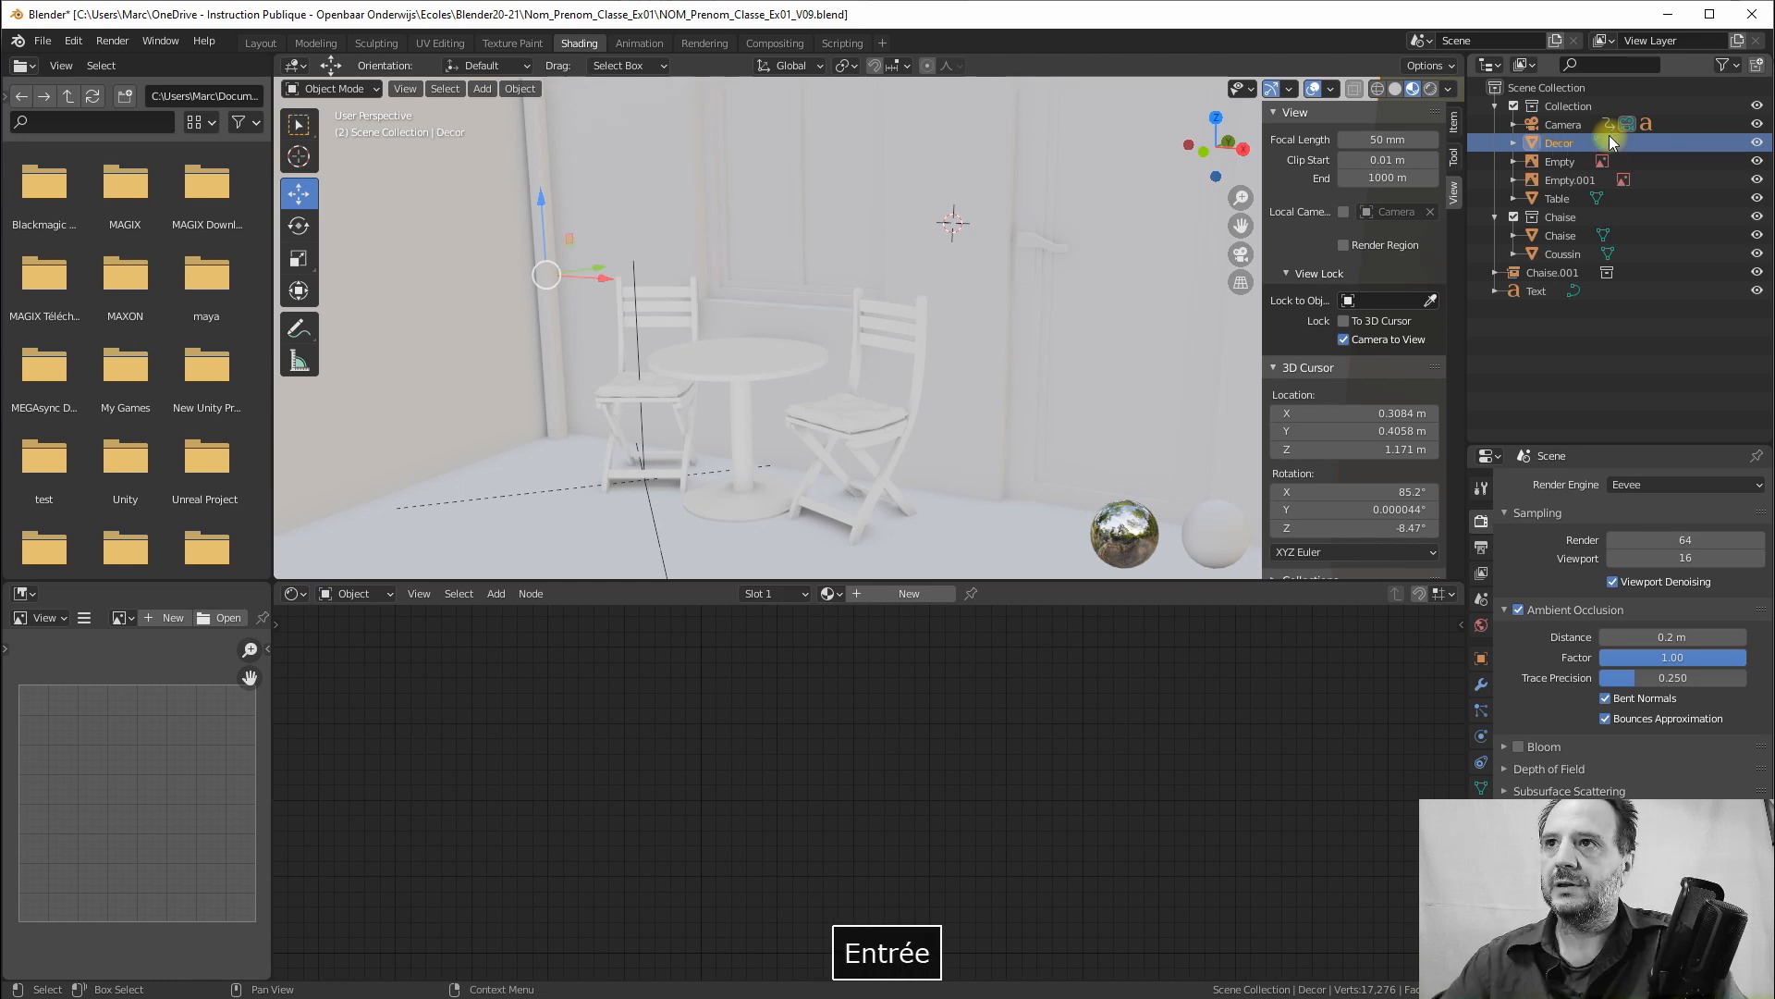
{"action": "left_click", "coordinate": [829, 593]}
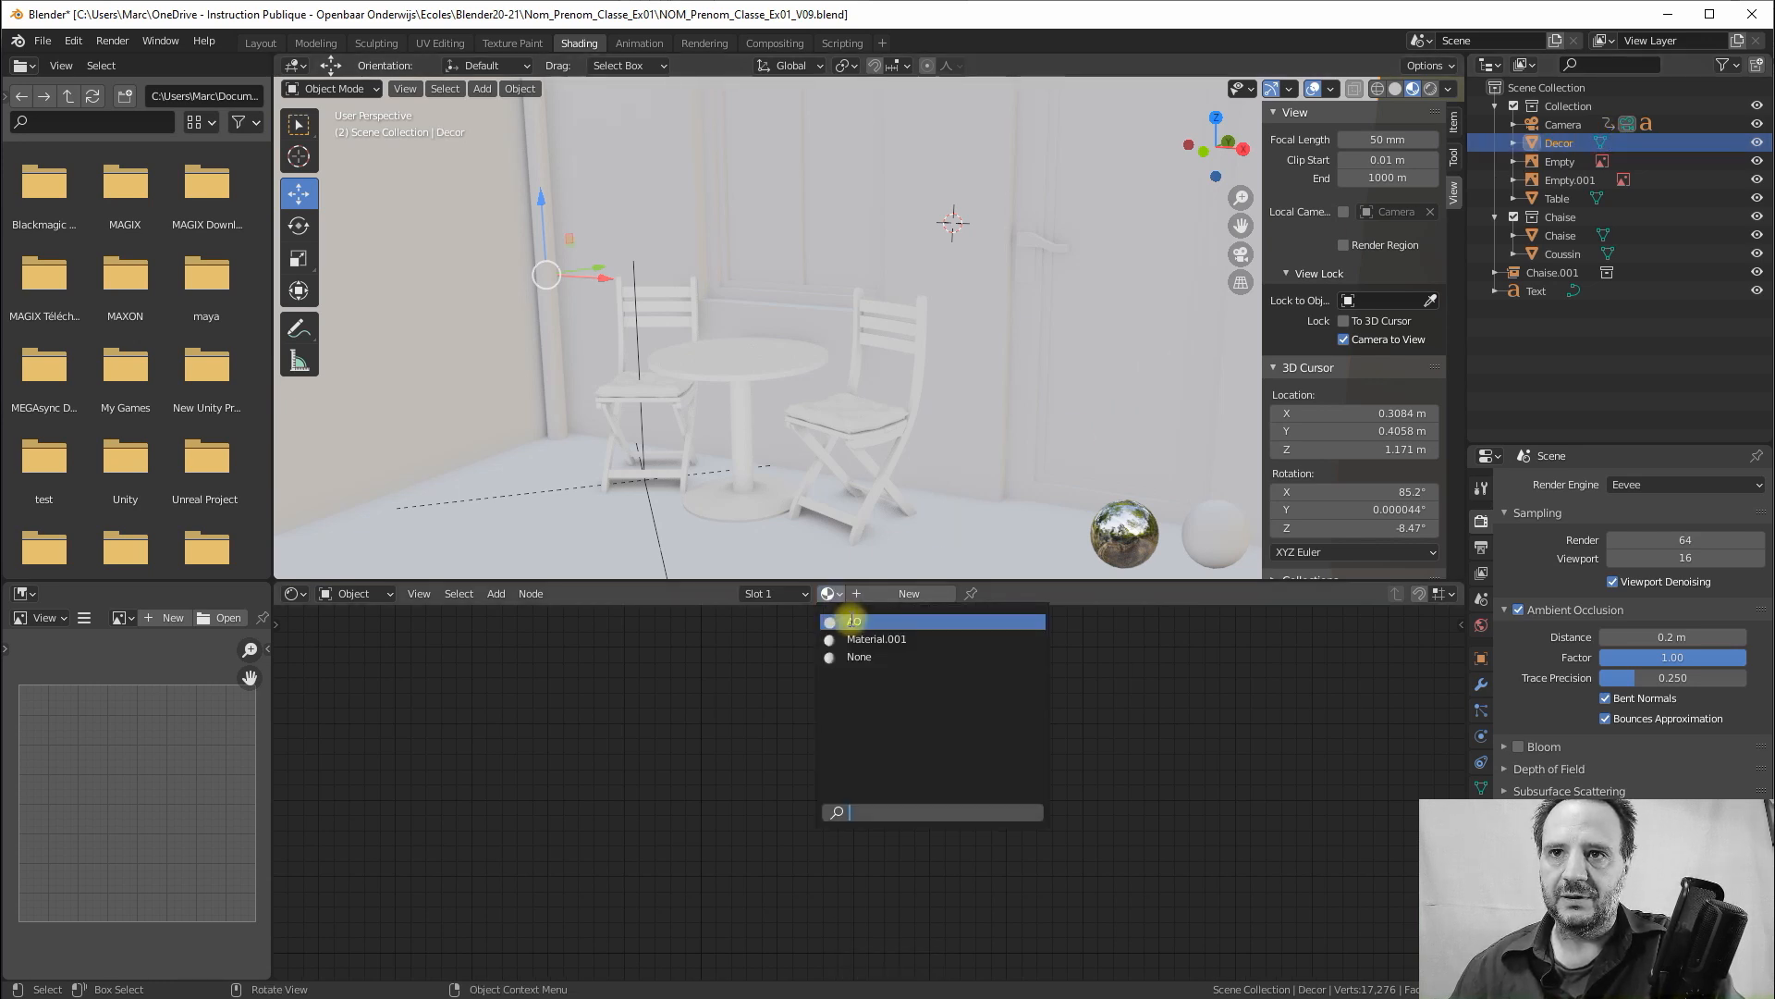
{"action": "left_click", "coordinate": [850, 621]}
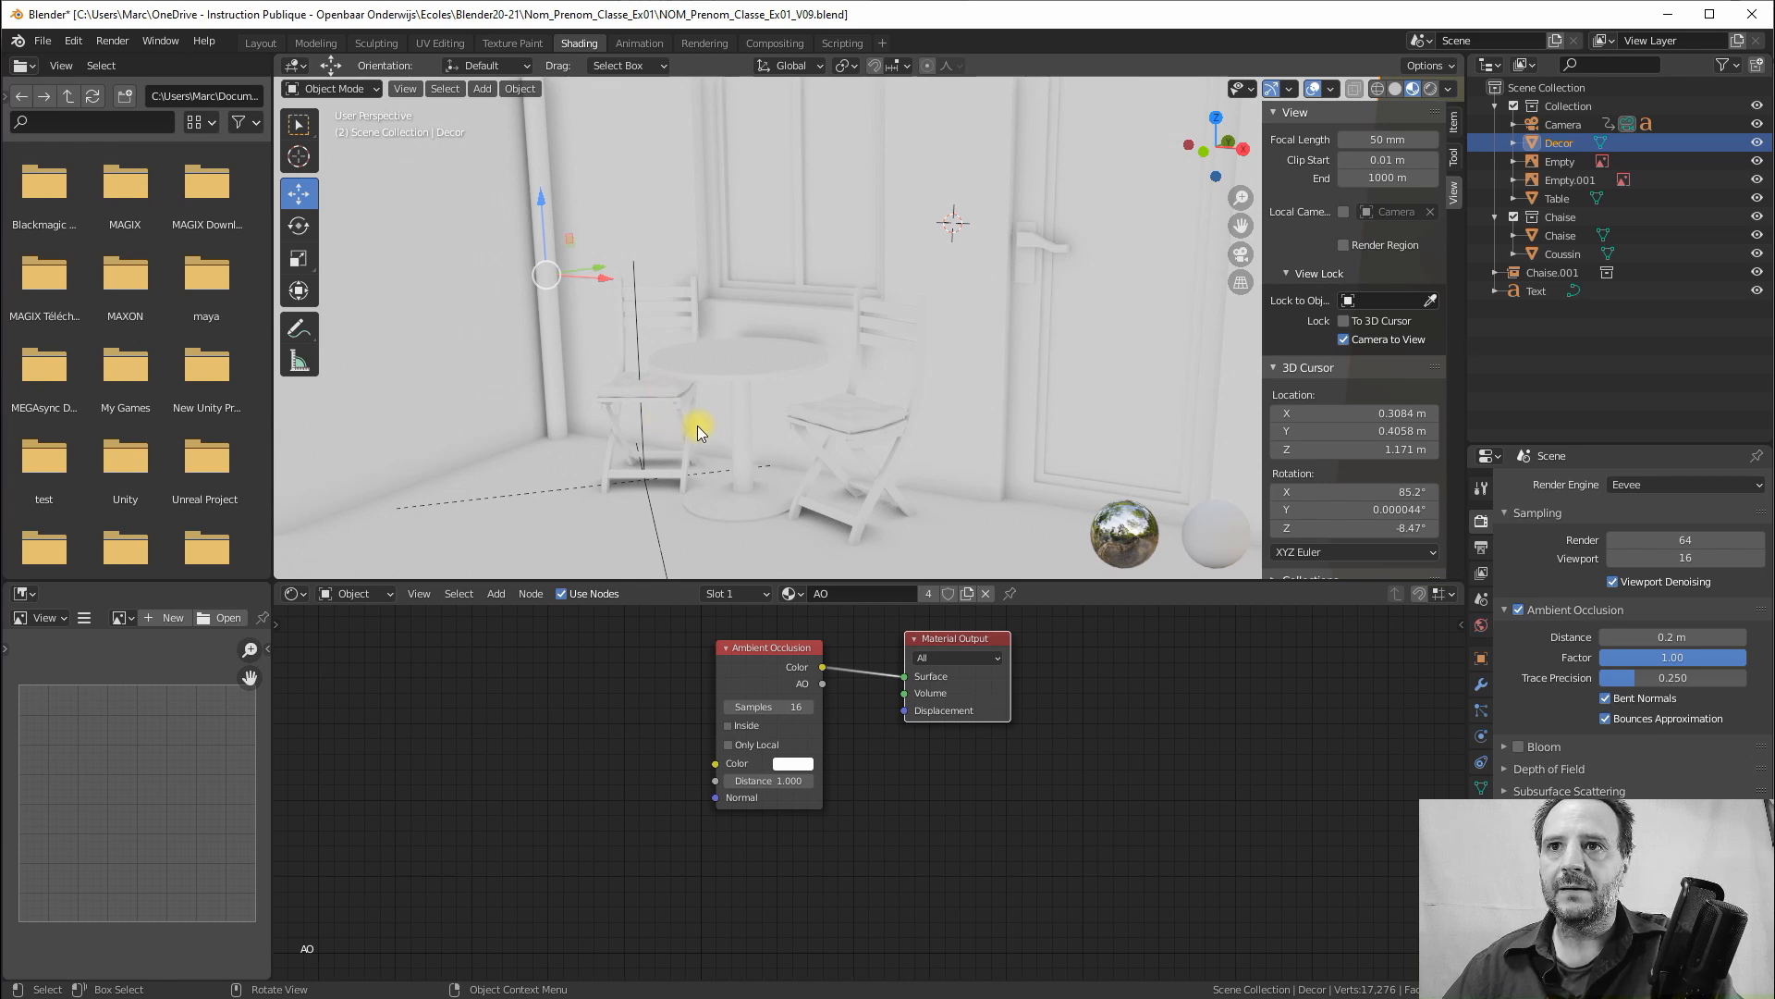
Examine the view layer's Freestyle settings, including the line set and its edge selection criteria
{"action": "left_click", "coordinate": [719, 361]}
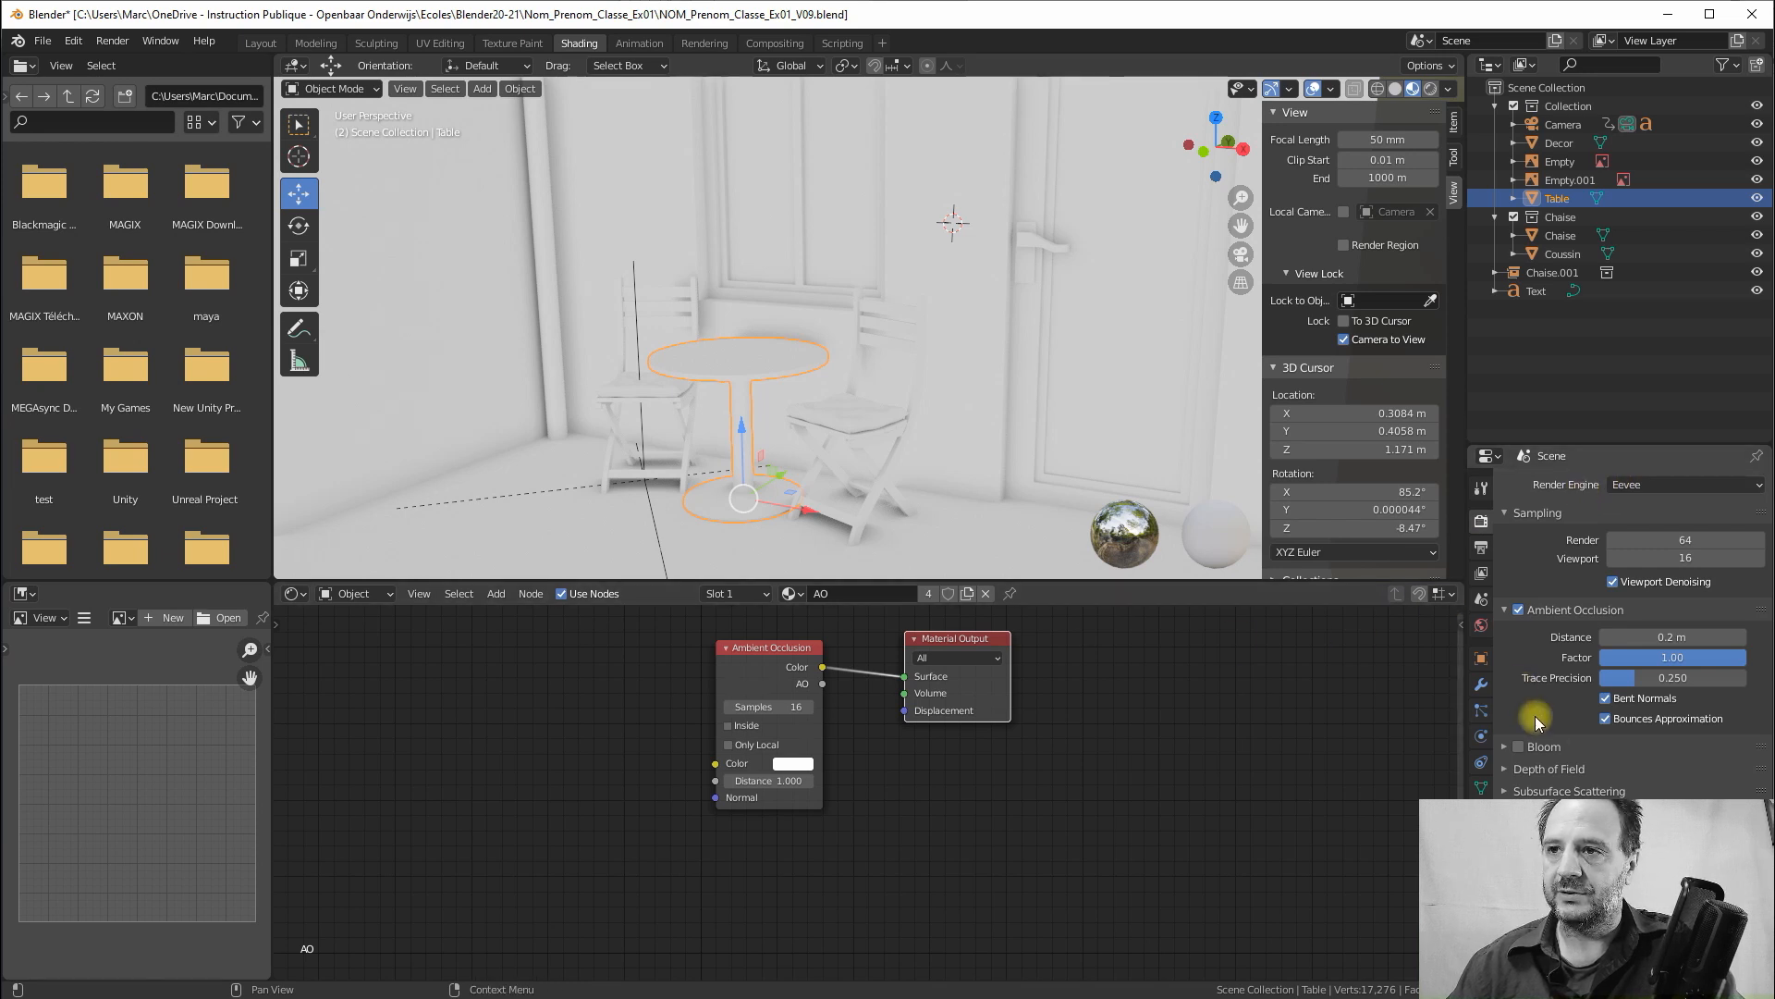
{"action": "scroll", "coordinate": [1536, 721], "scroll_direction": "down", "scroll_amount": 4}
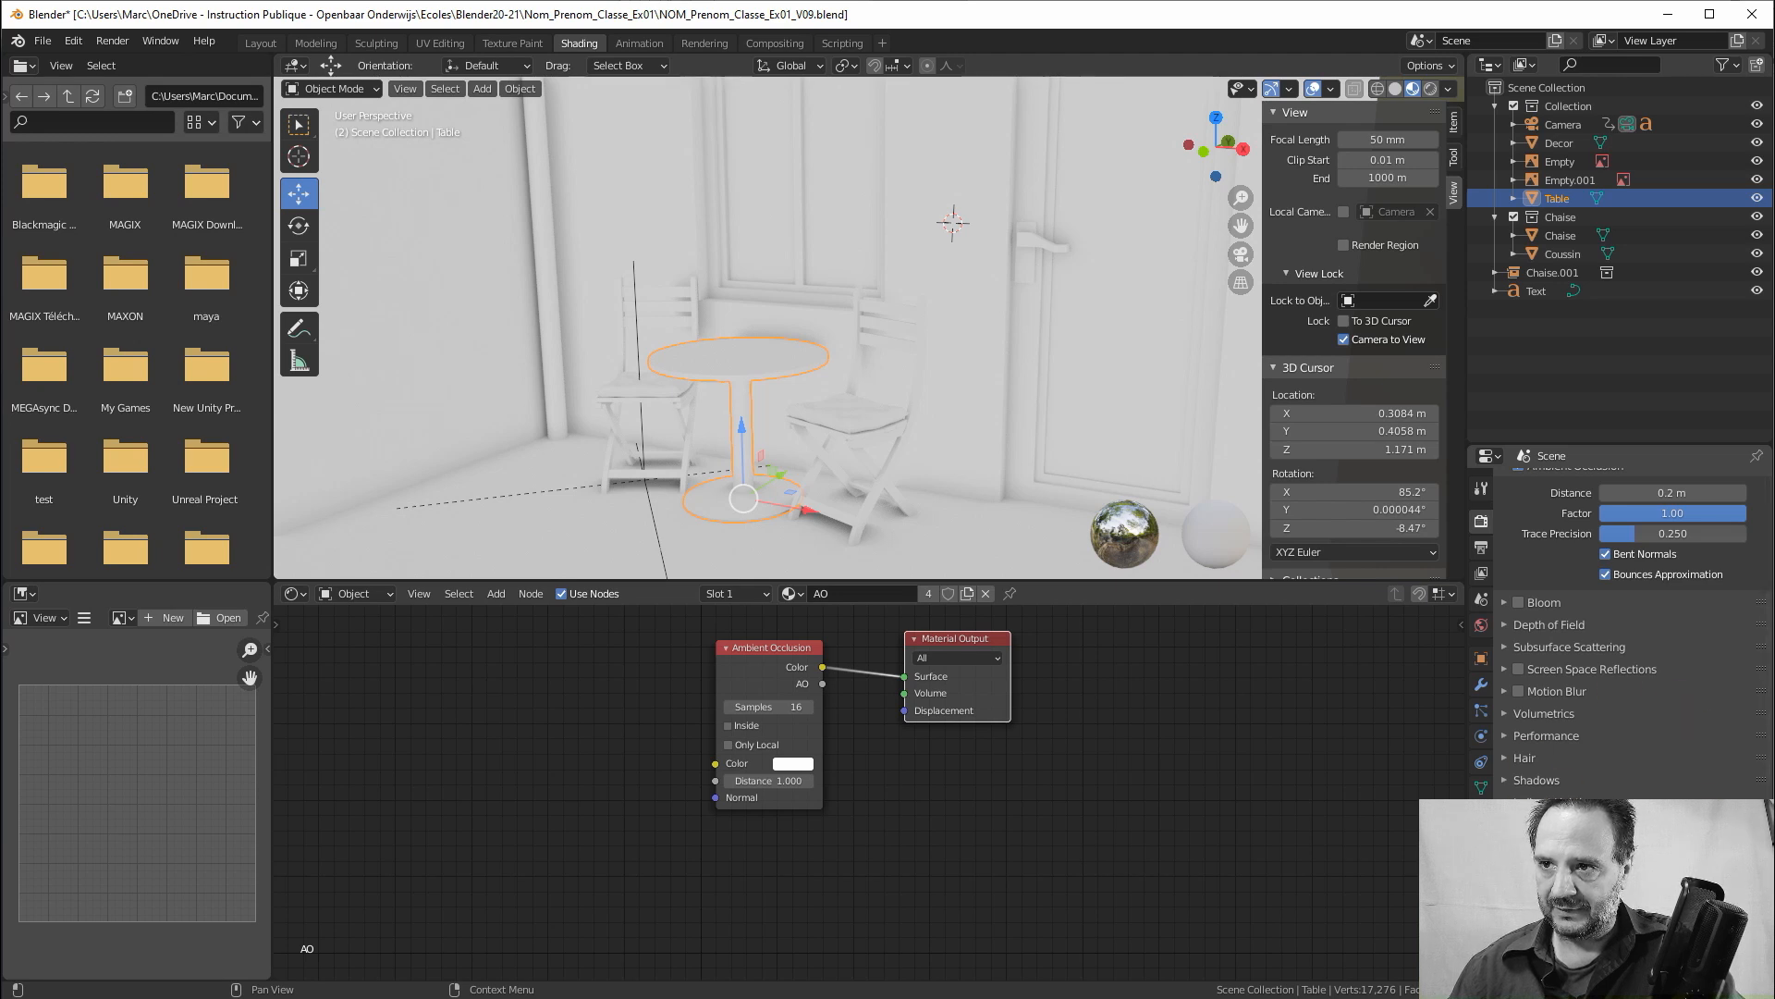
{"action": "left_click", "coordinate": [1480, 575]}
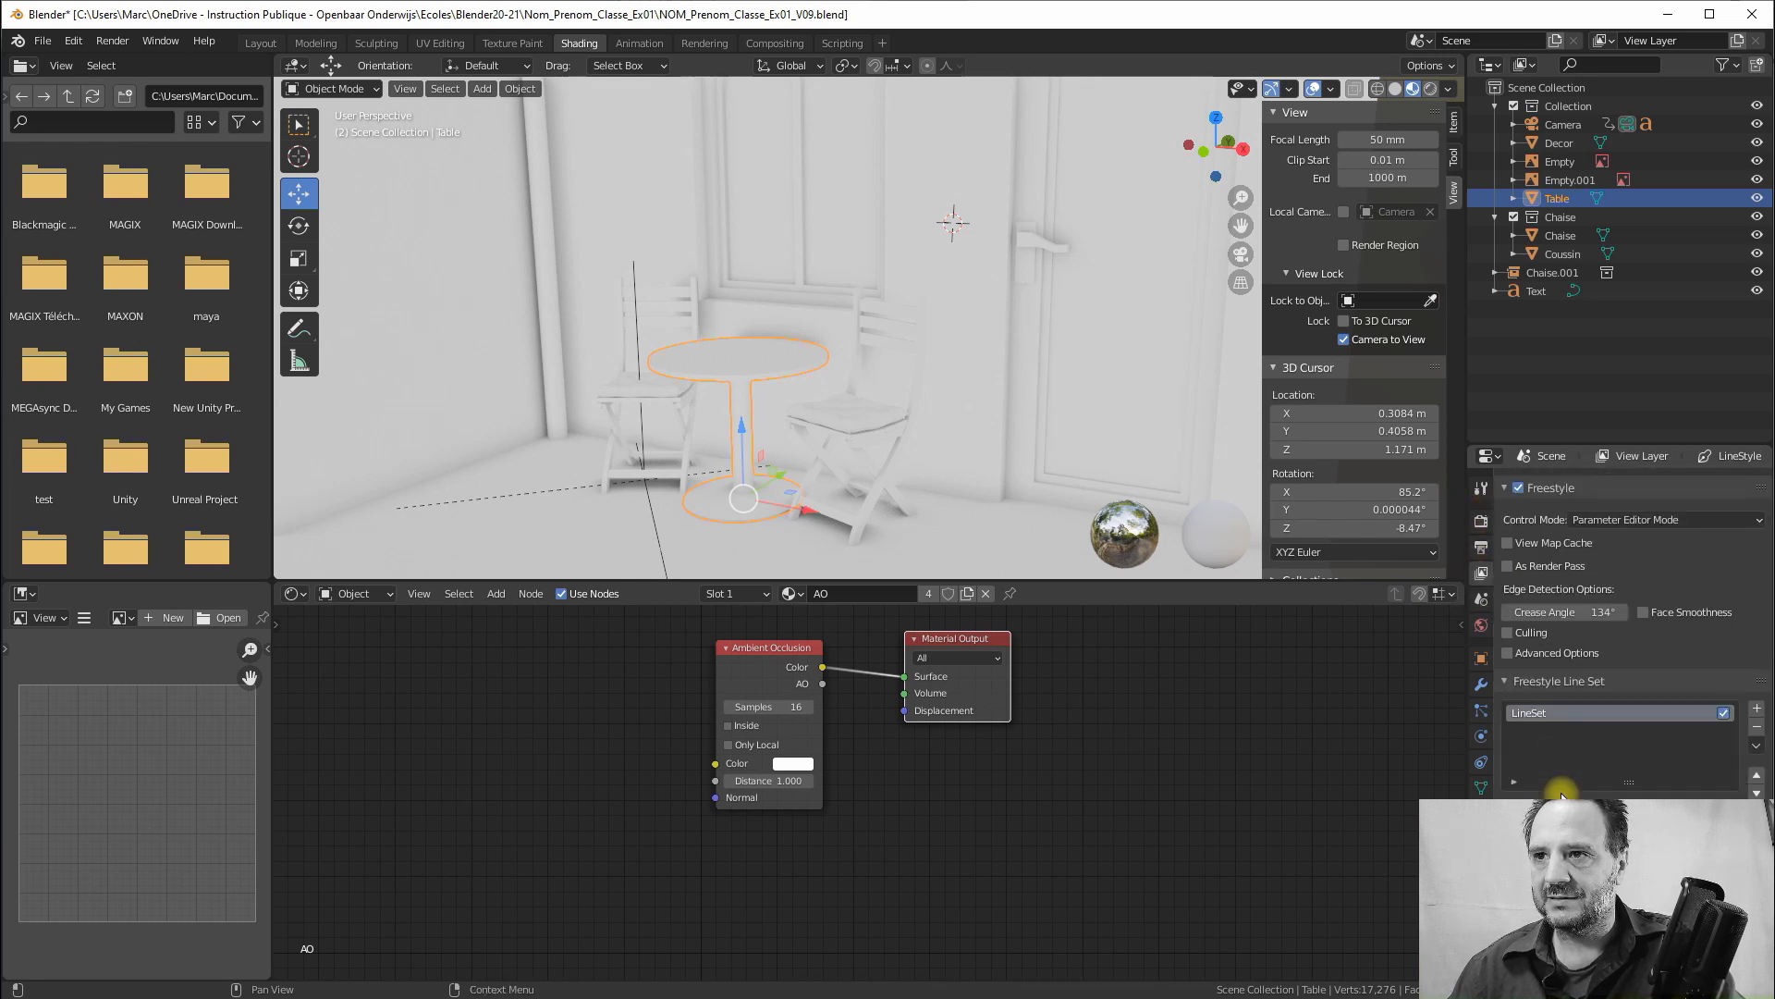
{"action": "scroll", "coordinate": [1536, 720], "scroll_direction": "down", "scroll_amount": 3}
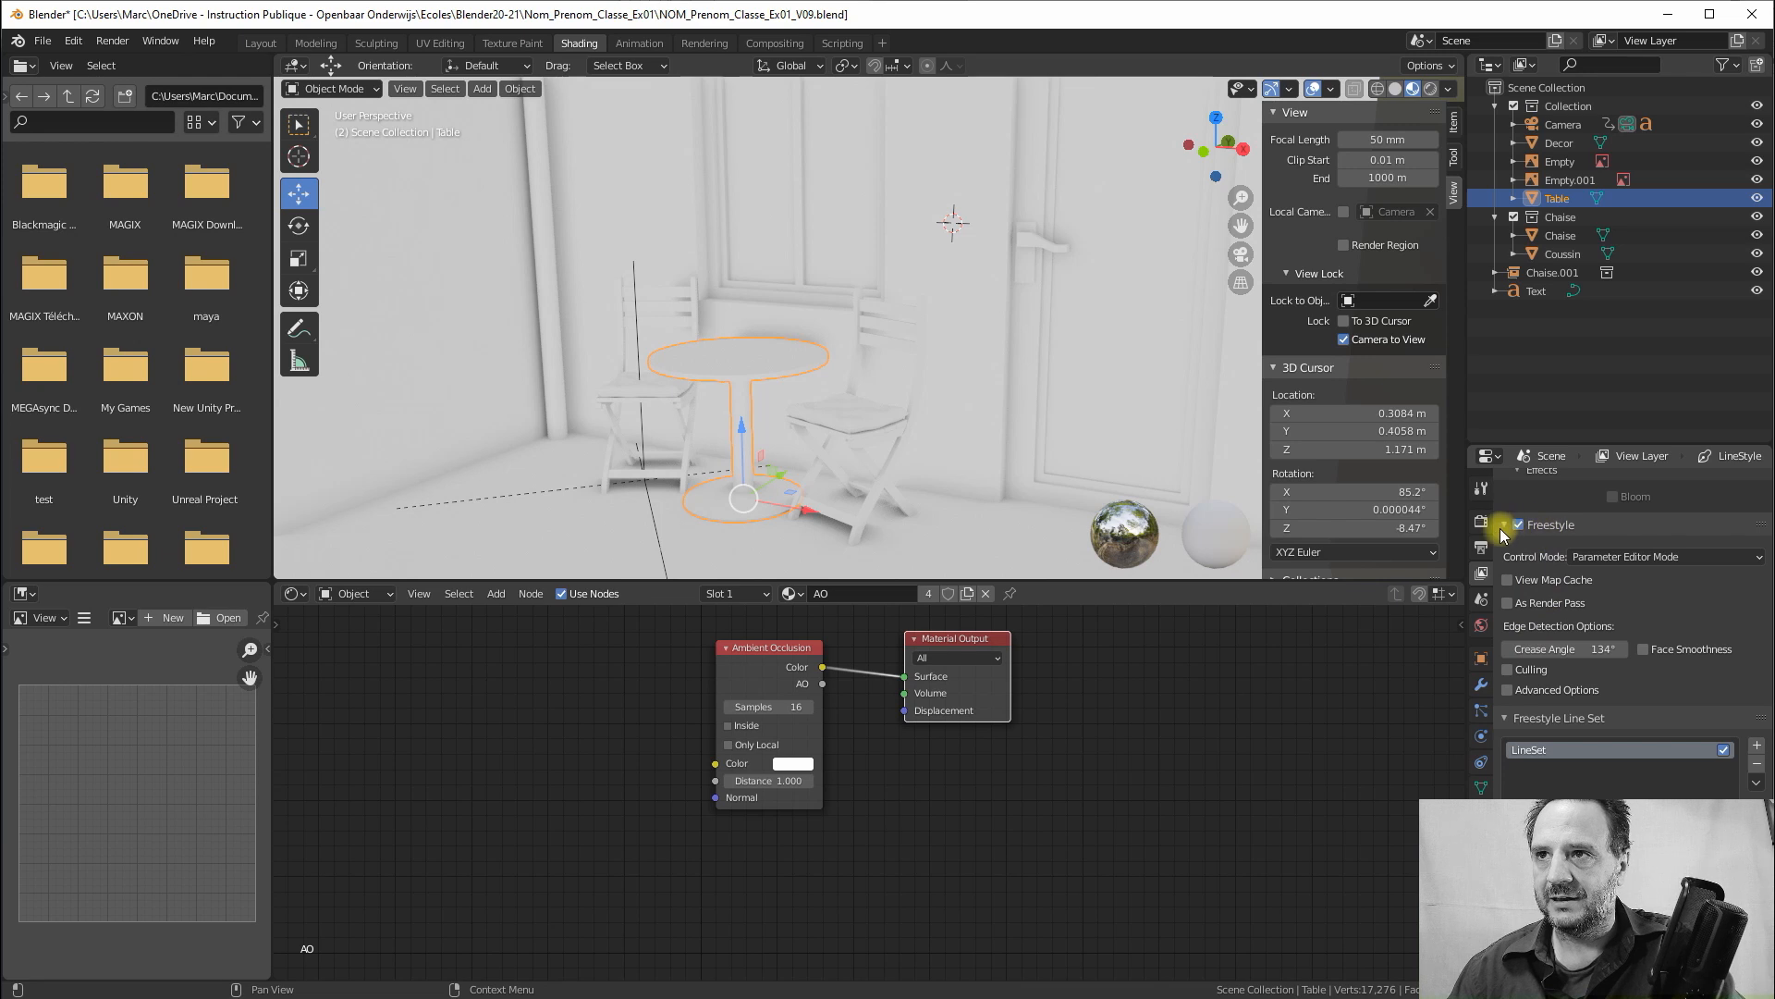
{"action": "scroll", "coordinate": [1535, 564], "scroll_direction": "up", "scroll_amount": 7}
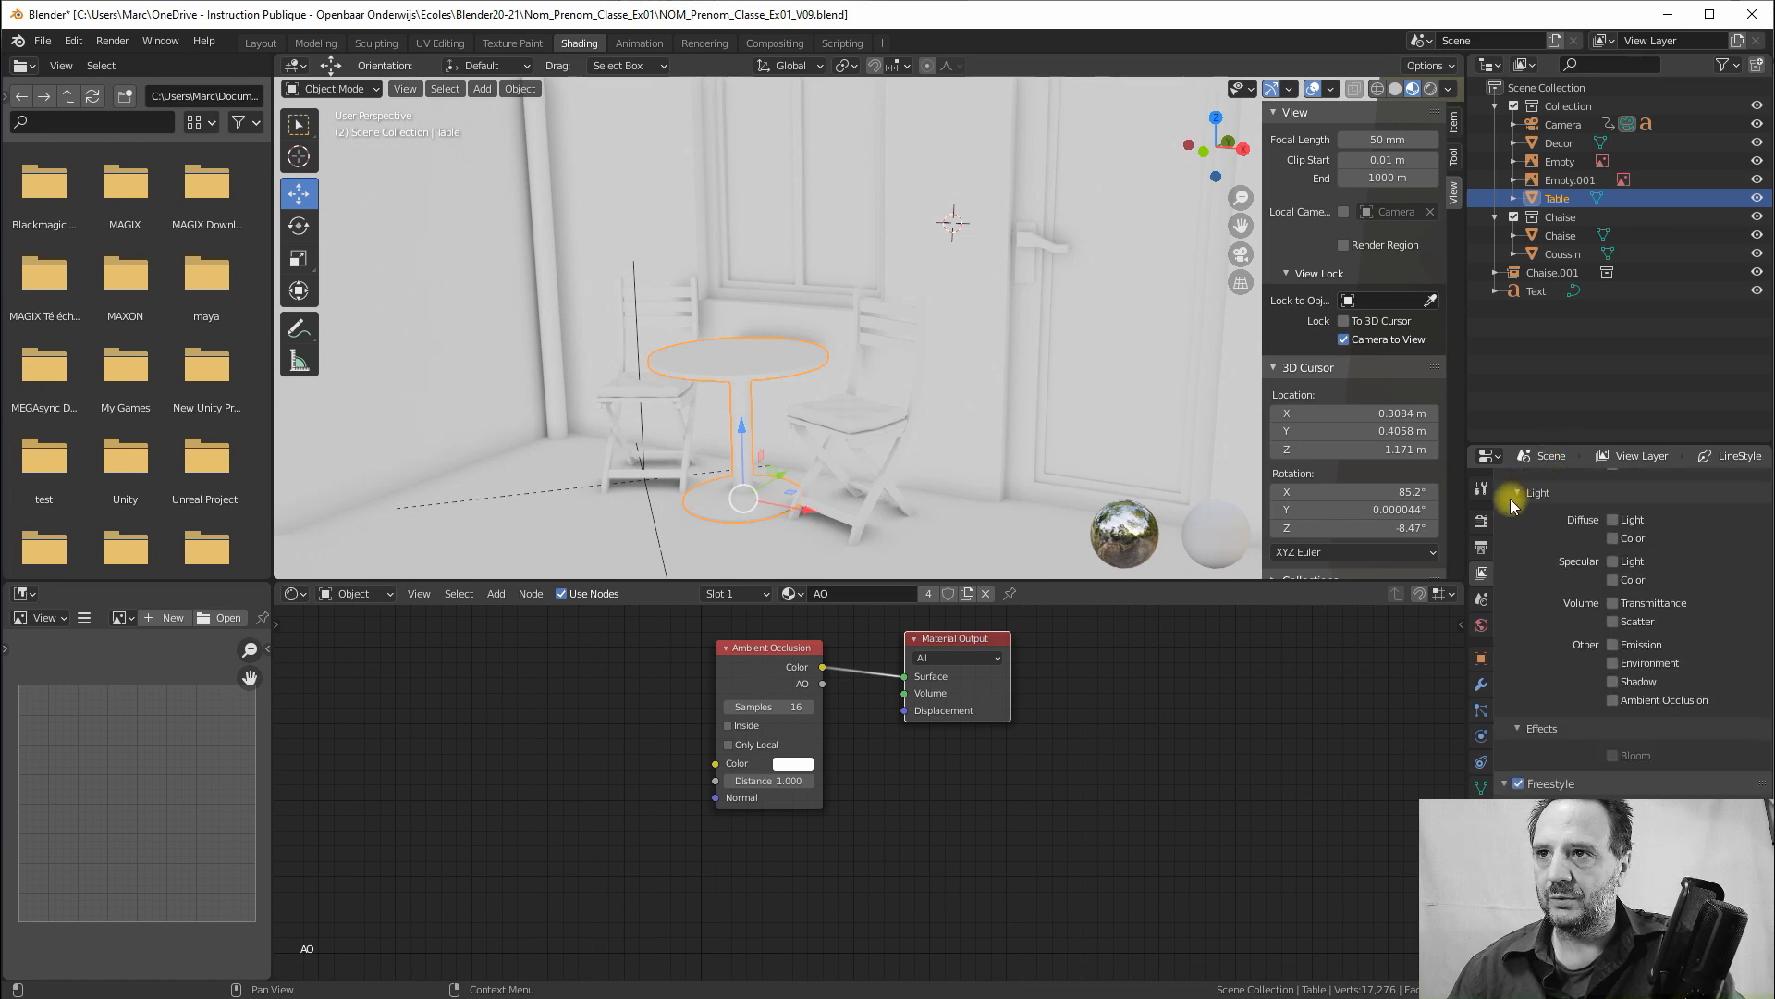
{"action": "left_click", "coordinate": [1528, 492]}
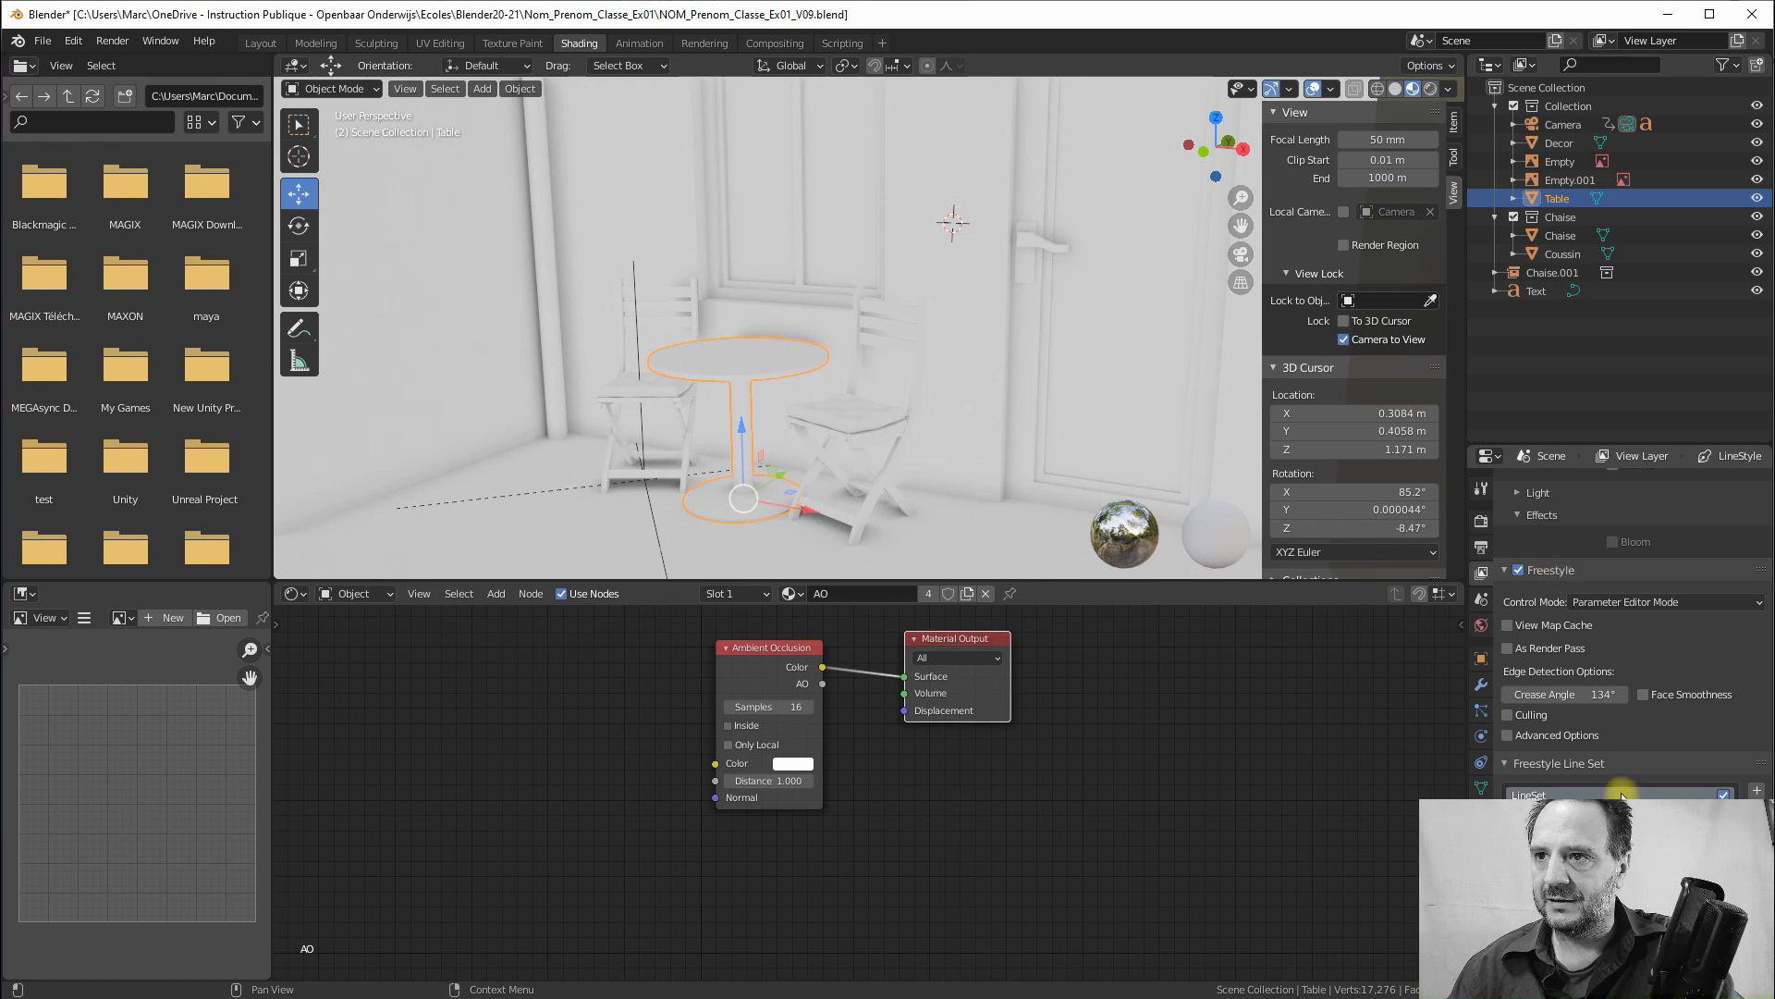
{"action": "scroll", "coordinate": [1621, 794], "scroll_direction": "down", "scroll_amount": 4}
{"action": "left_click", "coordinate": [1583, 758]}
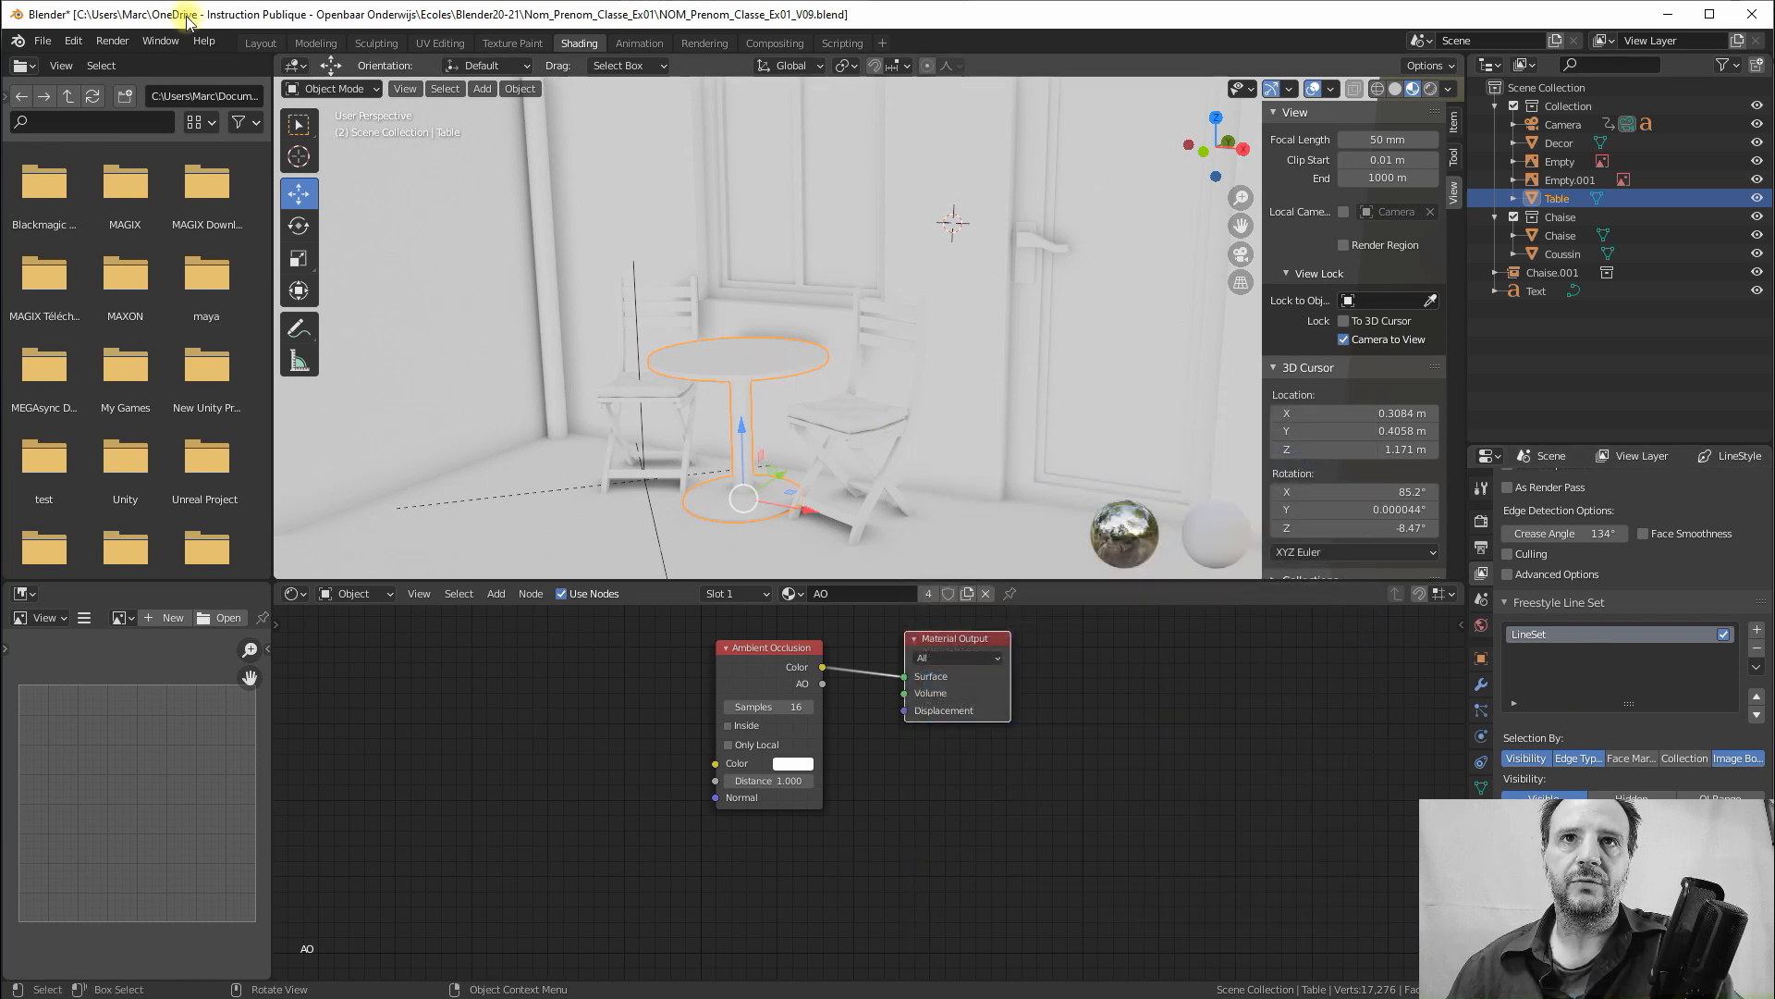
Mark all edges of the round table as Freestyle edges in the Layout workspace
{"action": "left_click", "coordinate": [261, 43]}
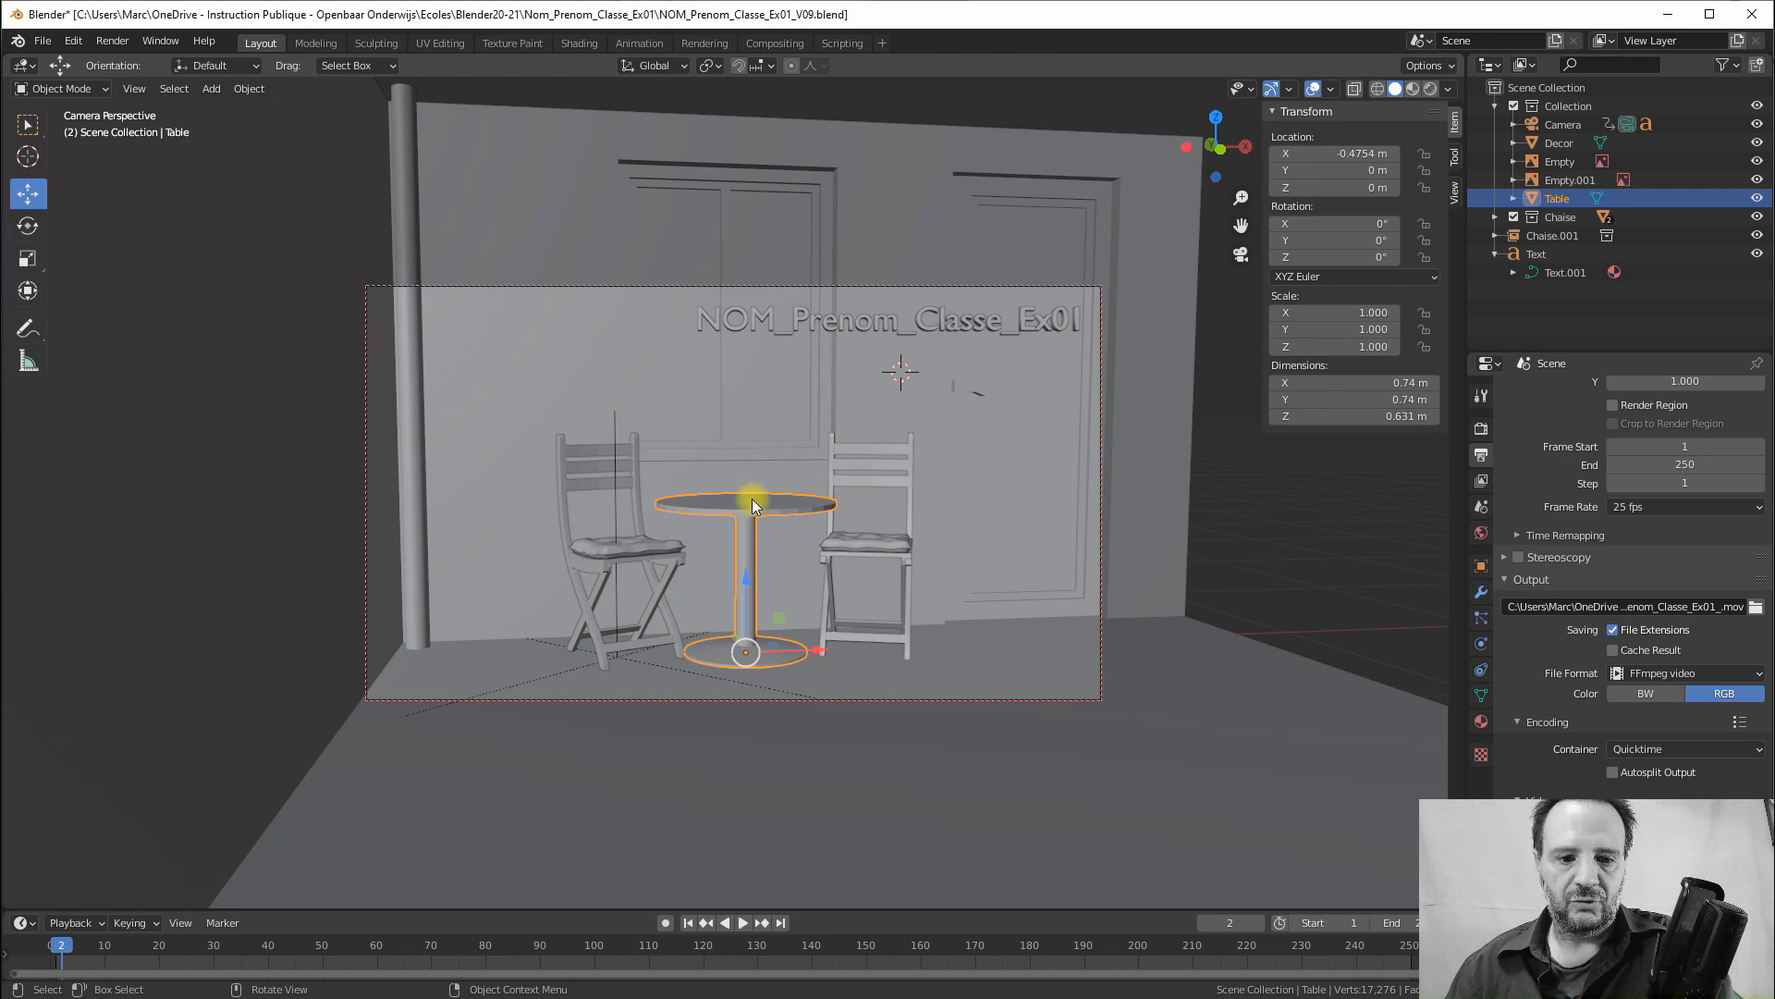
{"action": "key", "text": "Tab"}
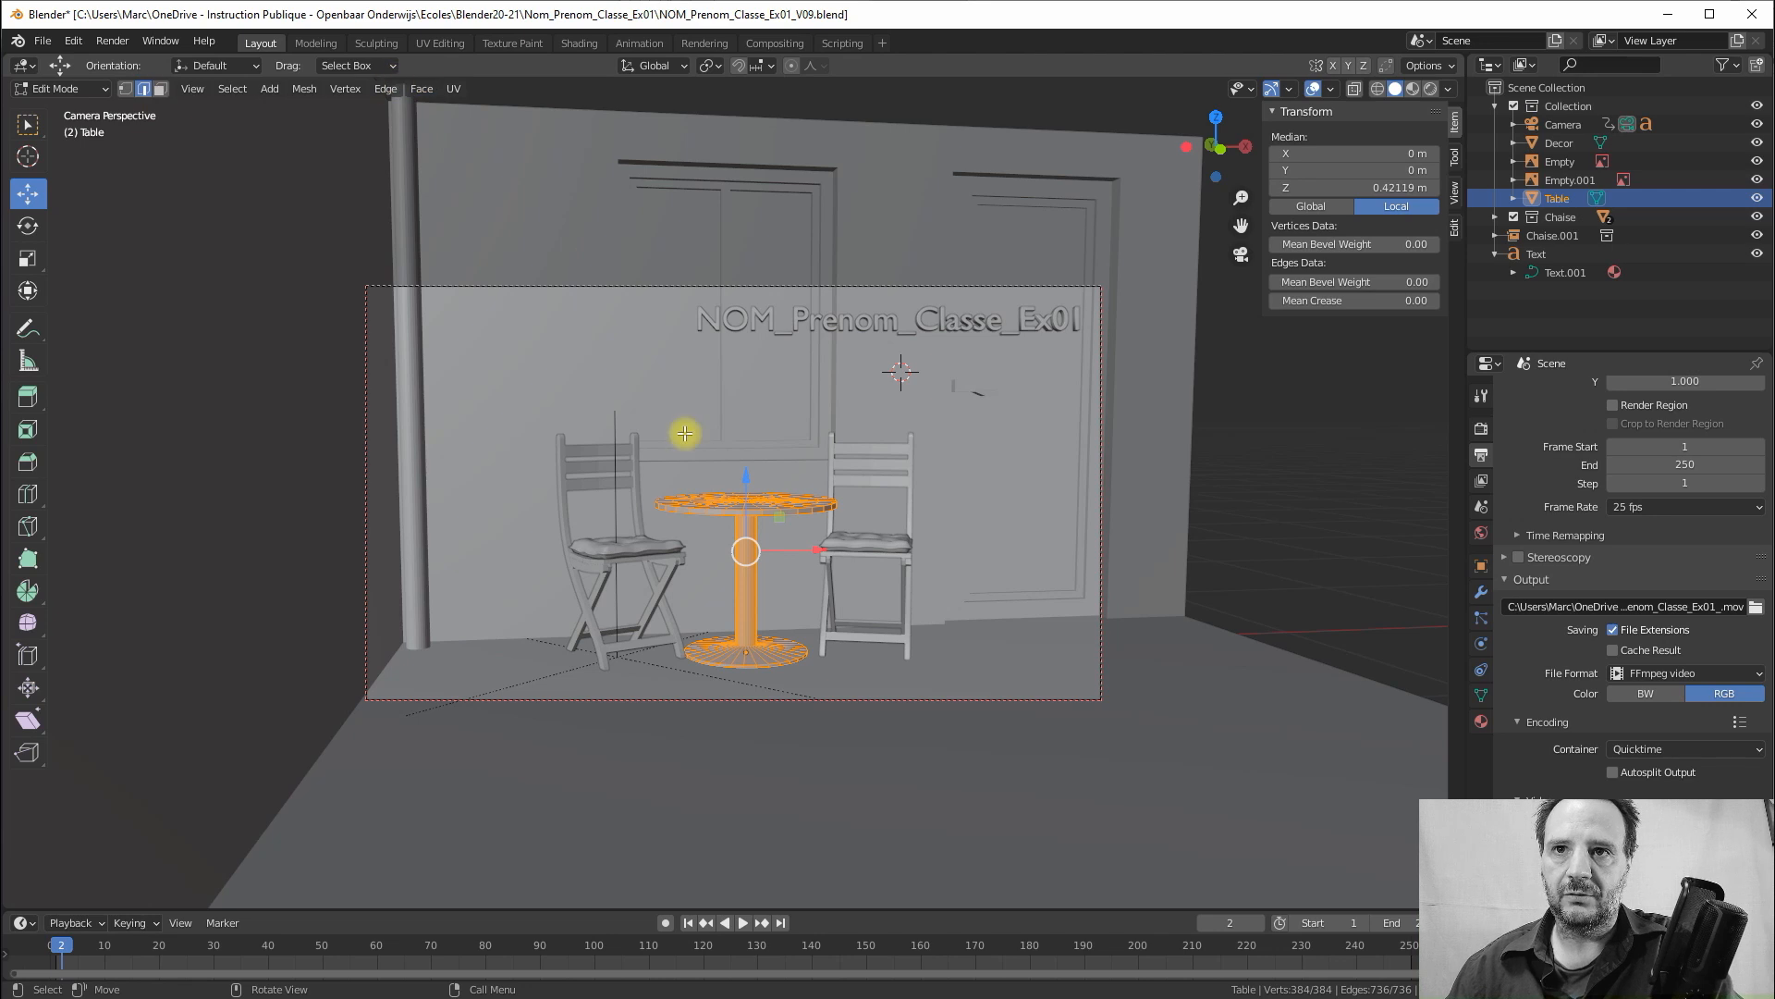
{"action": "left_click", "coordinate": [385, 88]}
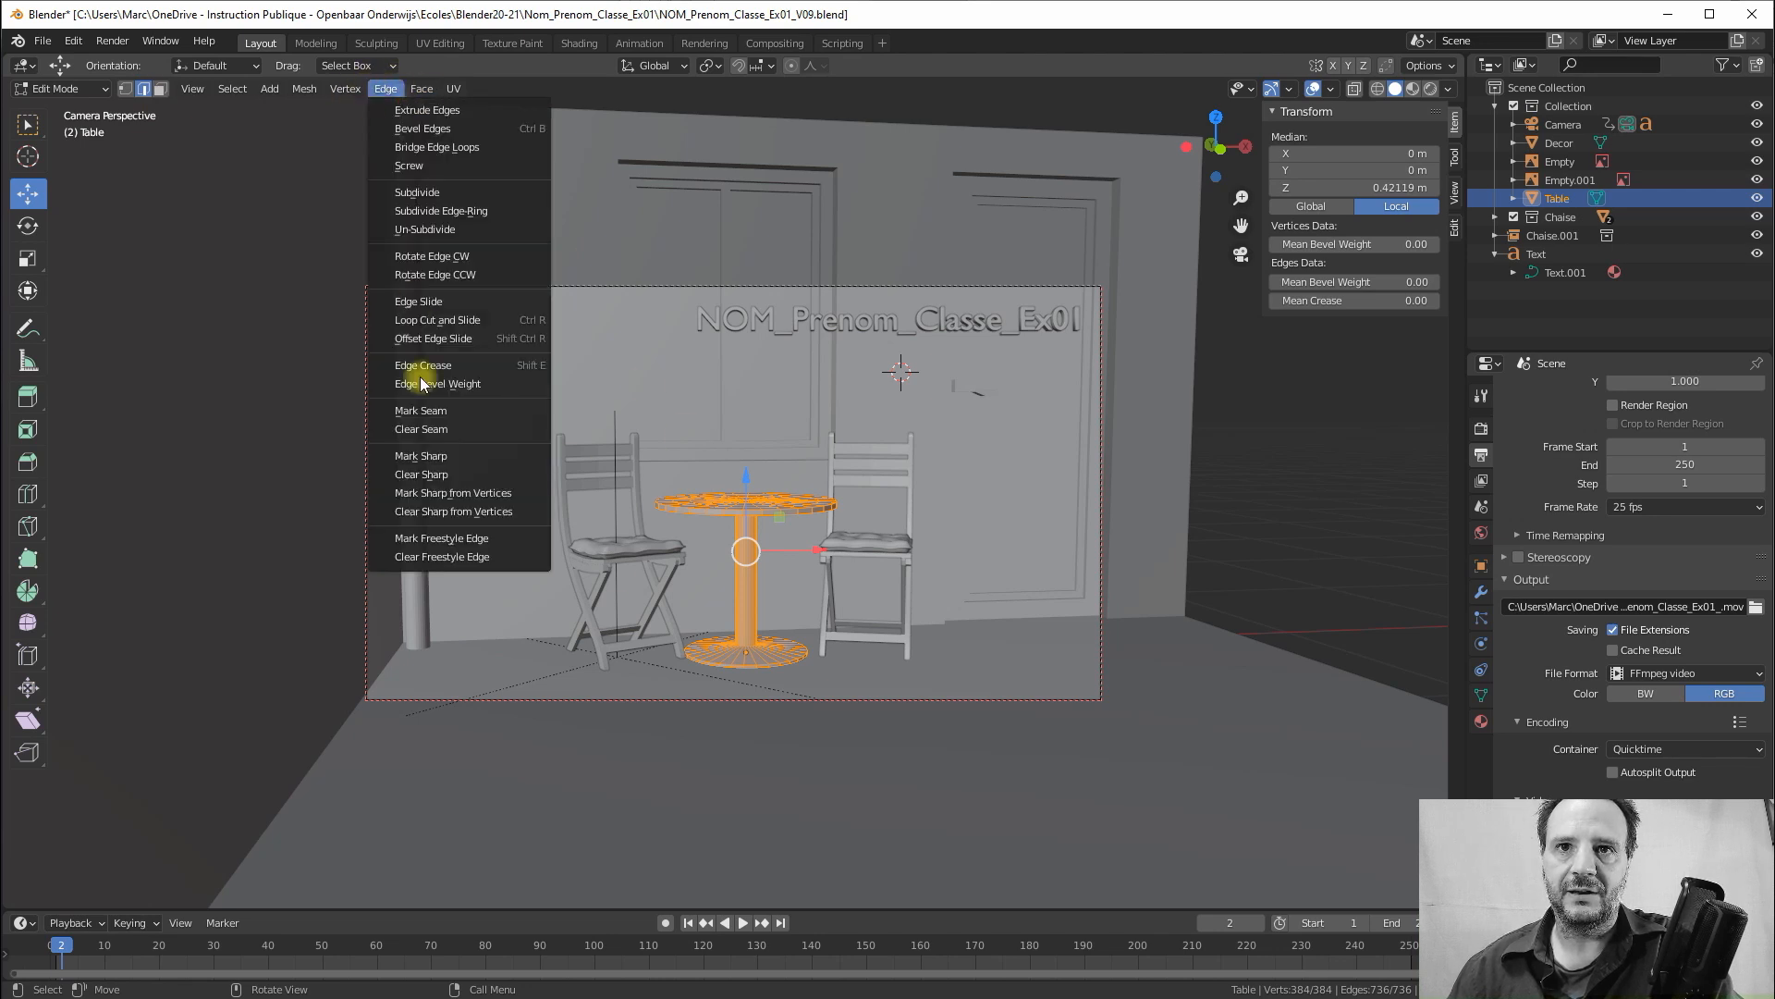
{"action": "left_click", "coordinate": [442, 538]}
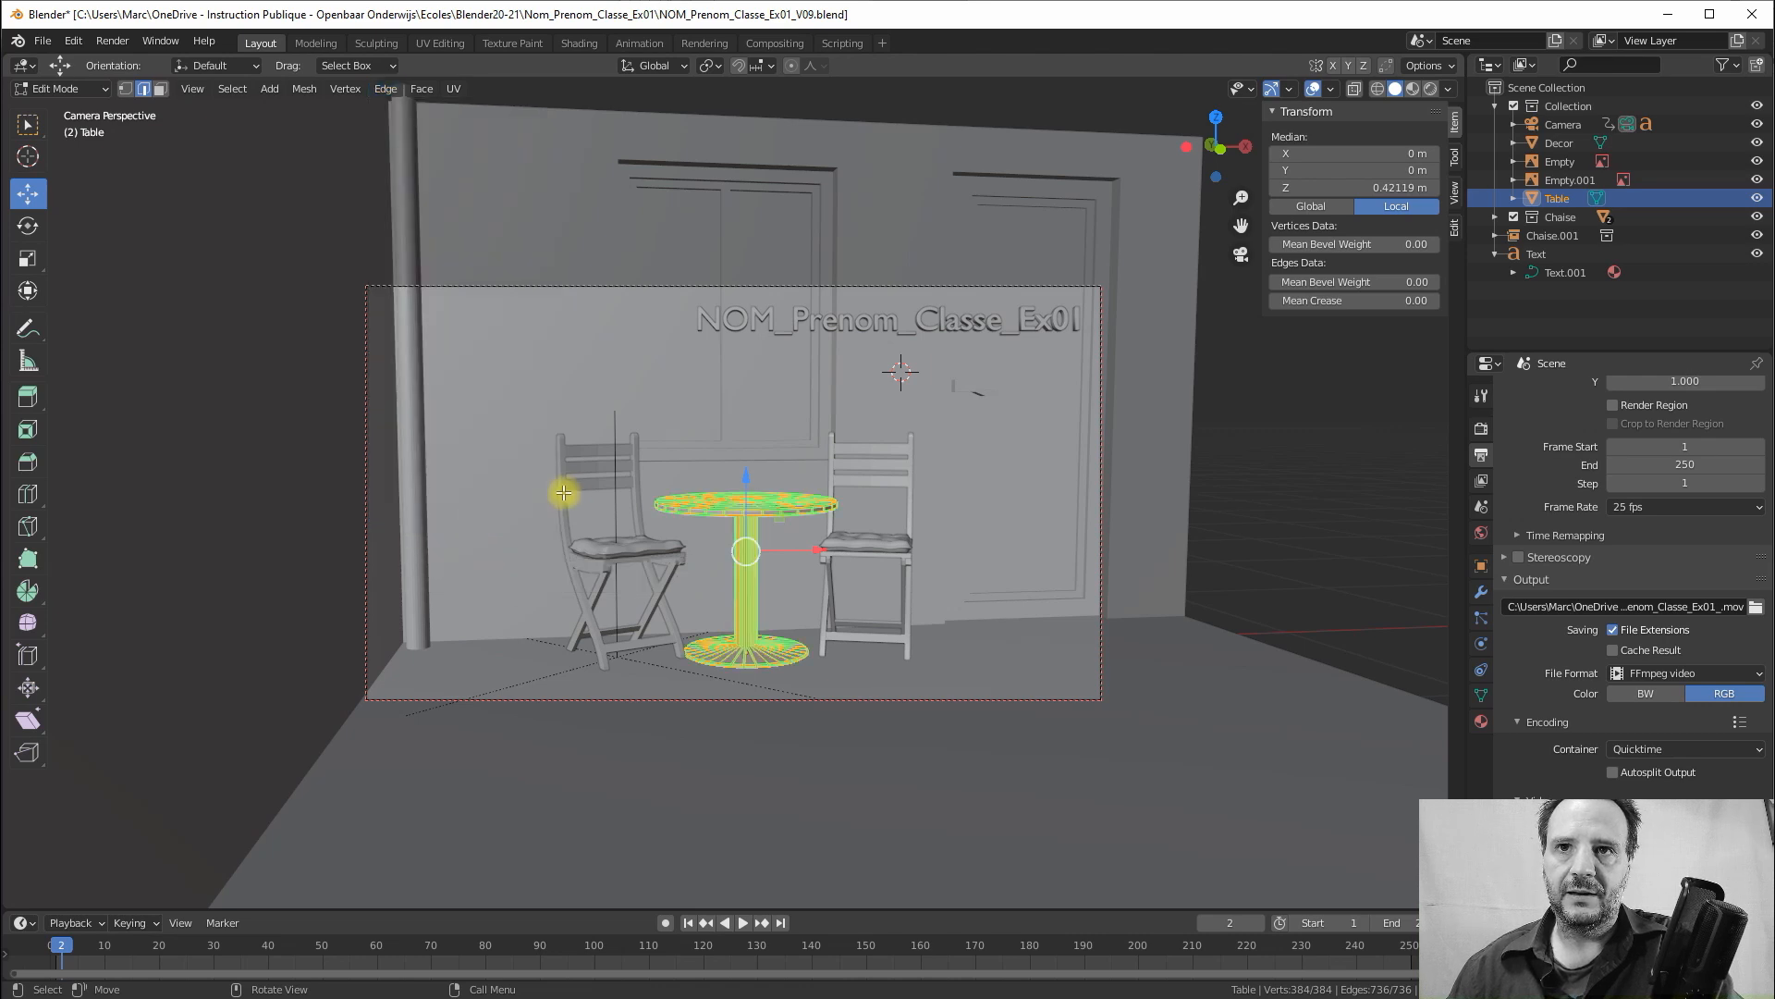
{"action": "key", "text": "Tab"}
Mark all edges of the chair frame as Freestyle edges
{"action": "left_click", "coordinate": [853, 460]}
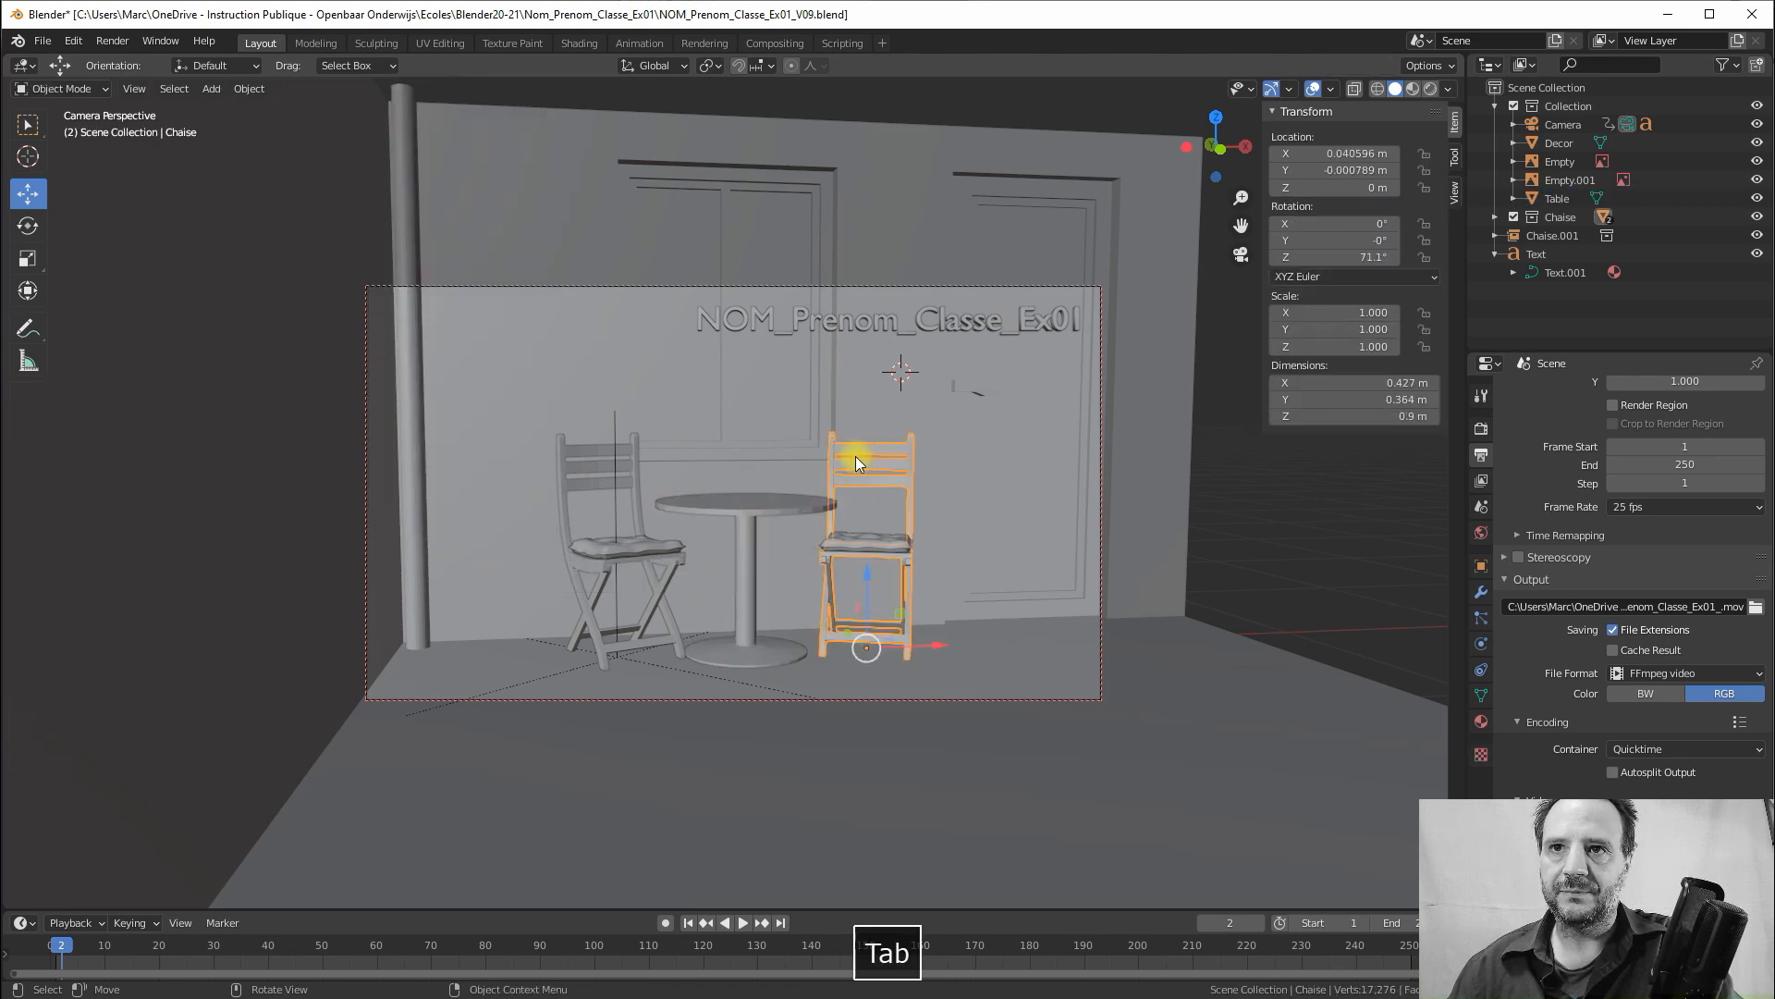
{"action": "key", "text": "Tab"}
{"action": "key", "text": "a"}
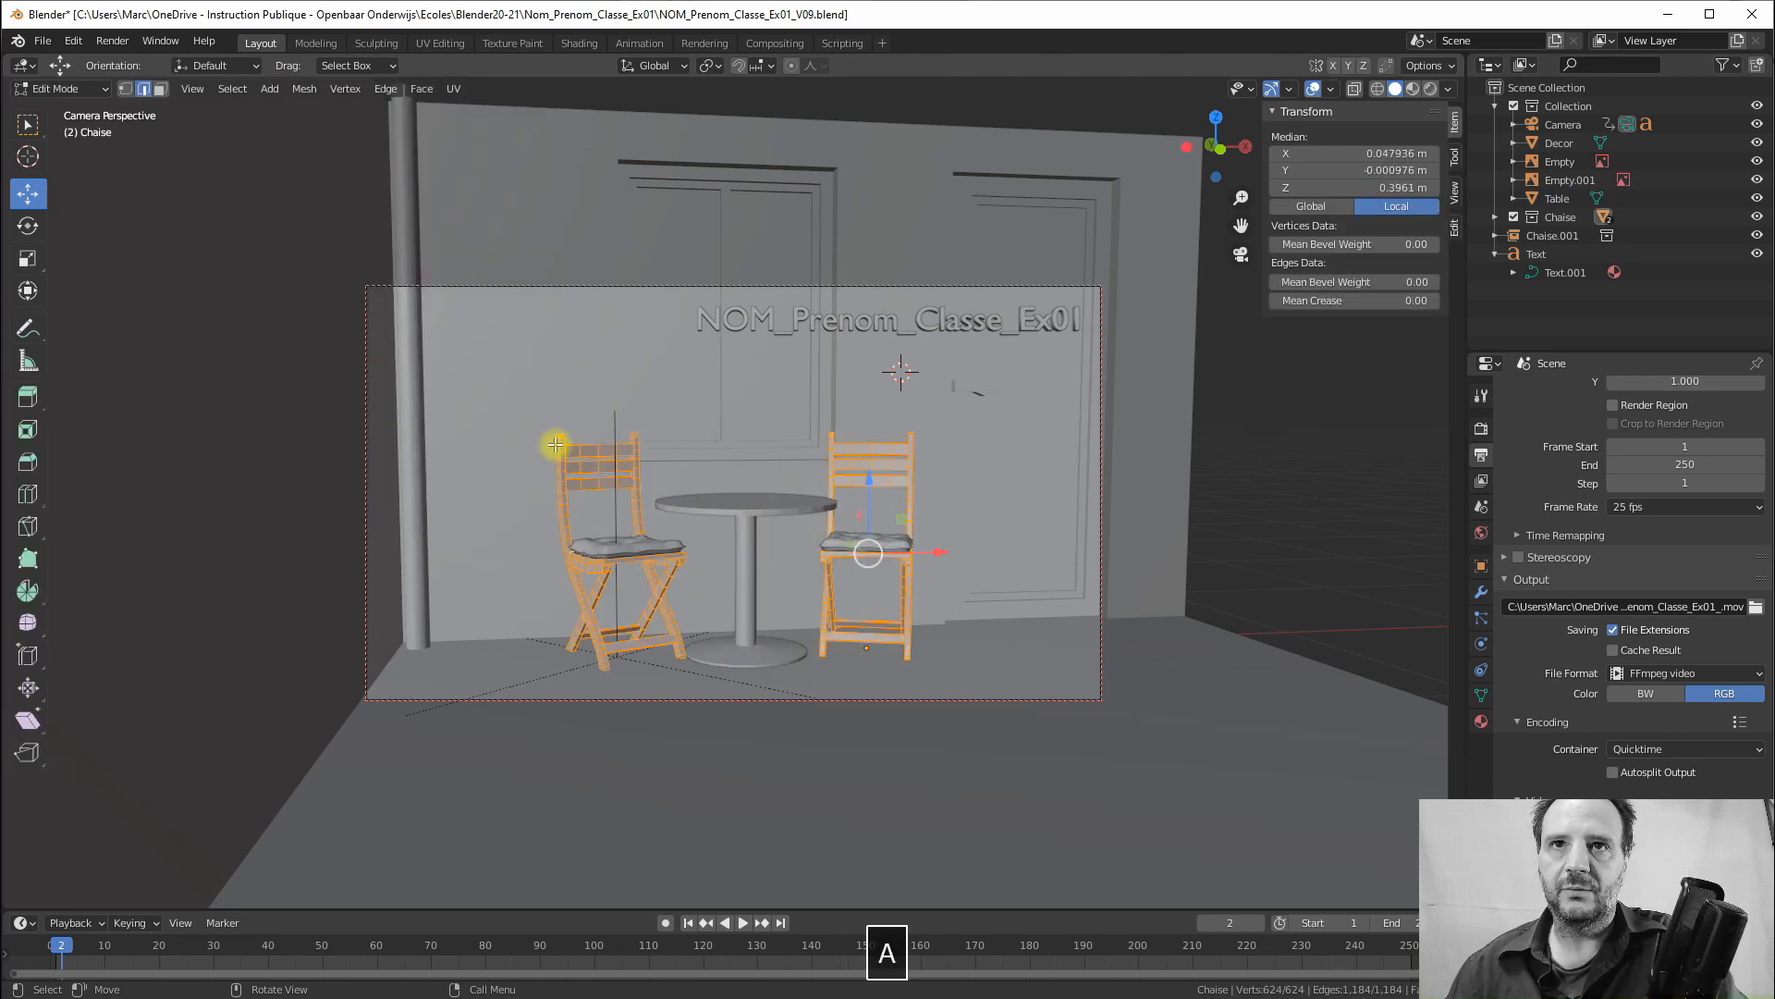
{"action": "left_click", "coordinate": [386, 89]}
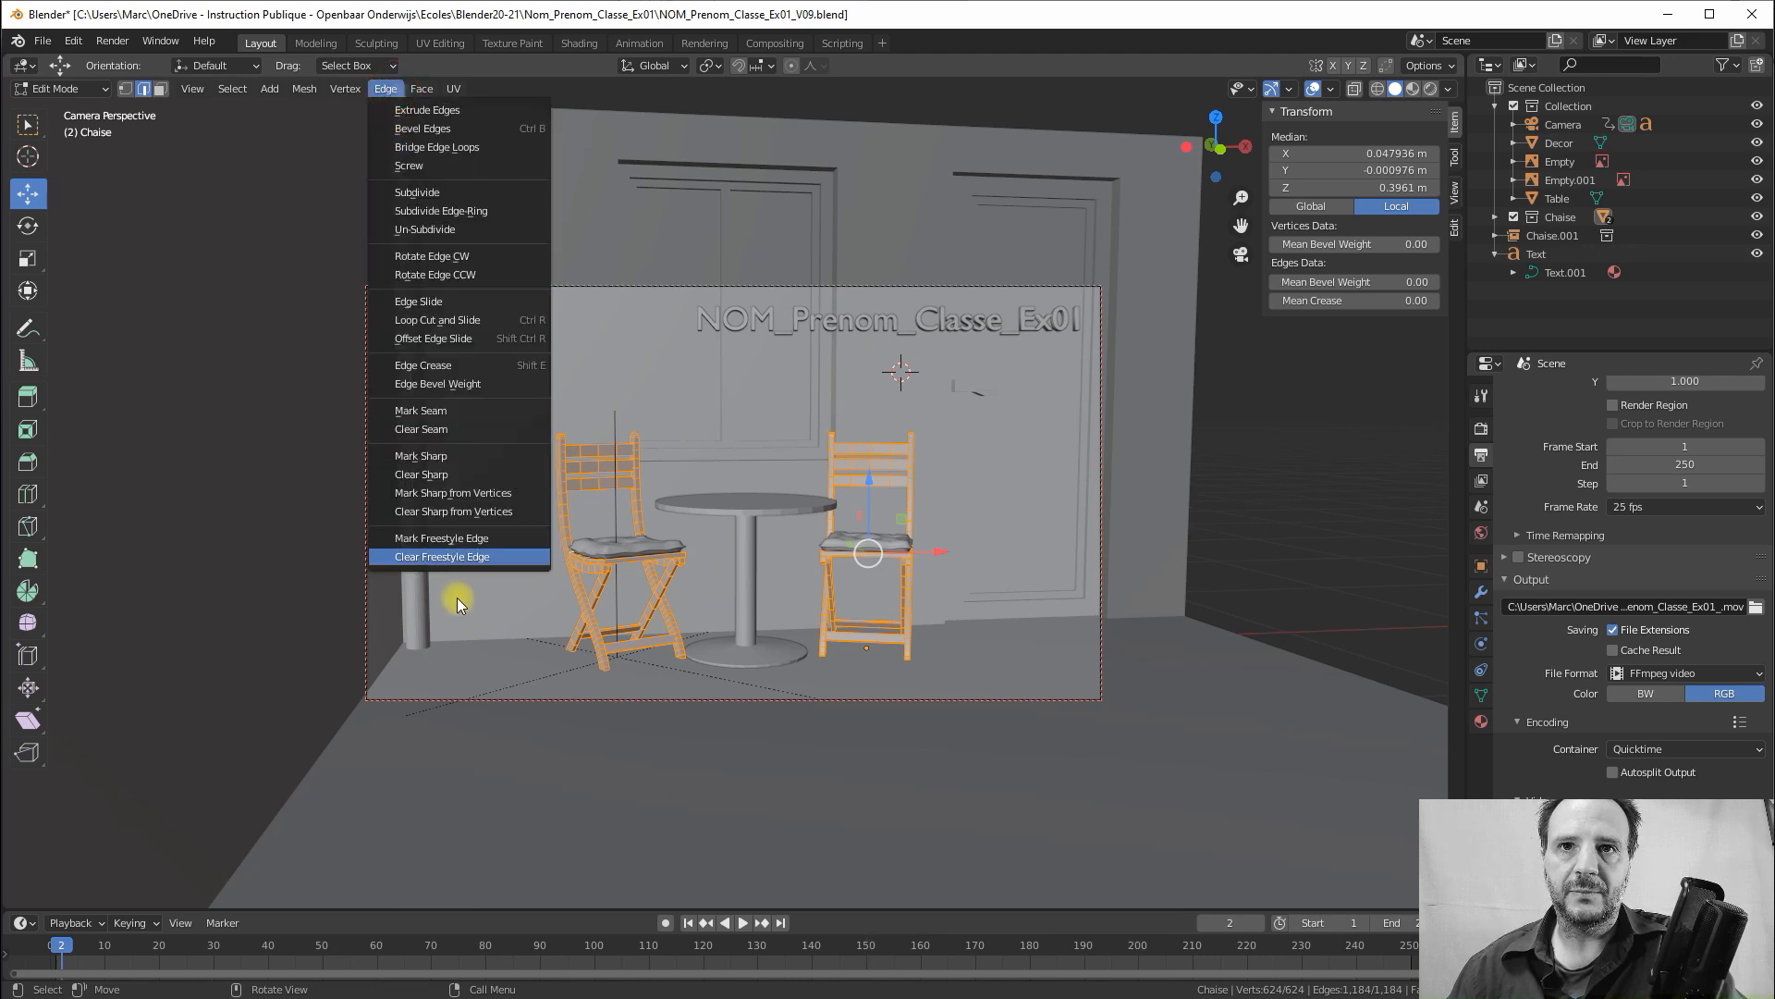
{"action": "left_click", "coordinate": [434, 538]}
{"action": "key", "text": "Tab"}
Mark all edges of the chair's seat cushion as Freestyle edges
{"action": "left_click", "coordinate": [879, 546]}
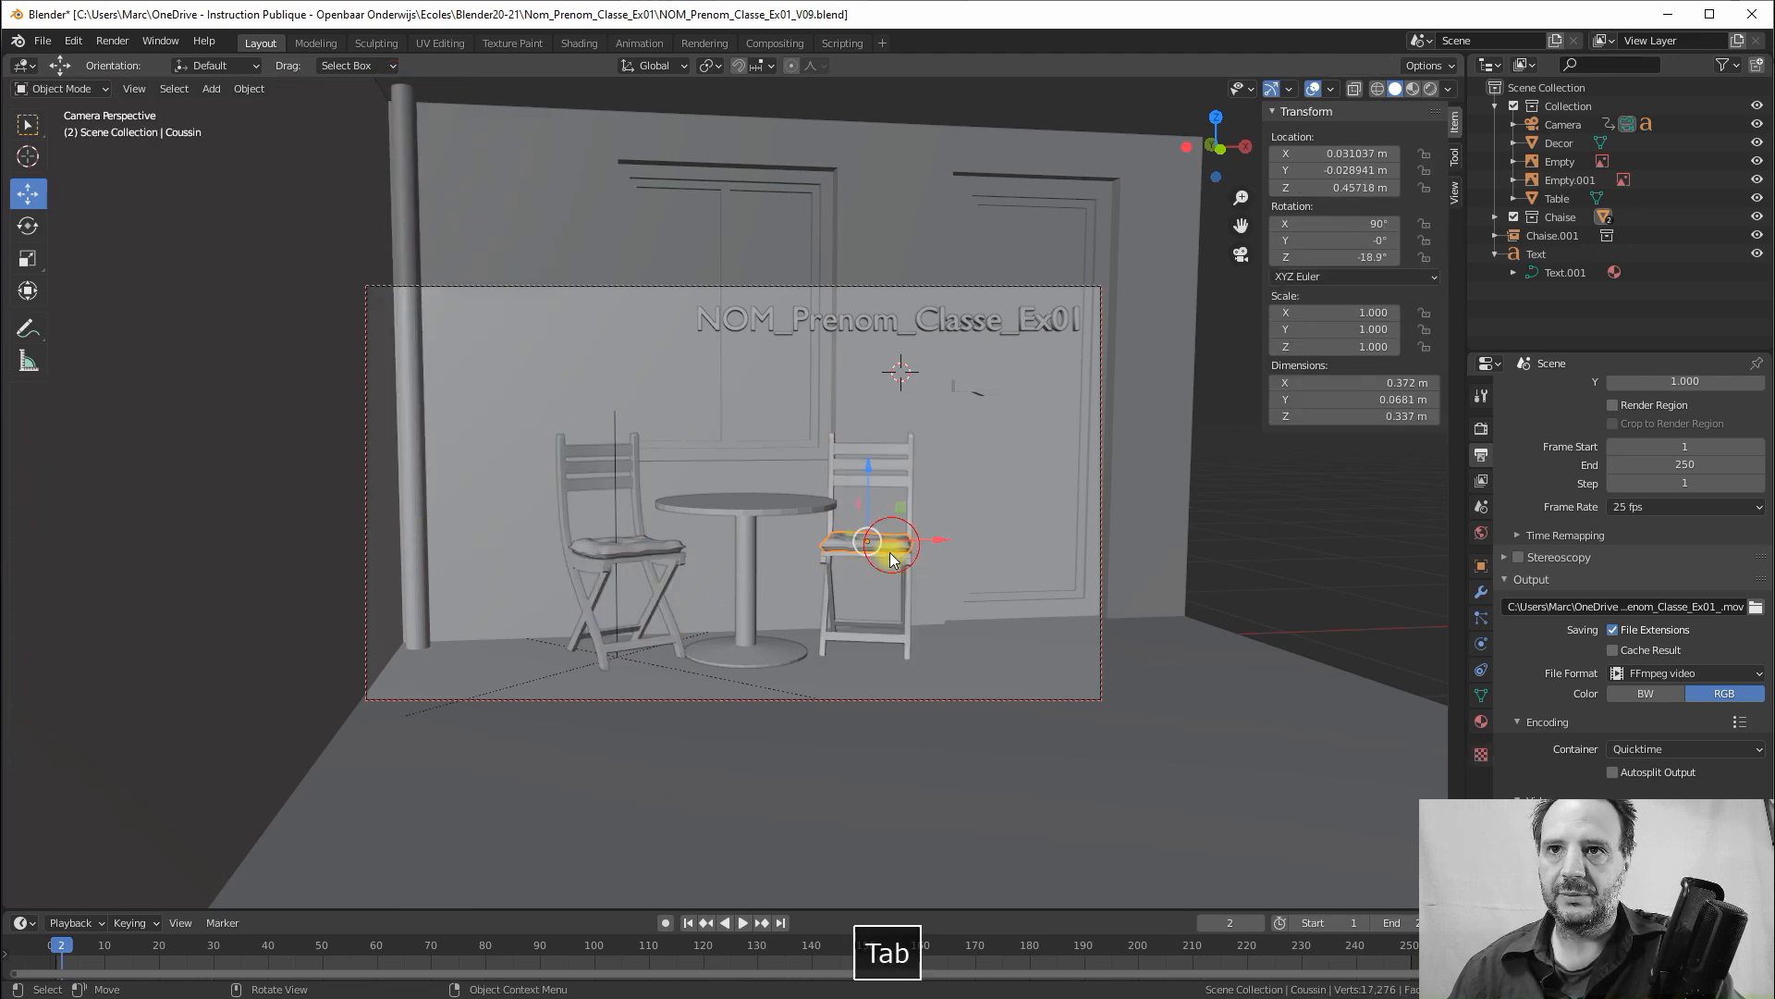
{"action": "key", "text": "Tab"}
{"action": "left_click", "coordinate": [386, 89]}
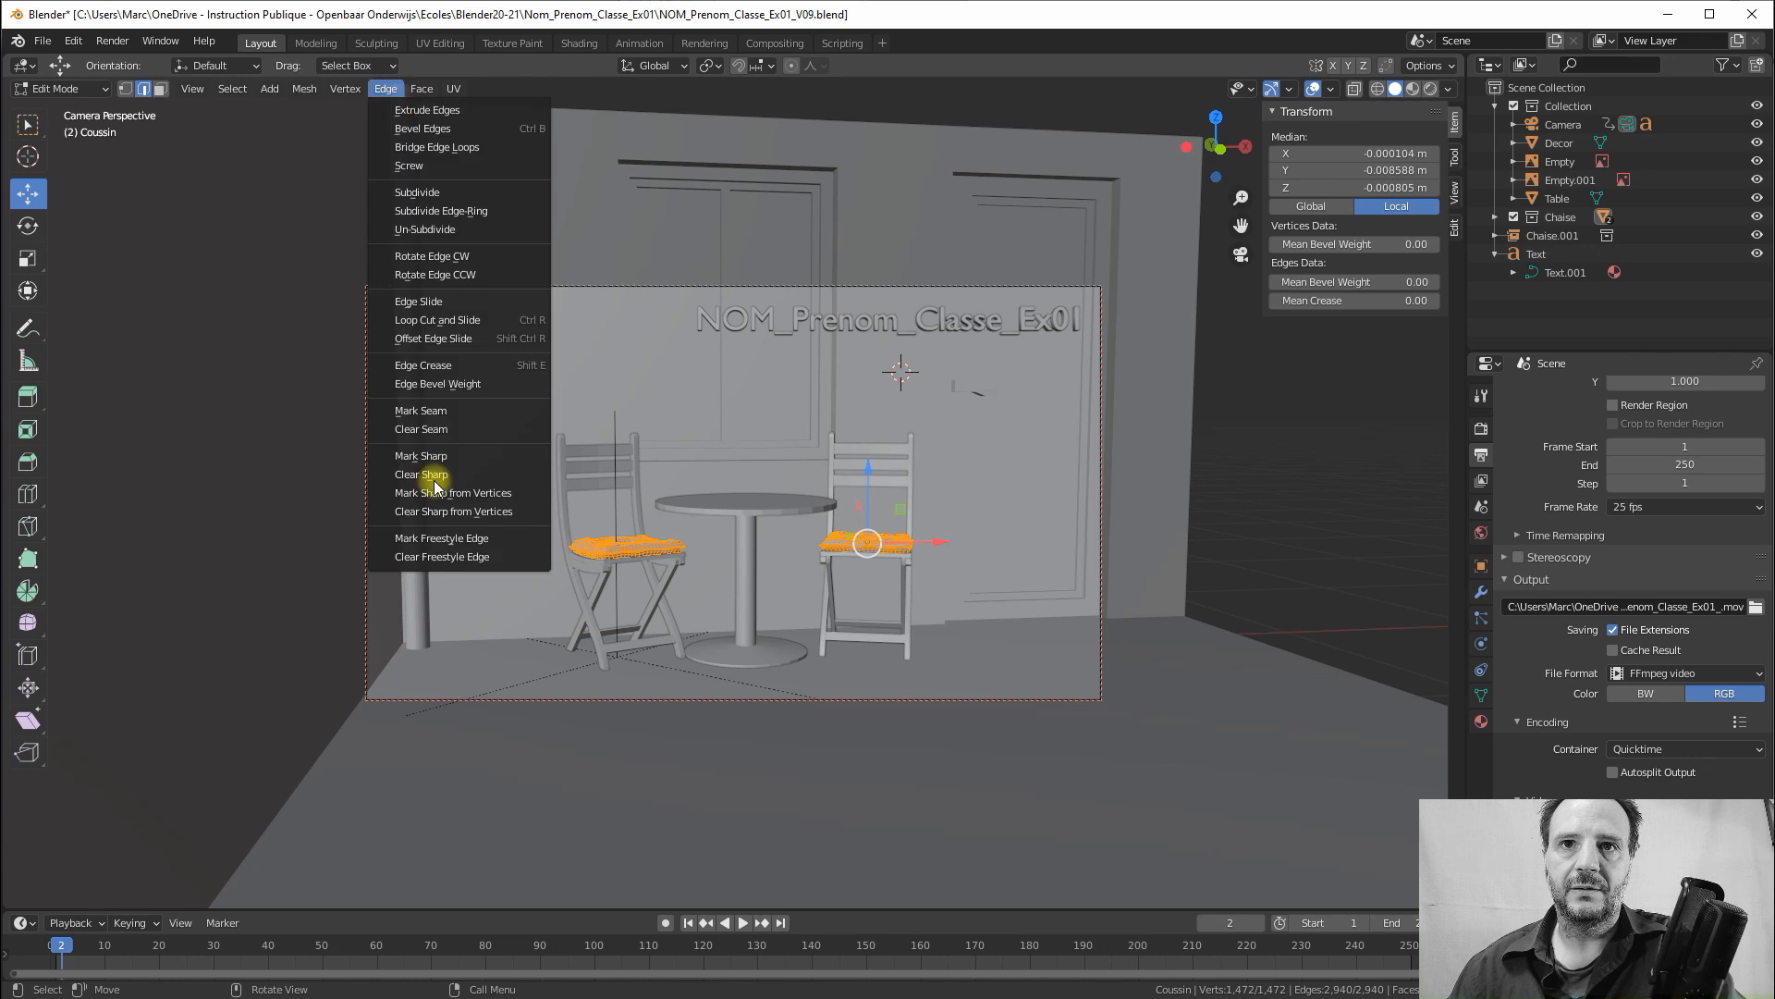
{"action": "left_click", "coordinate": [434, 539]}
{"action": "key", "text": "Tab"}
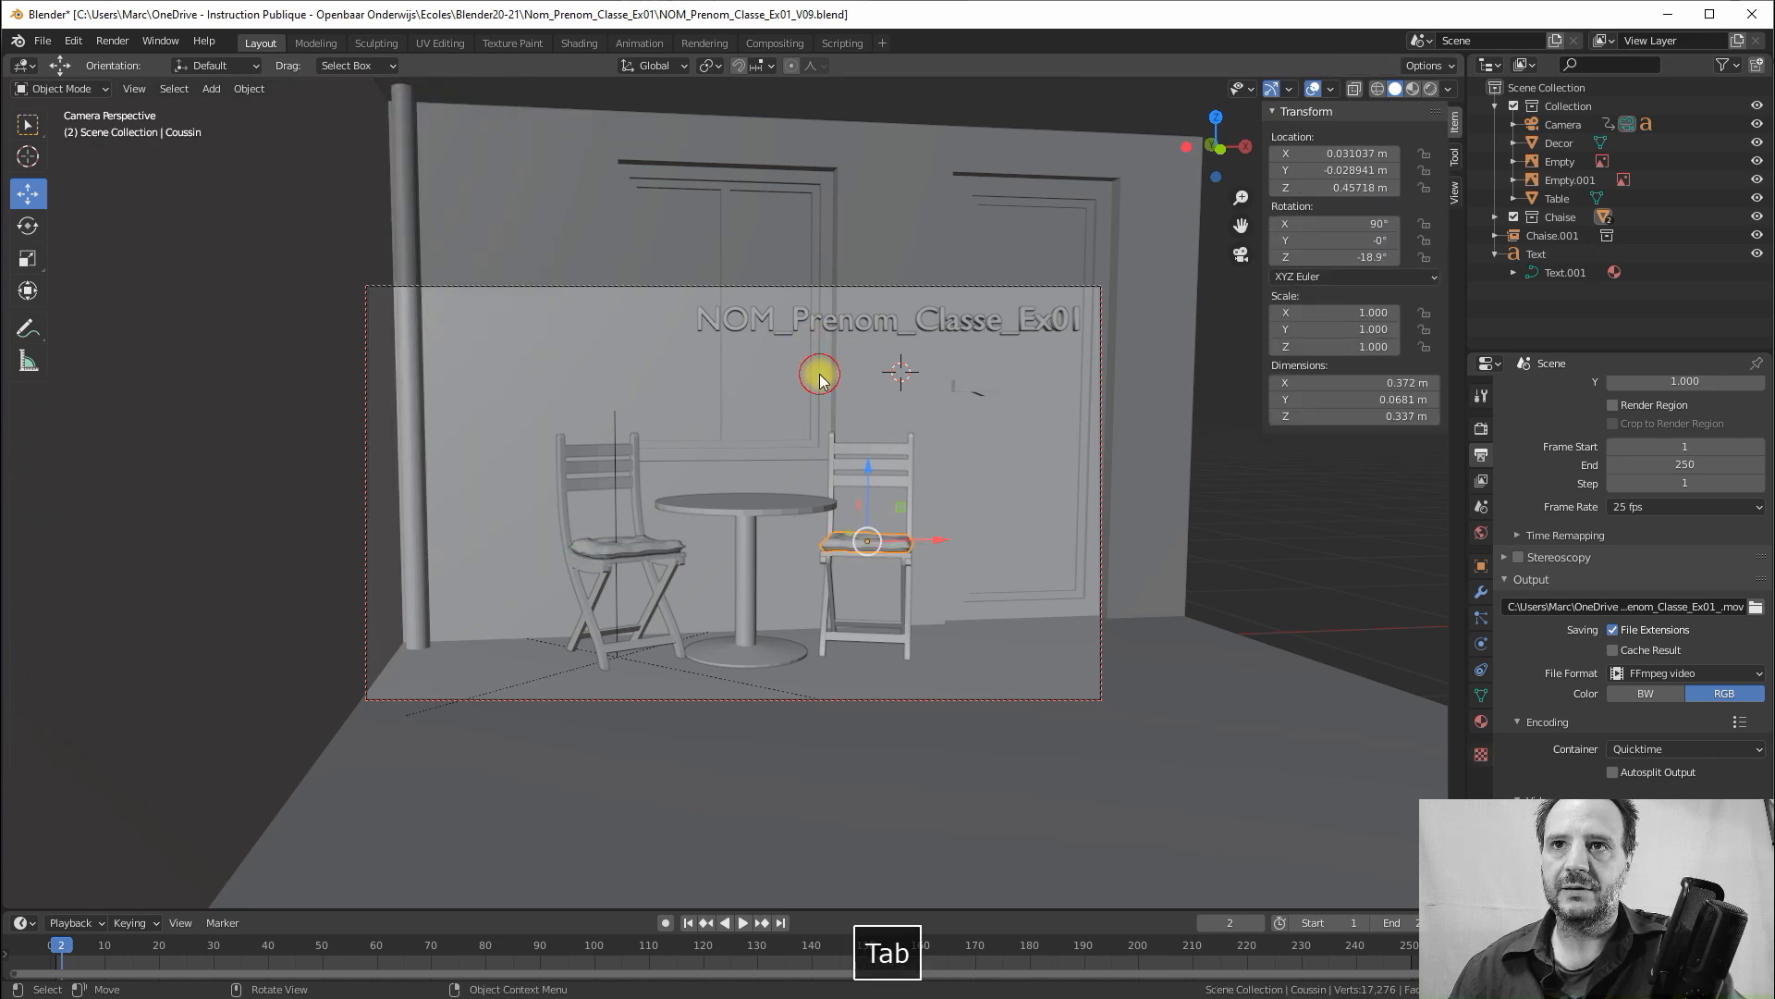
Mark all edges of the Decor object as Freestyle edges
{"action": "left_click", "coordinate": [819, 373]}
{"action": "key", "text": "Tab"}
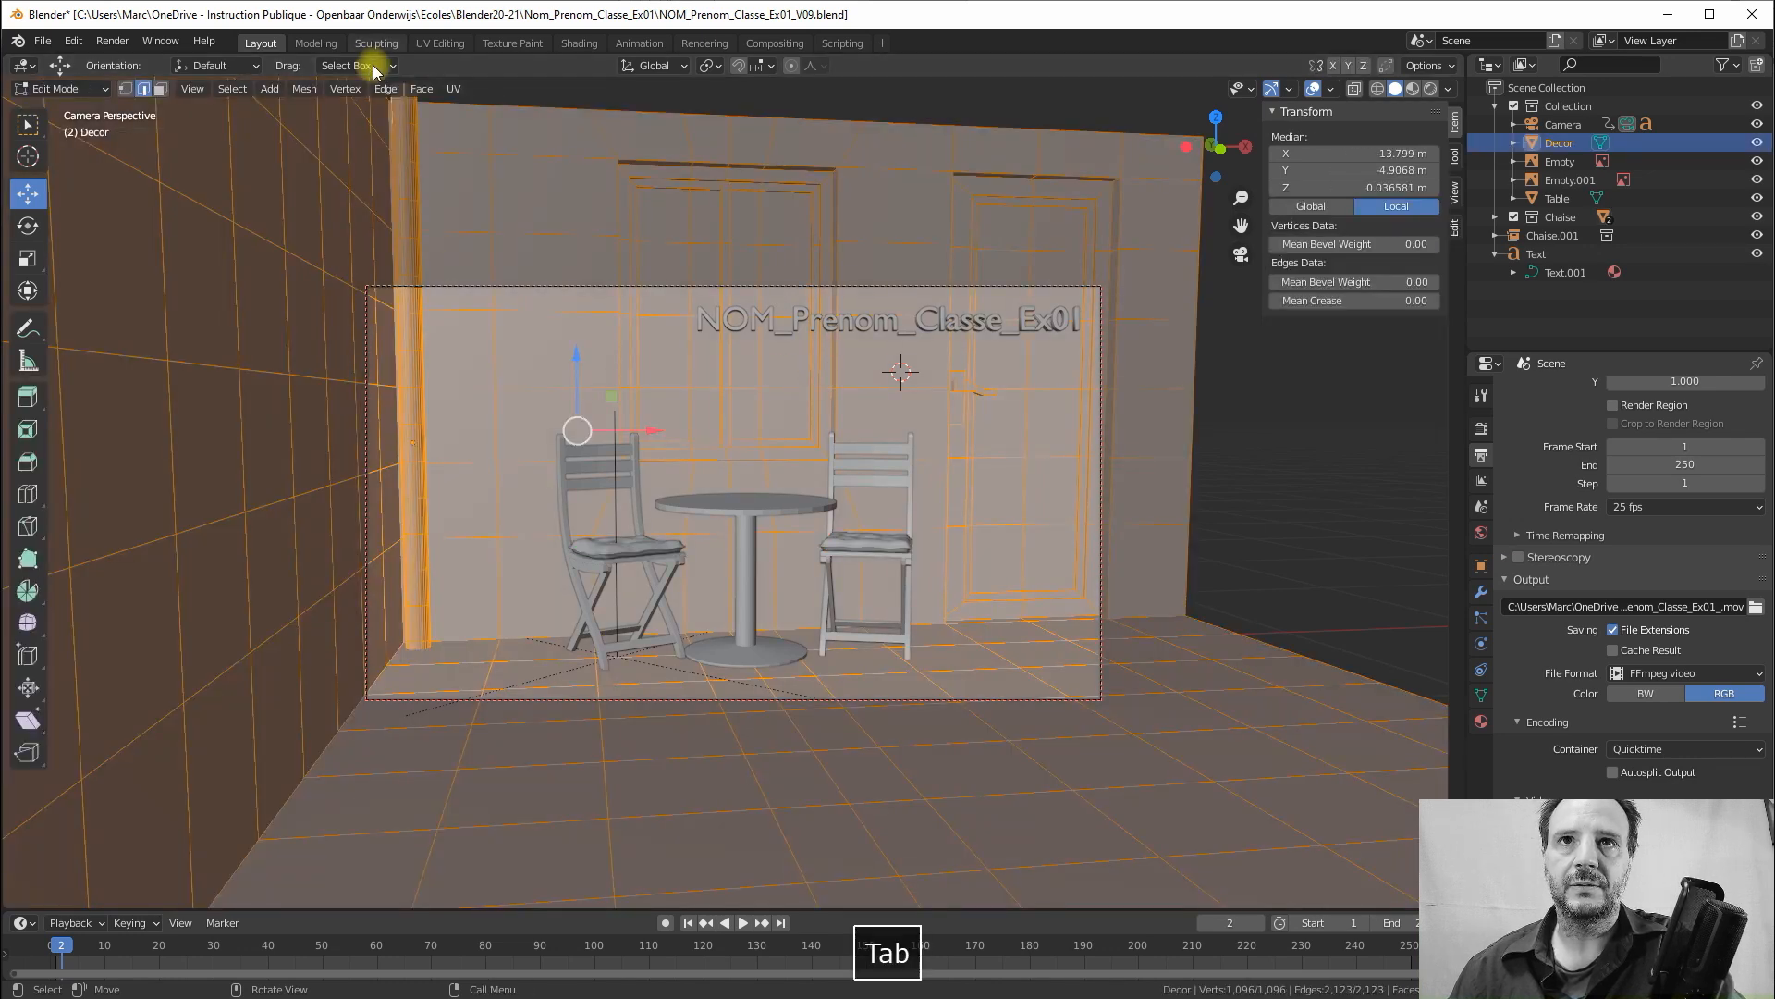
{"action": "left_click", "coordinate": [351, 89]}
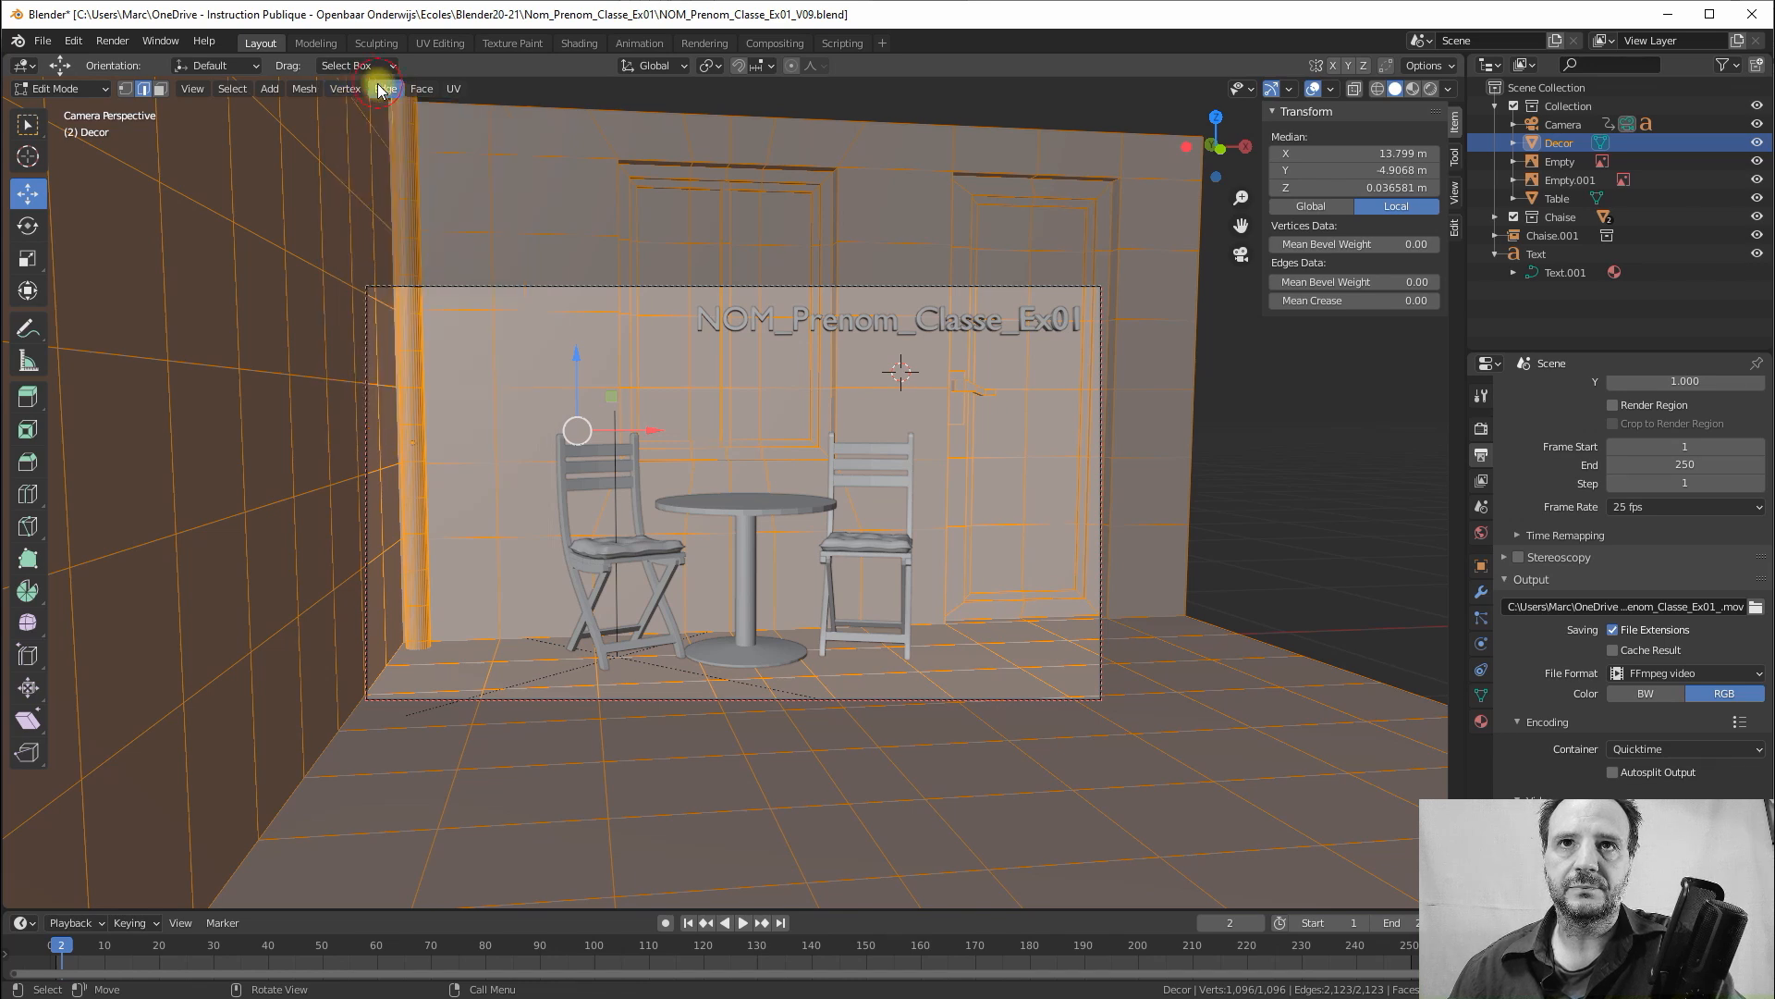
{"action": "left_click", "coordinate": [385, 89]}
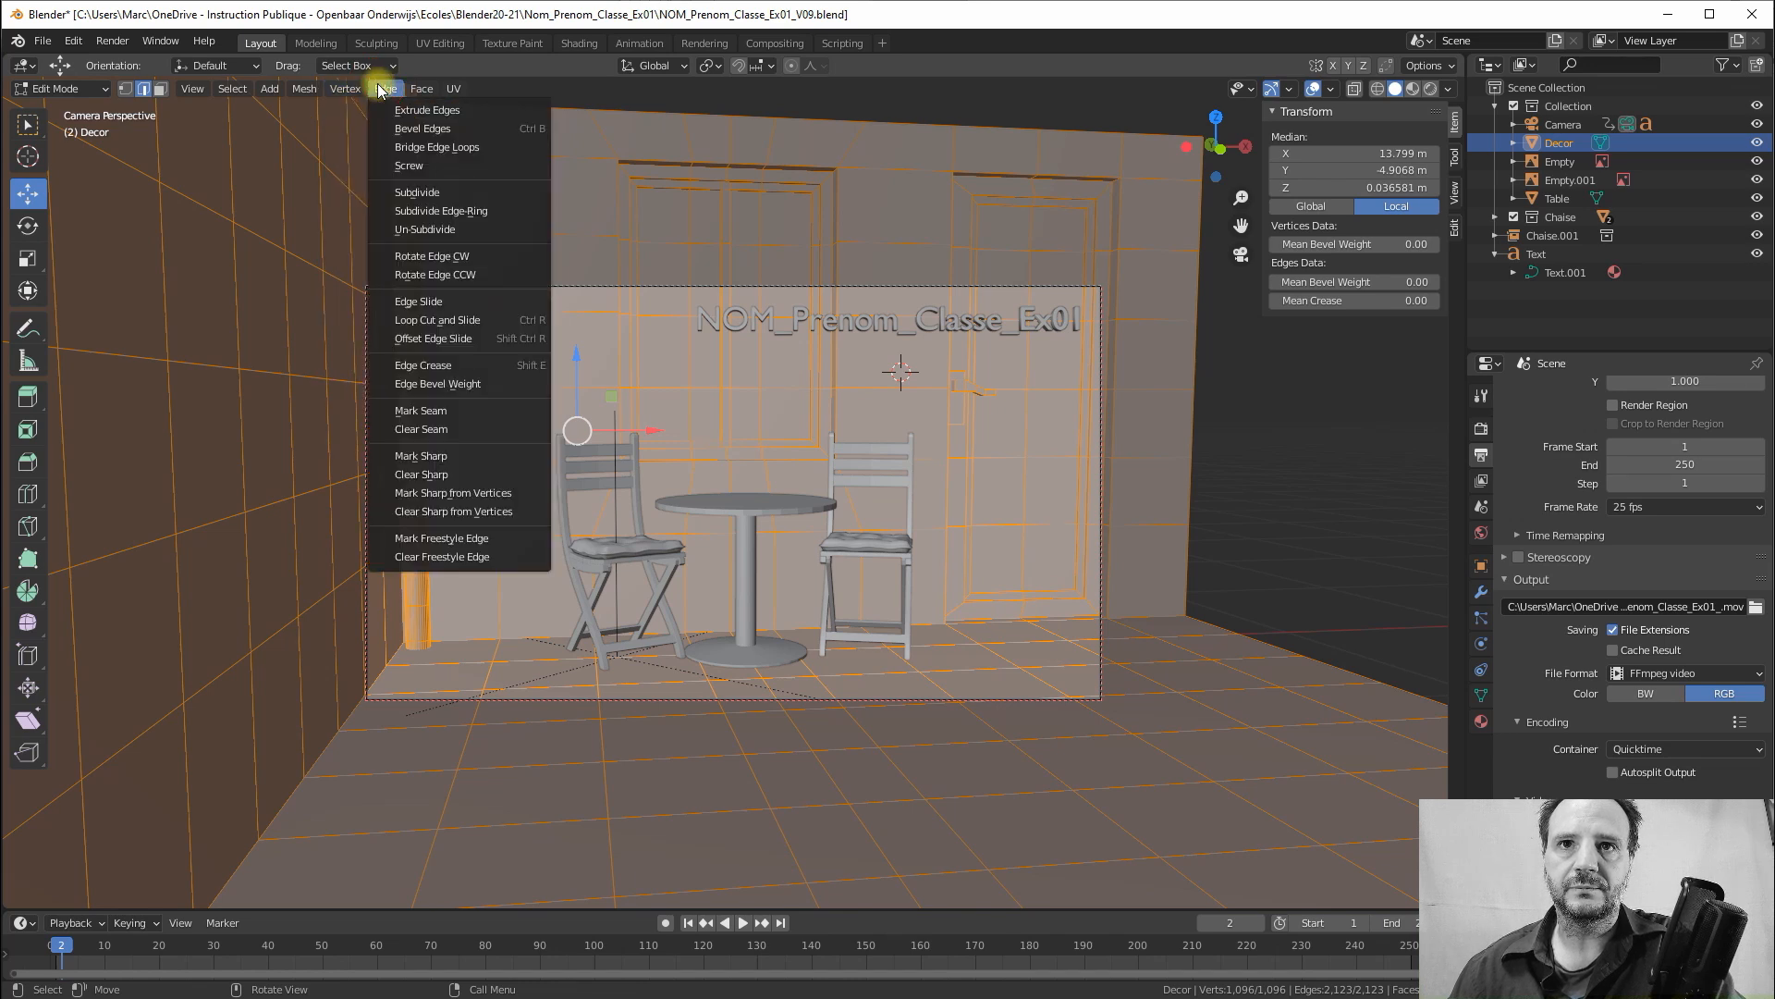
{"action": "left_click", "coordinate": [450, 539]}
{"action": "key", "text": "Tab"}
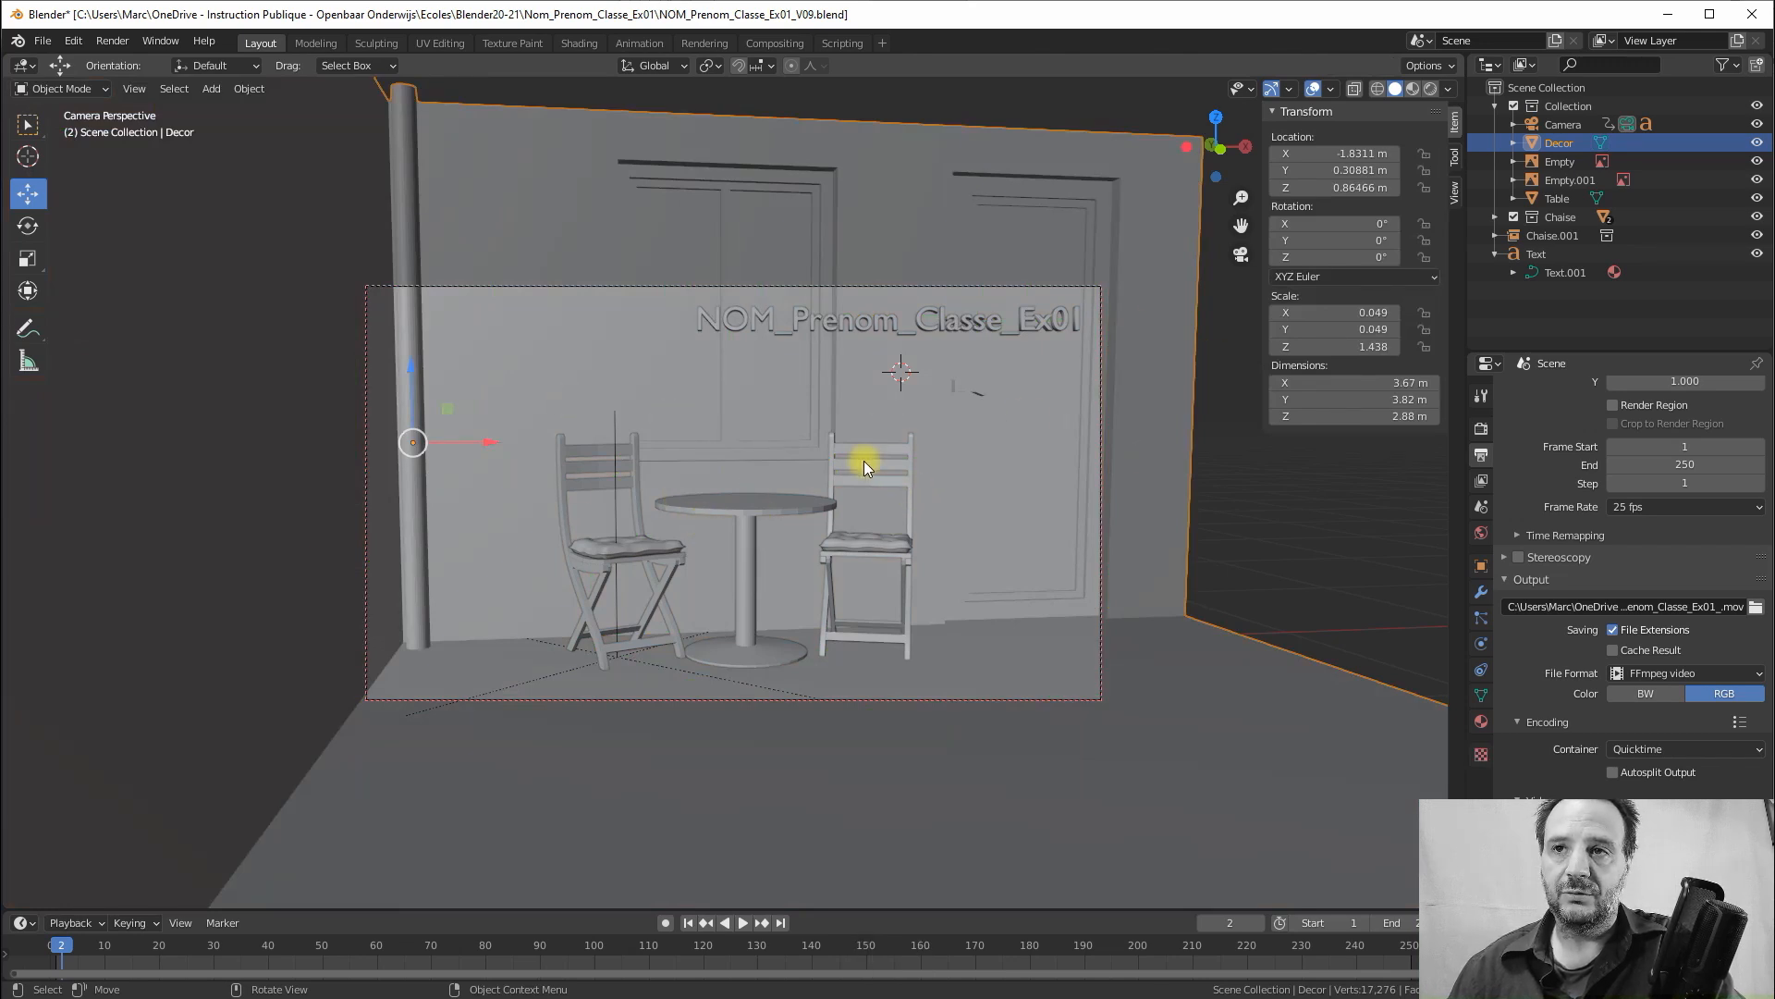
Set the base color of the text label's material to light blue in the Shading workspace and check it through the camera
{"action": "left_click", "coordinate": [826, 326]}
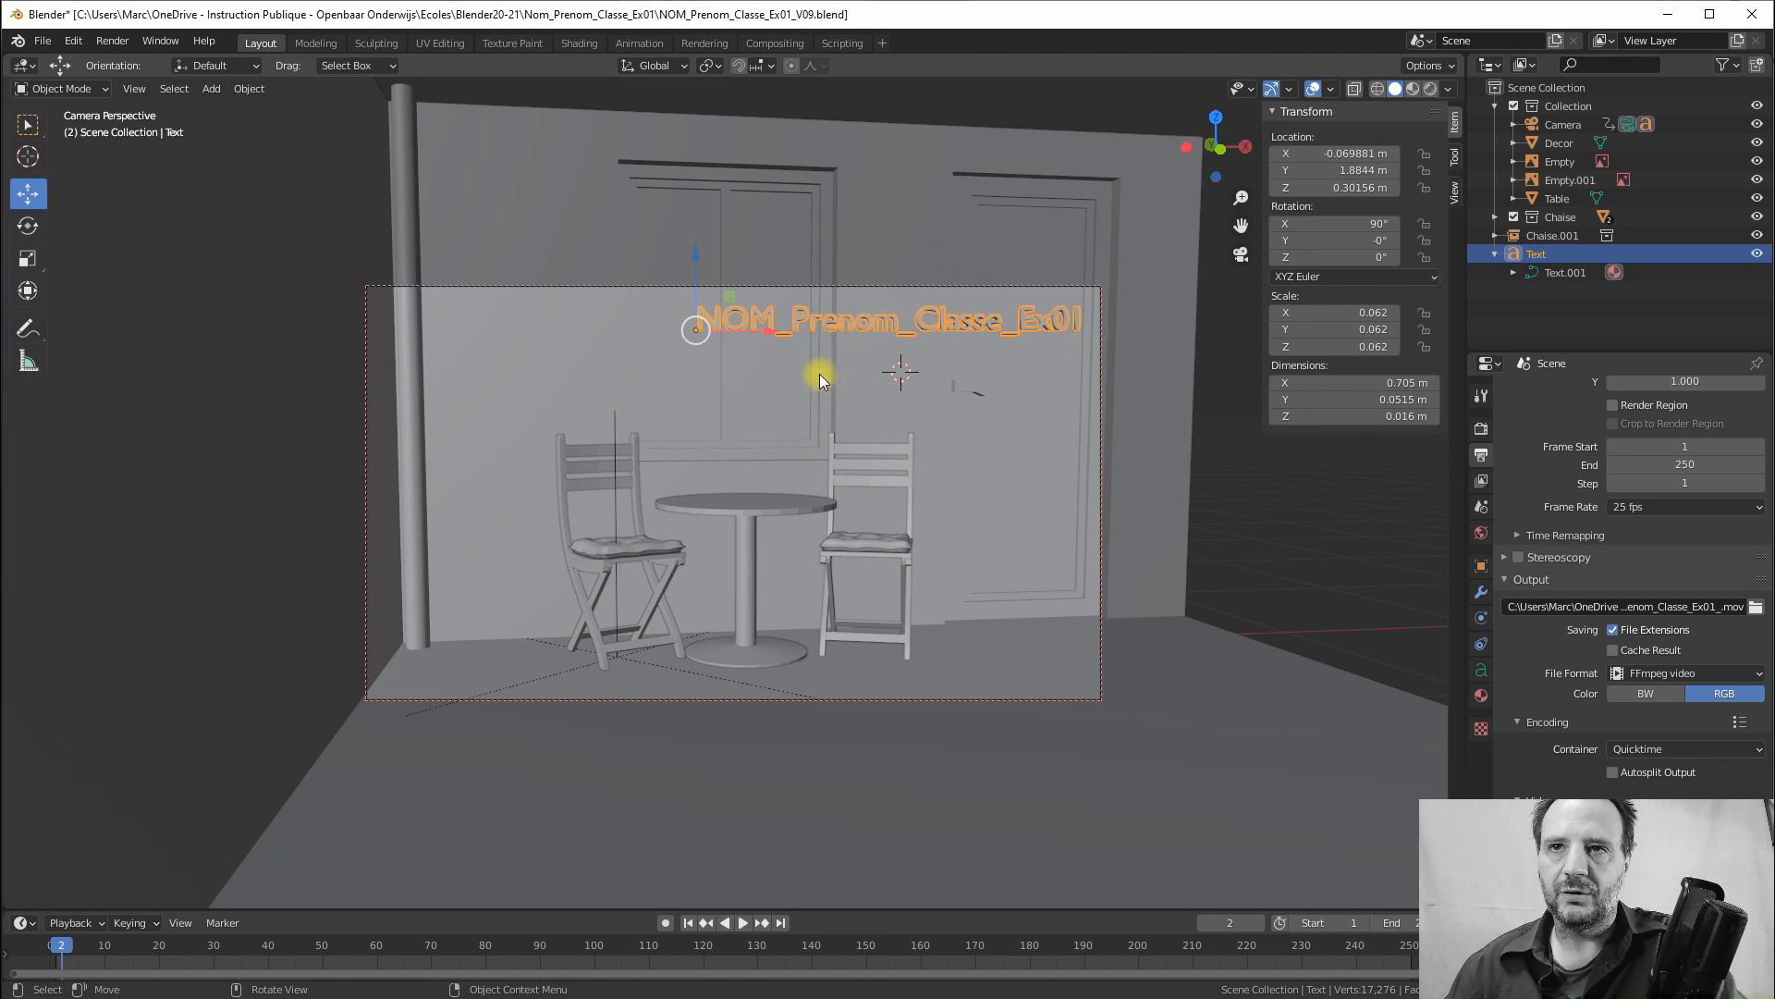
{"action": "left_click", "coordinate": [579, 42]}
{"action": "left_click_drag", "start_coordinate": [791, 688], "coordinate": [774, 641]}
{"action": "left_click_drag", "start_coordinate": [967, 690], "coordinate": [990, 634]}
{"action": "left_click_drag", "start_coordinate": [792, 640], "coordinate": [719, 645]}
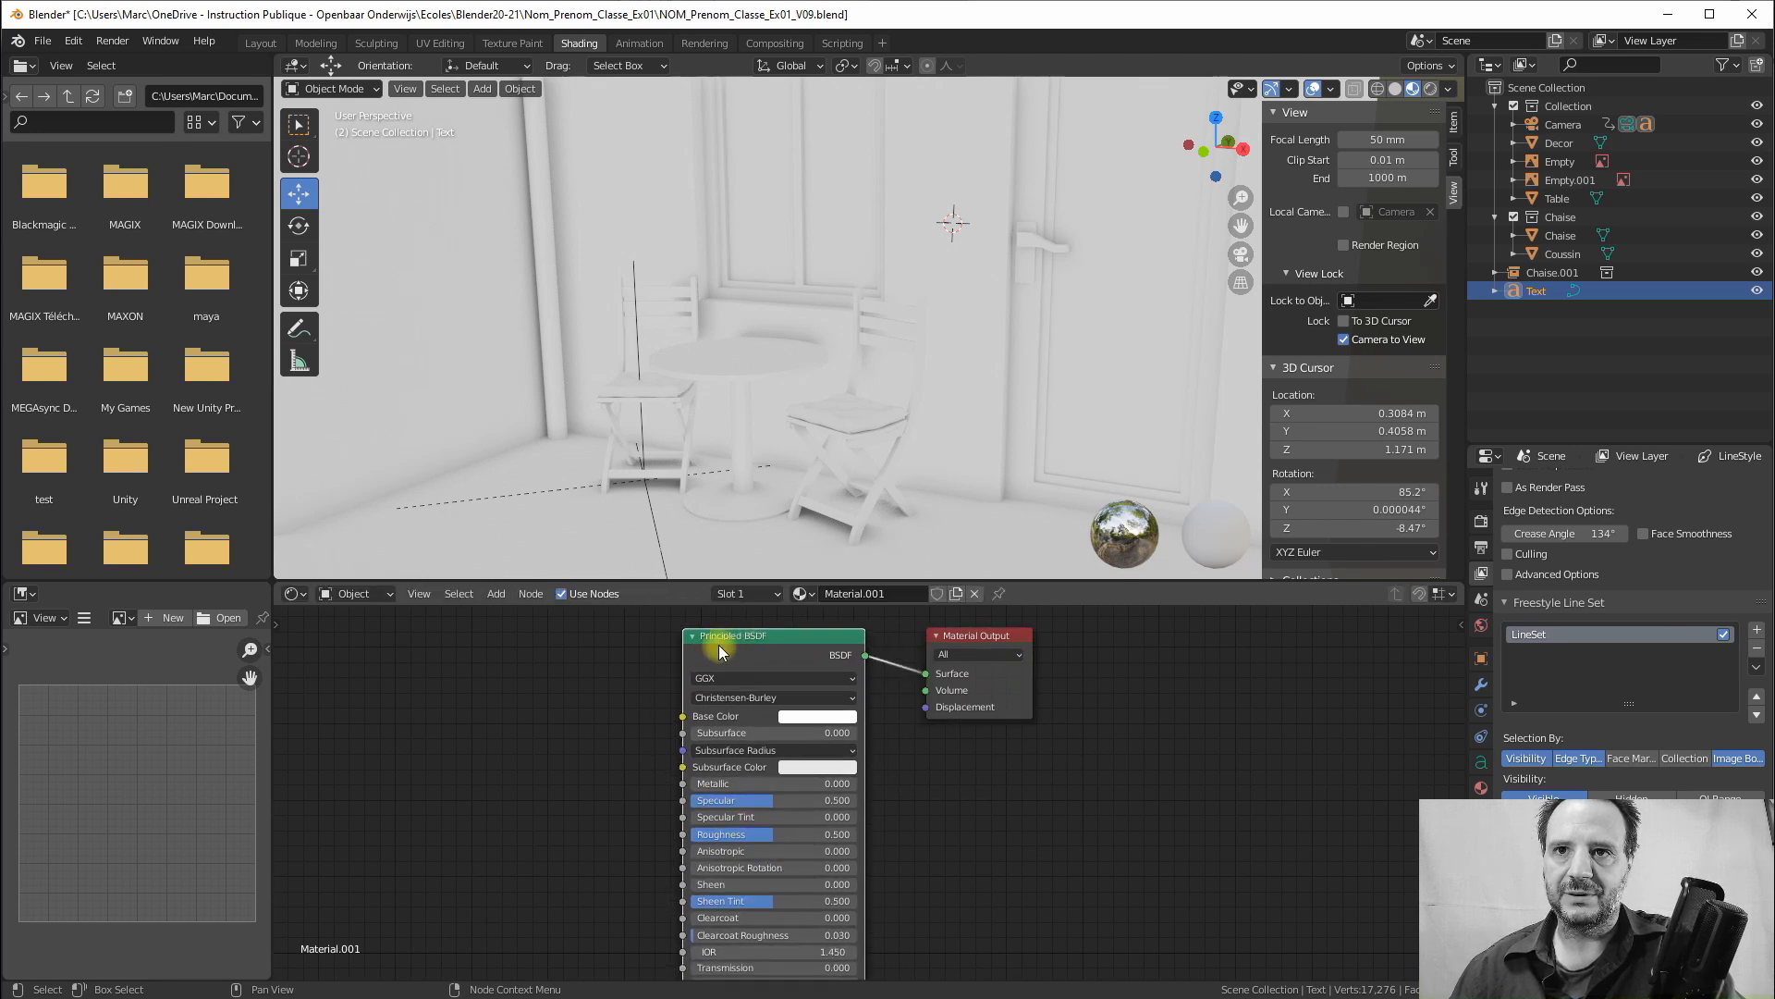
{"action": "left_click", "coordinate": [804, 718]}
{"action": "left_click_drag", "start_coordinate": [847, 553], "coordinate": [860, 529]}
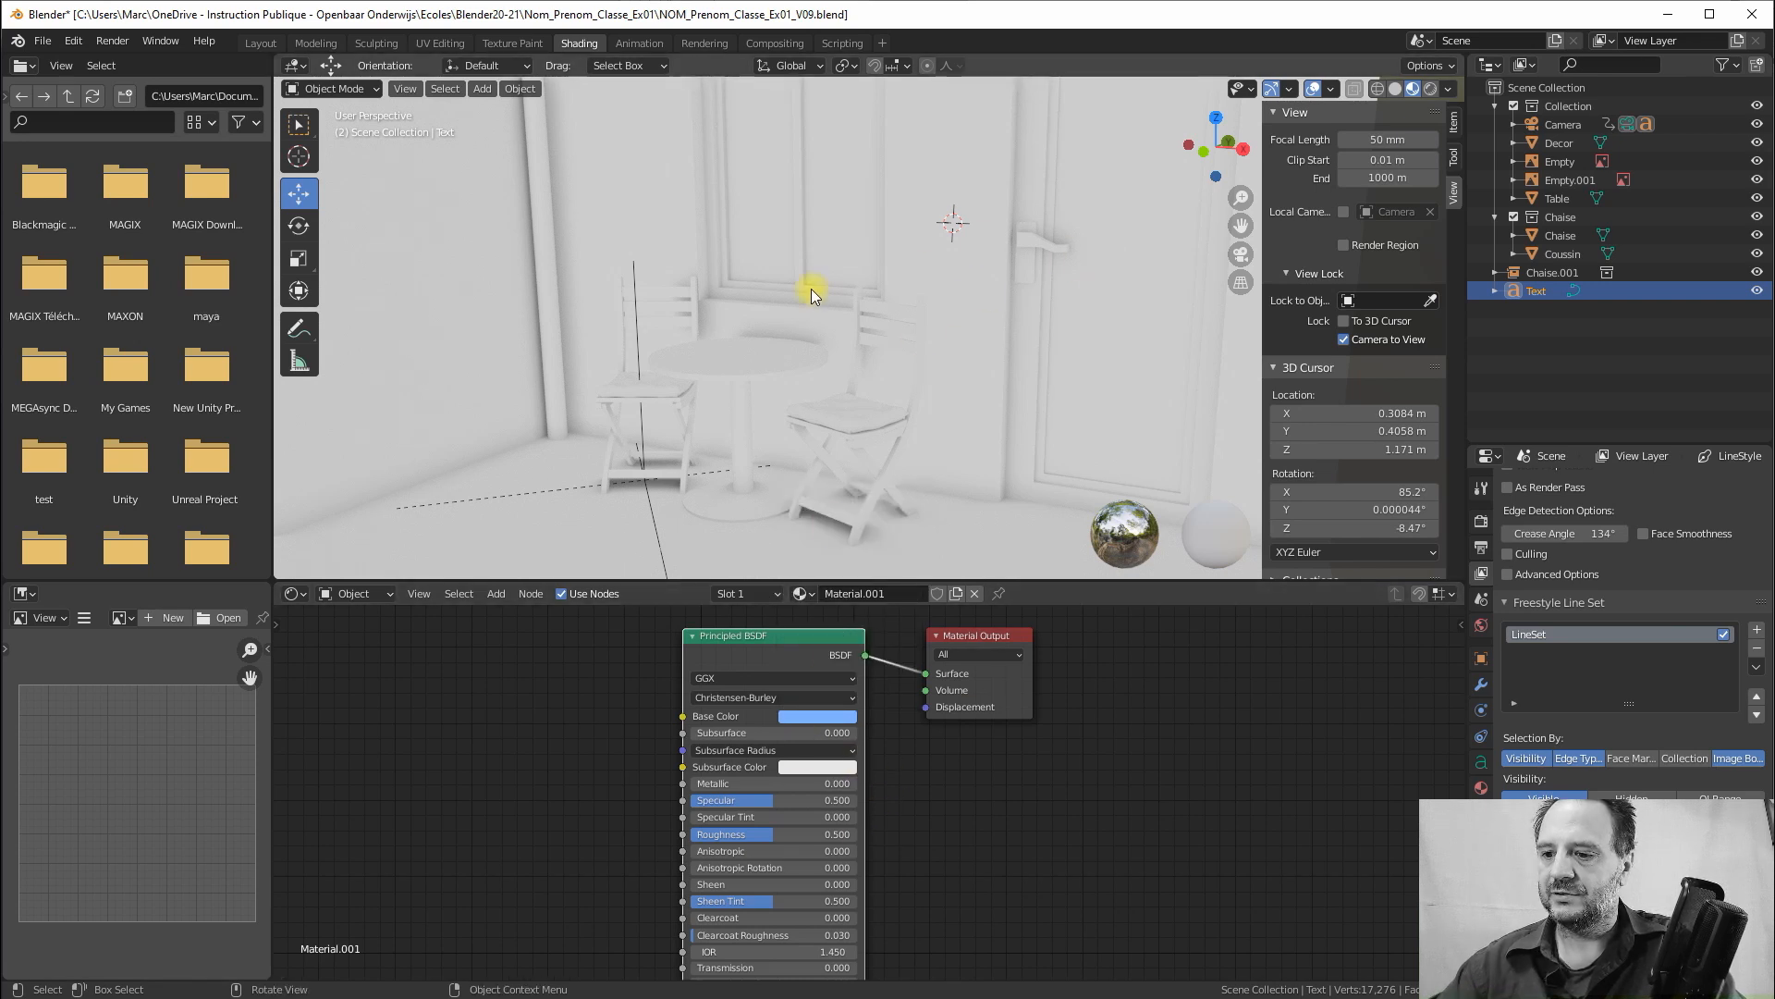
{"action": "key", "text": "KP_0"}
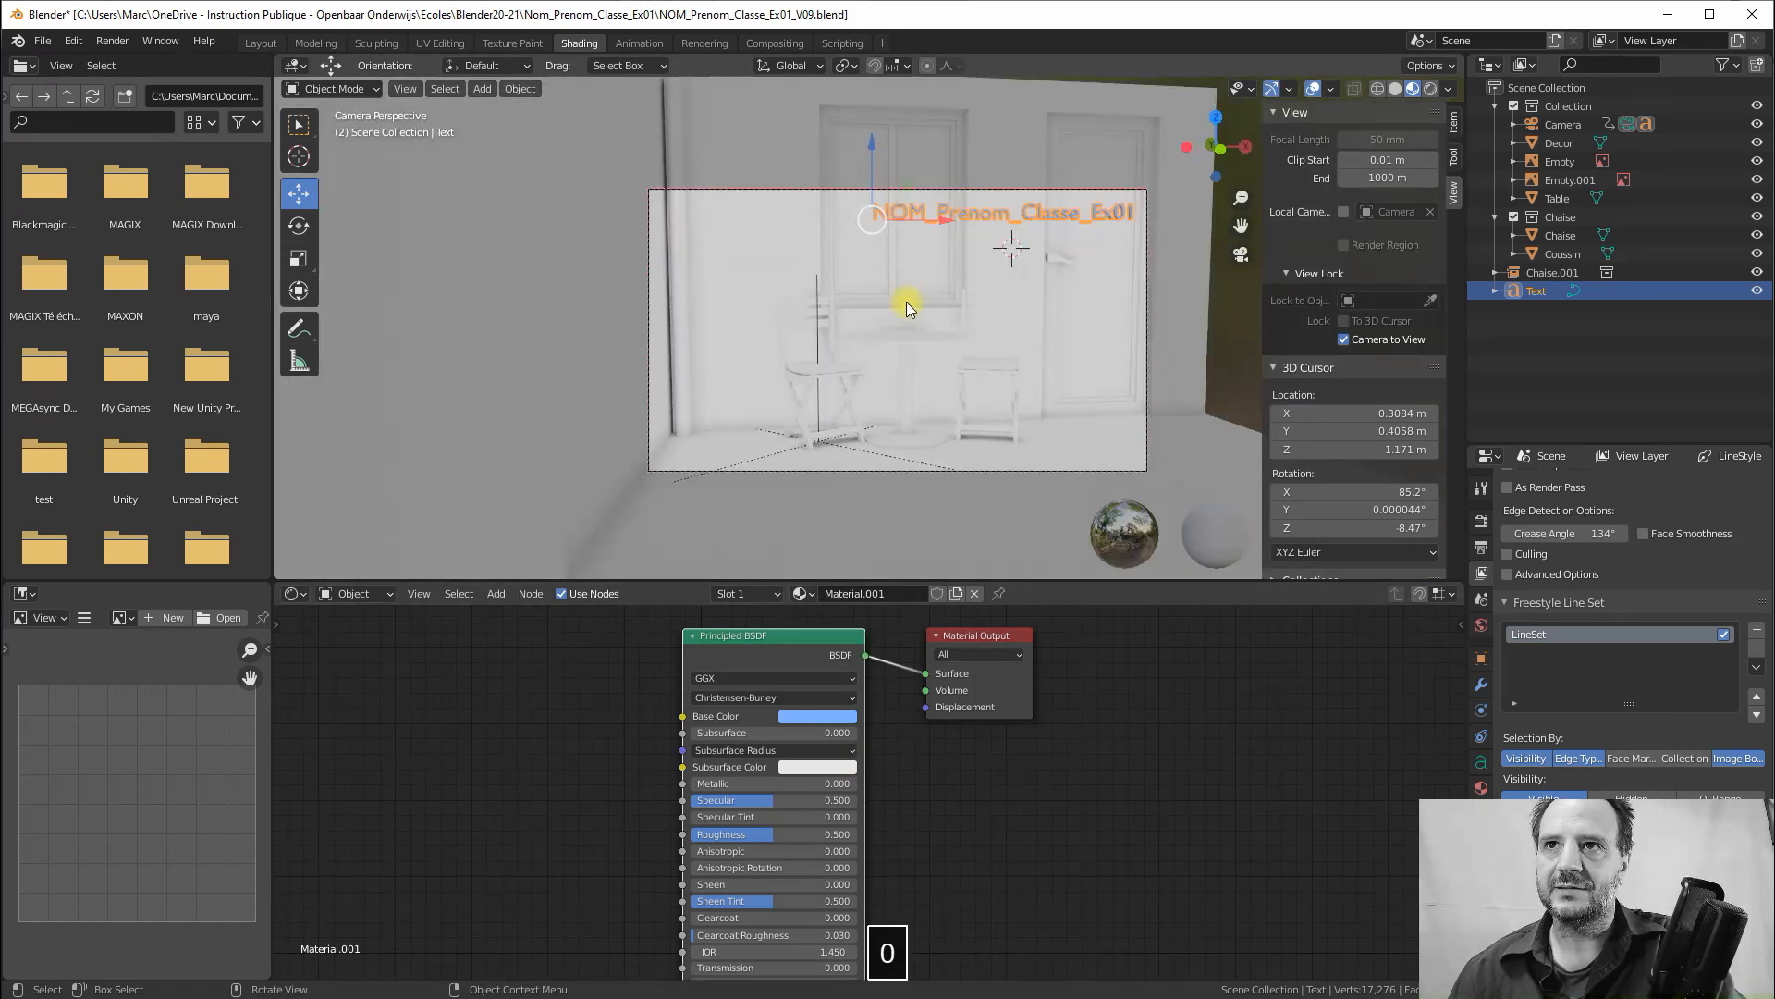
{"action": "left_click", "coordinate": [960, 510]}
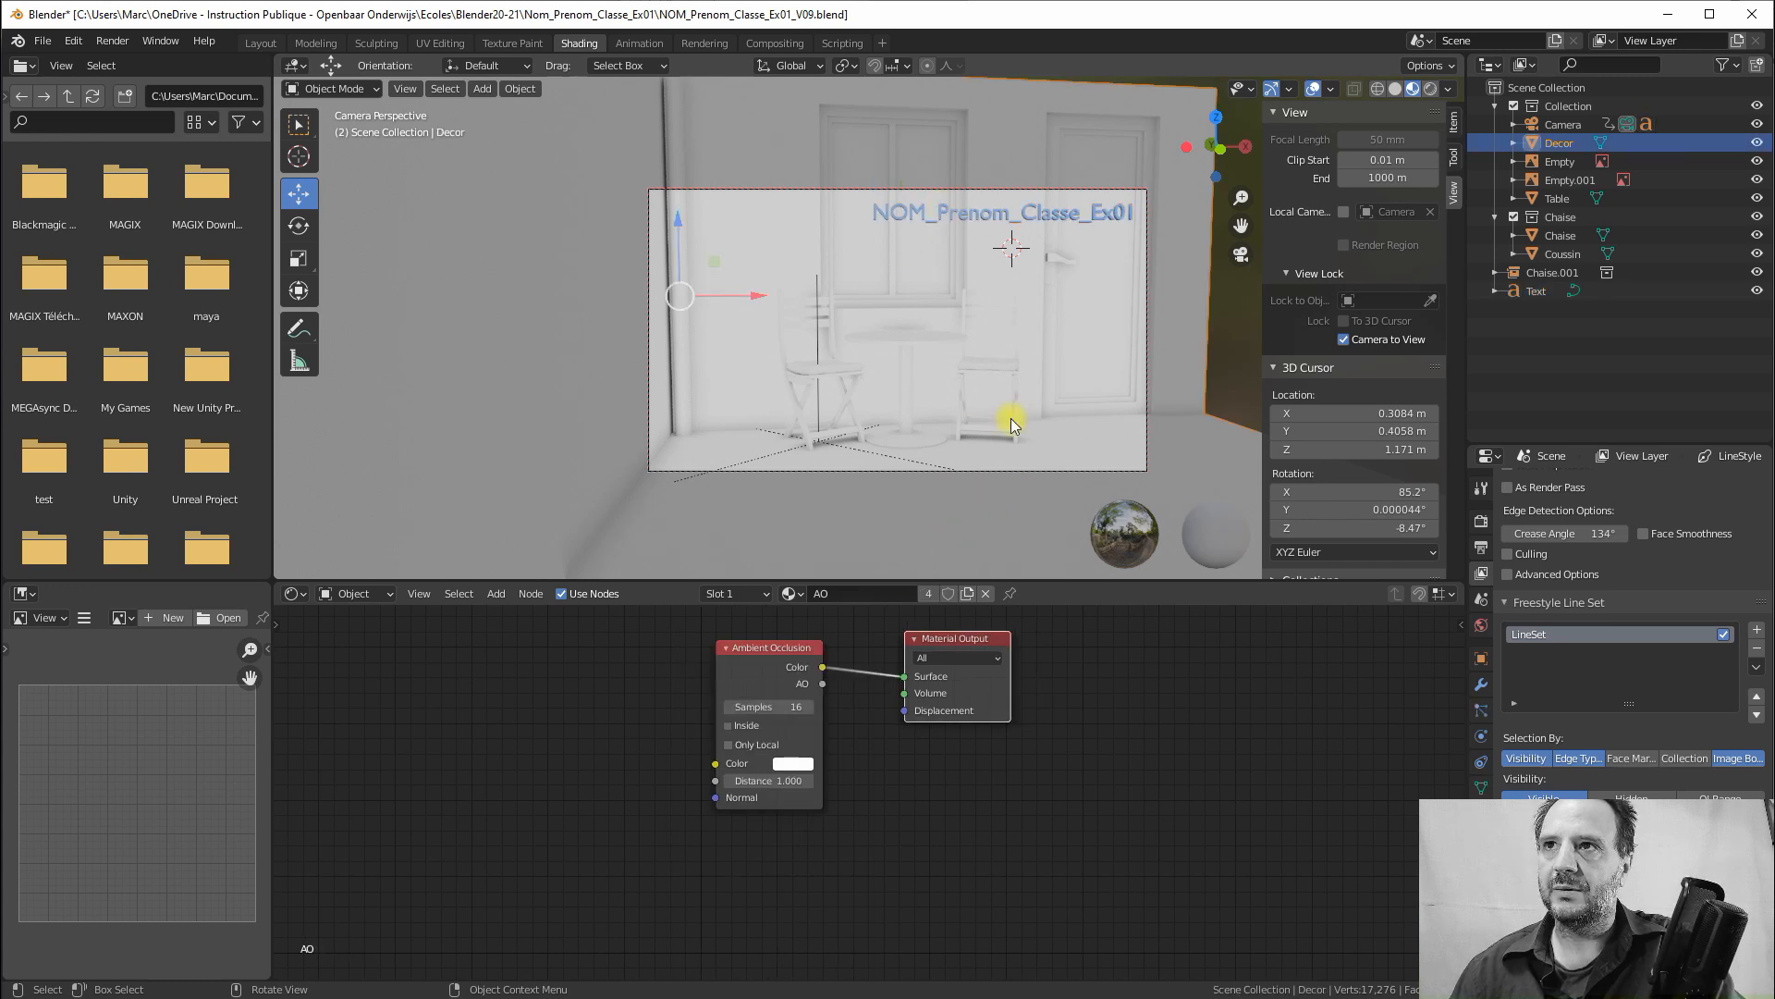
Show the viewport in Rendered shading and set the Emission of the text label's material to mid grey, 0.239
{"action": "left_click", "coordinate": [1433, 88]}
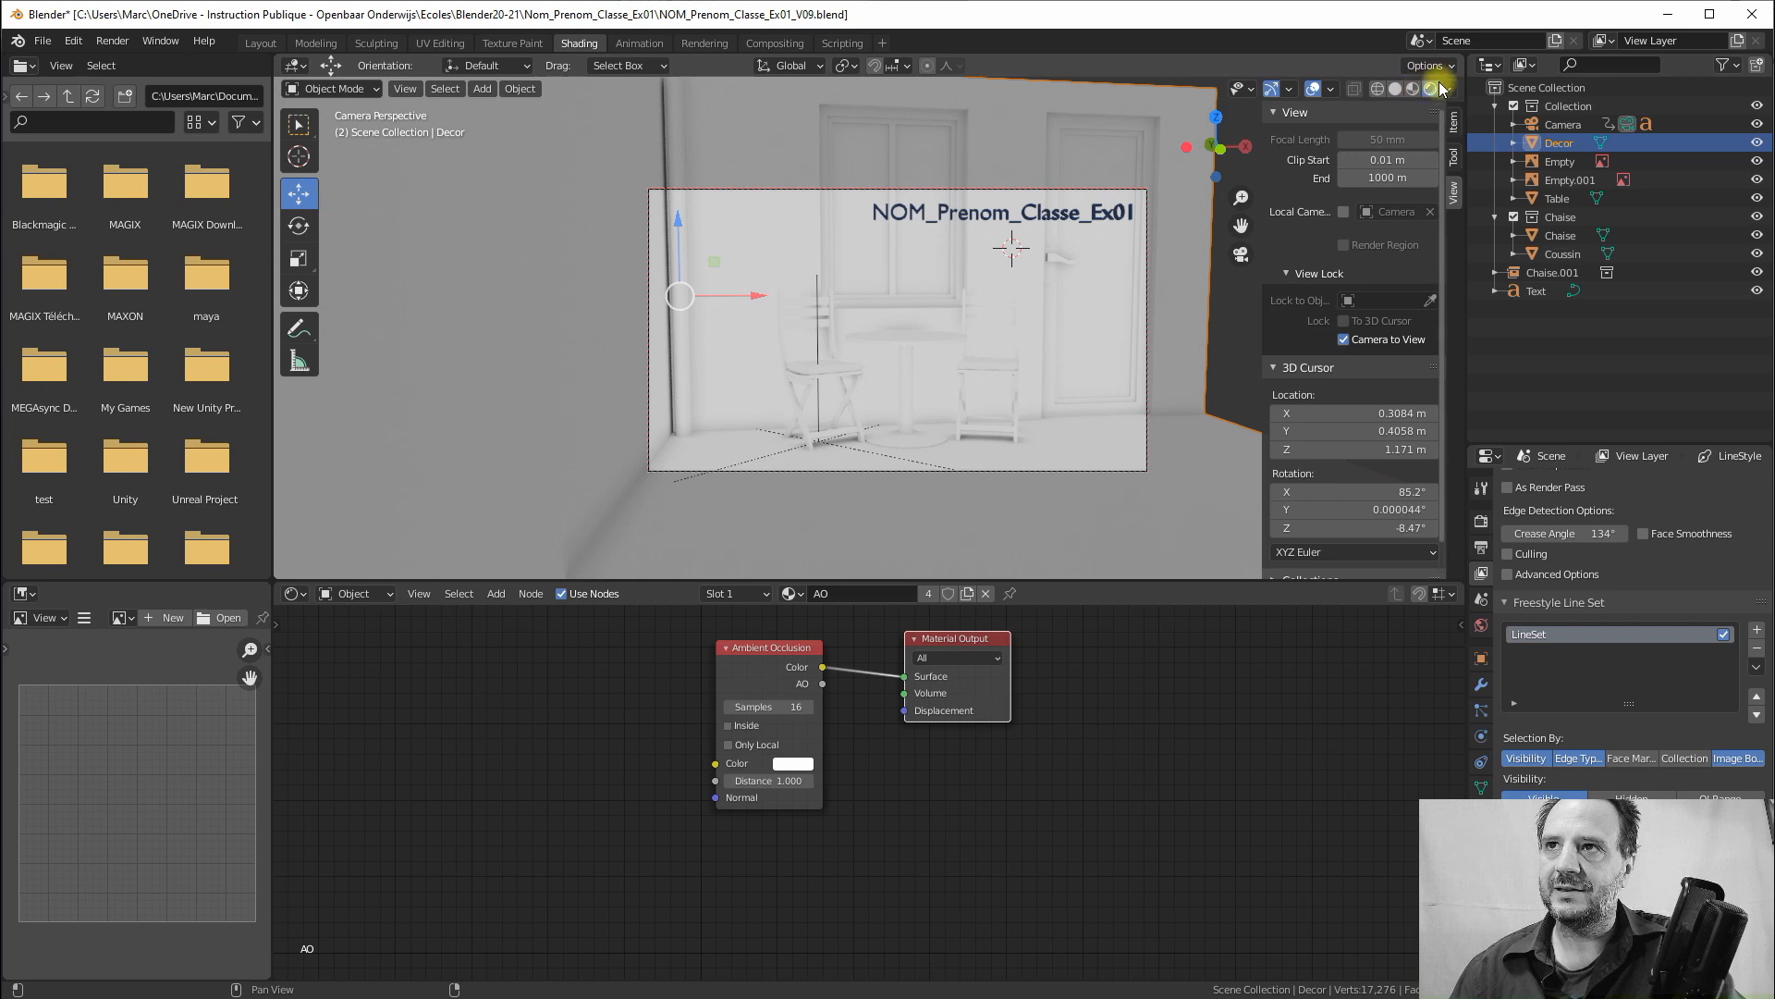
{"action": "left_click", "coordinate": [956, 216]}
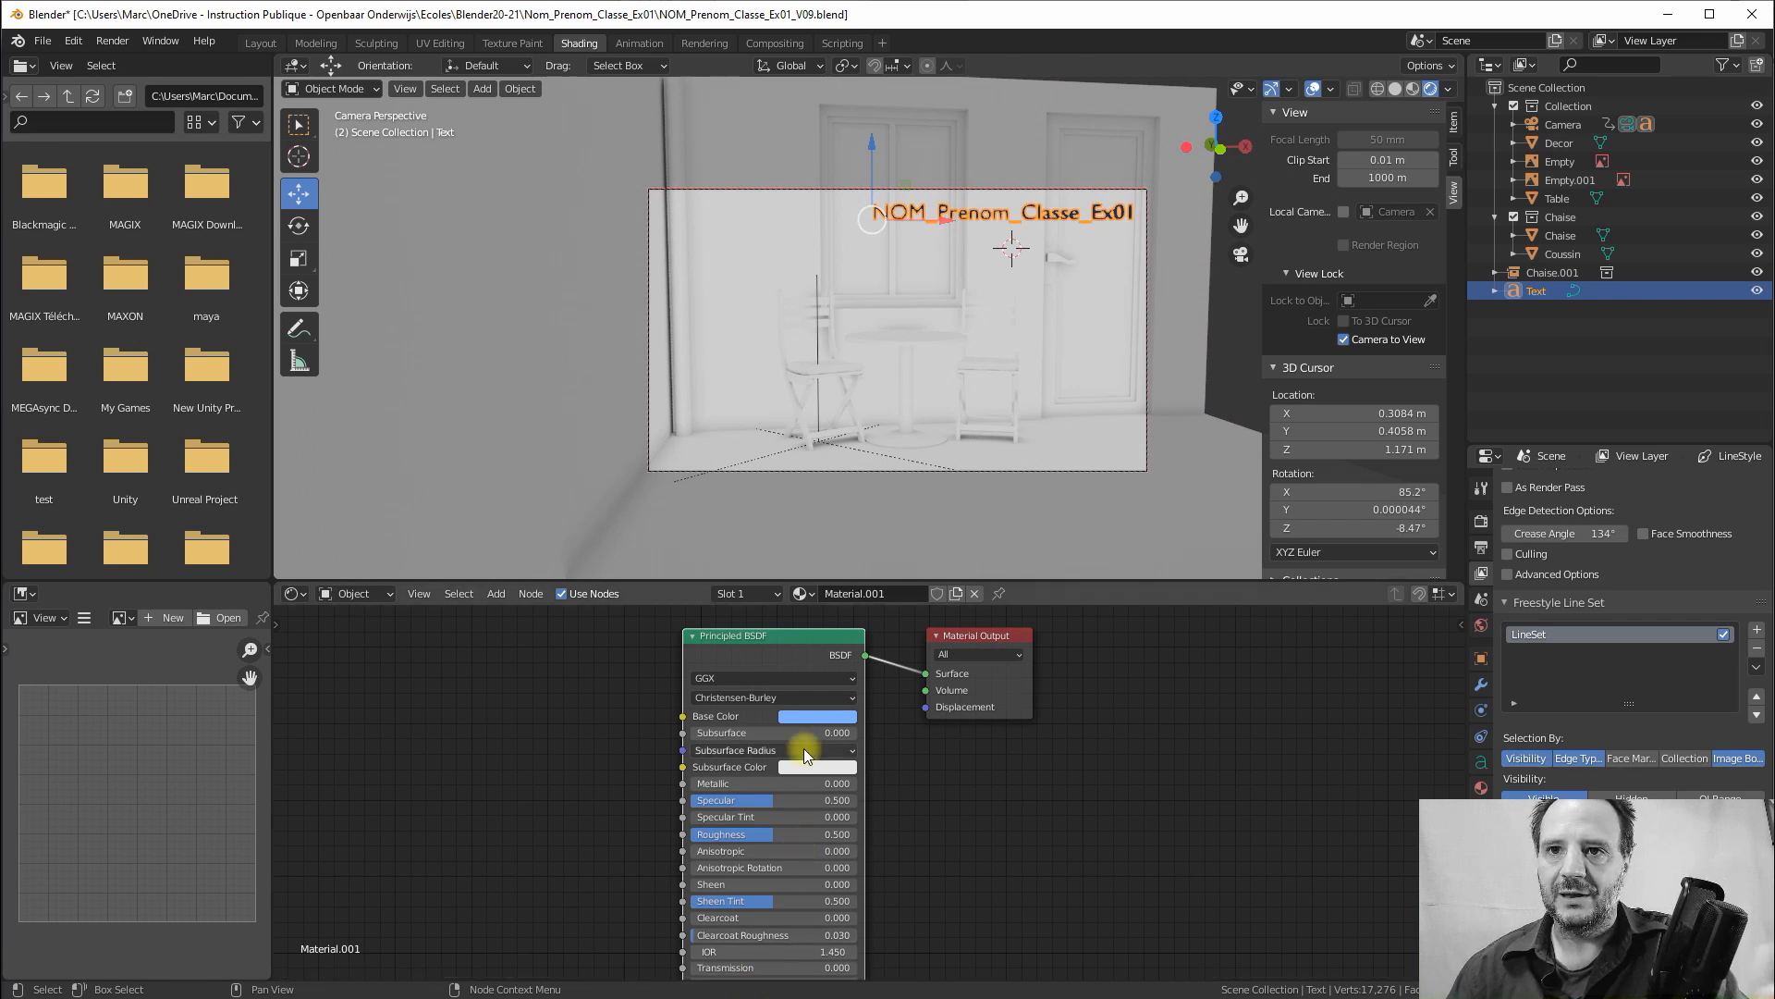
{"action": "scroll", "coordinate": [888, 832], "scroll_direction": "down", "scroll_amount": 2}
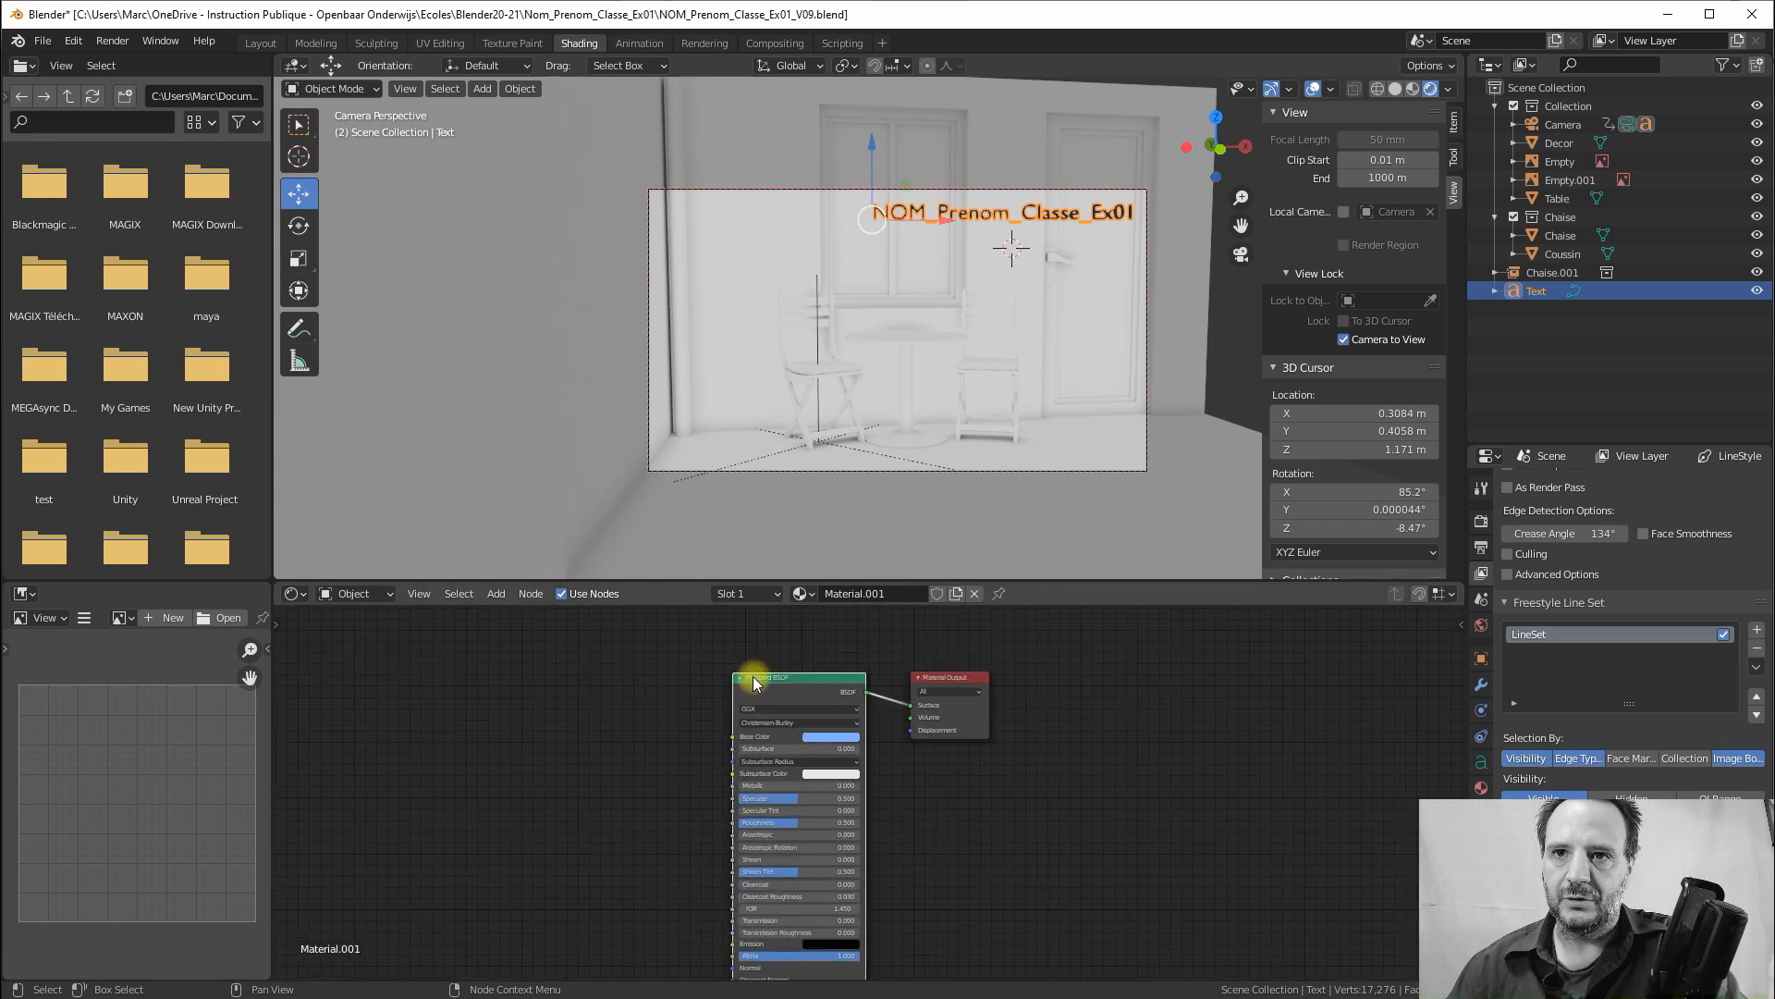
{"action": "left_click_drag", "start_coordinate": [754, 677], "coordinate": [725, 632]}
{"action": "mouse_move", "coordinate": [923, 677]}
{"action": "left_mouse_down"}
{"action": "mouse_move", "coordinate": [924, 646]}
{"action": "mouse_move", "coordinate": [909, 666]}
{"action": "left_mouse_up"}
{"action": "scroll", "coordinate": [848, 860], "scroll_direction": "up", "scroll_amount": 1}
{"action": "middle_click_drag", "start_coordinate": [847, 860], "coordinate": [880, 785]}
{"action": "scroll", "coordinate": [795, 869], "scroll_direction": "up", "scroll_amount": 2}
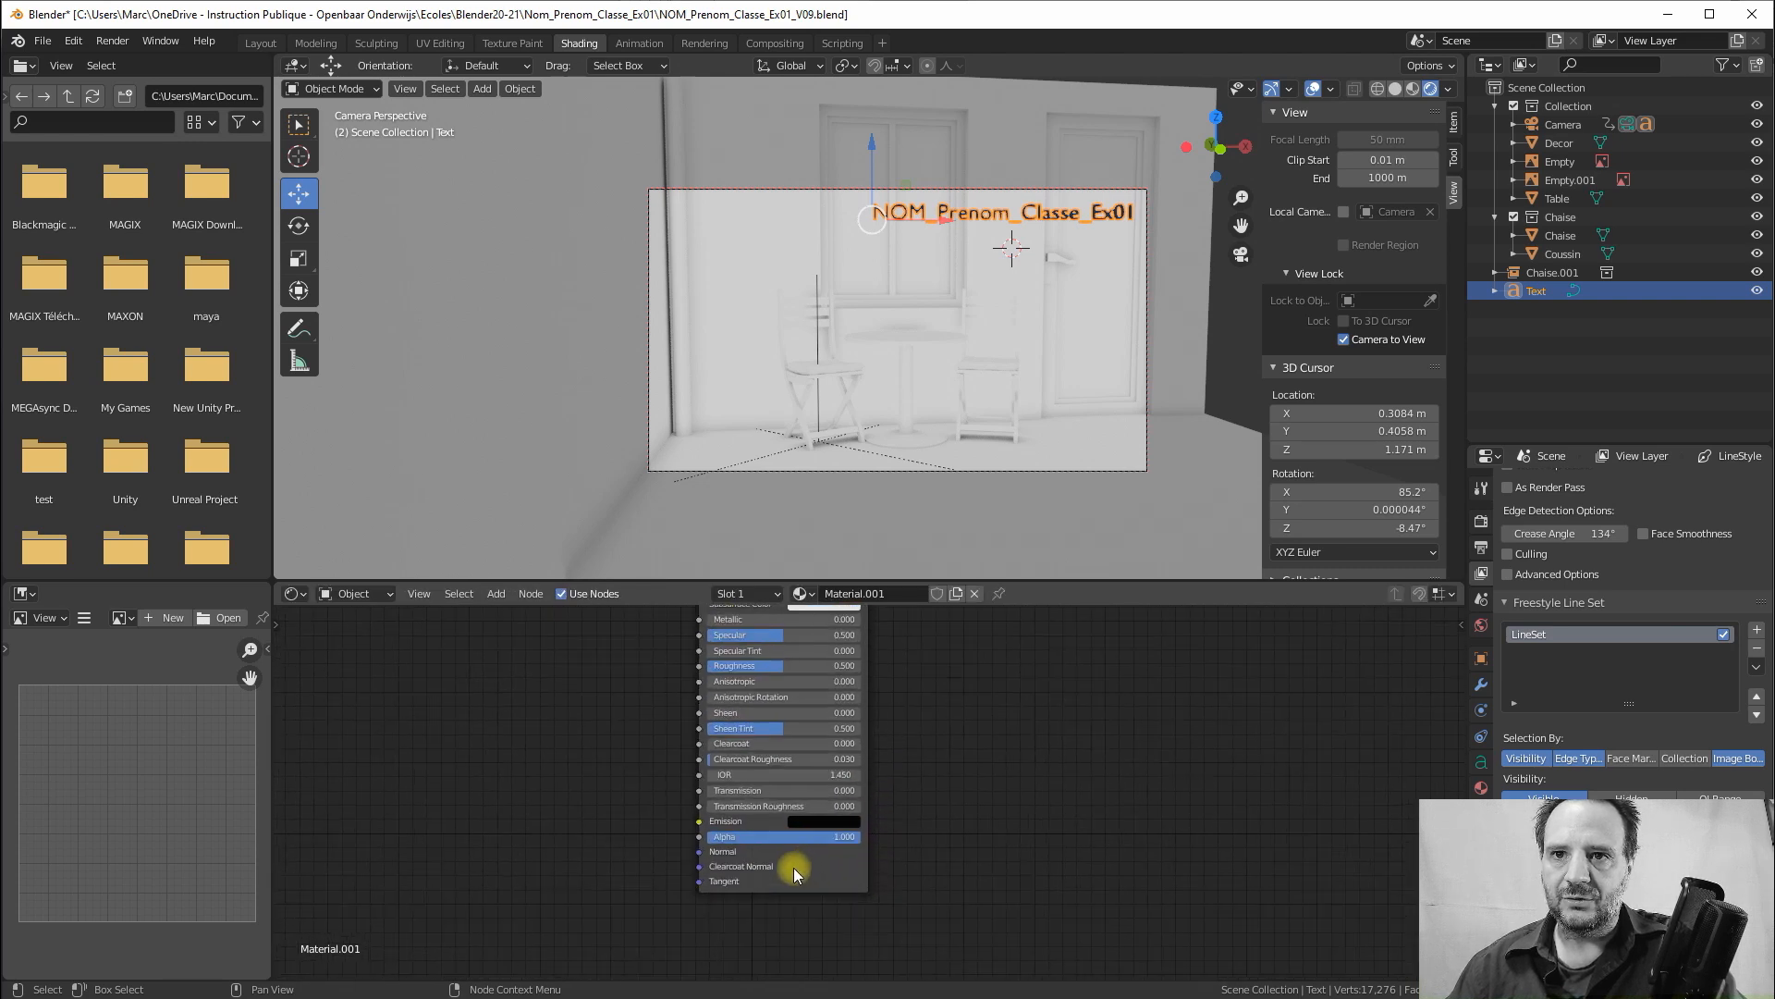
{"action": "scroll", "coordinate": [792, 869], "scroll_direction": "up", "scroll_amount": 2}
{"action": "left_click", "coordinate": [801, 841]}
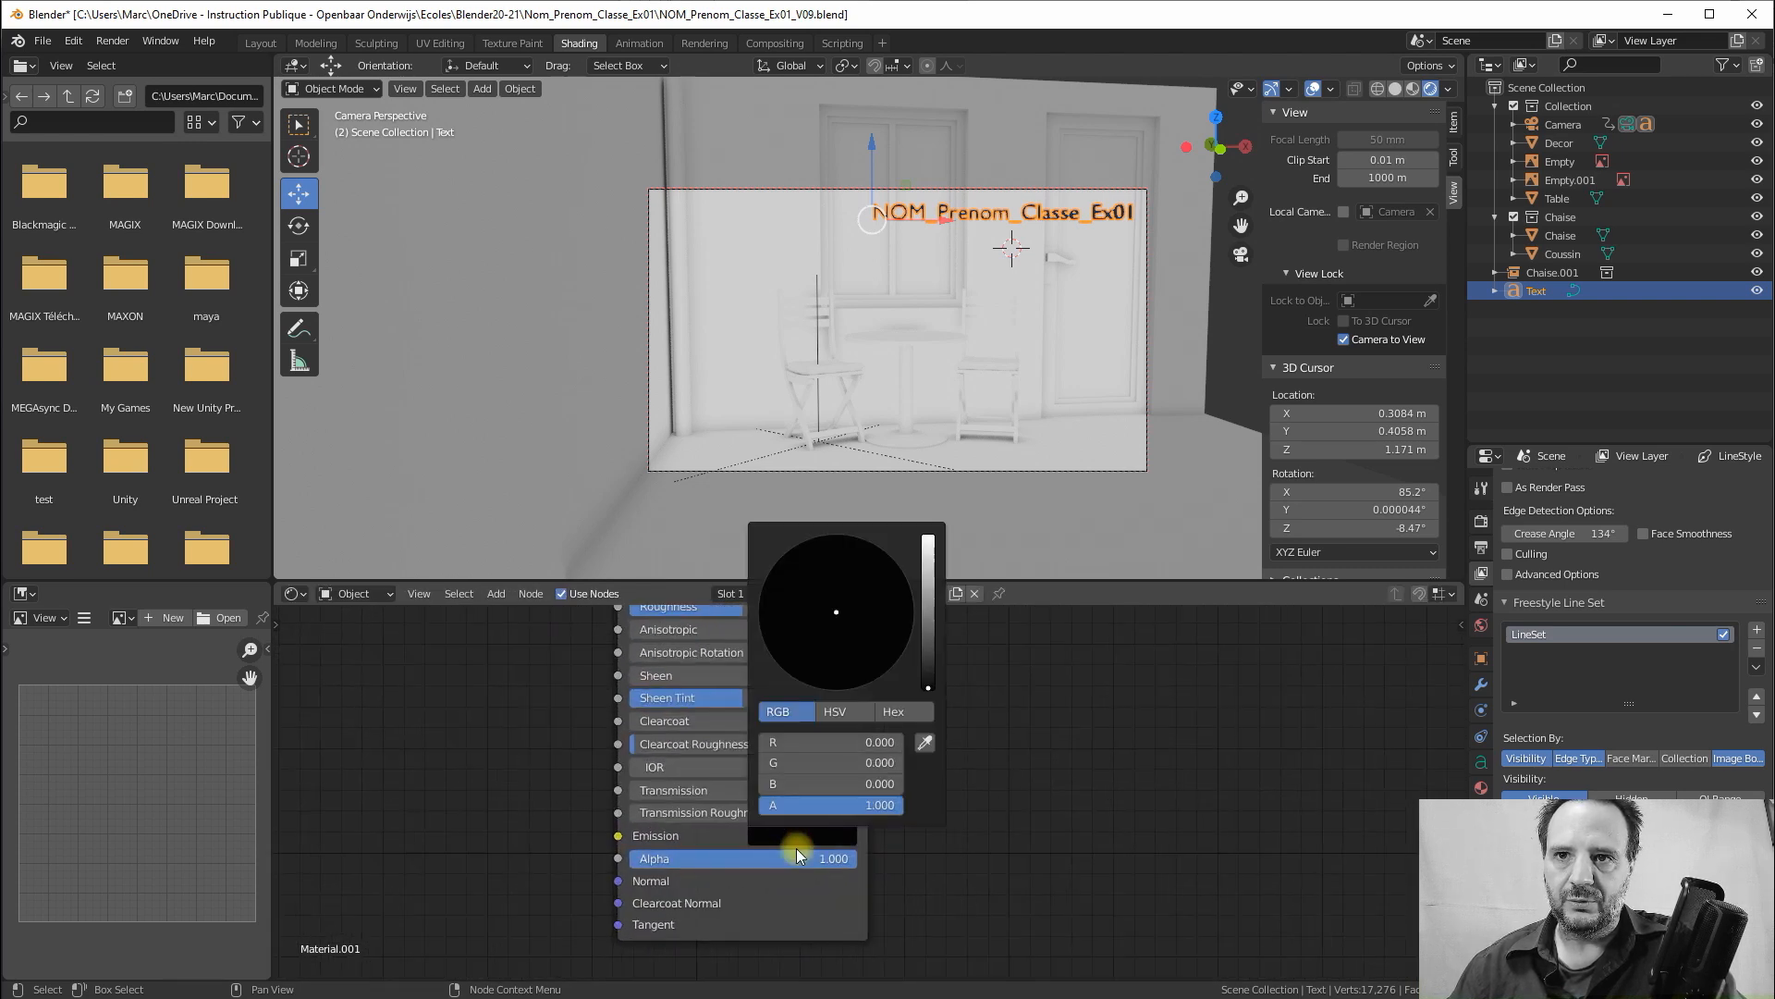
{"action": "left_click_drag", "start_coordinate": [923, 646], "coordinate": [928, 608]}
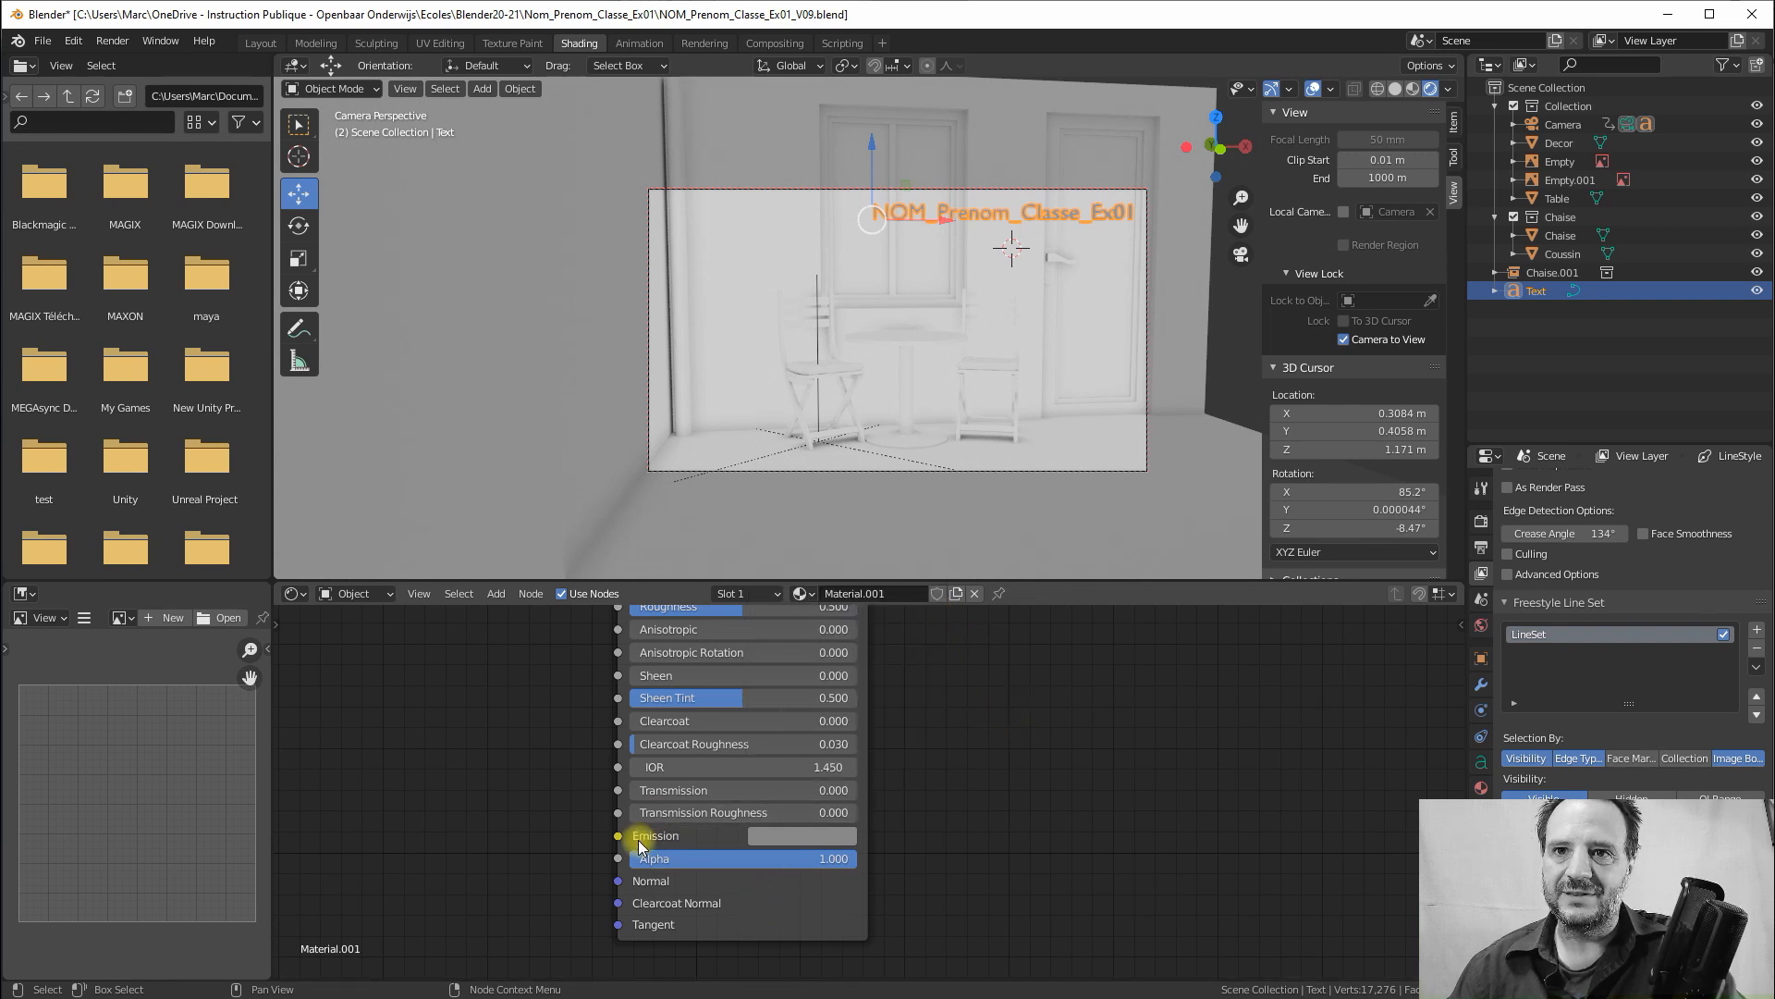
Tint the text label material's Emission violet-blue with R 0.239, G 0.280, B 0.576, and deselect the label
{"action": "left_click", "coordinate": [777, 838]}
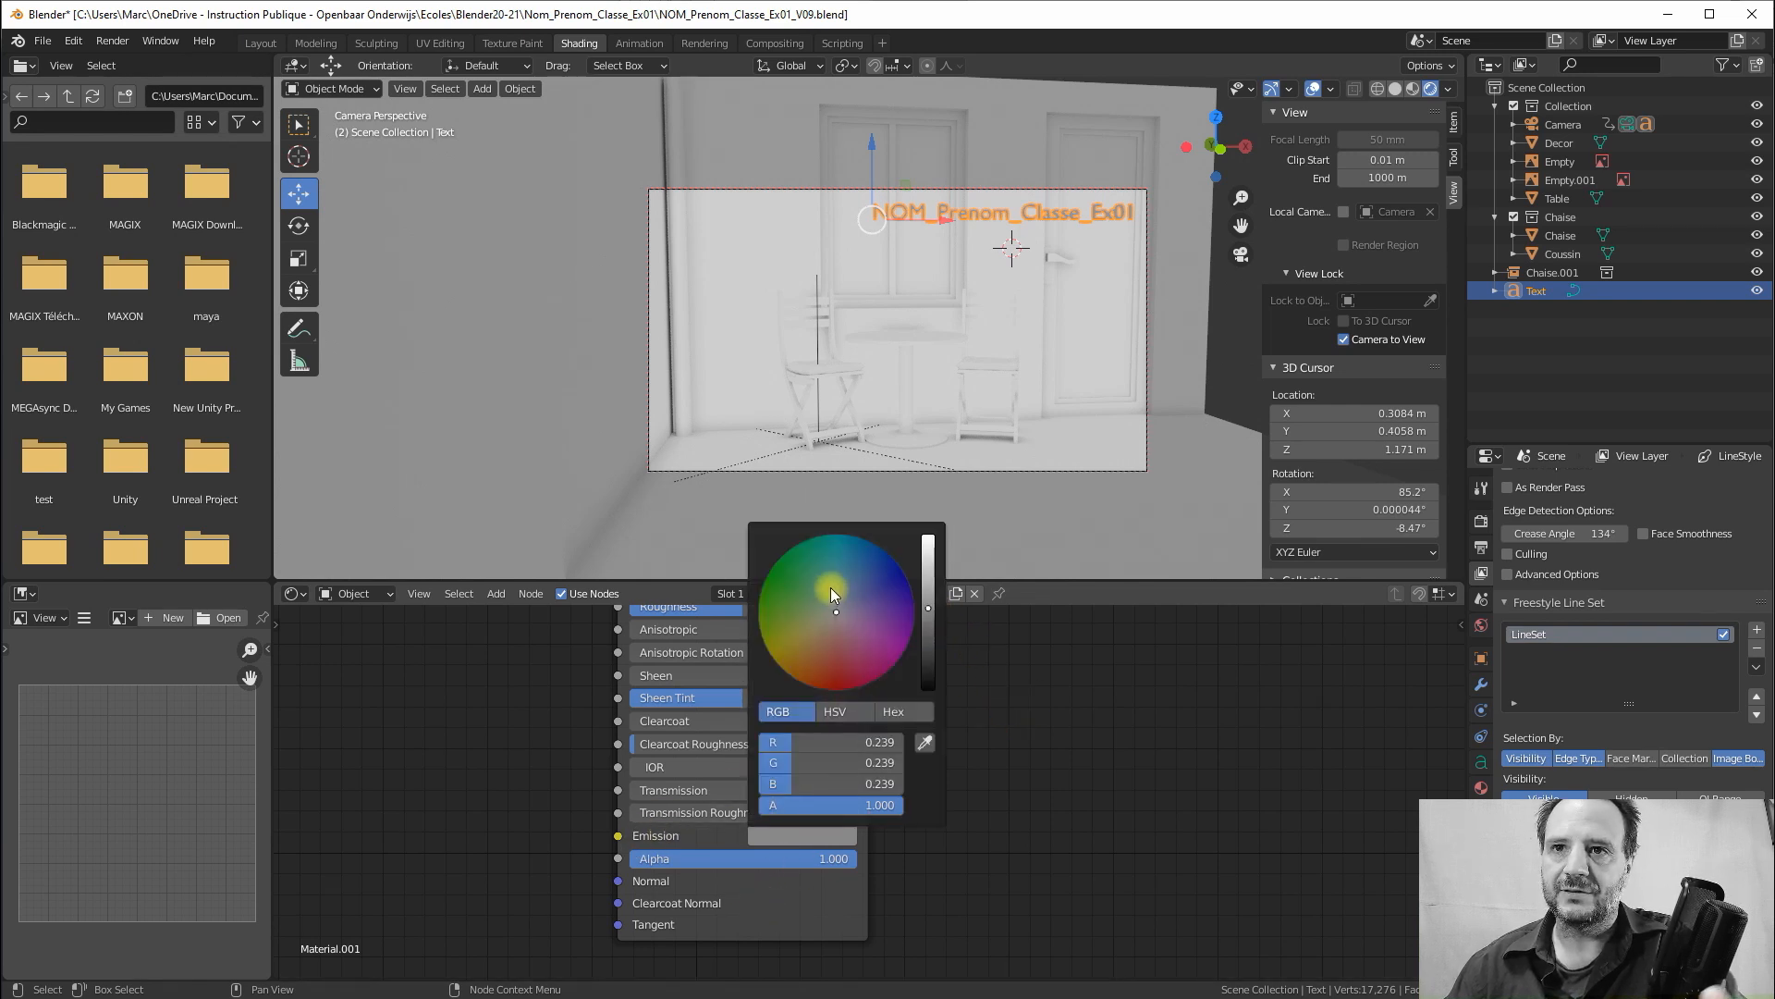
{"action": "left_click_drag", "start_coordinate": [838, 610], "coordinate": [857, 597]}
{"action": "scroll", "coordinate": [840, 596], "scroll_direction": "up", "scroll_amount": 5}
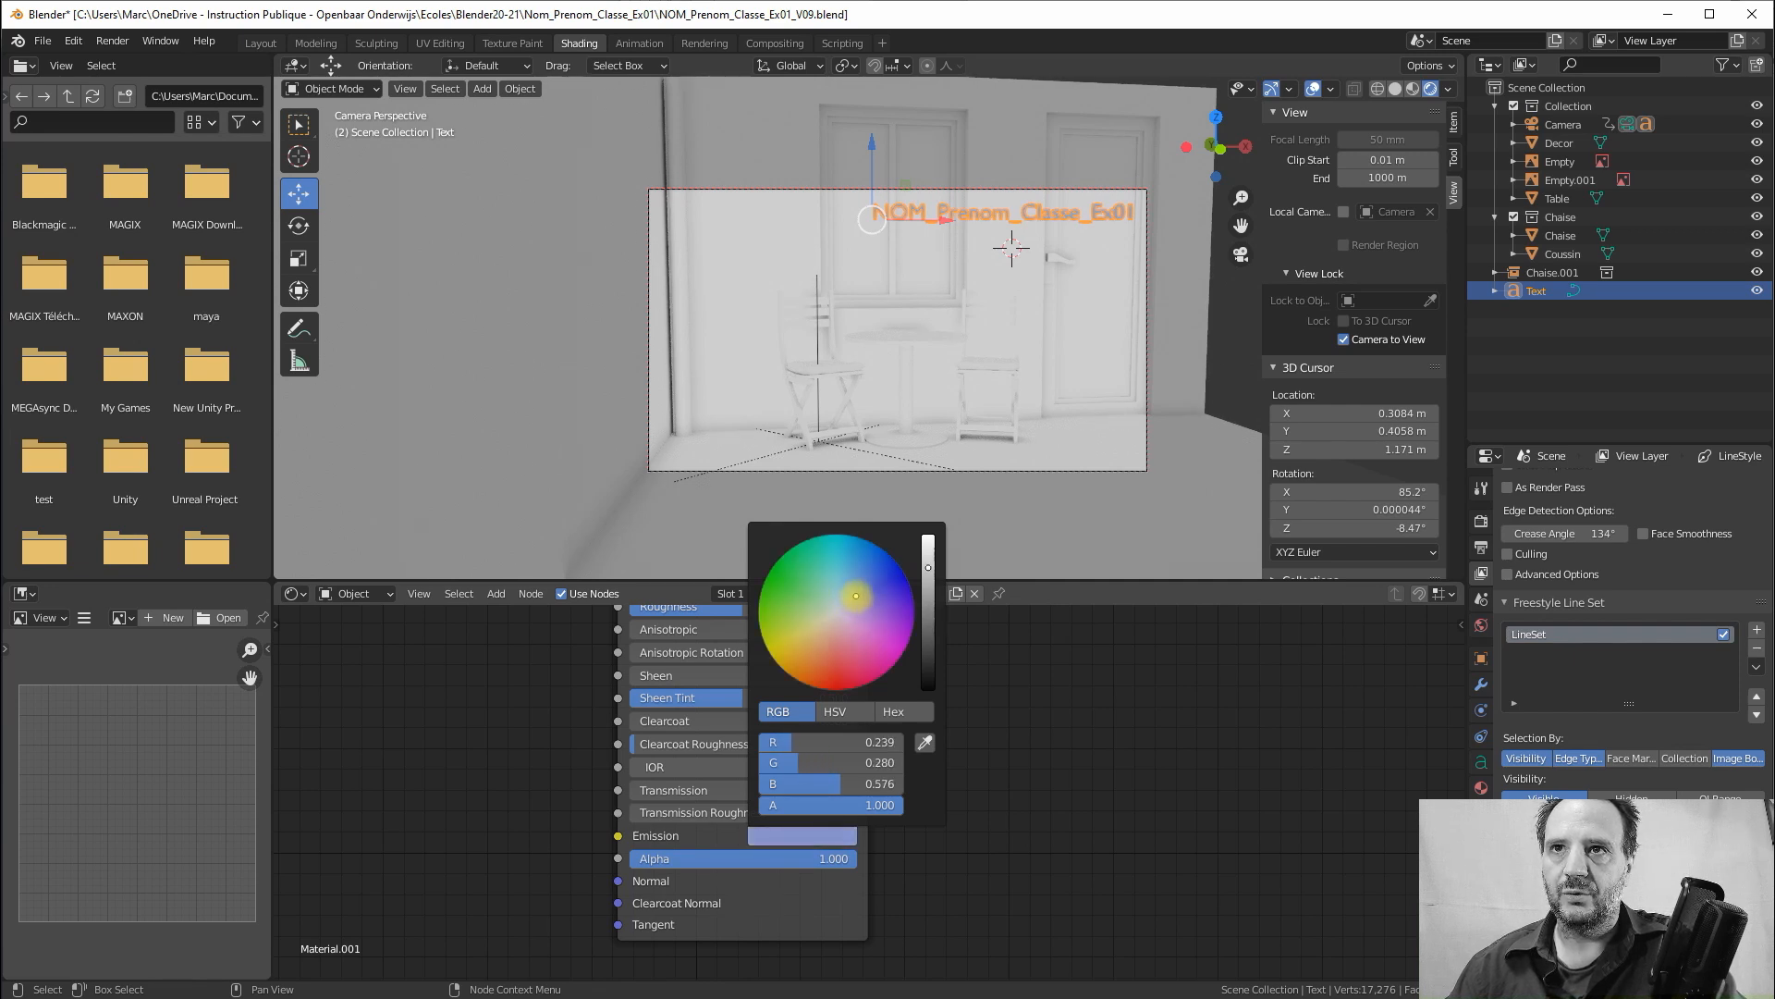
{"action": "left_click", "coordinate": [980, 660]}
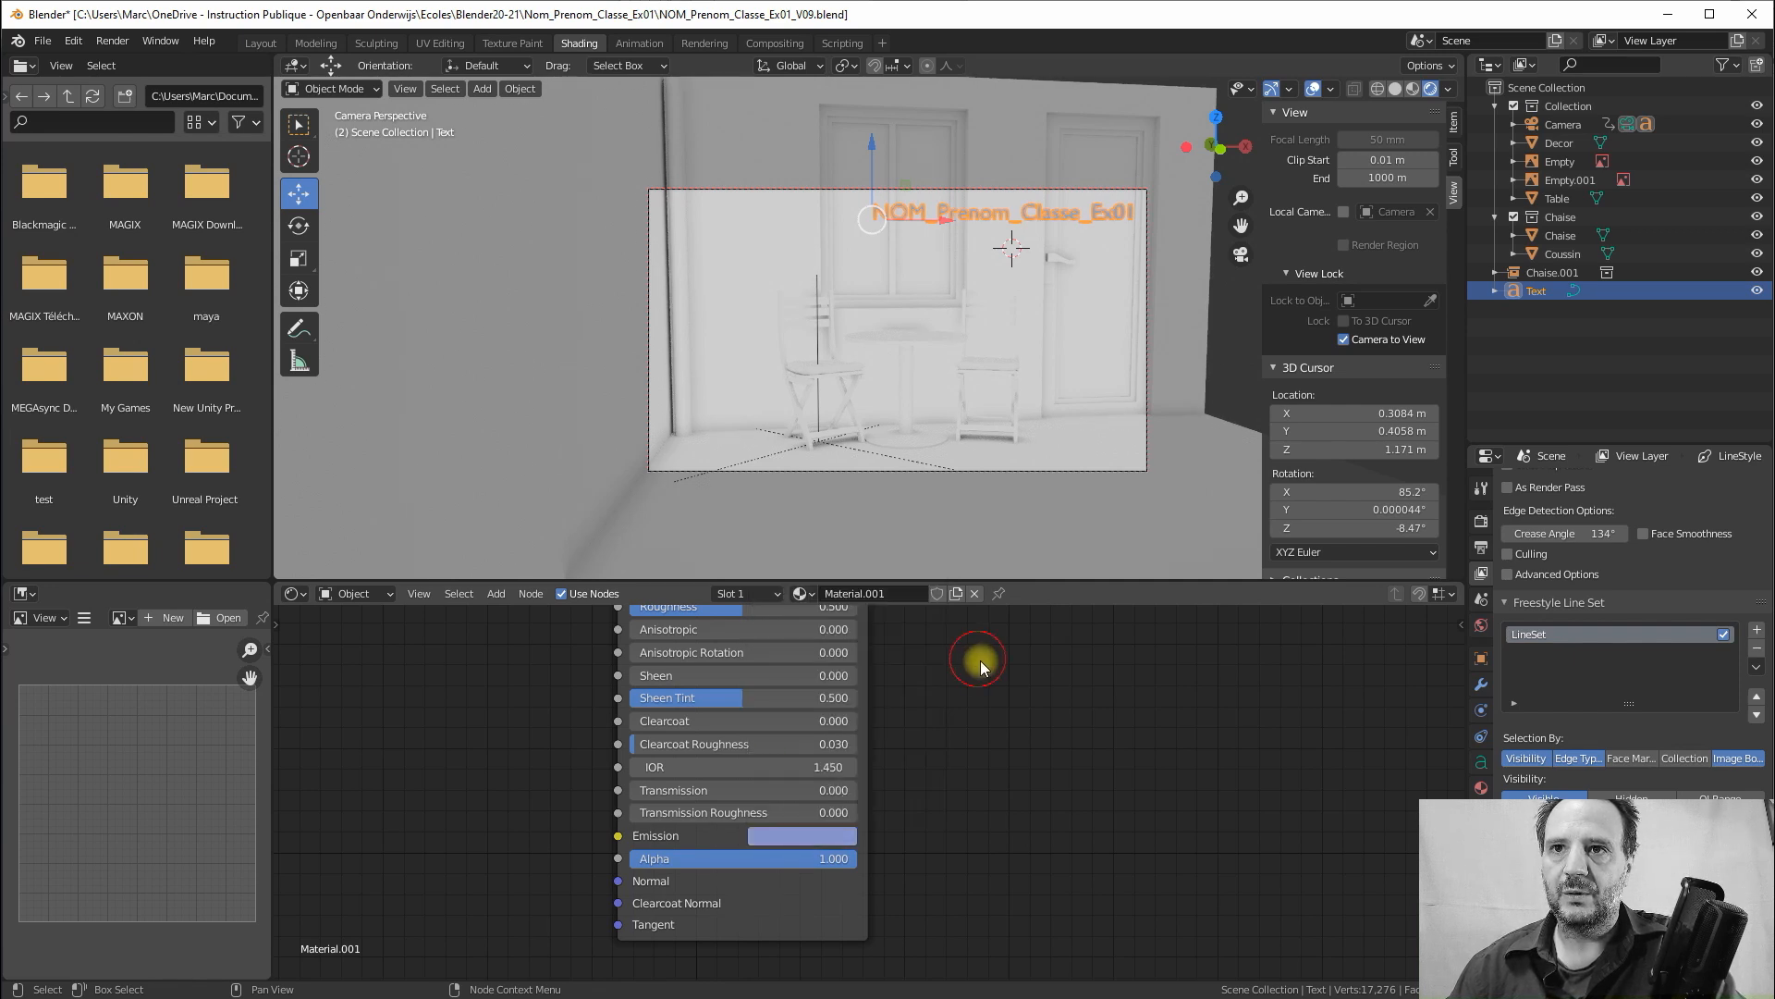
{"action": "left_click", "coordinate": [1035, 444]}
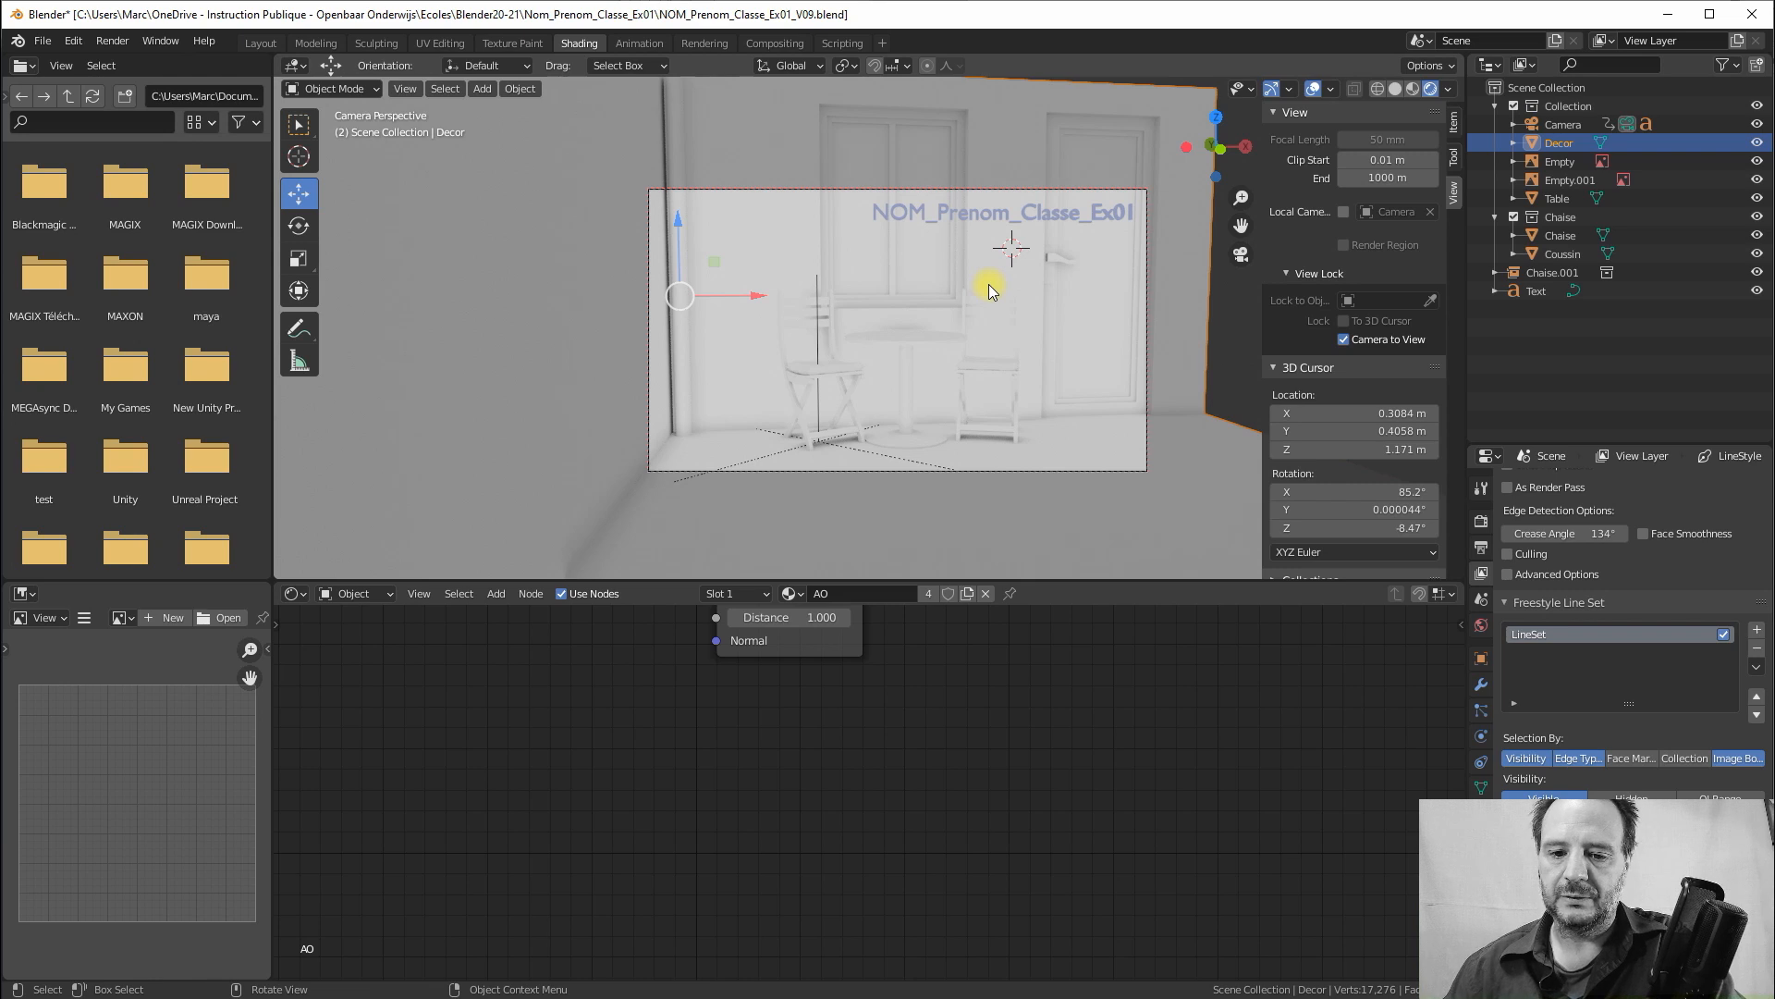
Render the camera image and examine the ambient occlusion, Freestyle lines and label, especially the line density on the pipe
{"action": "left_click", "coordinate": [112, 41]}
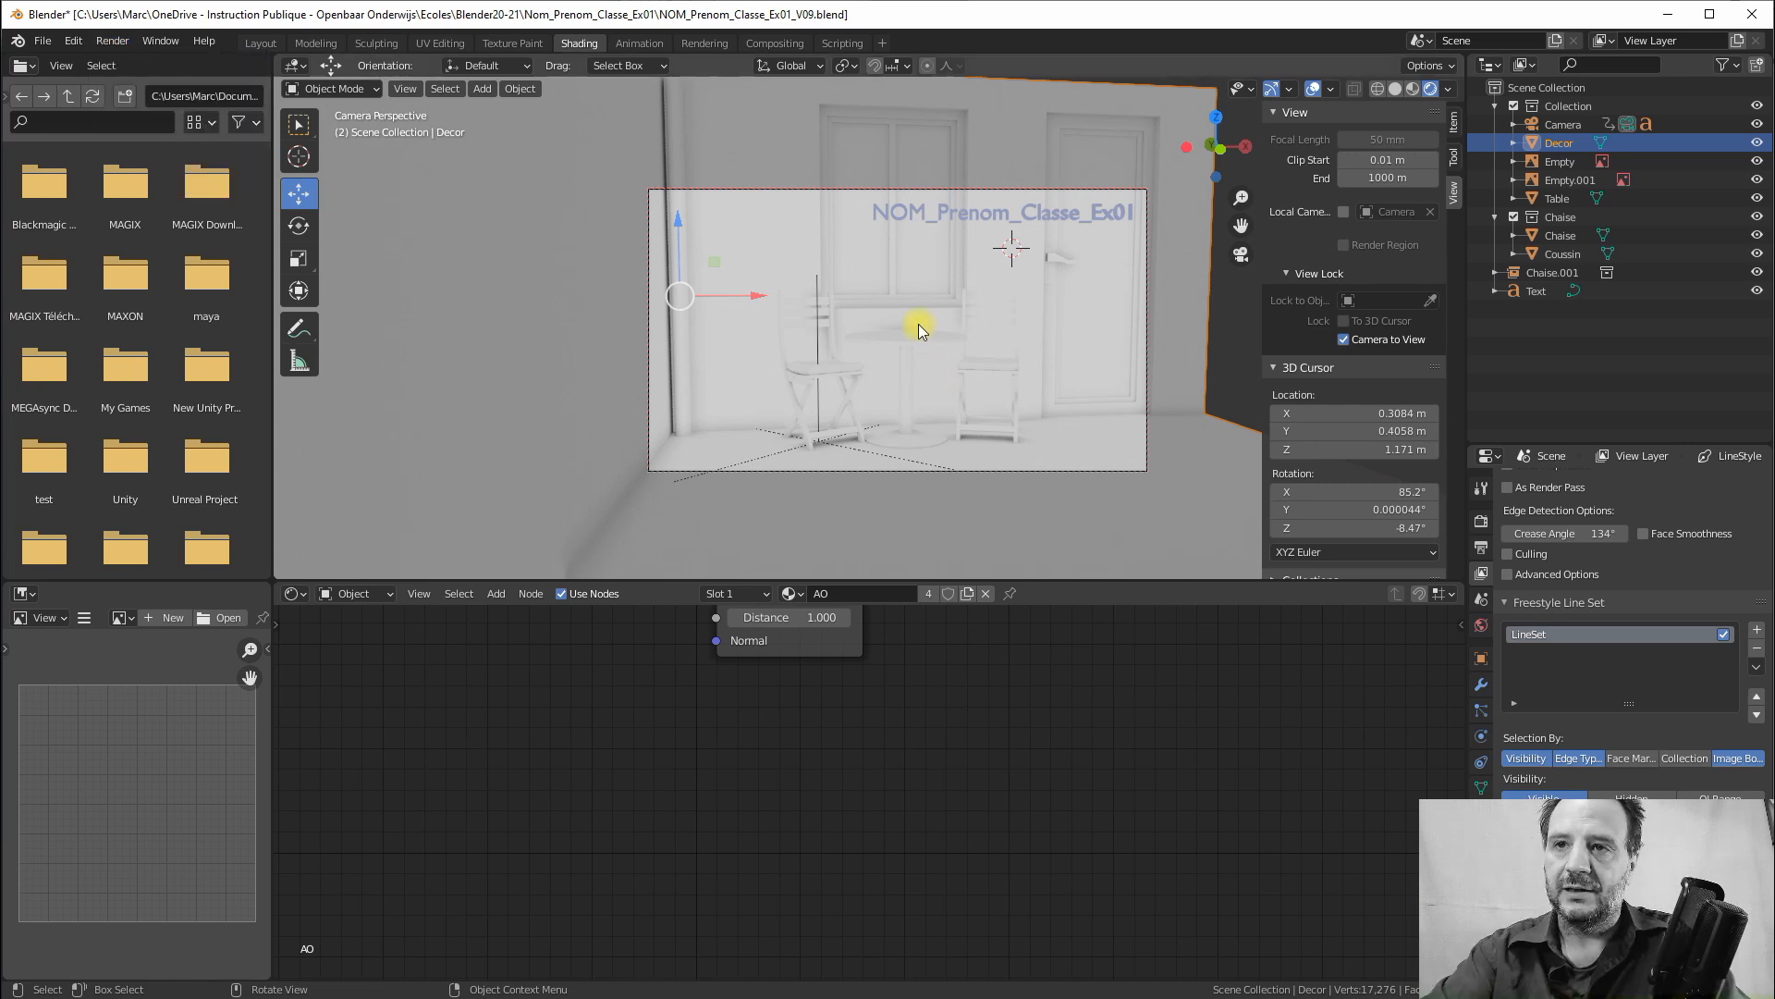
{"action": "key", "text": "F12"}
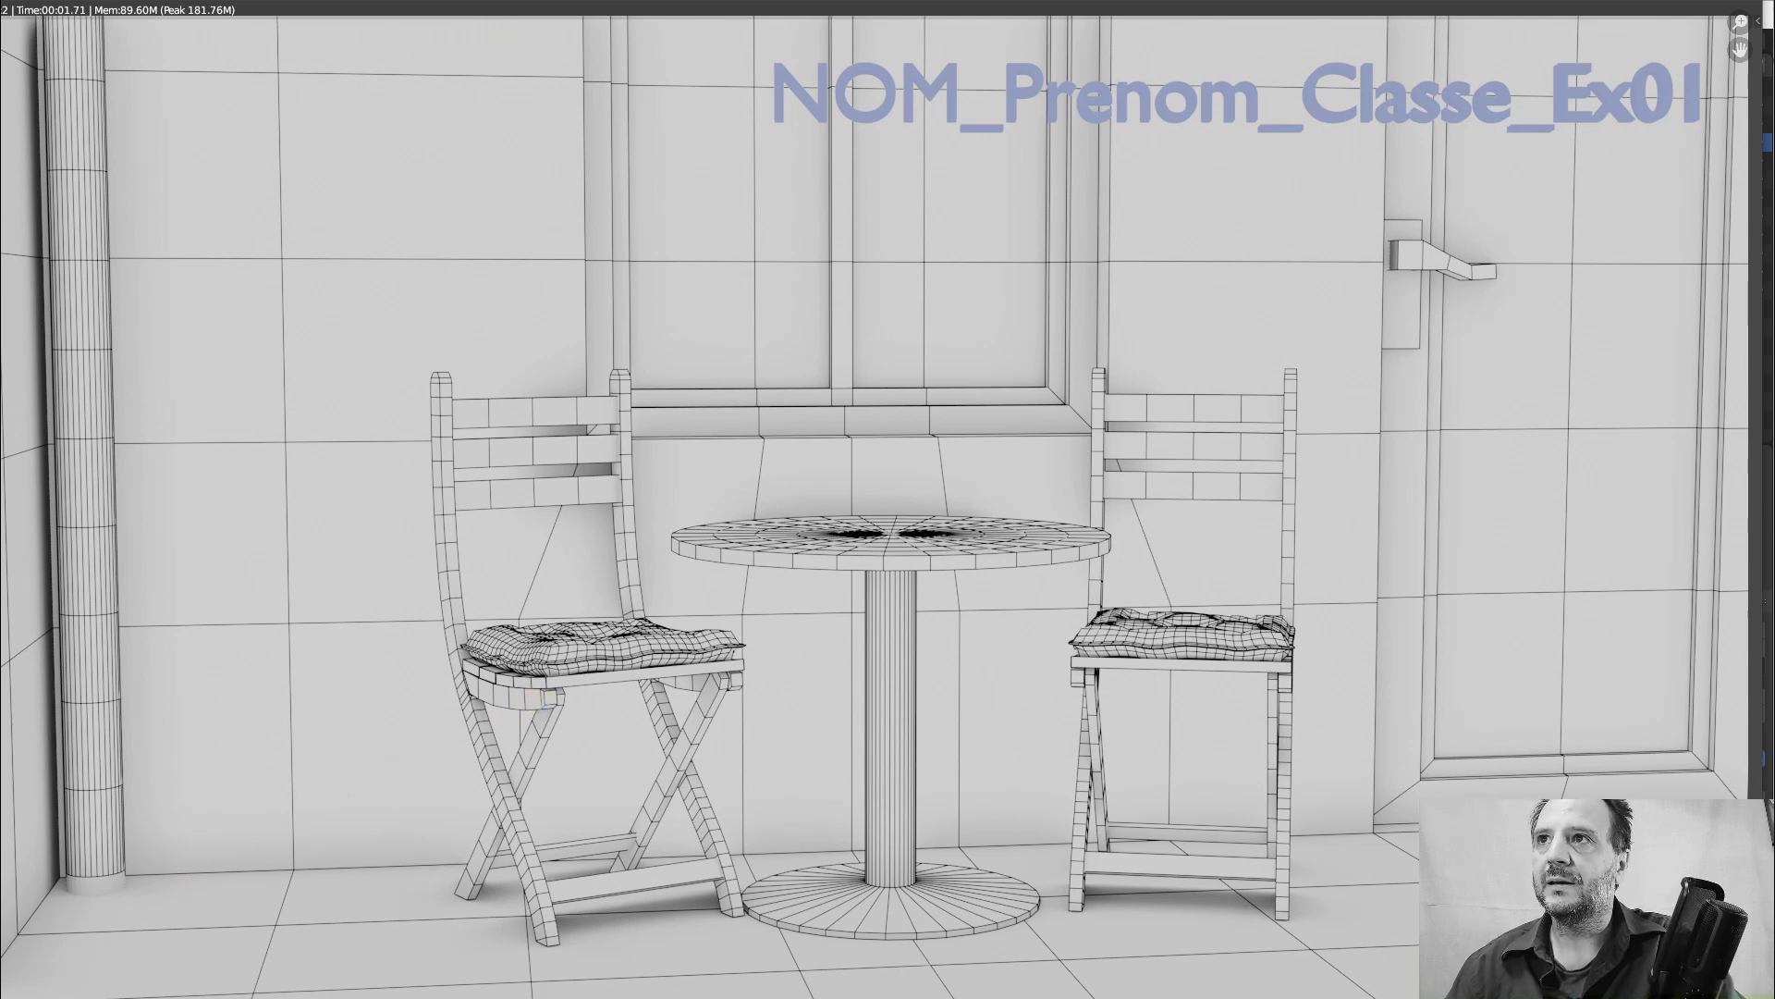
{"action": "key", "text": "Escape"}
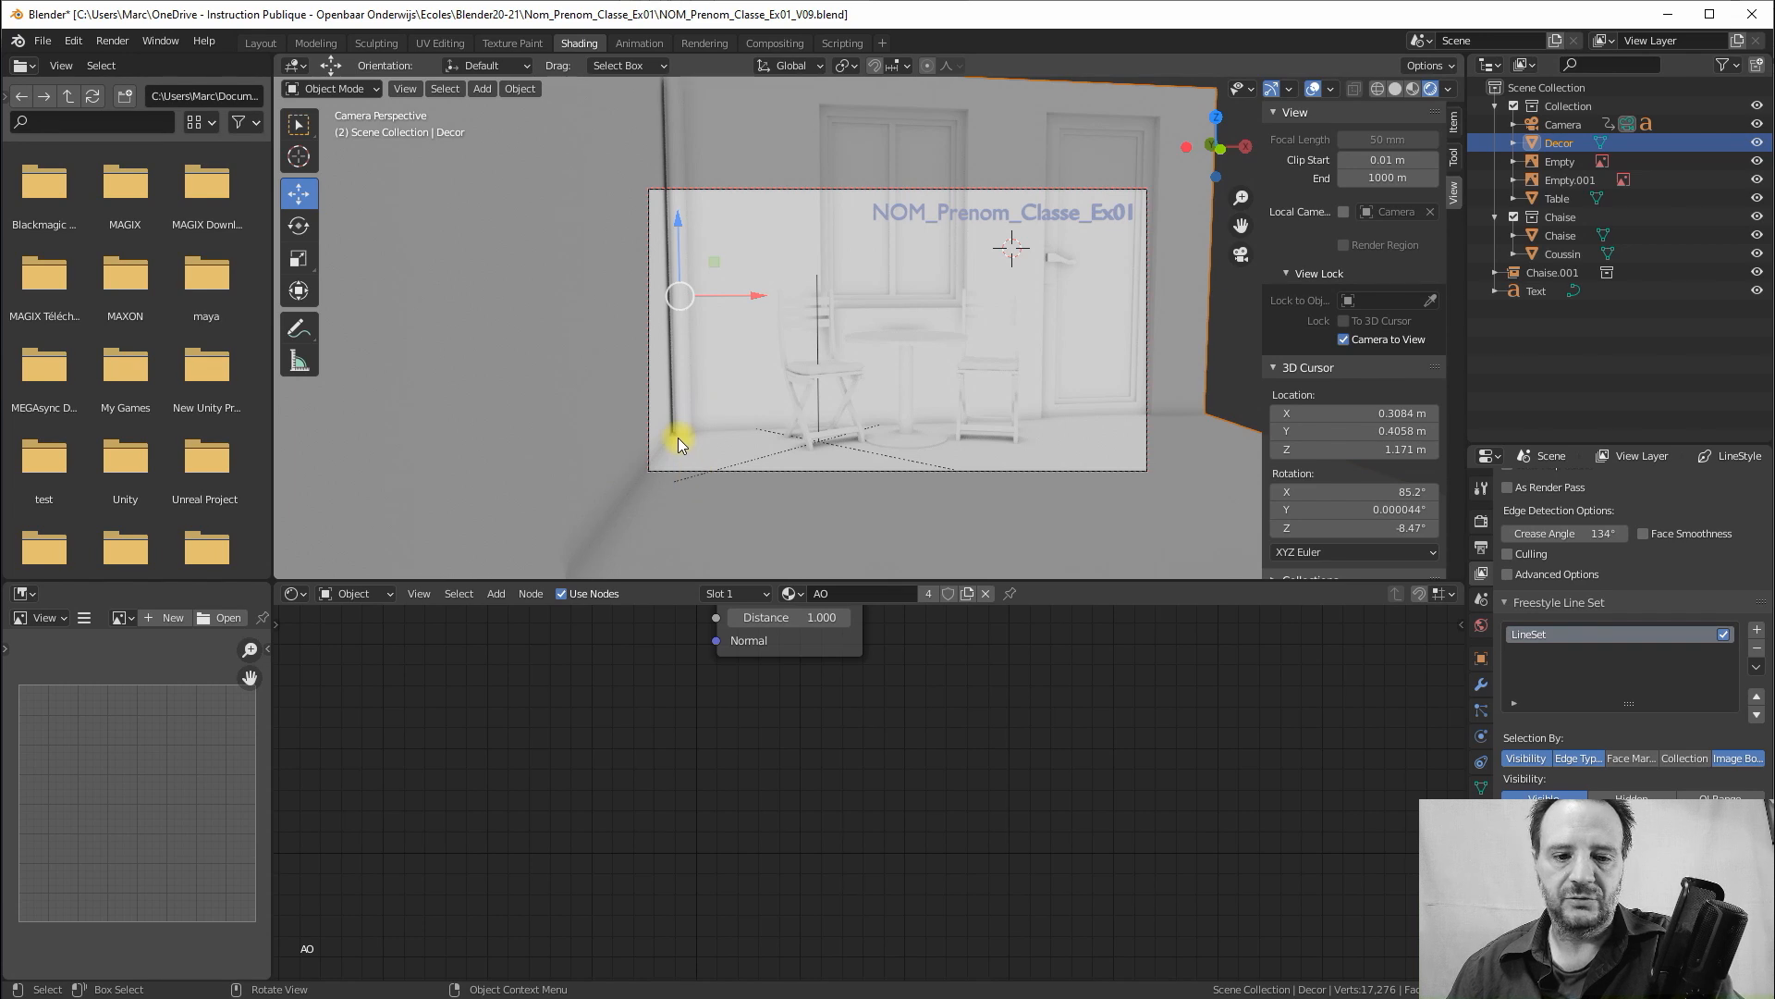
In Edit Mode on the Decor object, dissolve every other vertical edge loop of the cylindrical pipe in the wall corner
{"action": "key", "text": "Tab"}
{"action": "scroll", "coordinate": [687, 439], "scroll_direction": "up", "scroll_amount": 3}
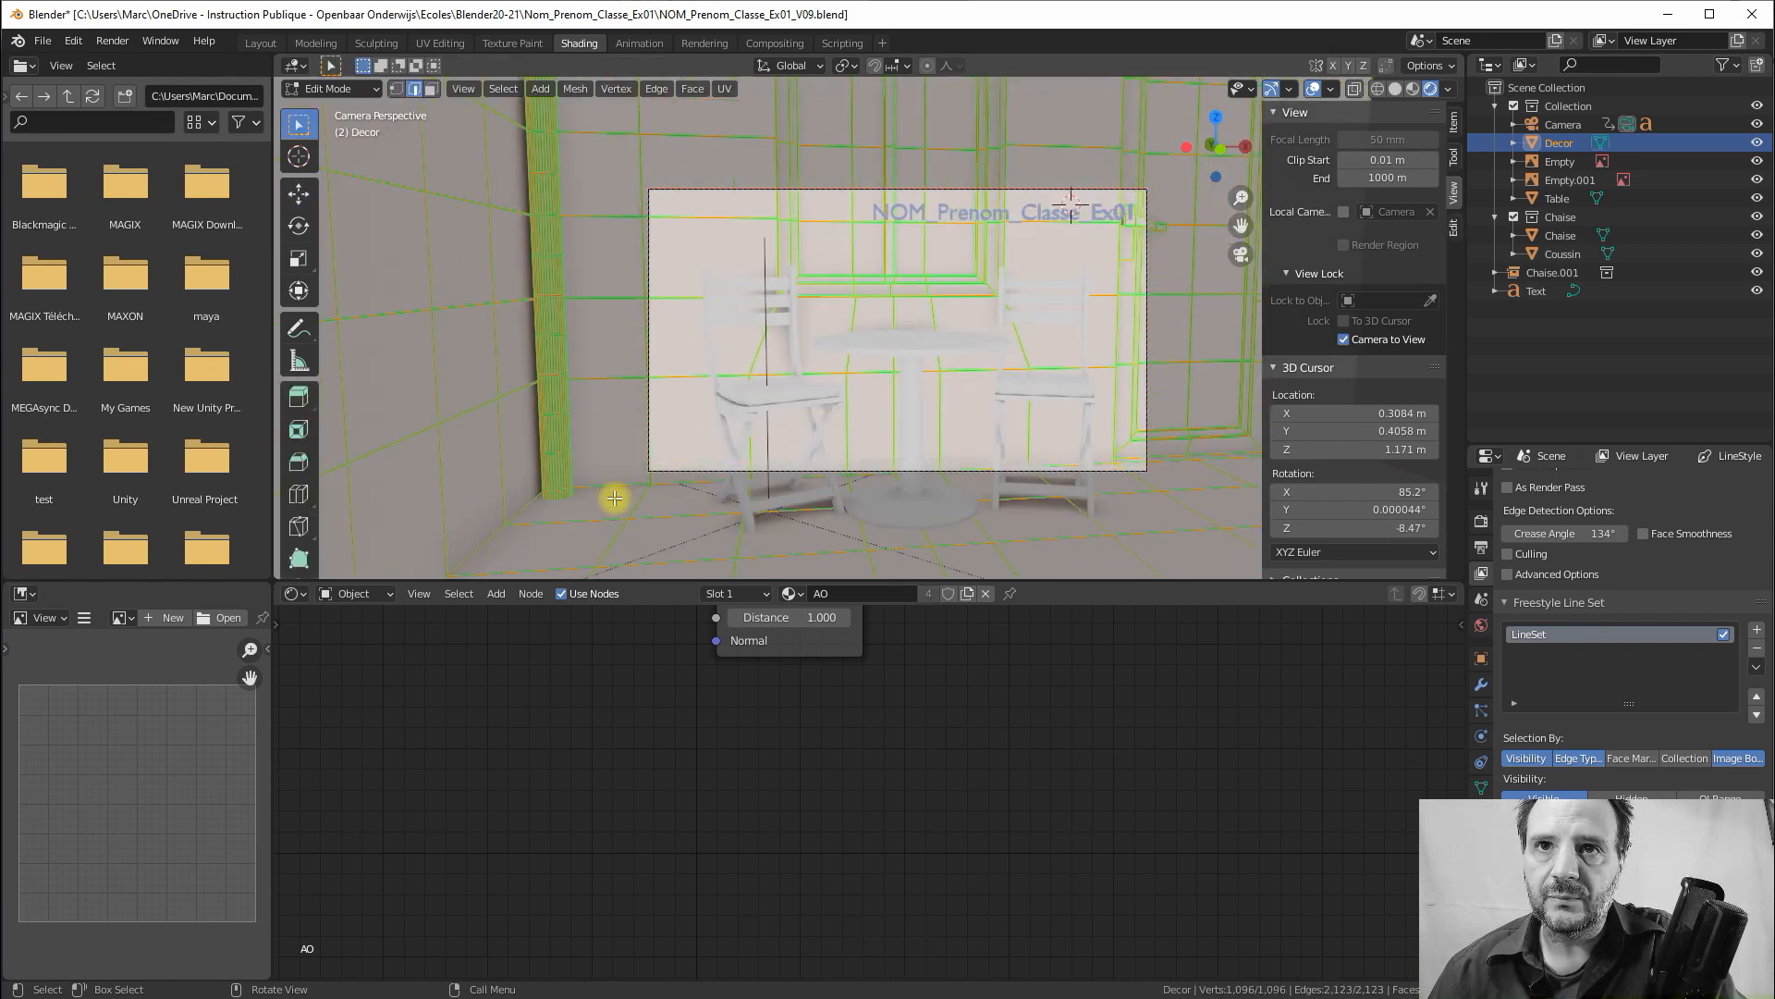
{"action": "scroll", "coordinate": [614, 498], "scroll_direction": "down", "scroll_amount": 4}
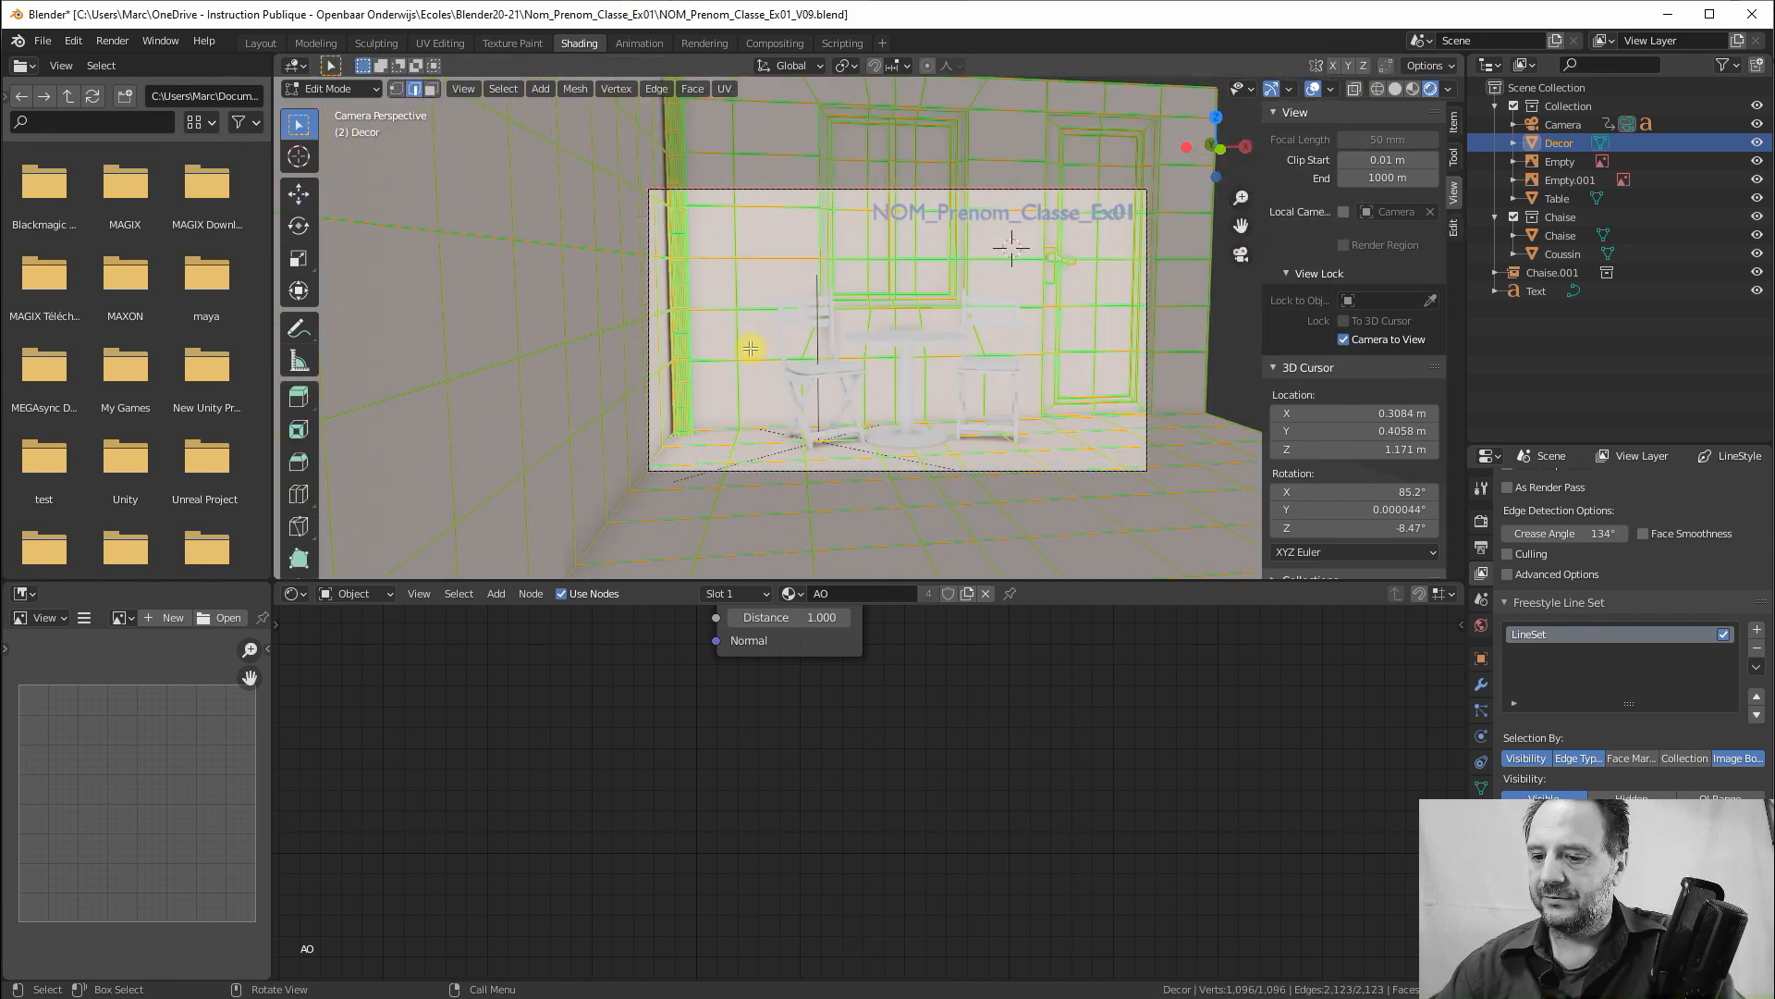
{"action": "key", "text": "KP_0"}
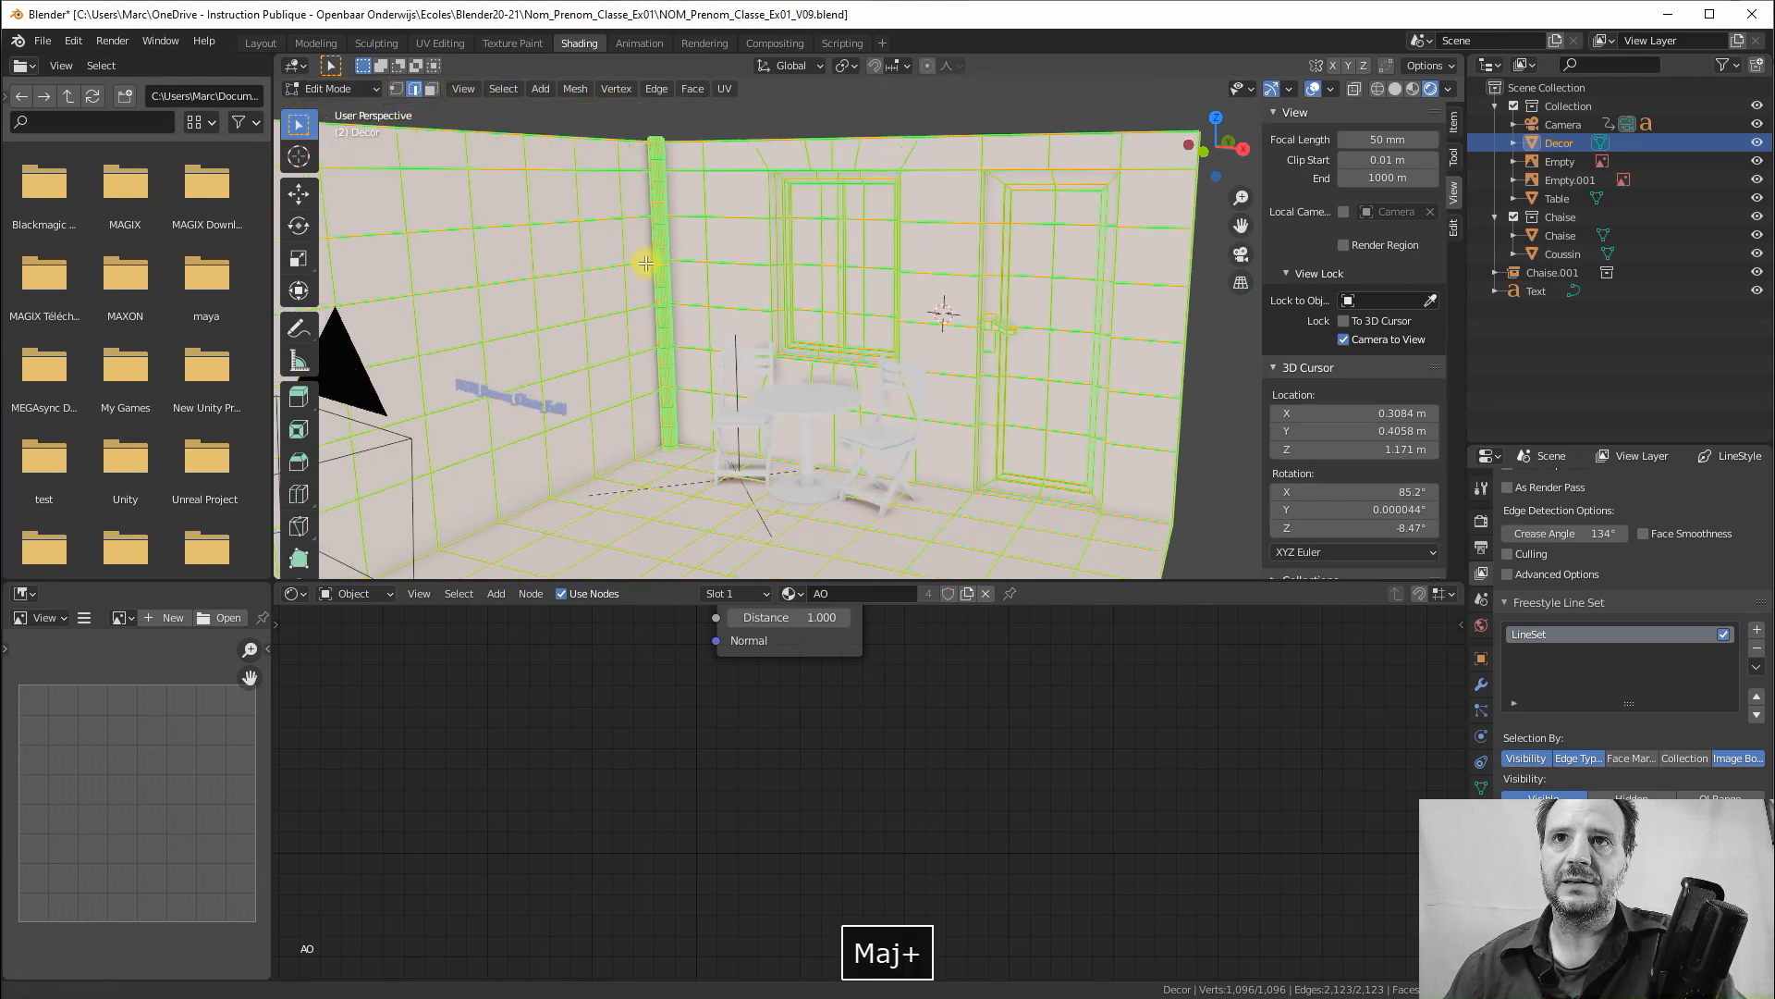
{"action": "middle_click_drag", "start_coordinate": [645, 264], "coordinate": [671, 370], "text": "shift"}
{"action": "scroll", "coordinate": [685, 259], "scroll_direction": "up", "scroll_amount": 5}
{"action": "middle_click_drag", "start_coordinate": [558, 219], "coordinate": [769, 431], "text": "shift"}
{"action": "scroll", "coordinate": [645, 358], "scroll_direction": "up", "scroll_amount": 3}
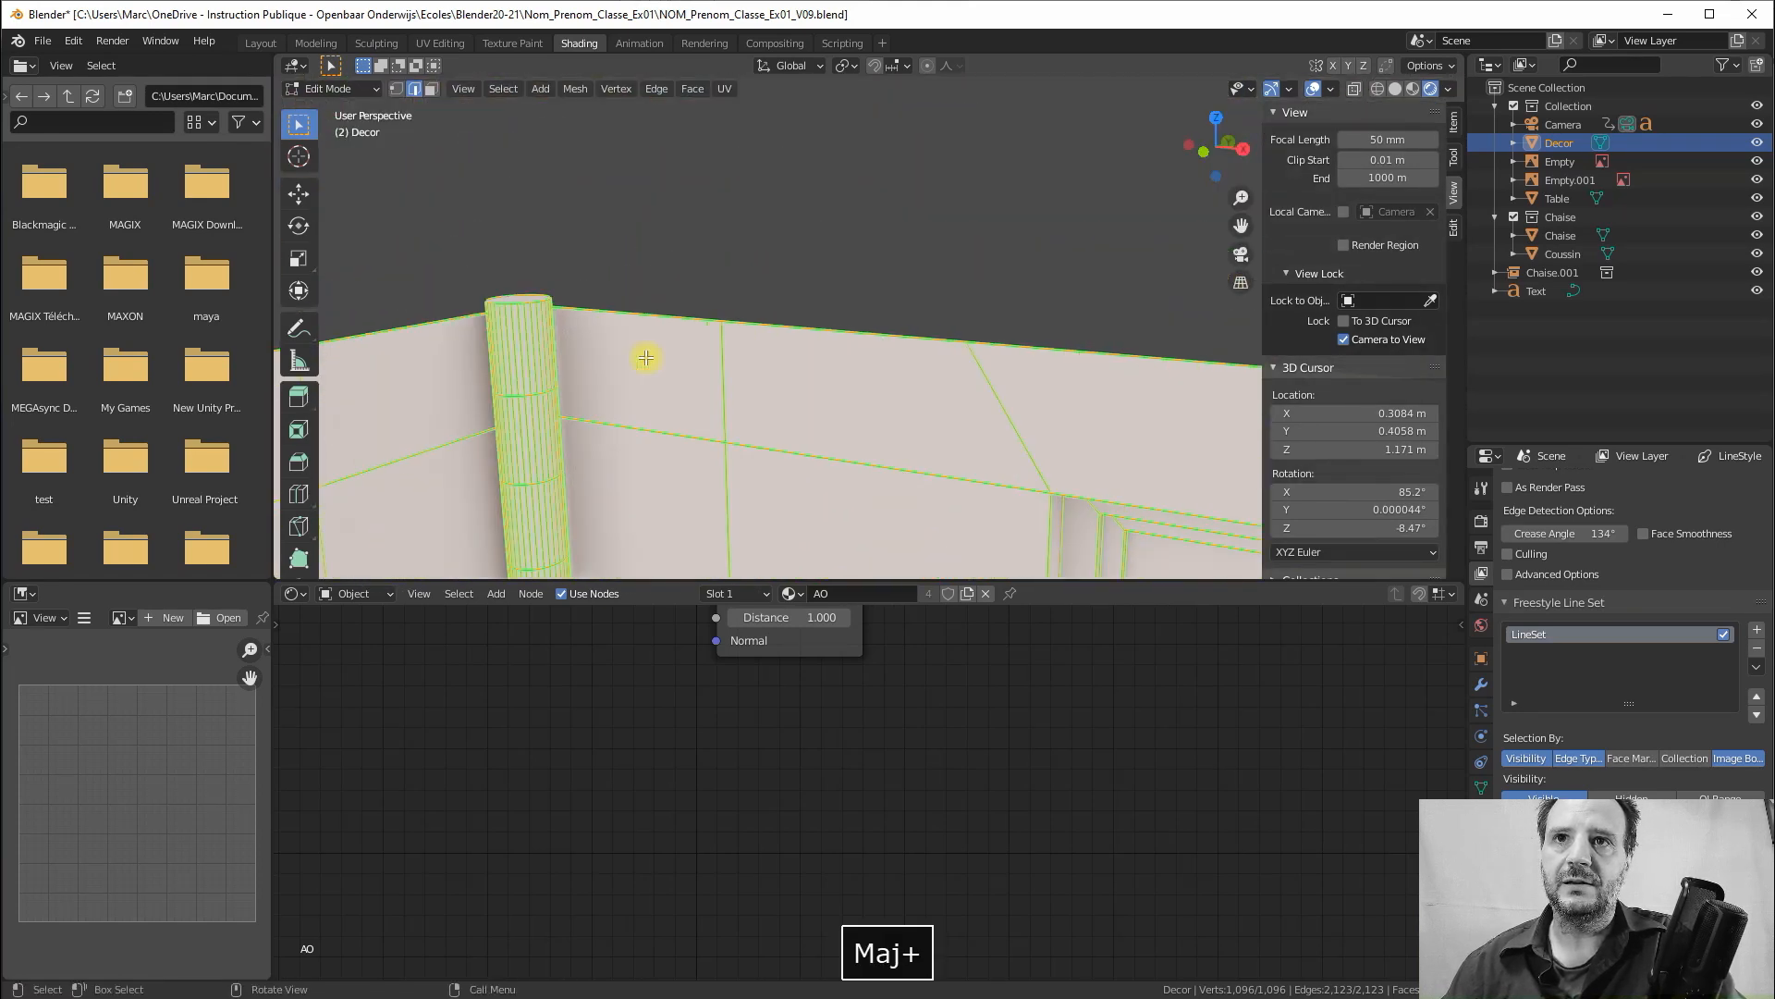
{"action": "scroll", "coordinate": [646, 358], "scroll_direction": "up", "scroll_amount": 5}
{"action": "middle_click_drag", "start_coordinate": [361, 348], "coordinate": [837, 396], "text": "shift"}
{"action": "scroll", "coordinate": [649, 373], "scroll_direction": "up", "scroll_amount": 2}
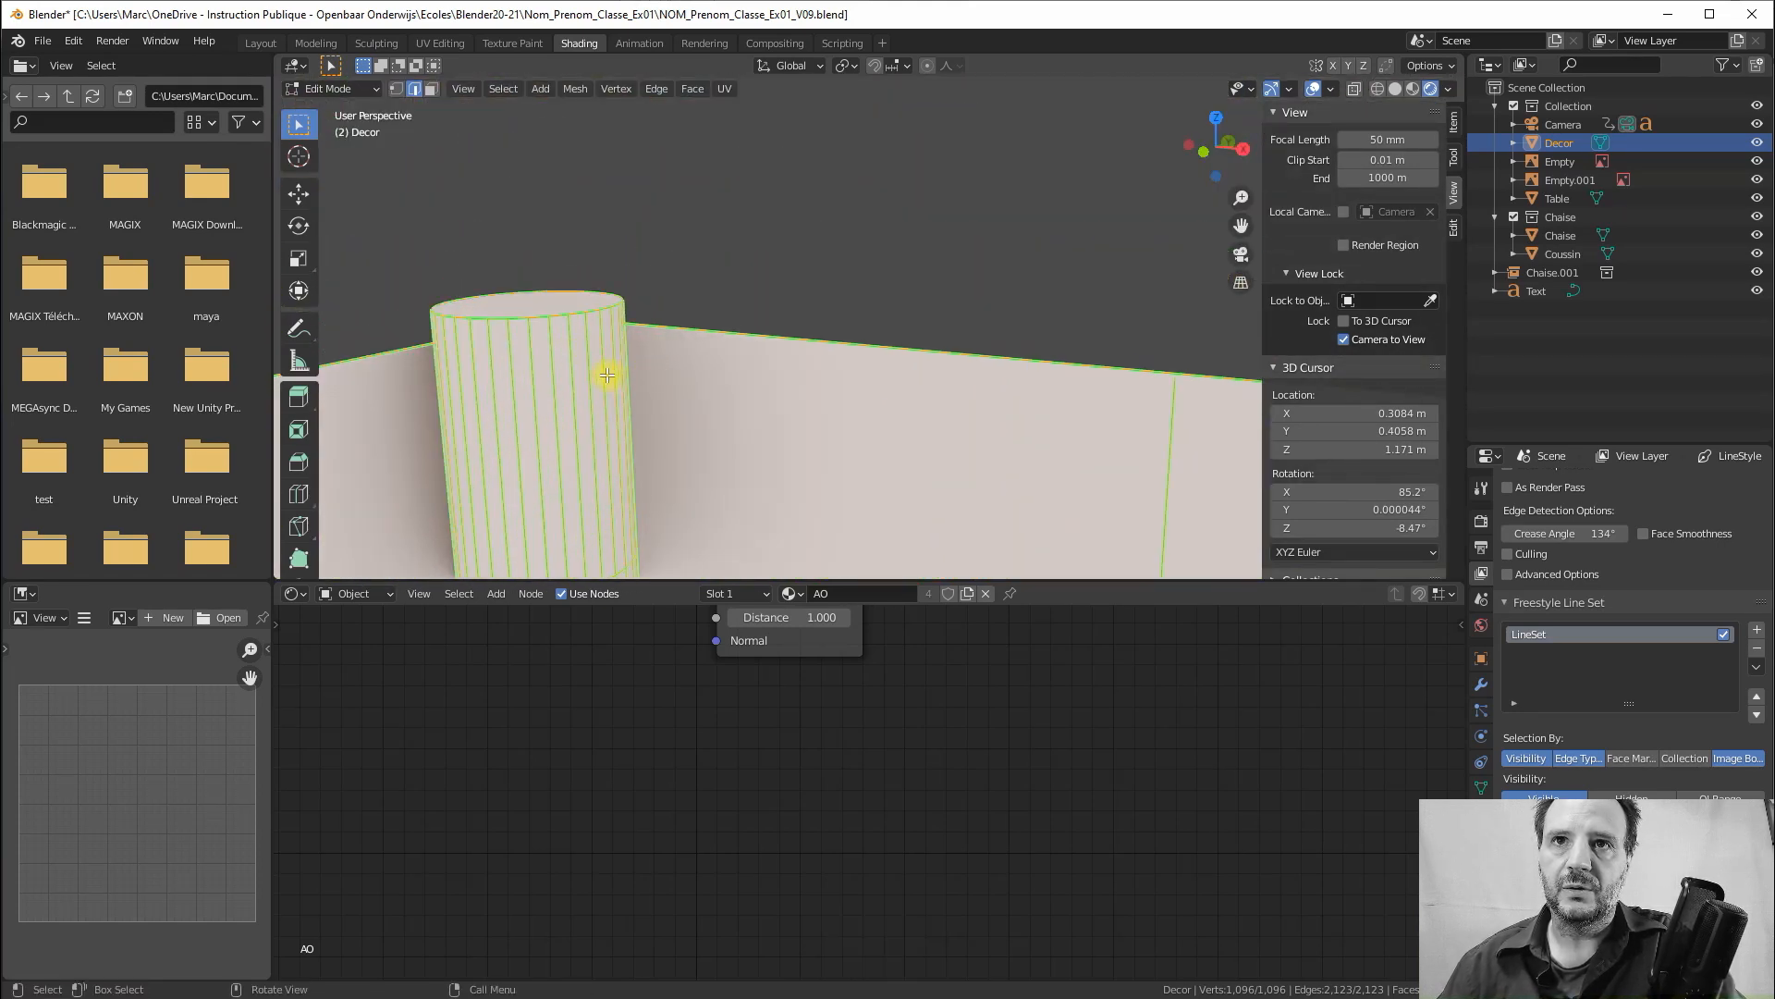
{"action": "scroll", "coordinate": [592, 372], "scroll_direction": "down", "scroll_amount": 2}
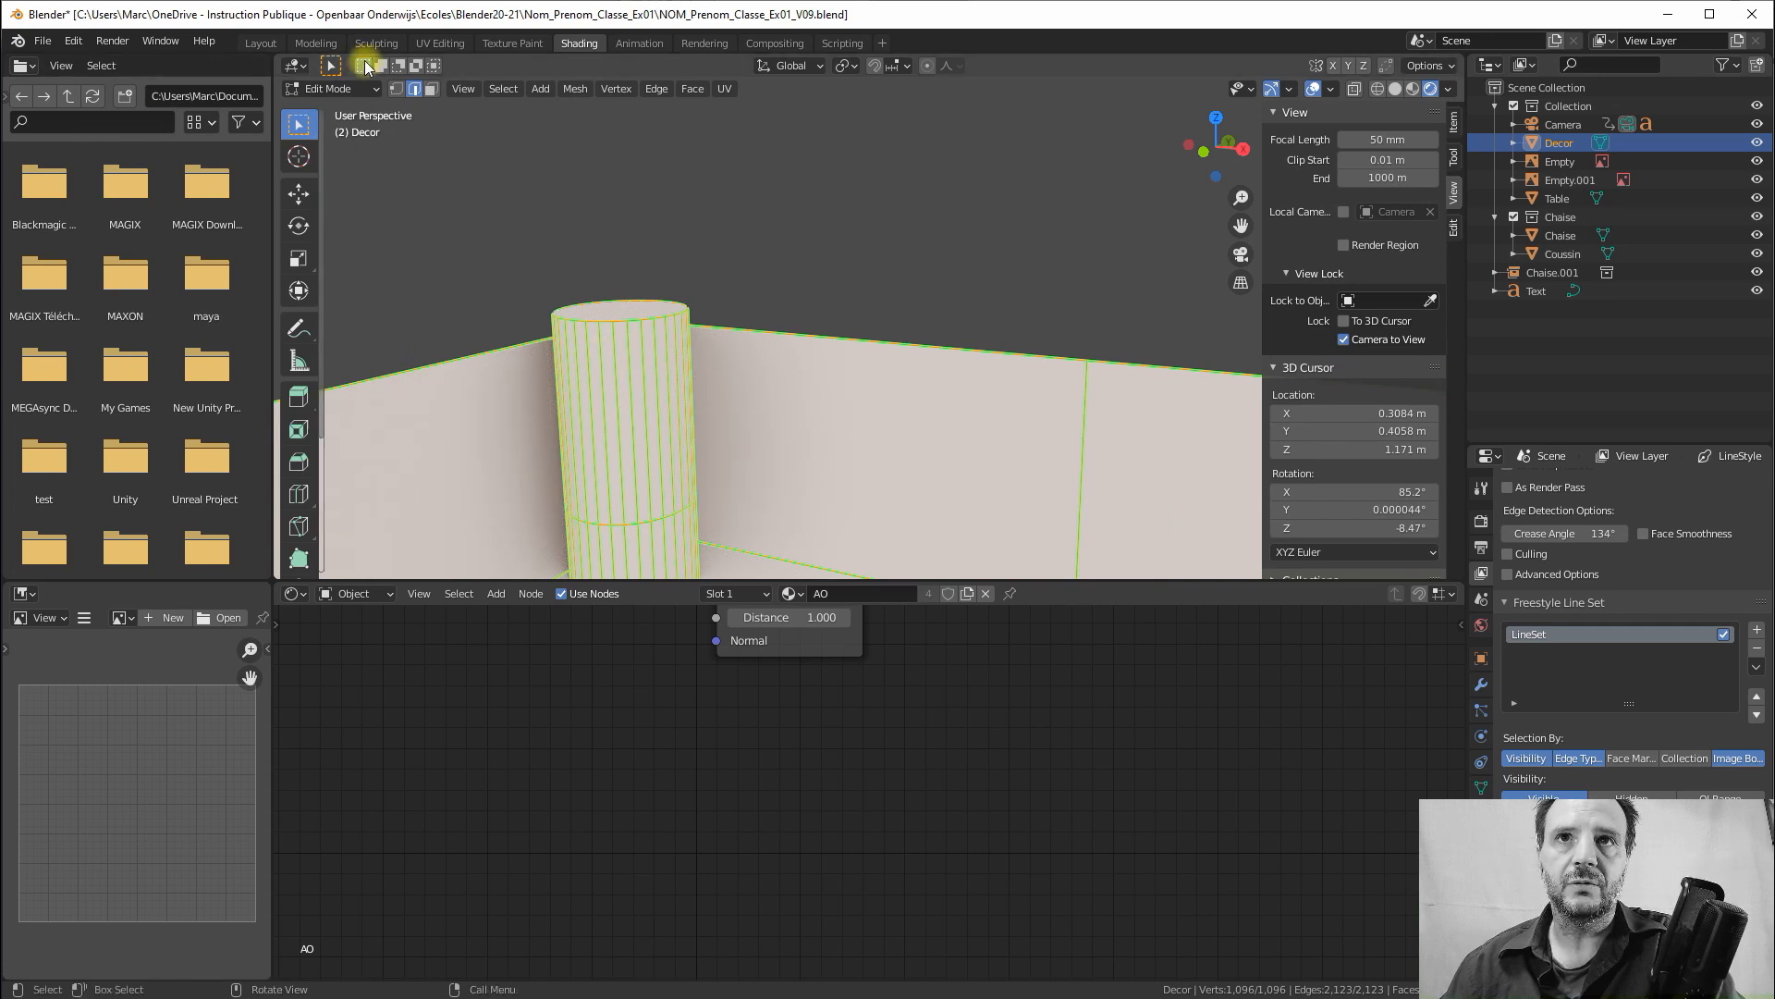
{"action": "left_click", "coordinate": [599, 364], "text": "alt"}
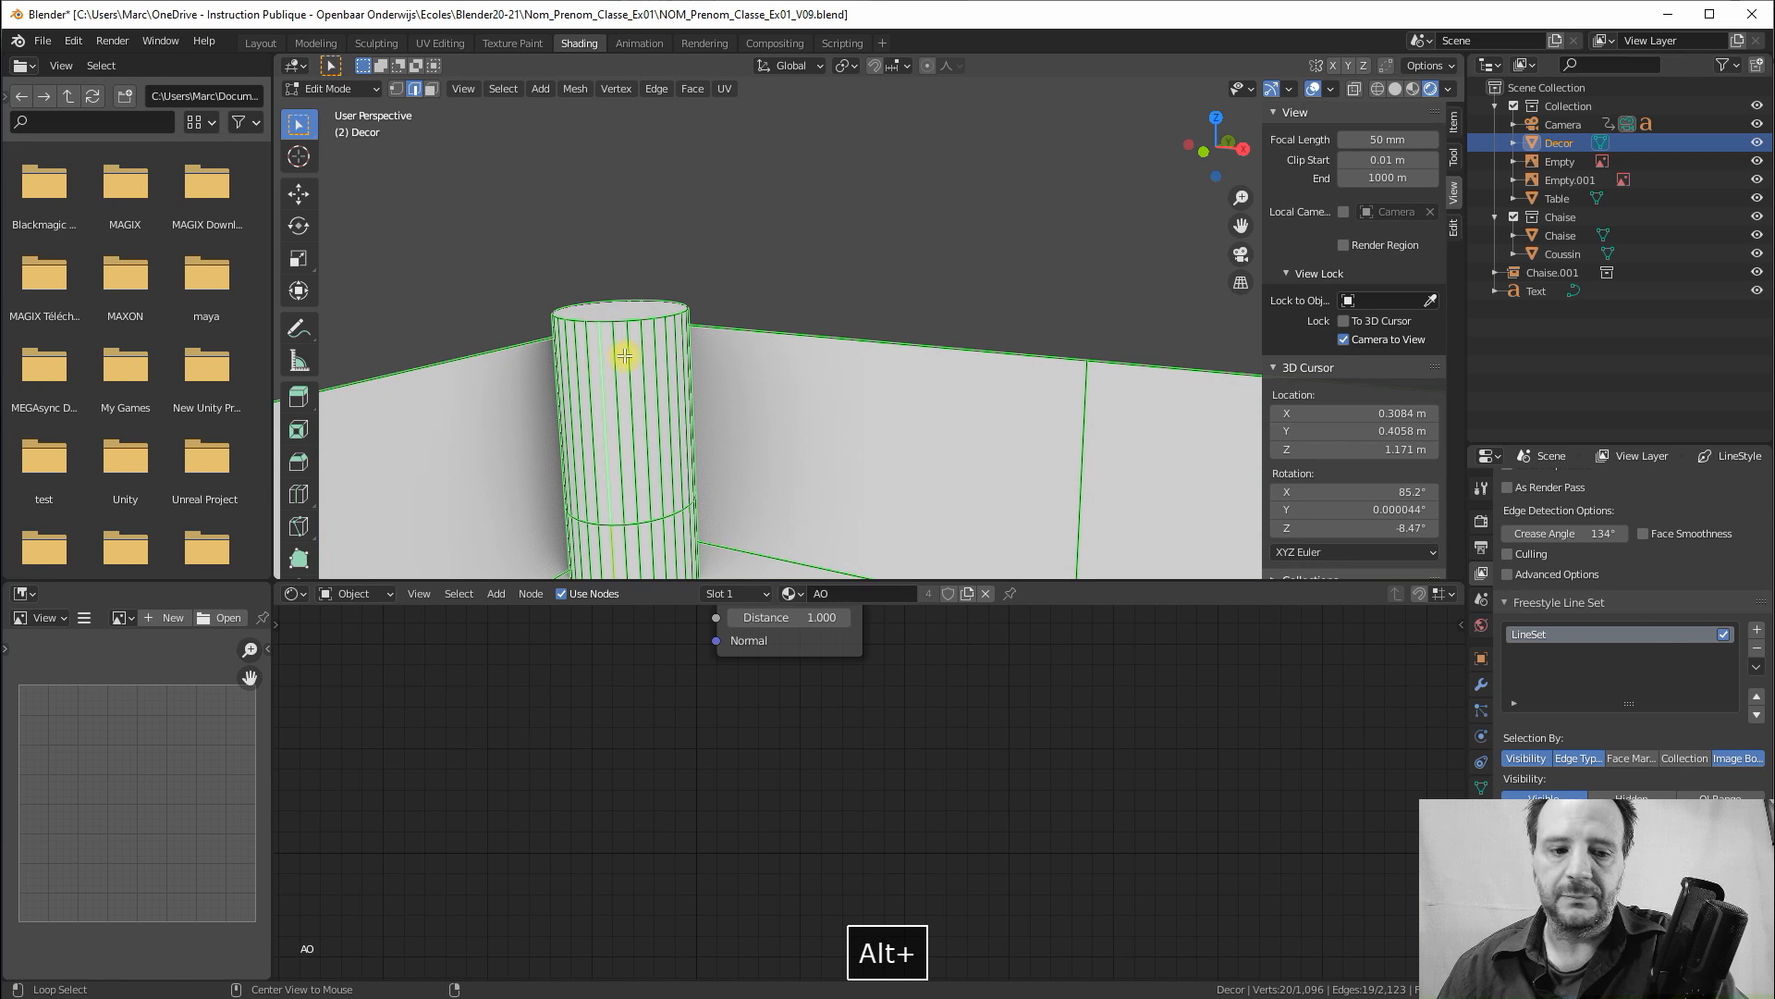
{"action": "left_click", "coordinate": [629, 340], "text": "alt+shift"}
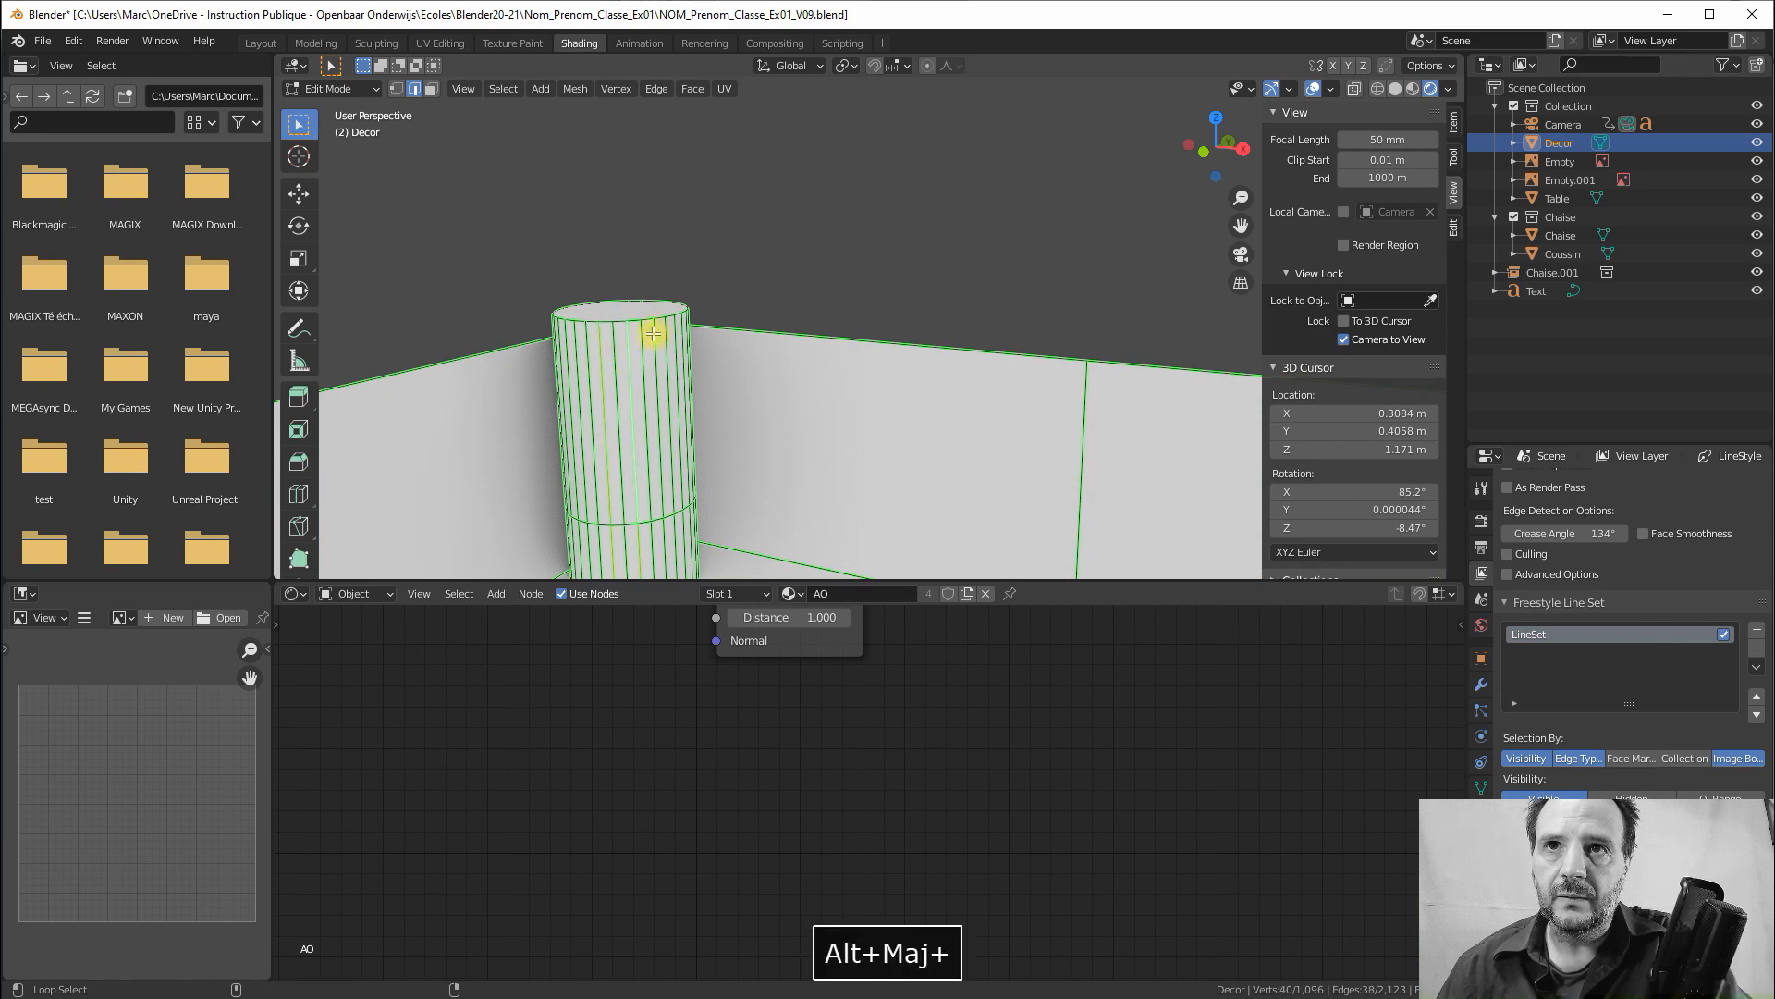
{"action": "left_click", "coordinate": [653, 345], "text": "alt+shift"}
{"action": "left_click", "coordinate": [676, 333], "text": "alt+shift"}
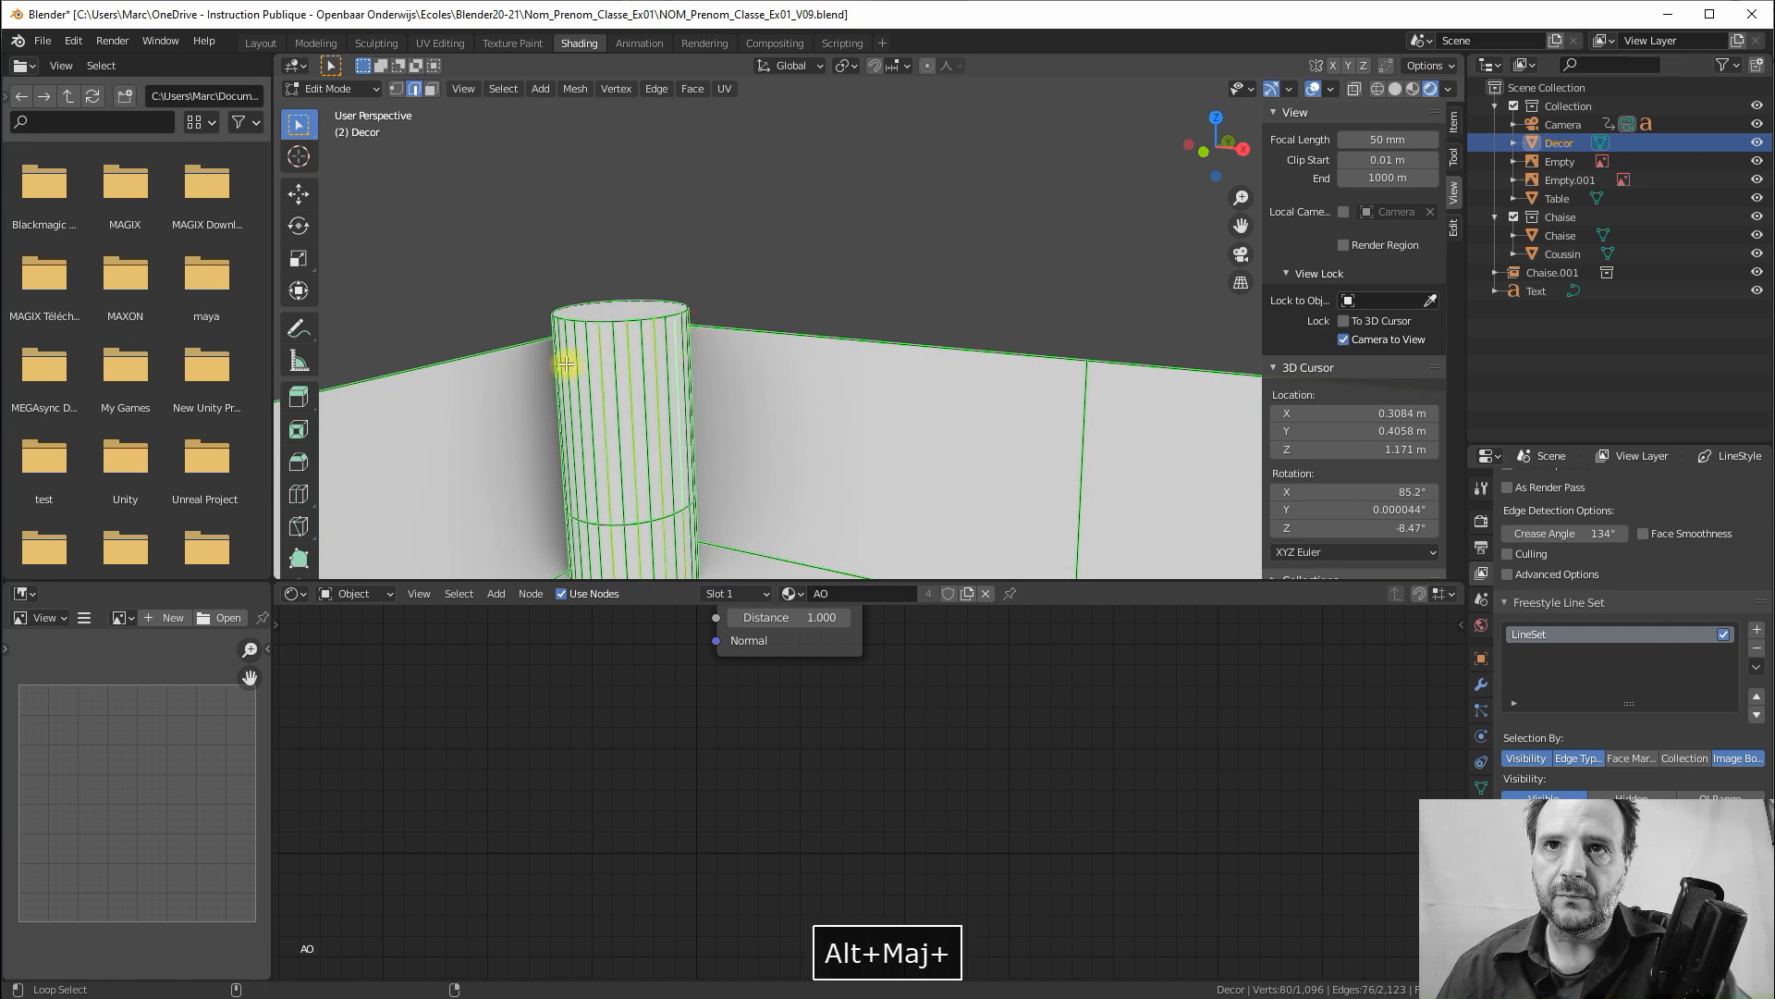
{"action": "left_click", "coordinate": [561, 344], "text": "alt+shift"}
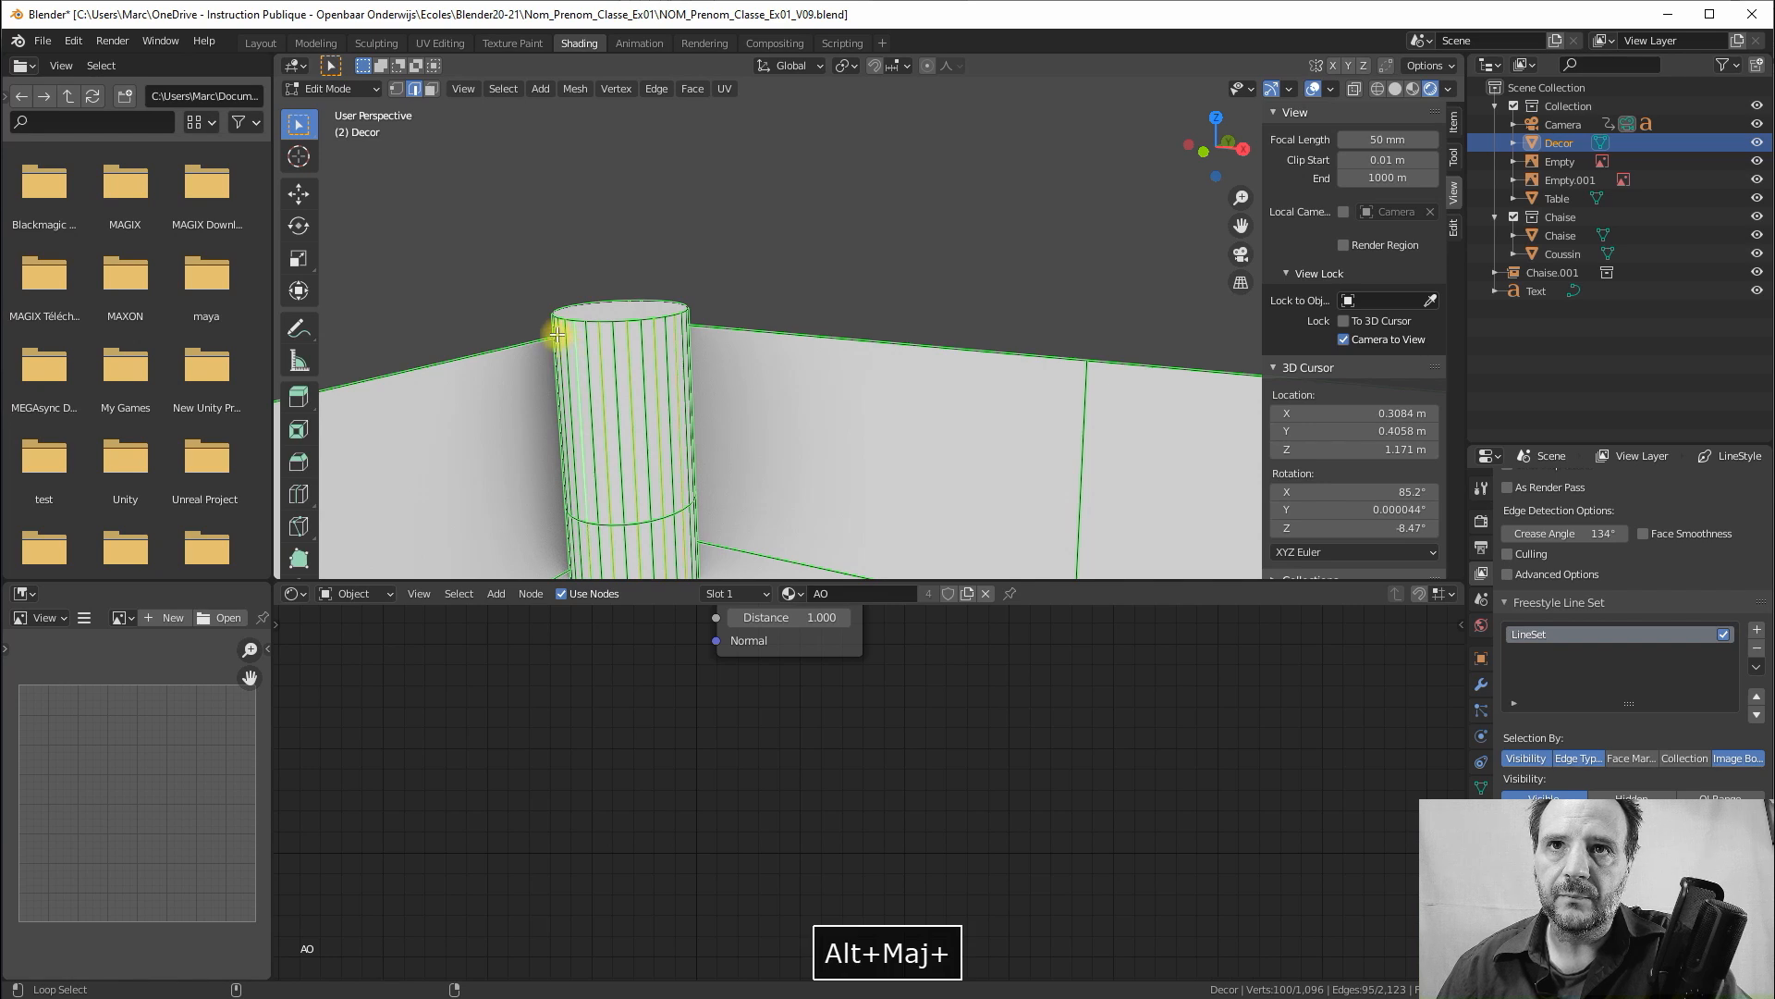
{"action": "left_click", "coordinate": [558, 335], "text": "alt+shift"}
{"action": "middle_click_drag", "start_coordinate": [635, 348], "coordinate": [532, 333]}
{"action": "left_click", "coordinate": [531, 334], "text": "alt+shift"}
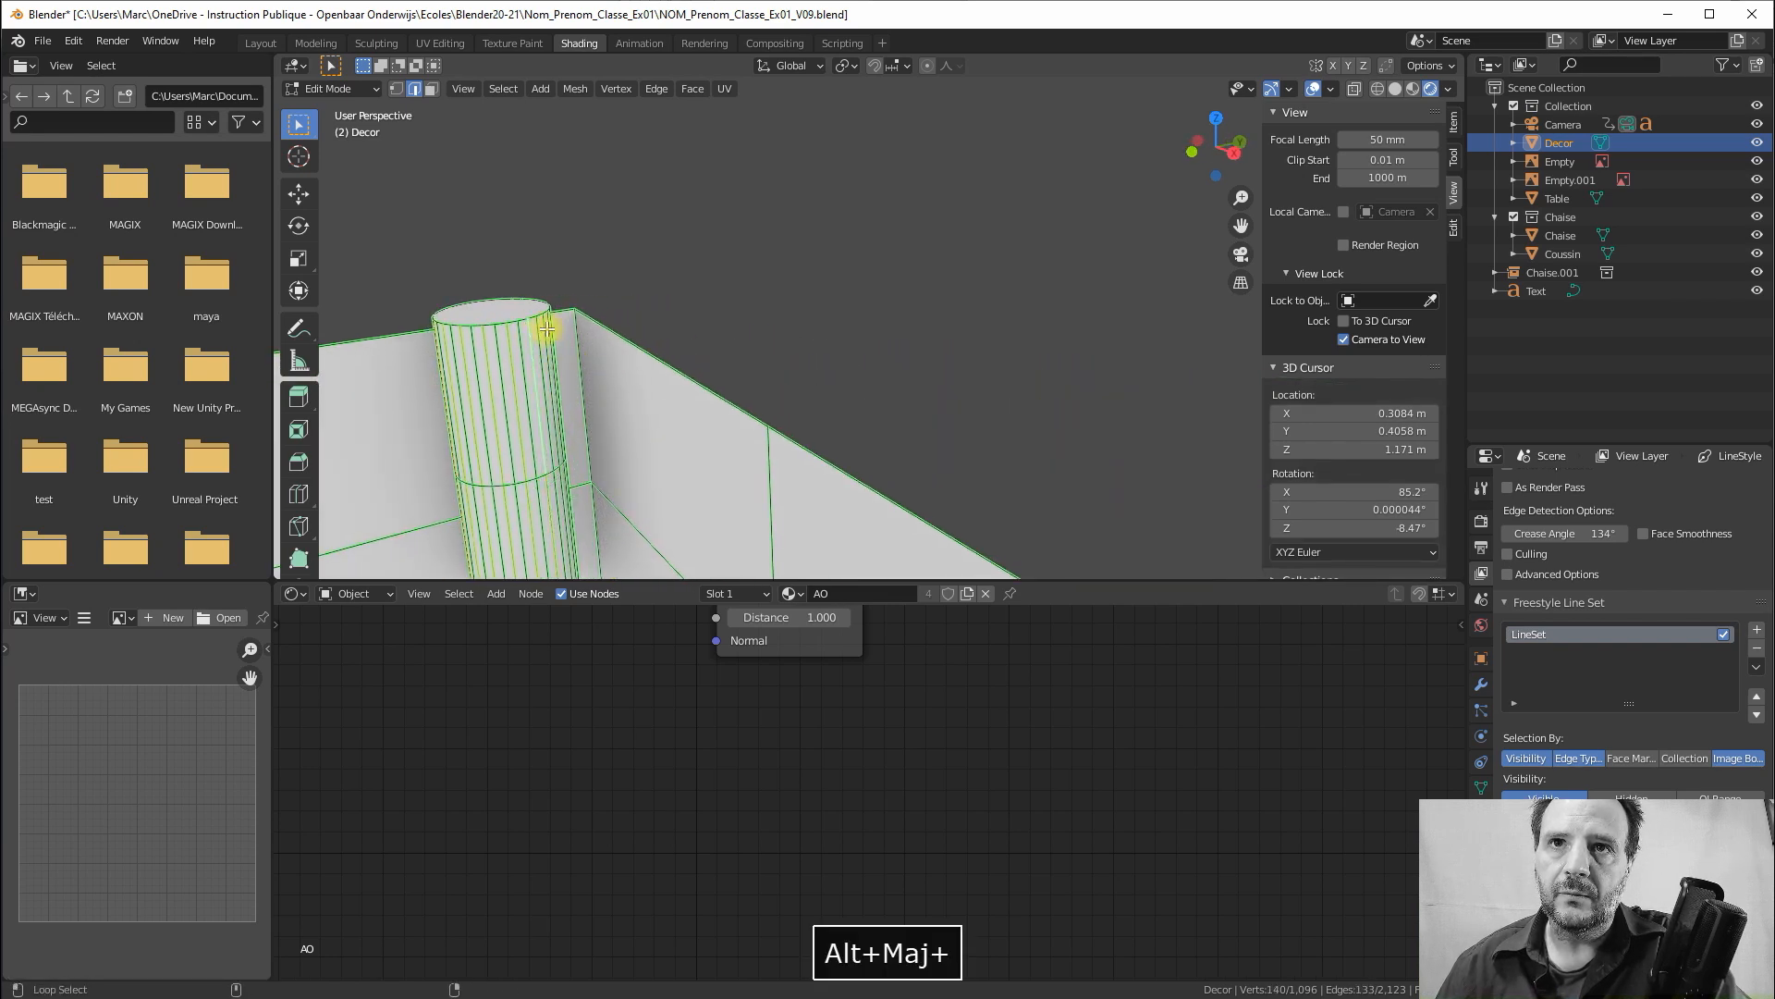
{"action": "left_click", "coordinate": [547, 330], "text": "alt+shift"}
{"action": "left_click", "coordinate": [552, 344], "text": "alt+shift"}
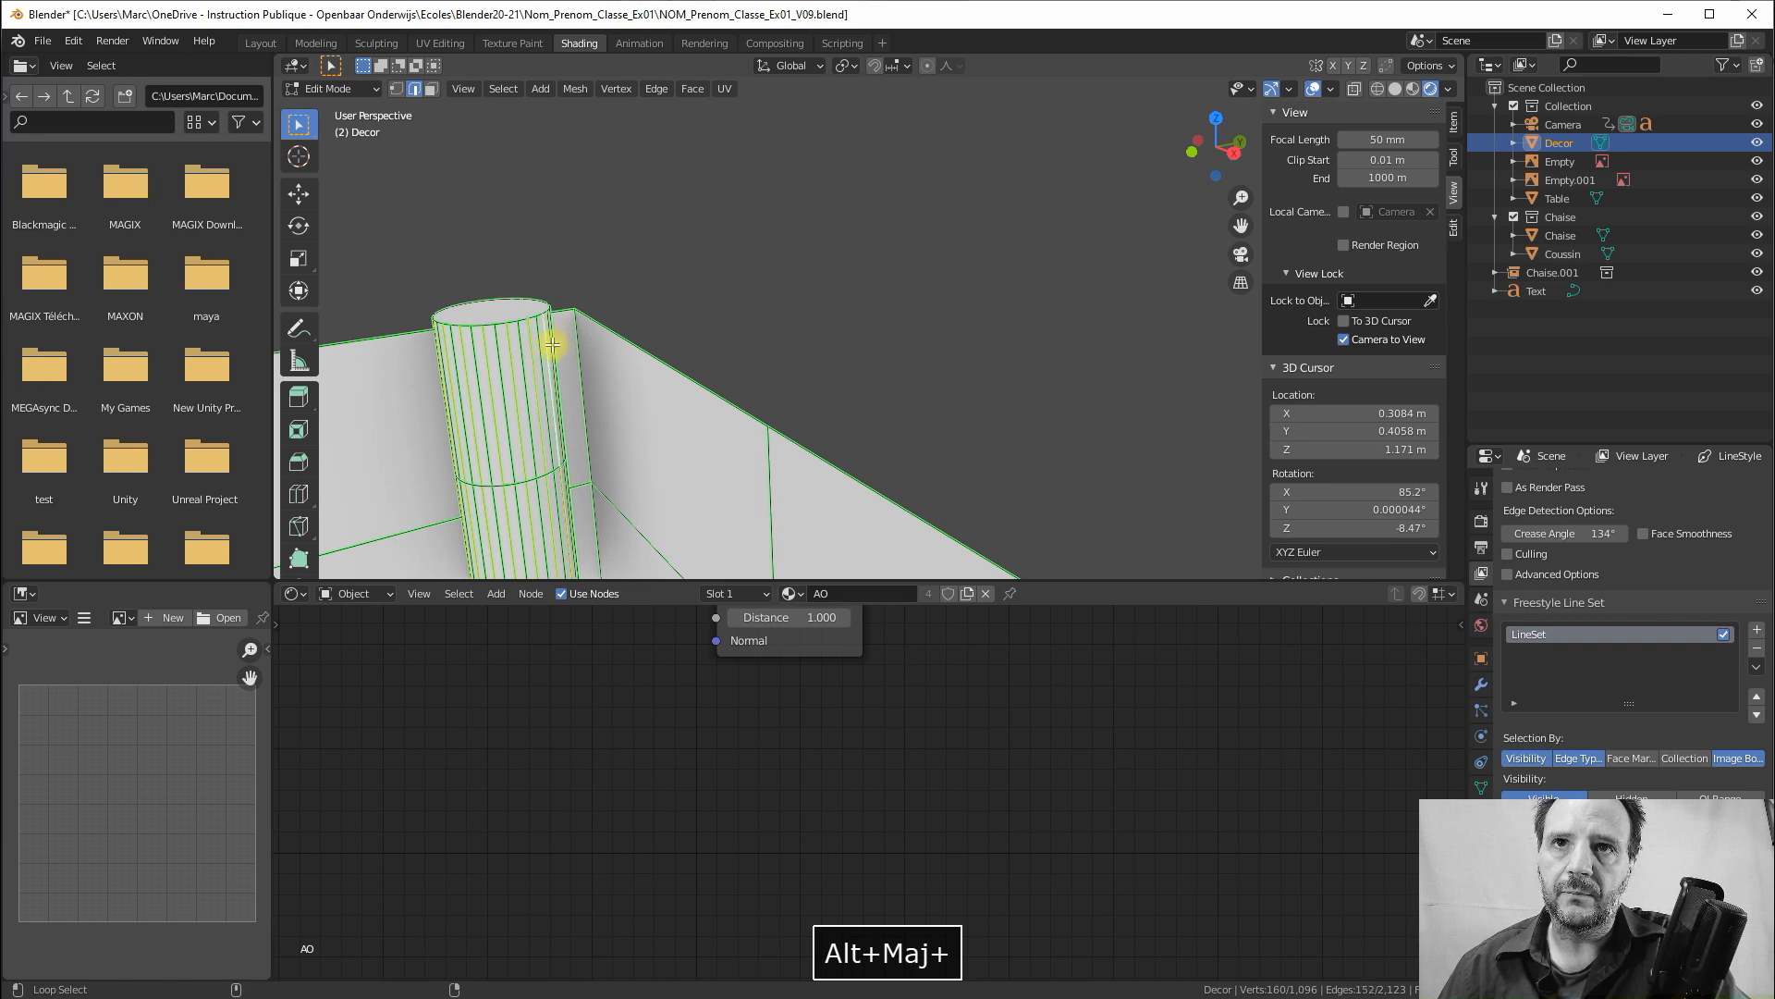
{"action": "key", "text": "x"}
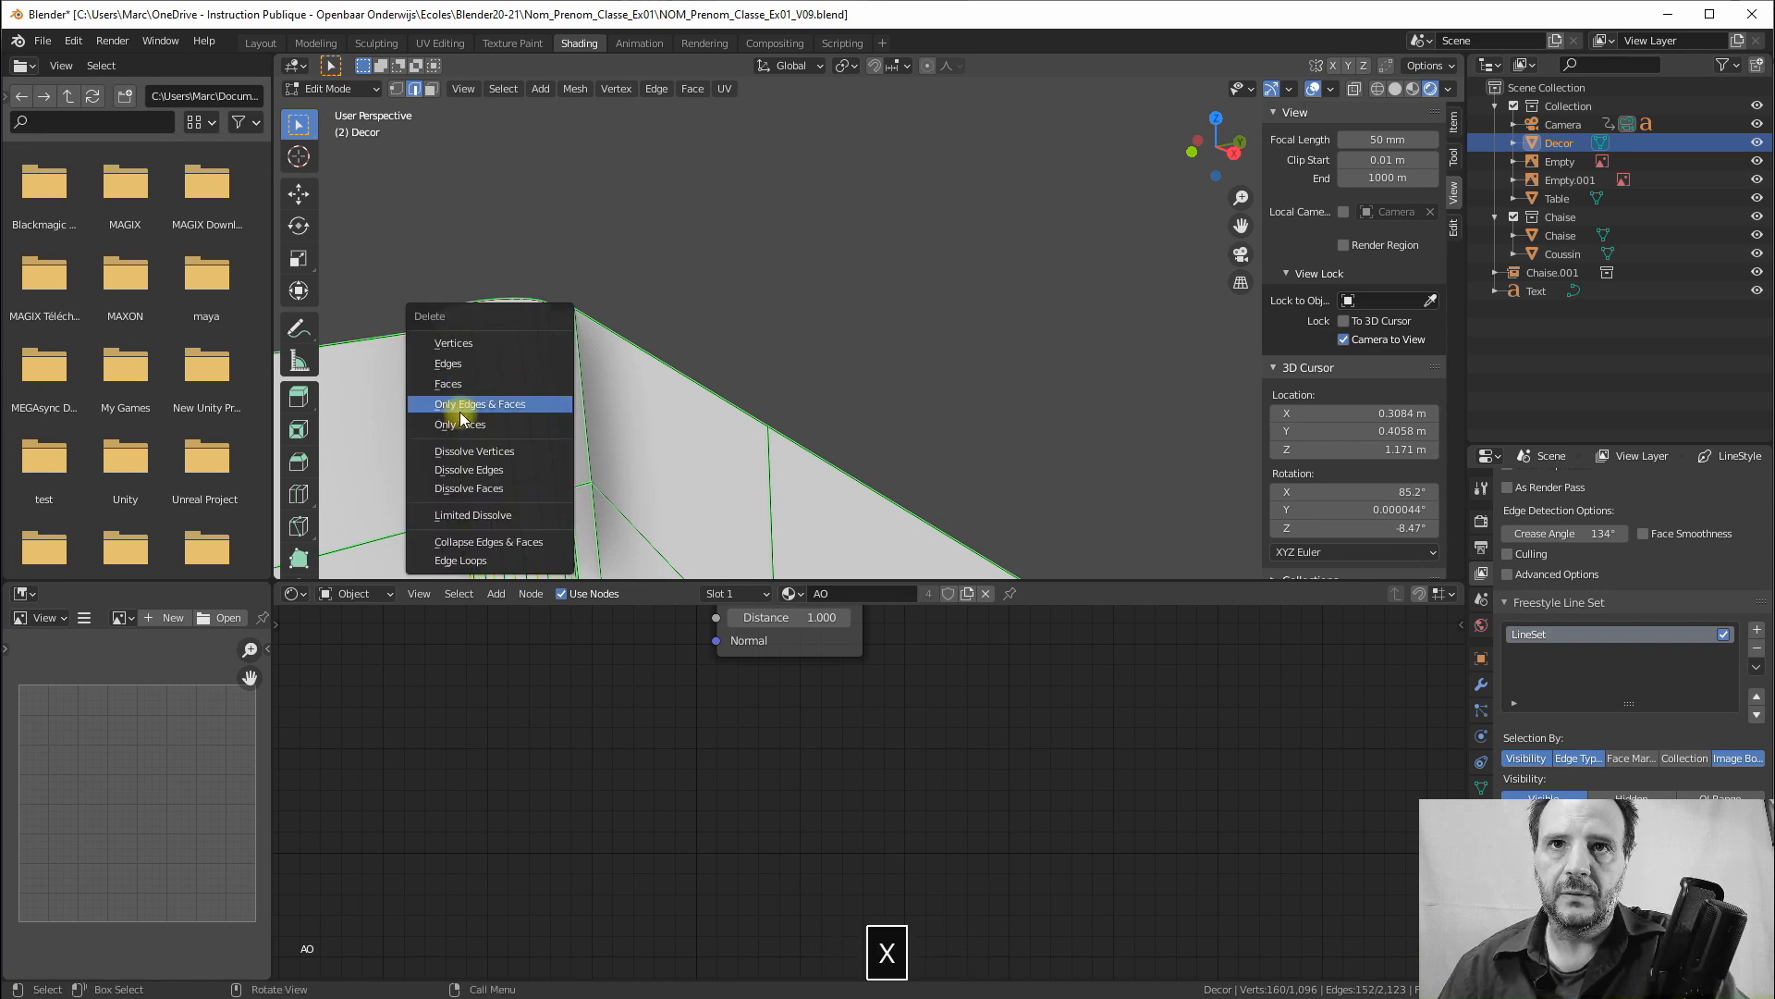
{"action": "left_click", "coordinate": [469, 470]}
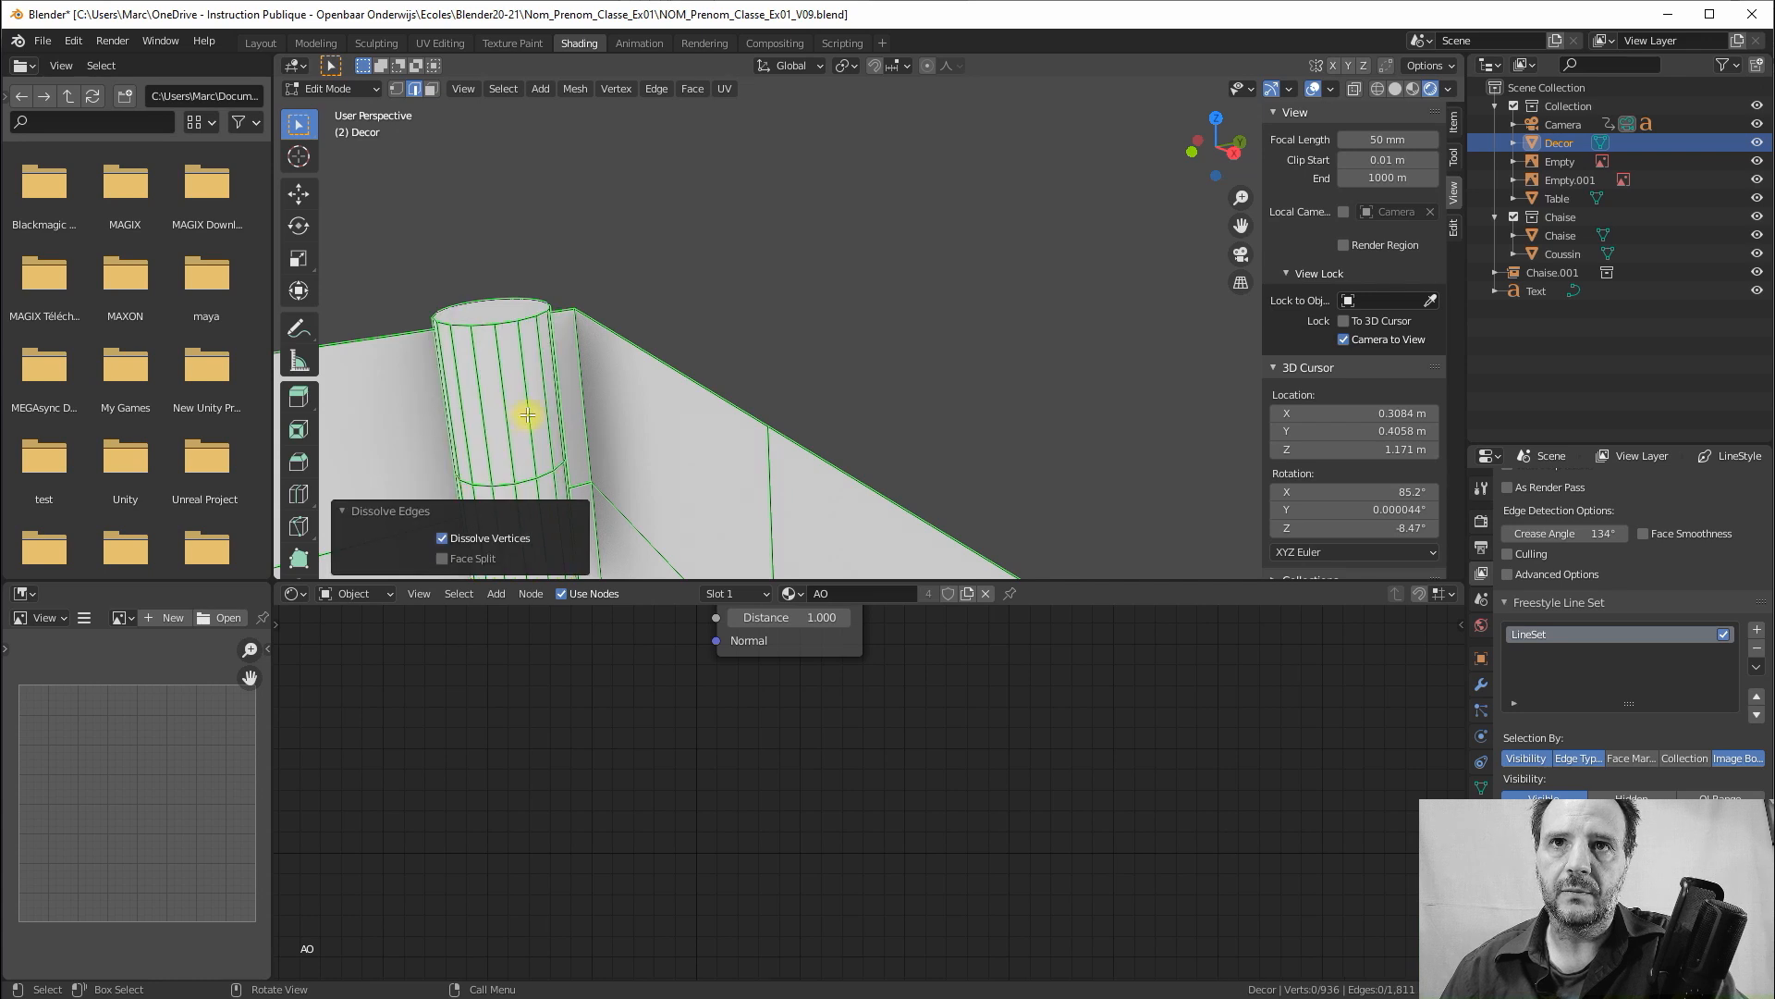
Check the simplified pipe, return to the camera view and switch the Decor object back to Object Mode
{"action": "scroll", "coordinate": [630, 439], "scroll_direction": "down", "scroll_amount": 3}
{"action": "middle_click_drag", "start_coordinate": [629, 440], "coordinate": [601, 190]}
{"action": "scroll", "coordinate": [636, 346], "scroll_direction": "down", "scroll_amount": 3}
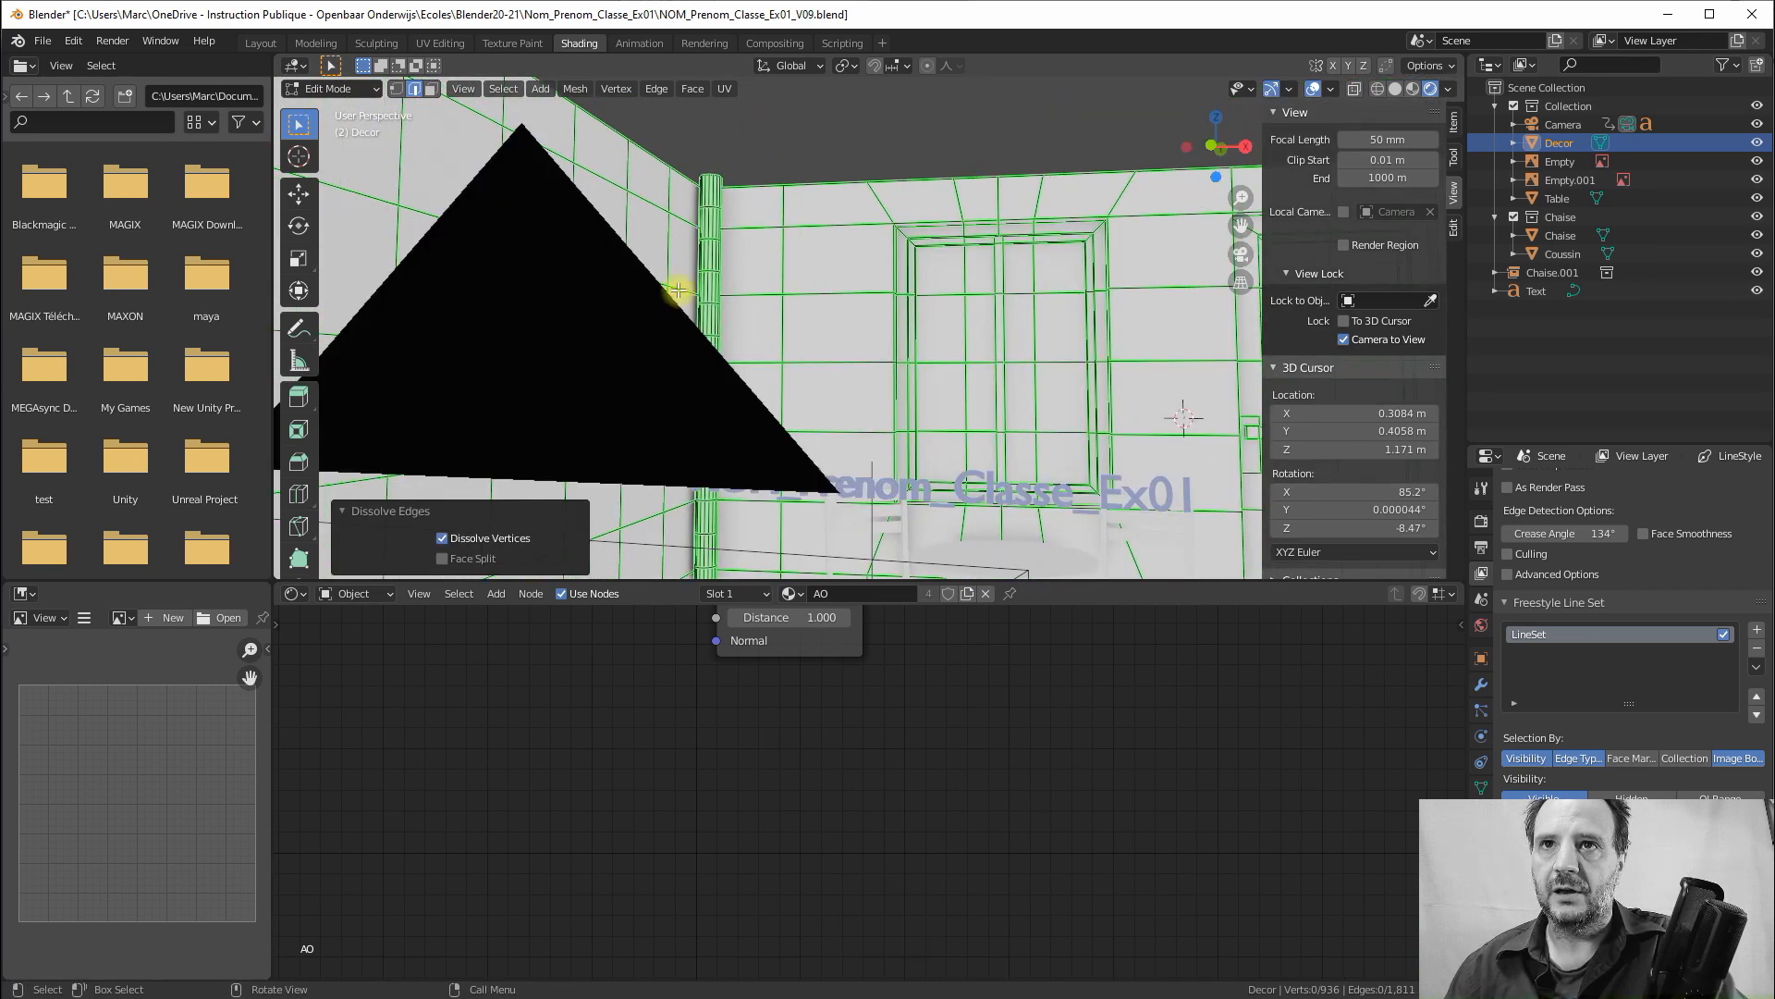
{"action": "key", "text": "KP_0"}
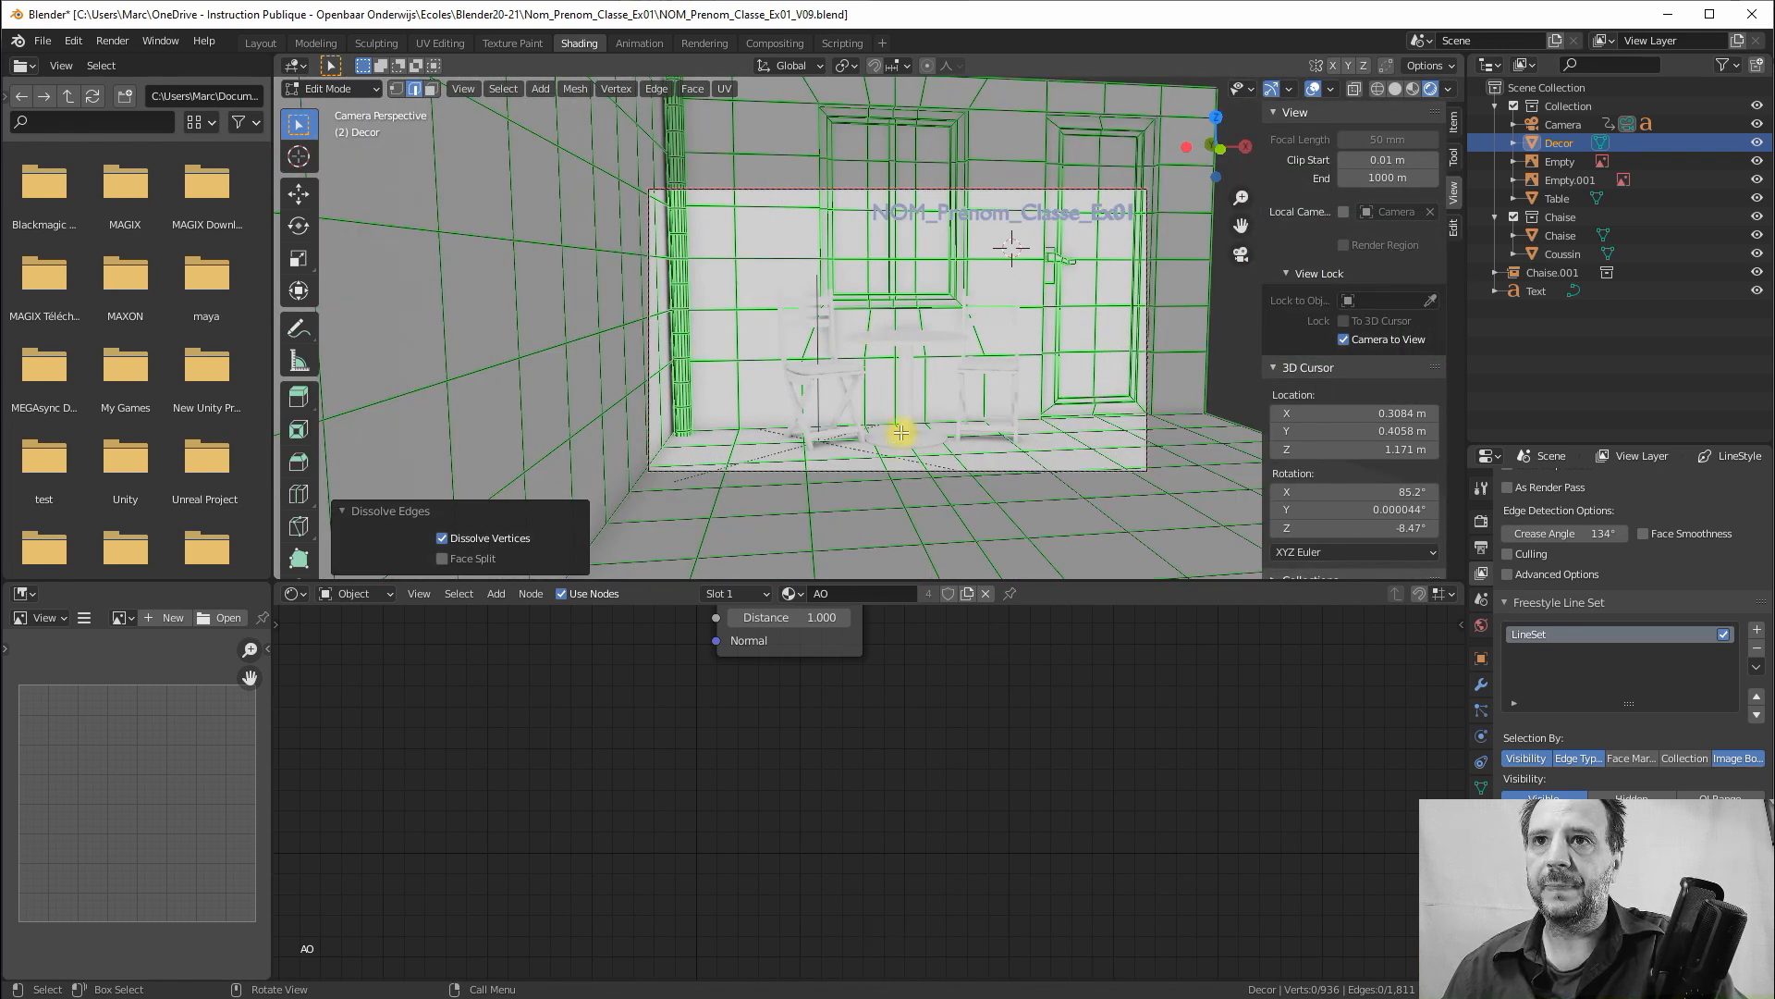
{"action": "key", "text": "Tab"}
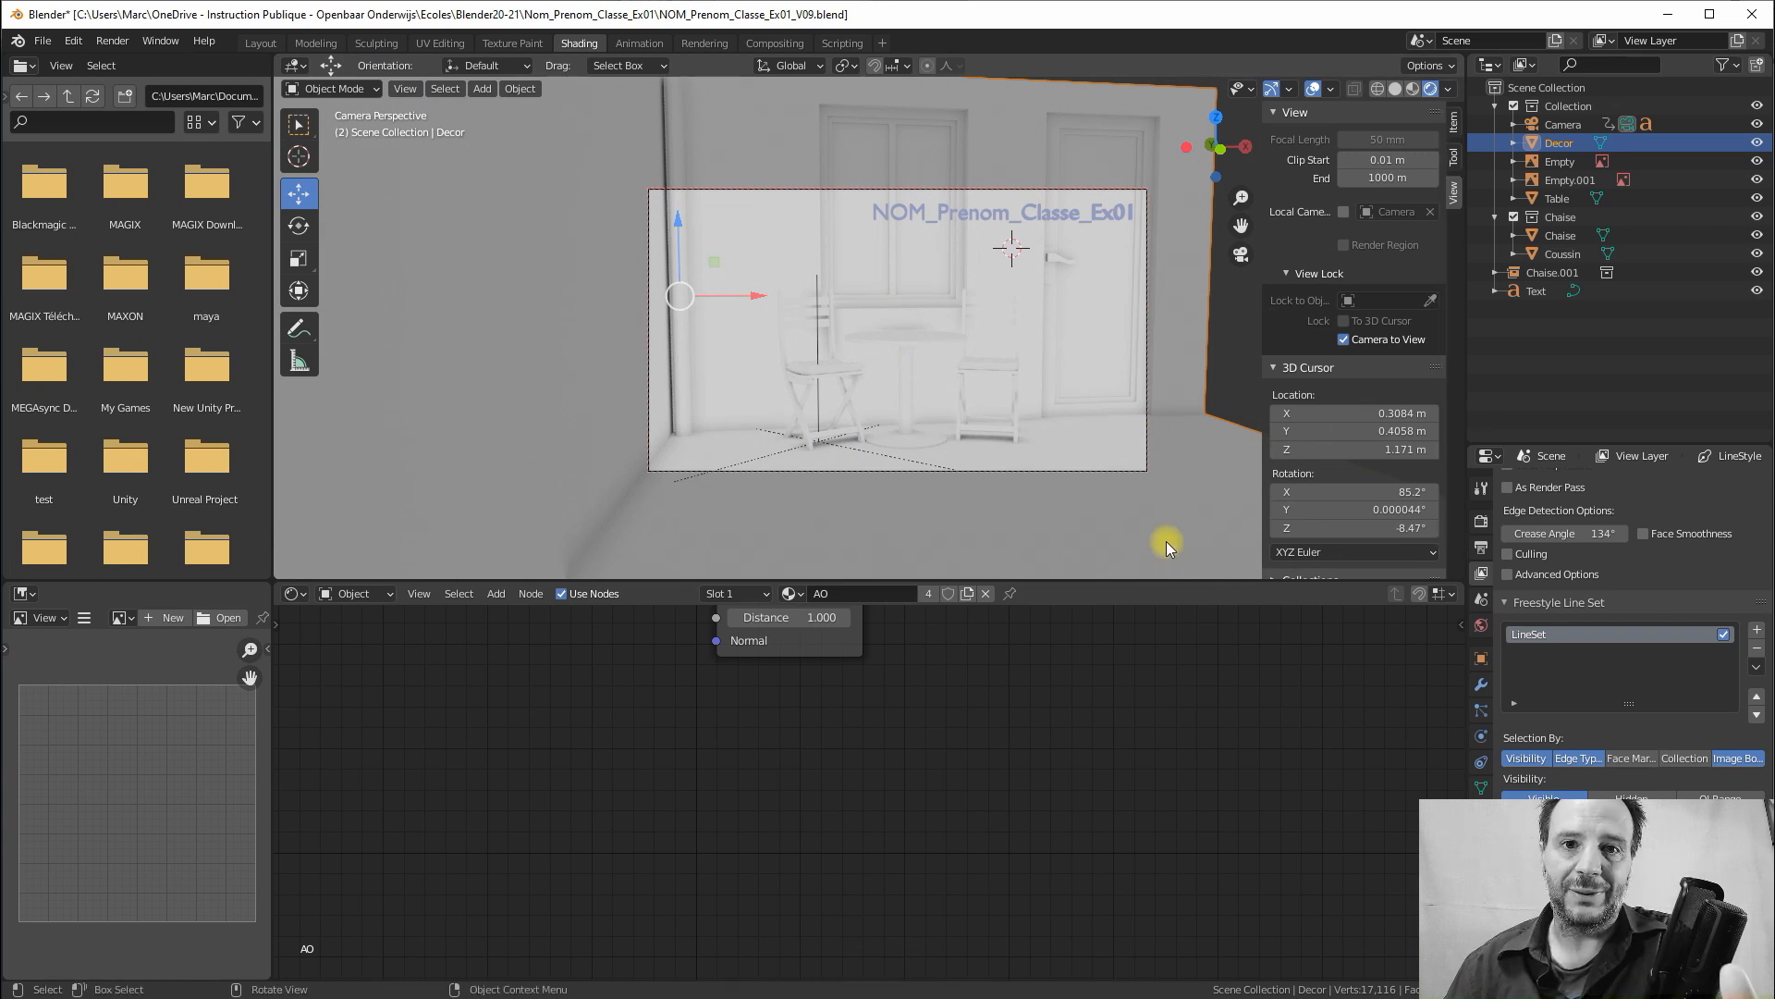
Set the render output path to NOM_Prenom_Classe_Ex01_.mov in the Rendu folder inside Nom_Prenom_Classe_Ex01
{"action": "left_click", "coordinate": [1481, 520]}
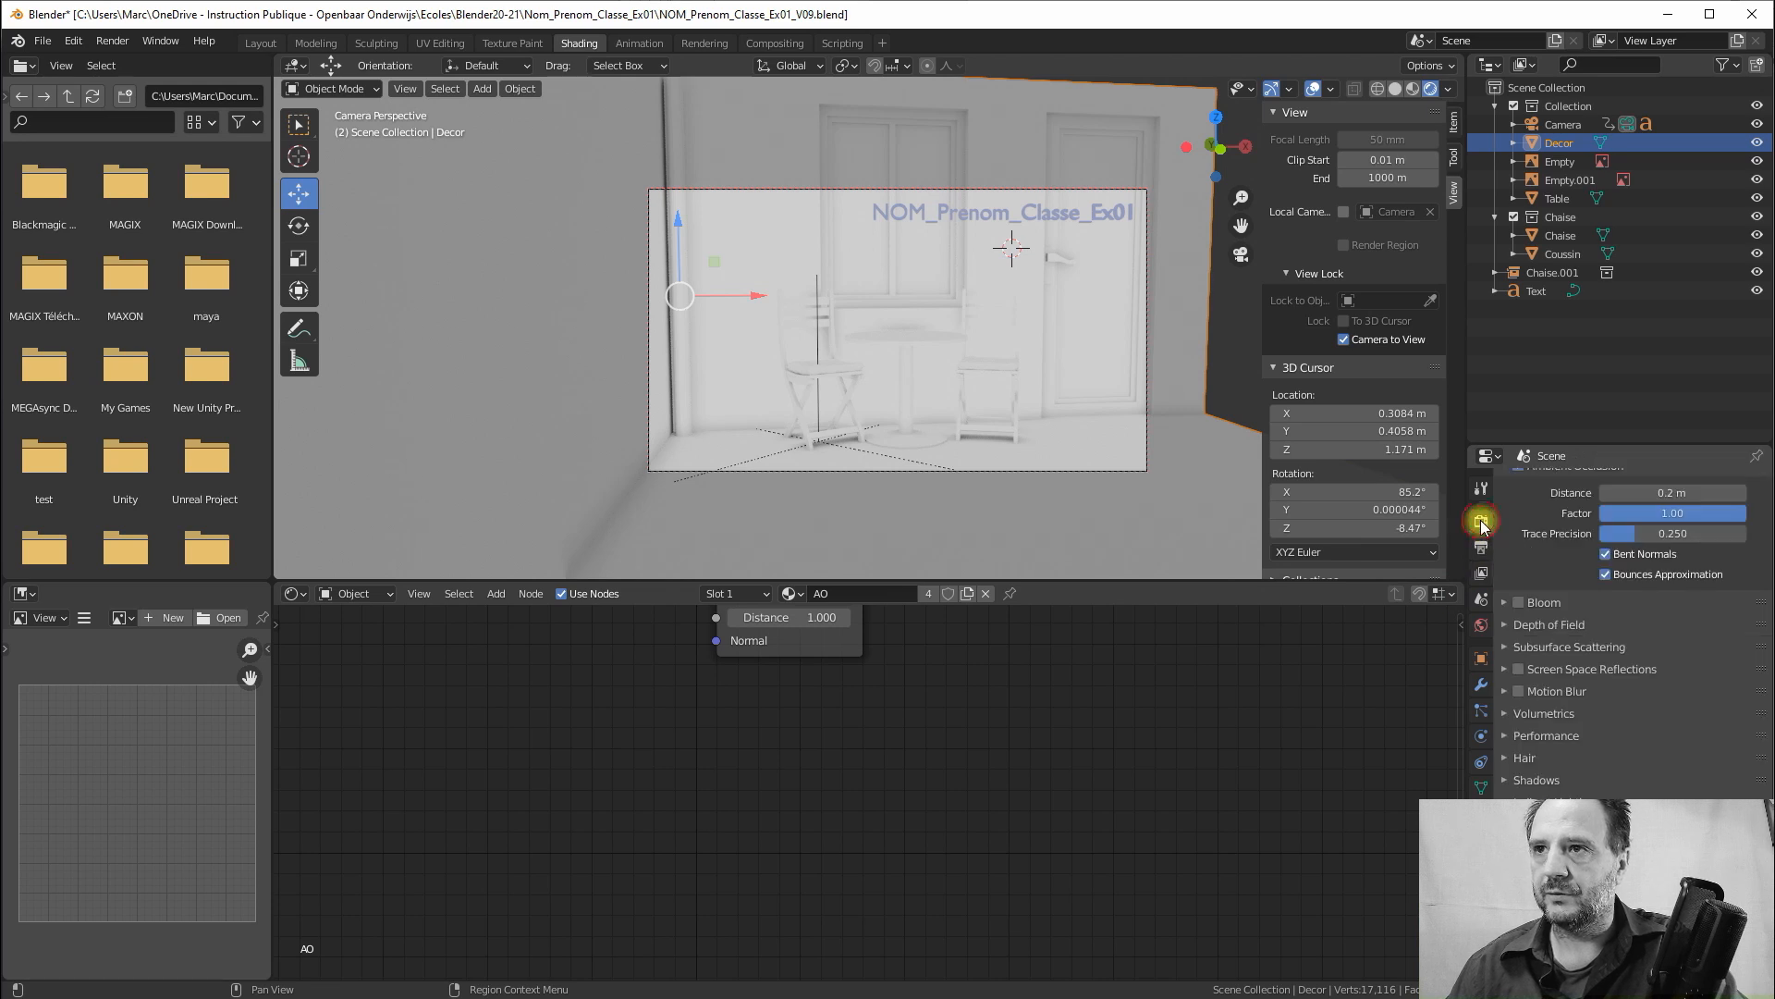
{"action": "scroll", "coordinate": [1594, 527], "scroll_direction": "up", "scroll_amount": 4}
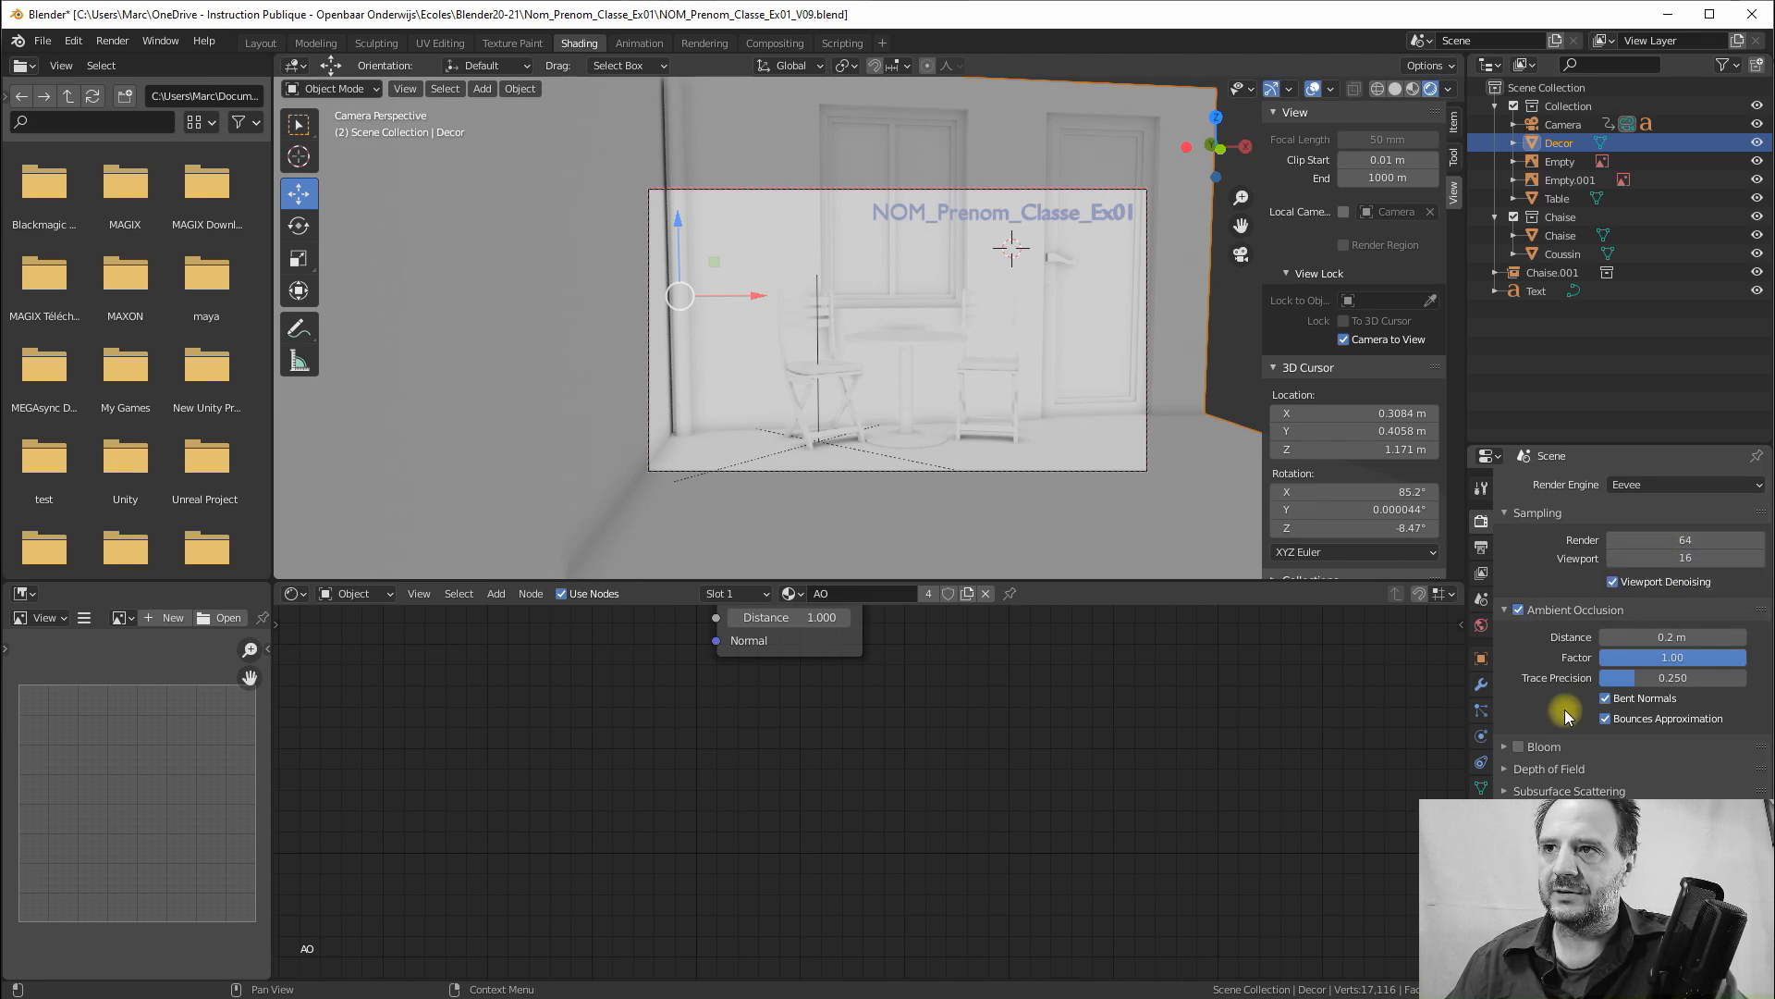
{"action": "left_click", "coordinate": [1481, 547]}
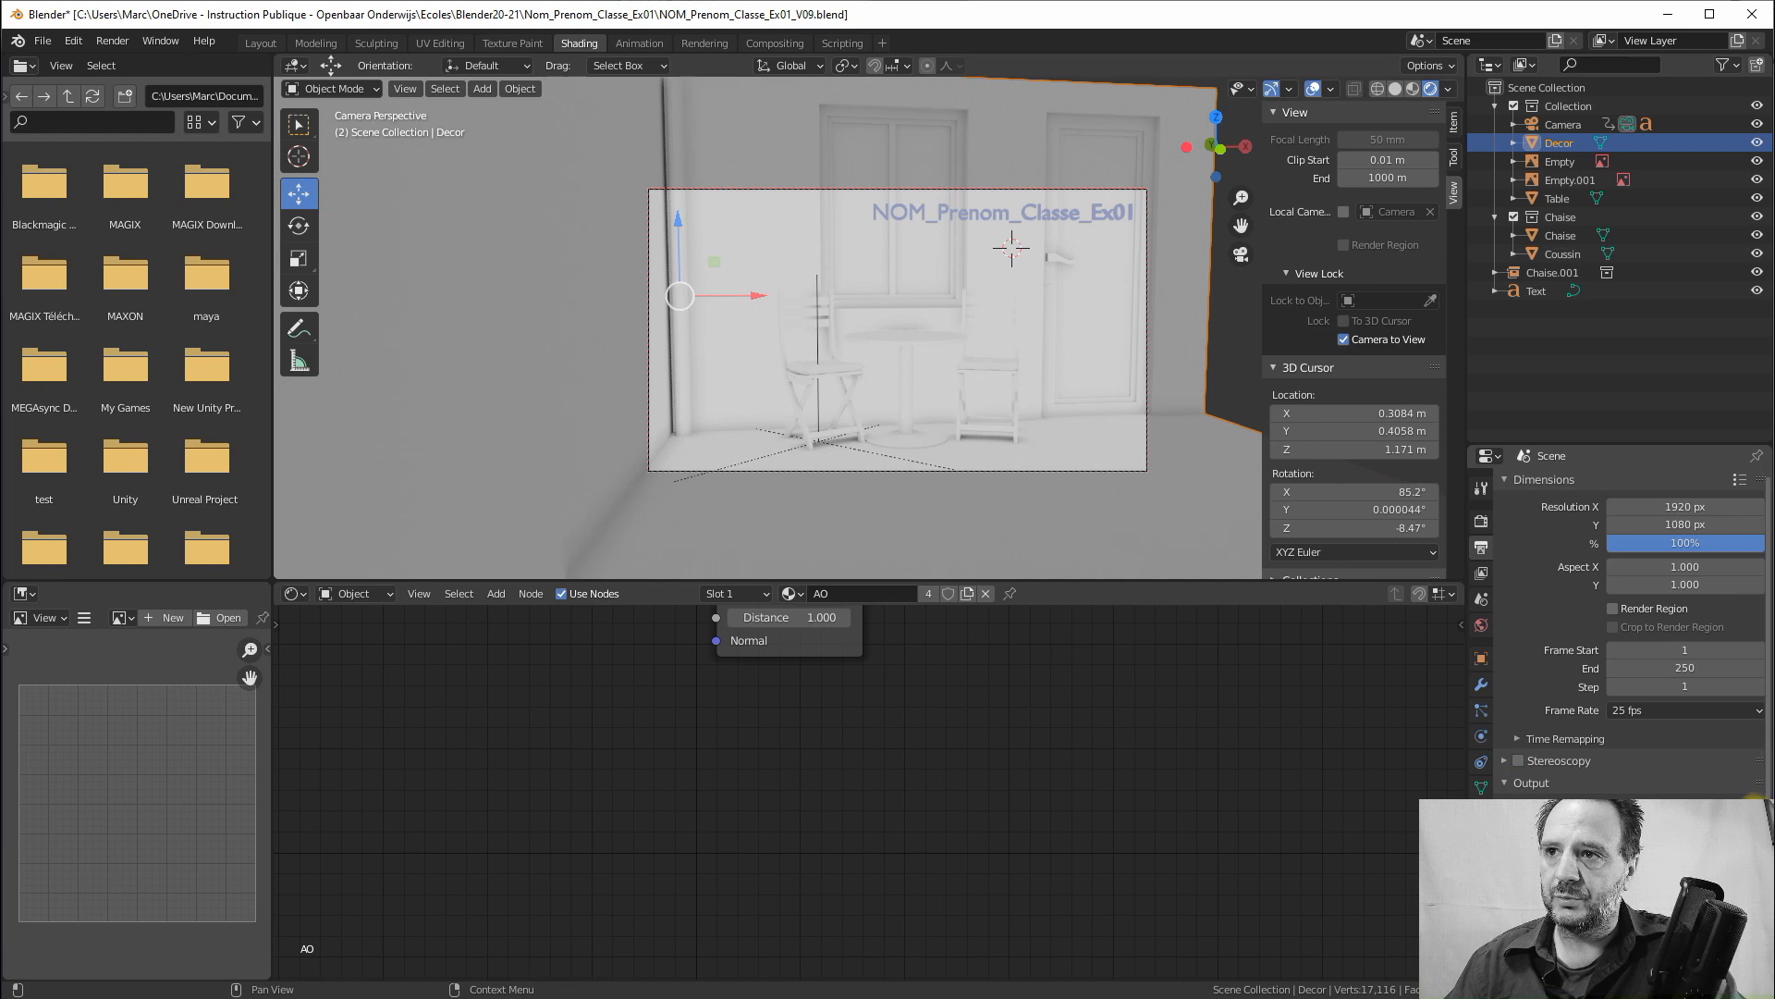
{"action": "left_click", "coordinate": [1746, 801]}
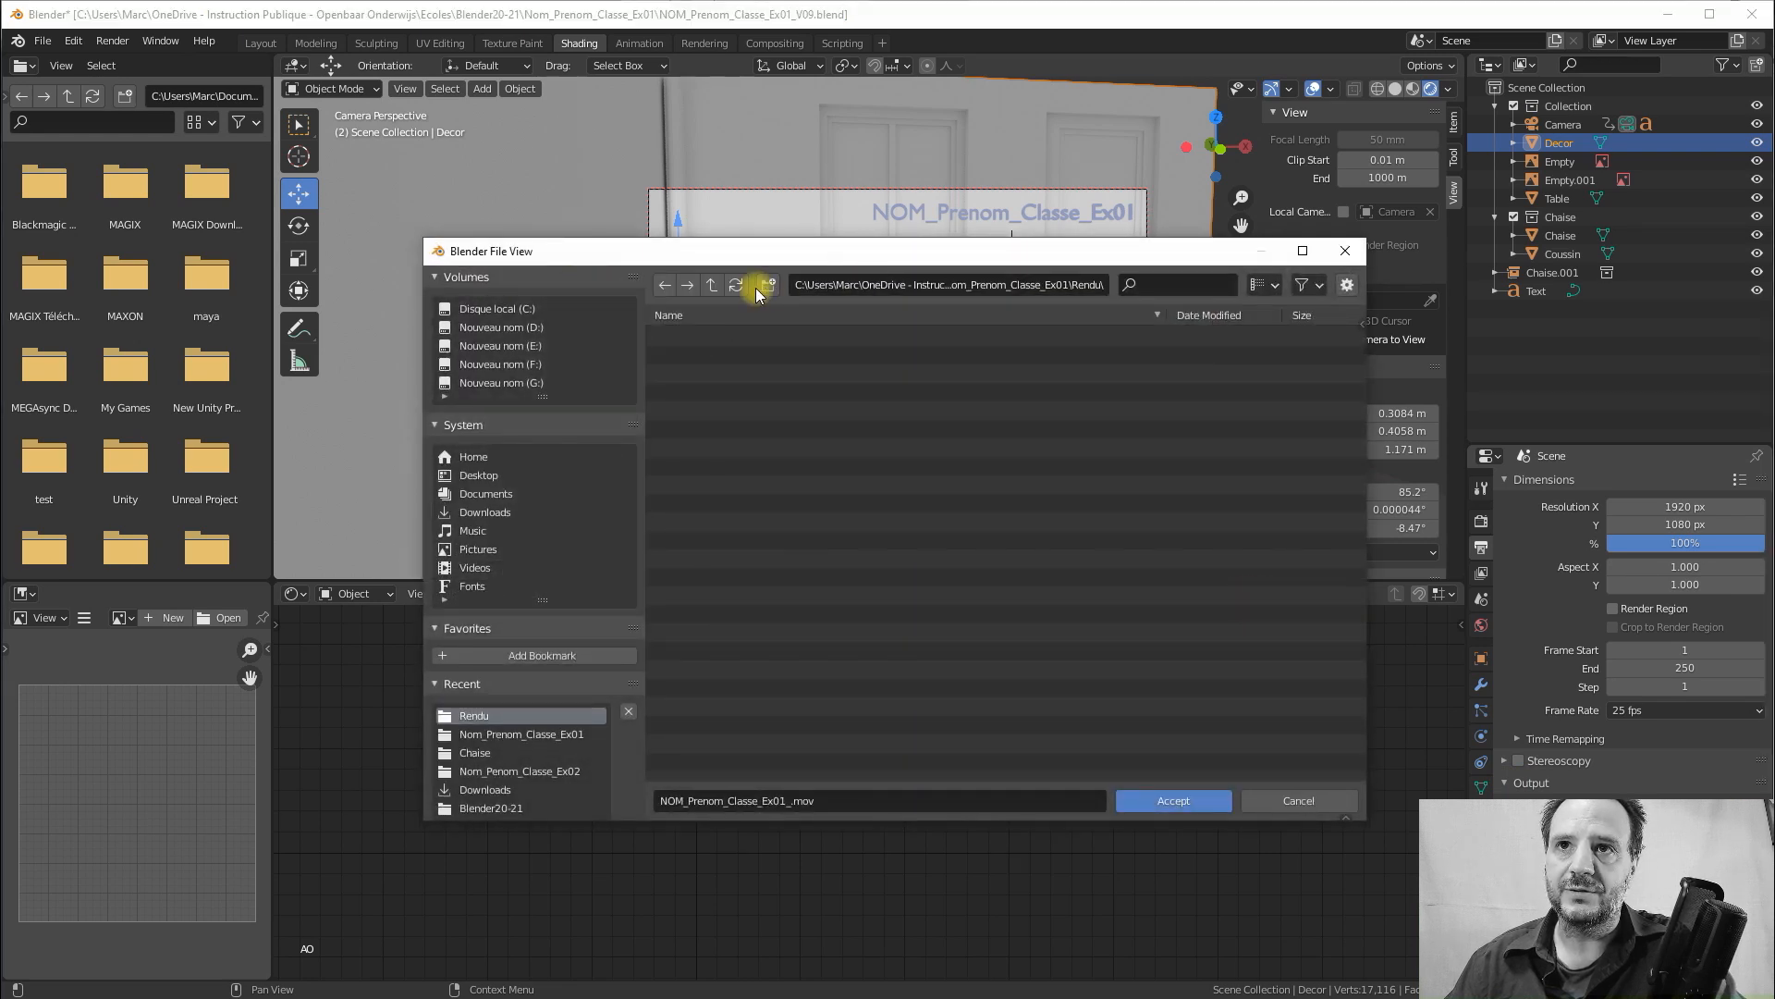
{"action": "left_click", "coordinate": [712, 285]}
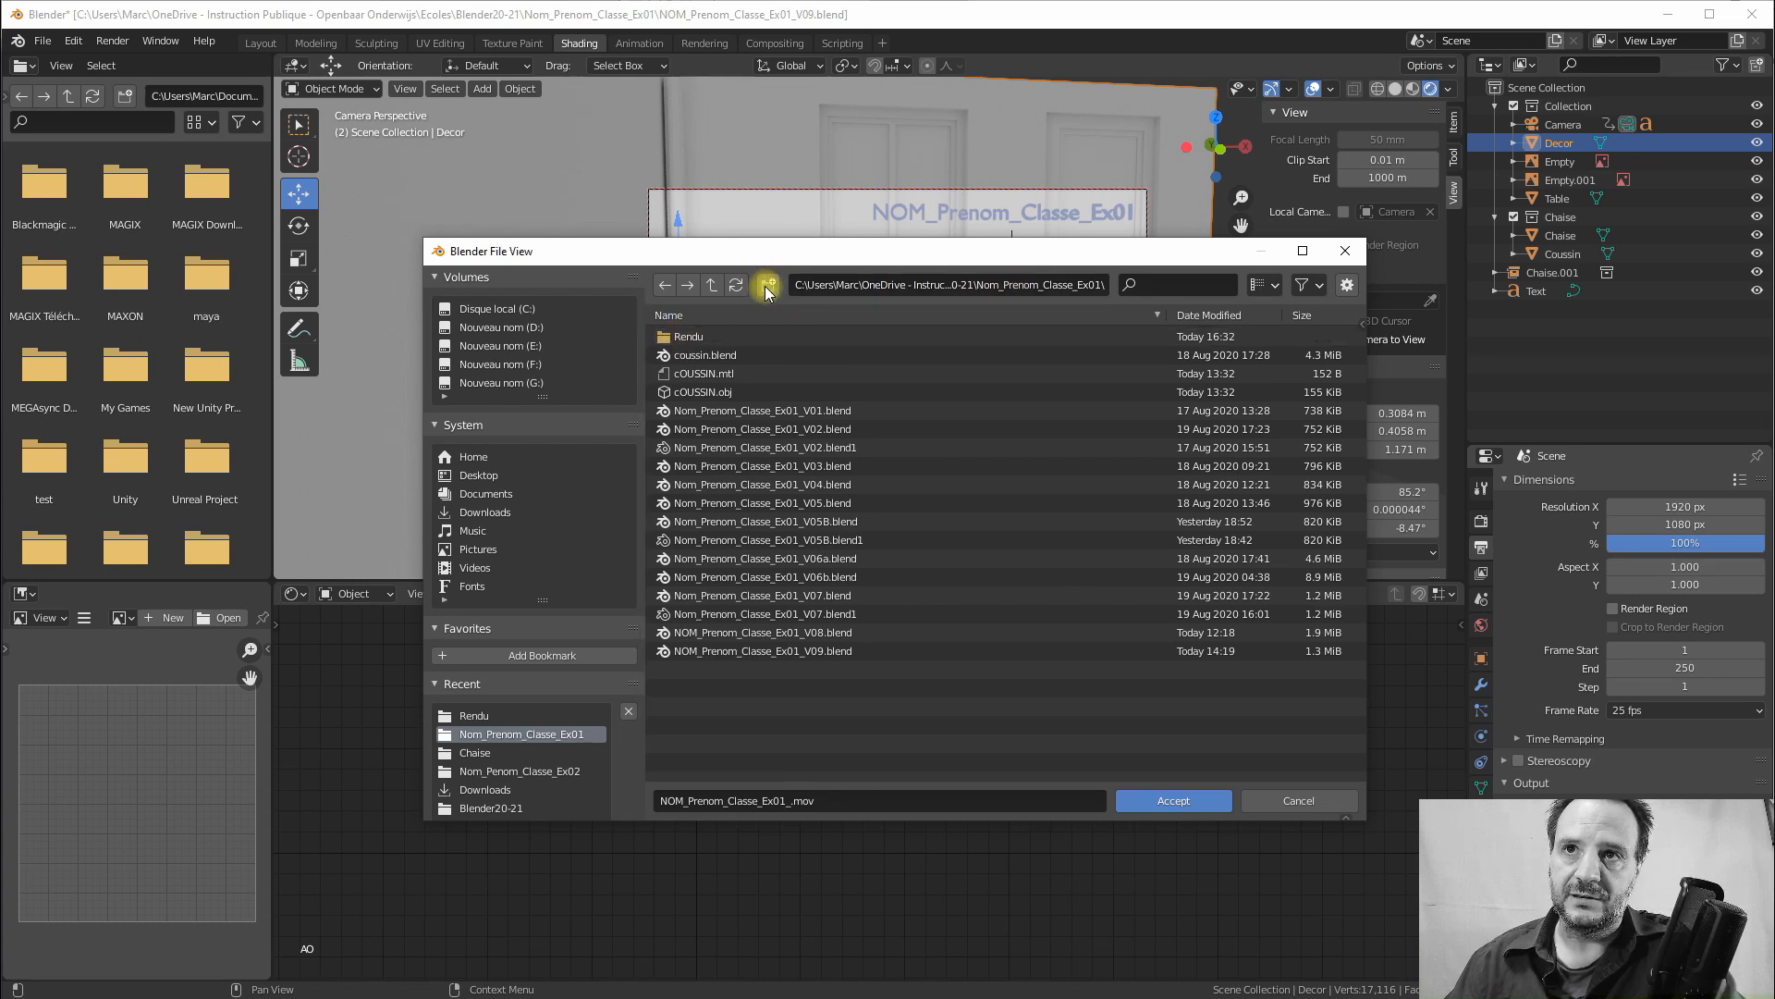
{"action": "left_click", "coordinate": [685, 339]}
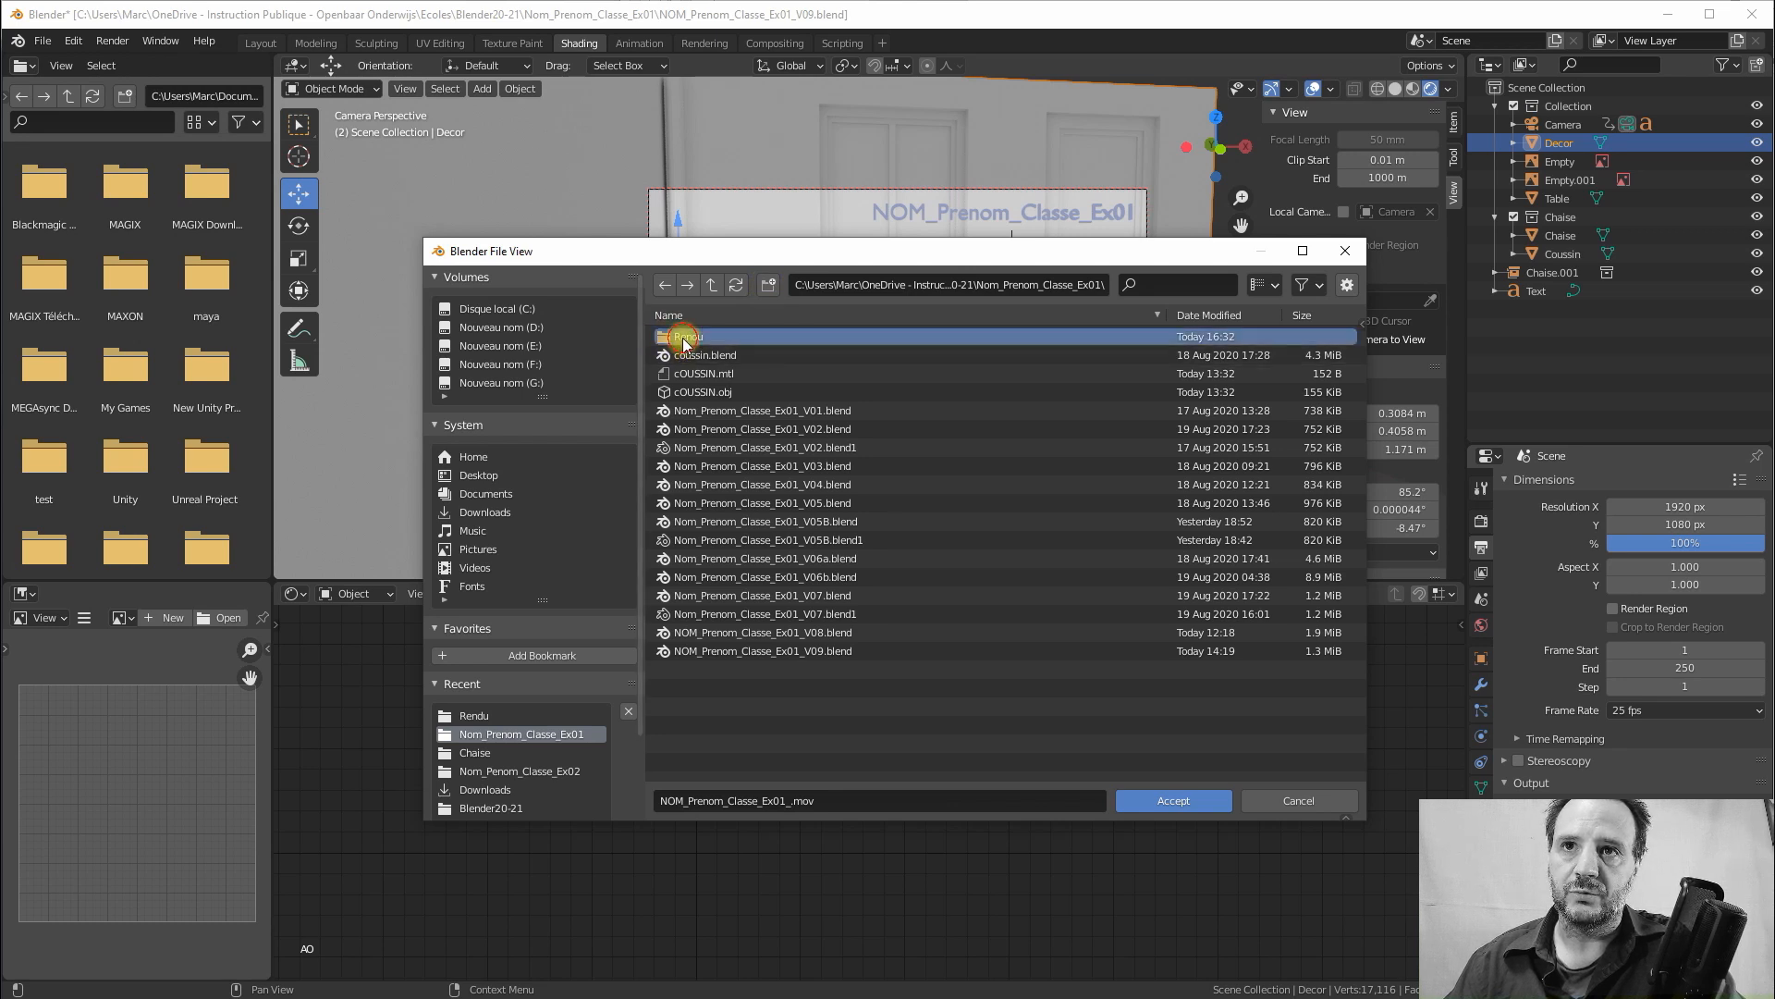
{"action": "left_click", "coordinate": [685, 339]}
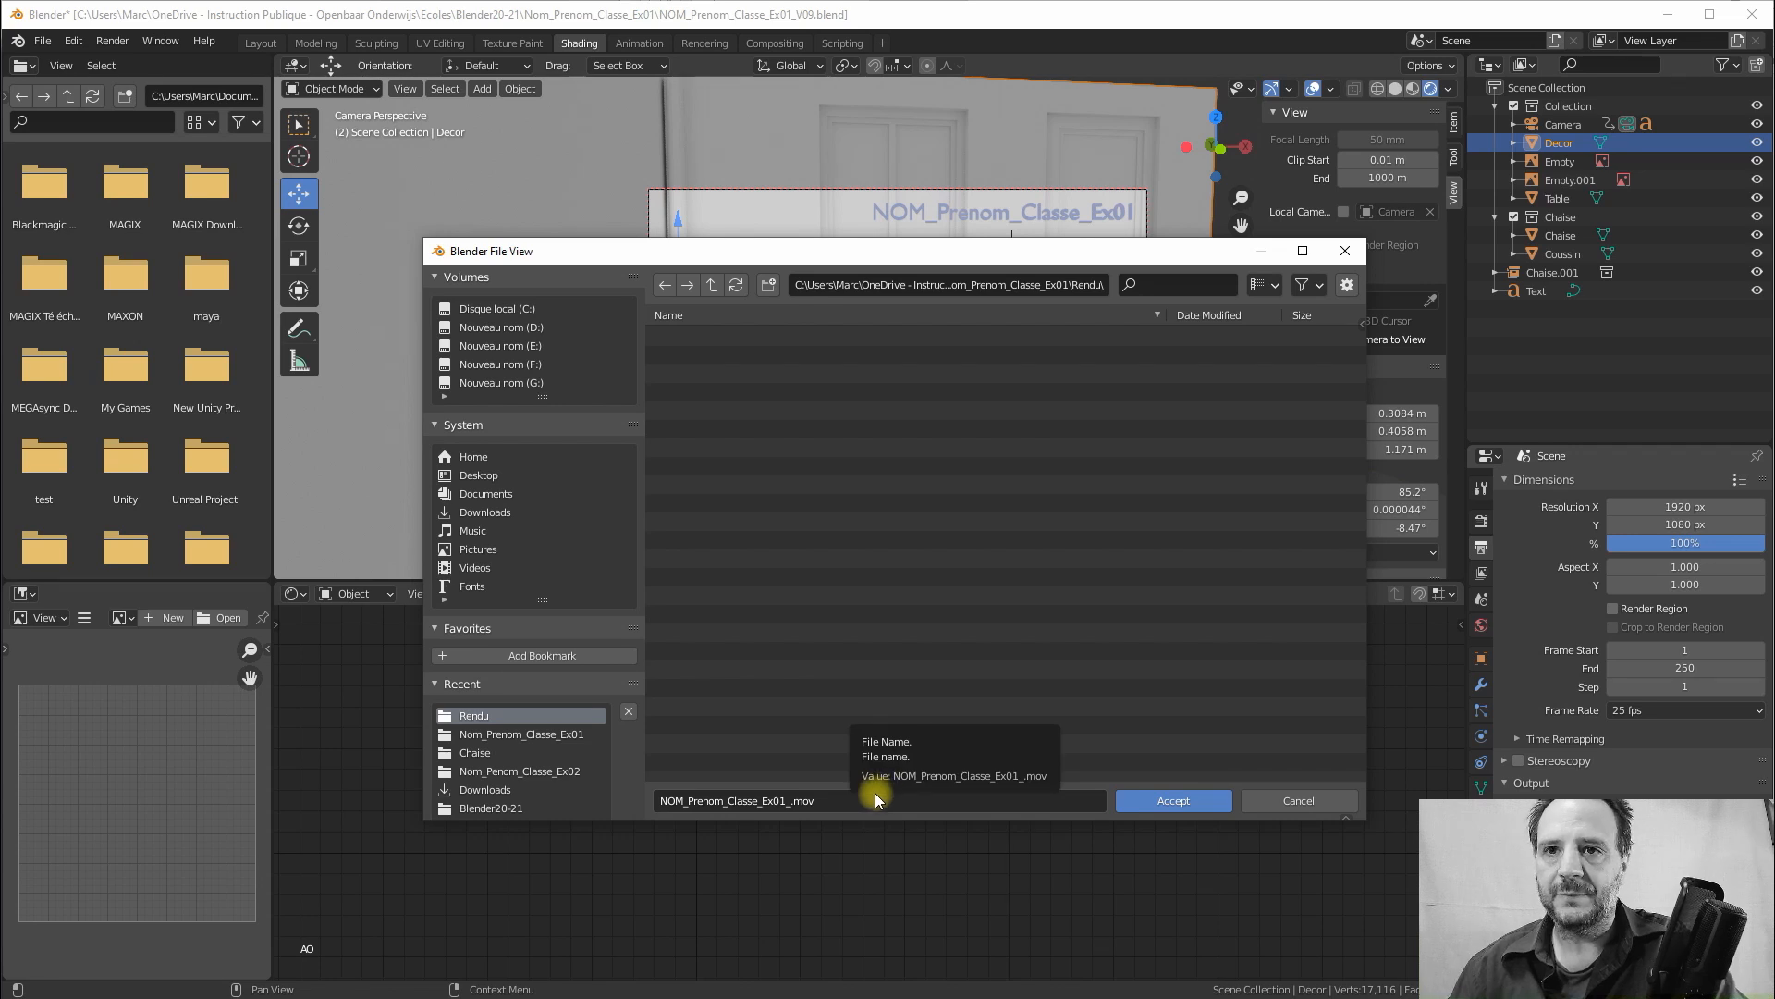
{"action": "left_click", "coordinate": [1173, 801]}
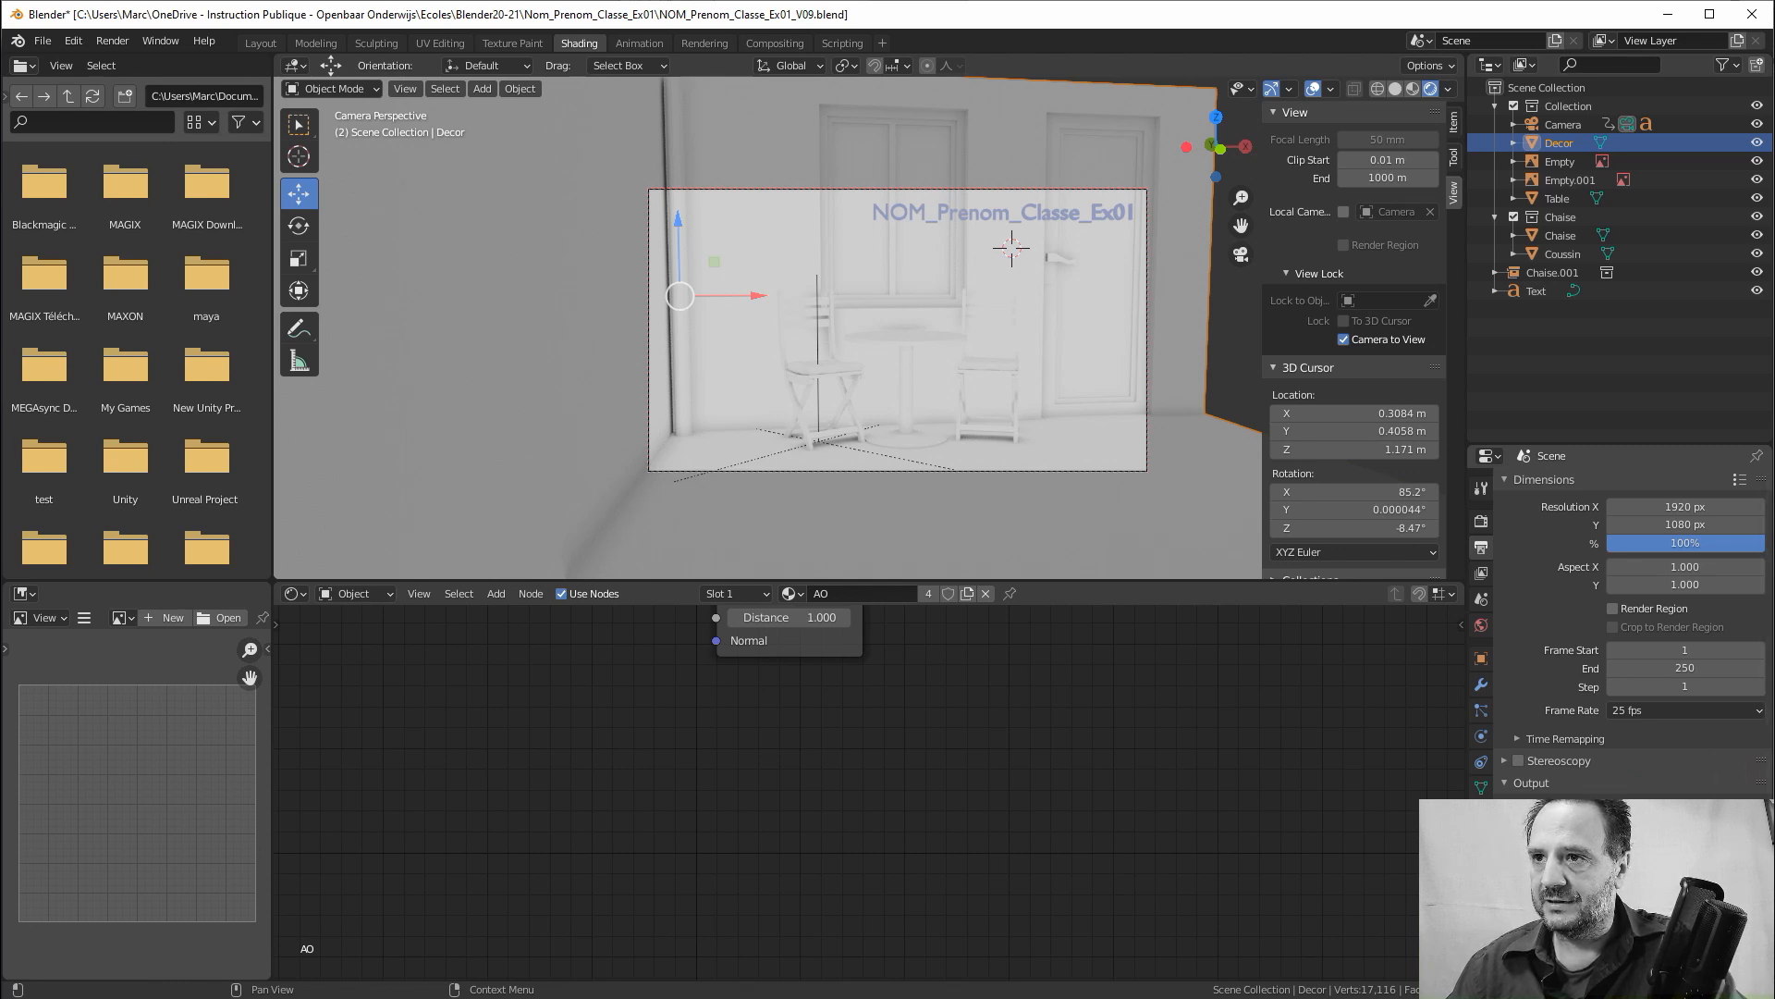
Set the output file format to FFmpeg video and the encoding container to Quicktime
{"action": "left_click", "coordinate": [1685, 876]}
{"action": "left_click", "coordinate": [1654, 779]}
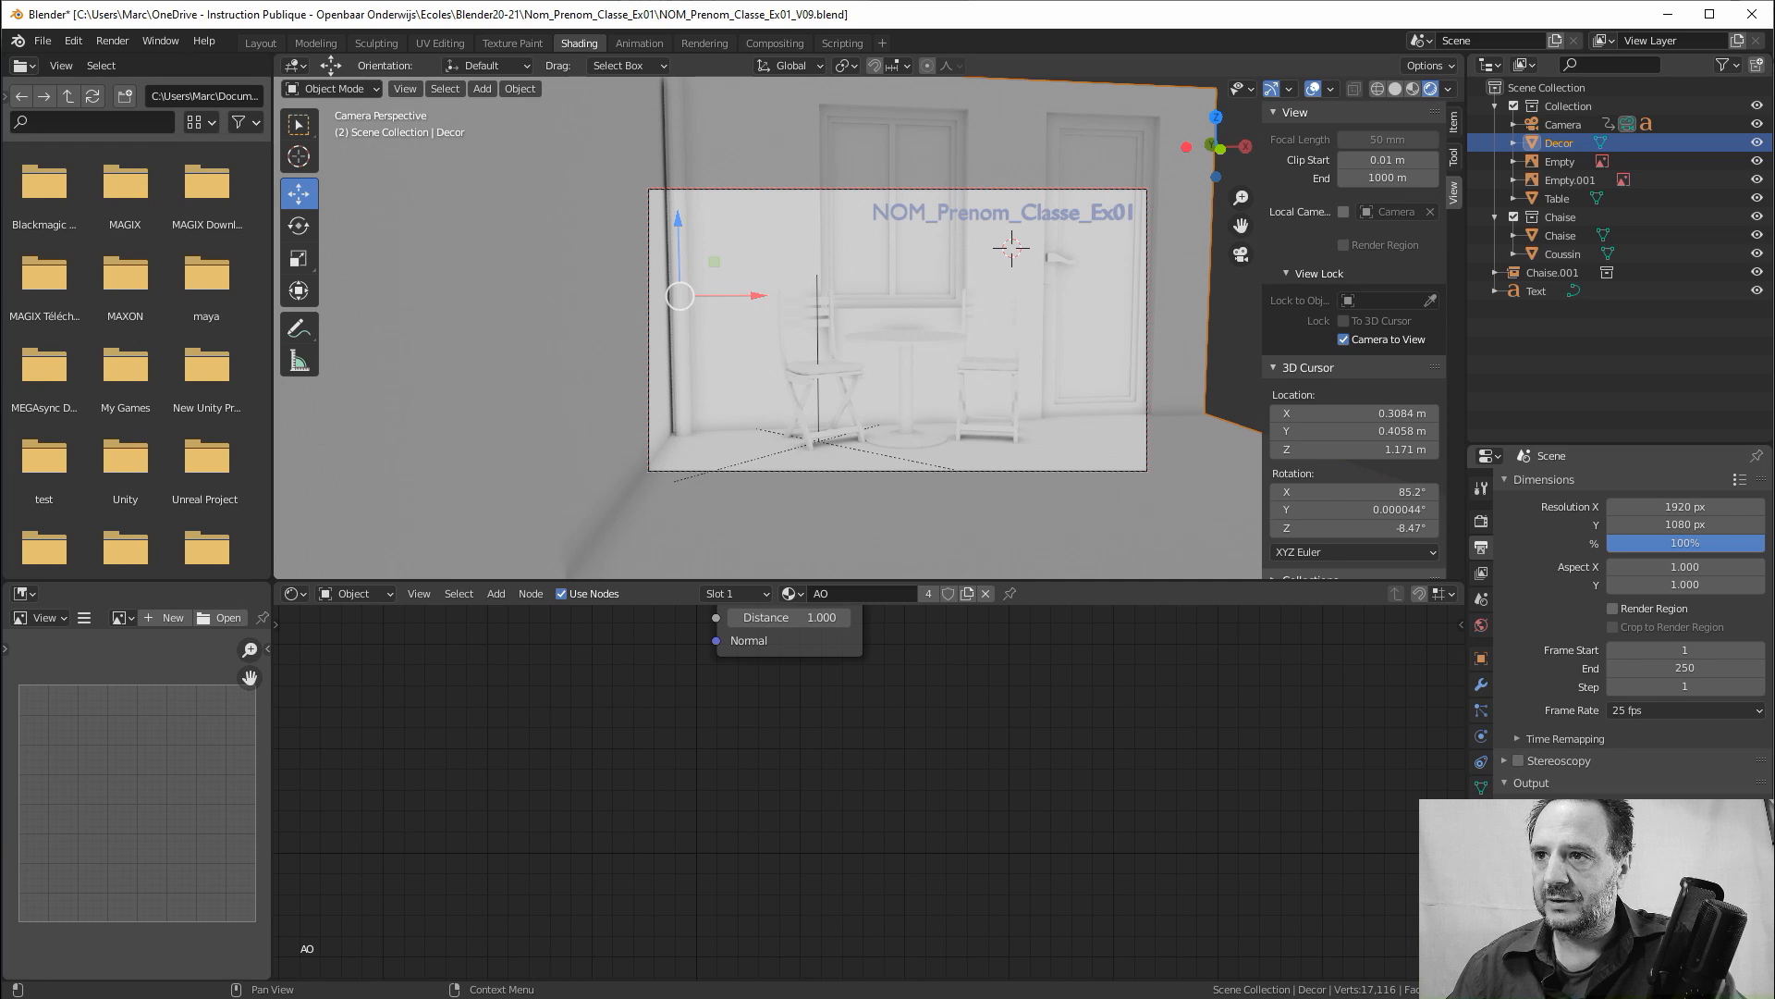
{"action": "left_click", "coordinate": [1685, 875]}
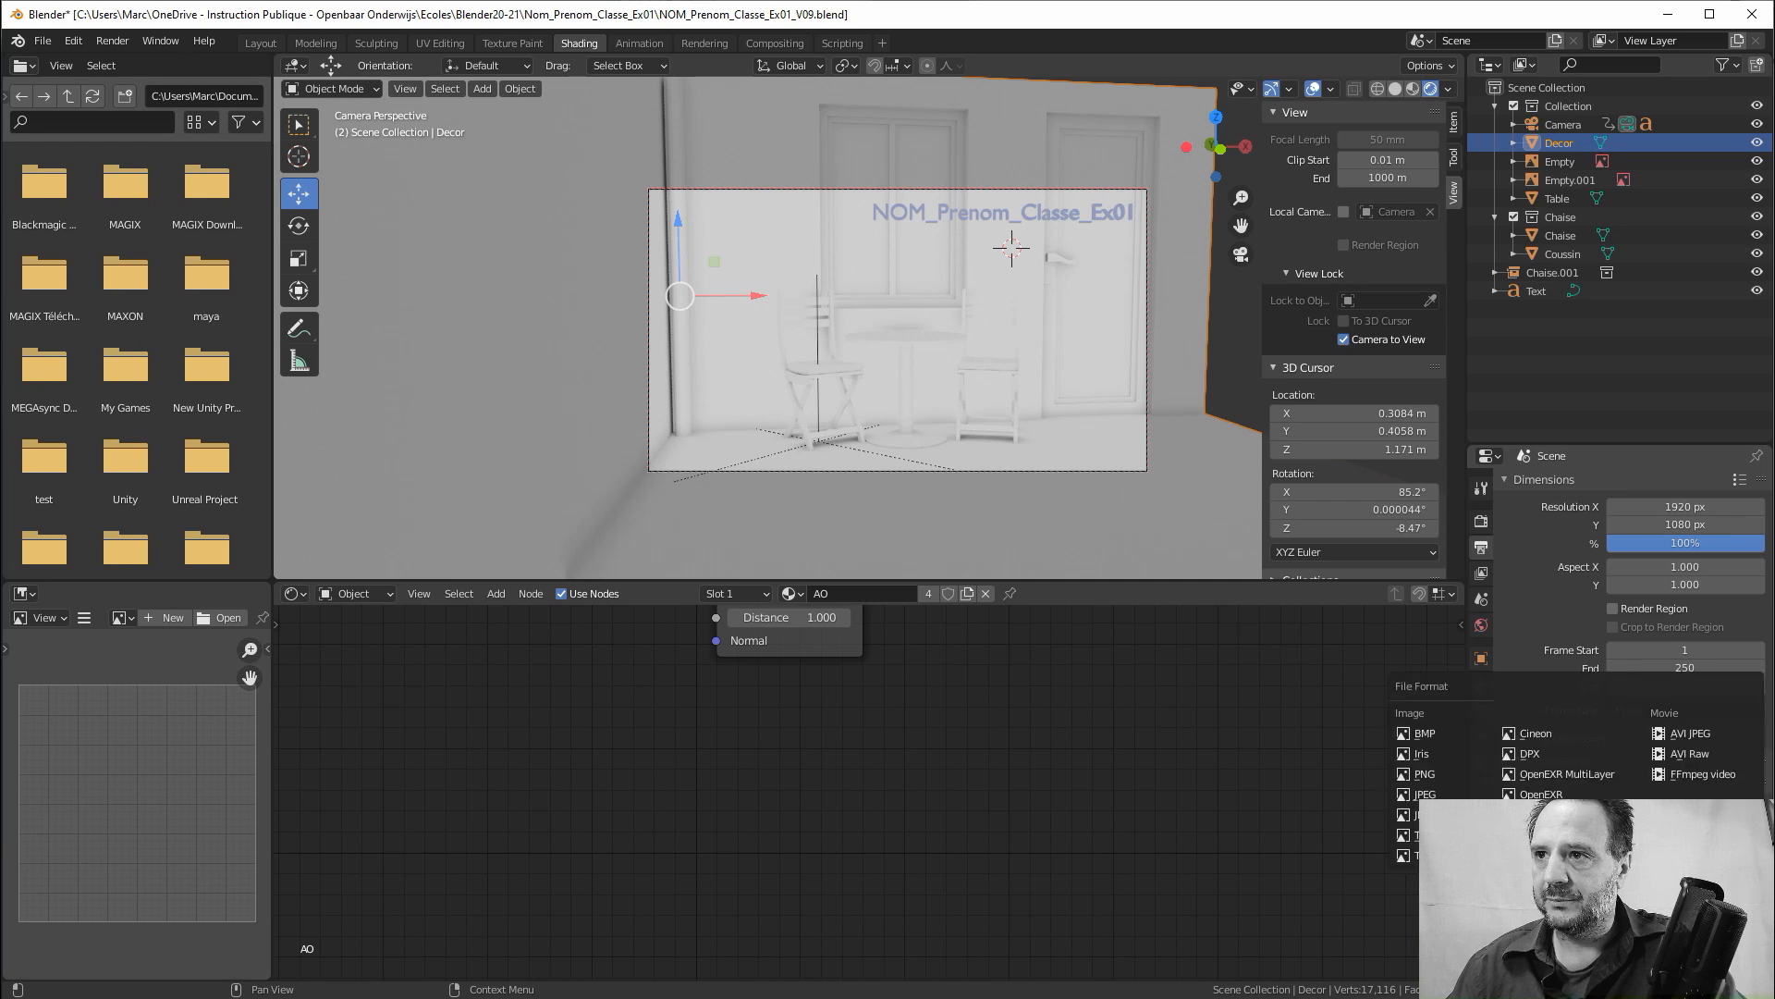
{"action": "left_click", "coordinate": [1704, 775]}
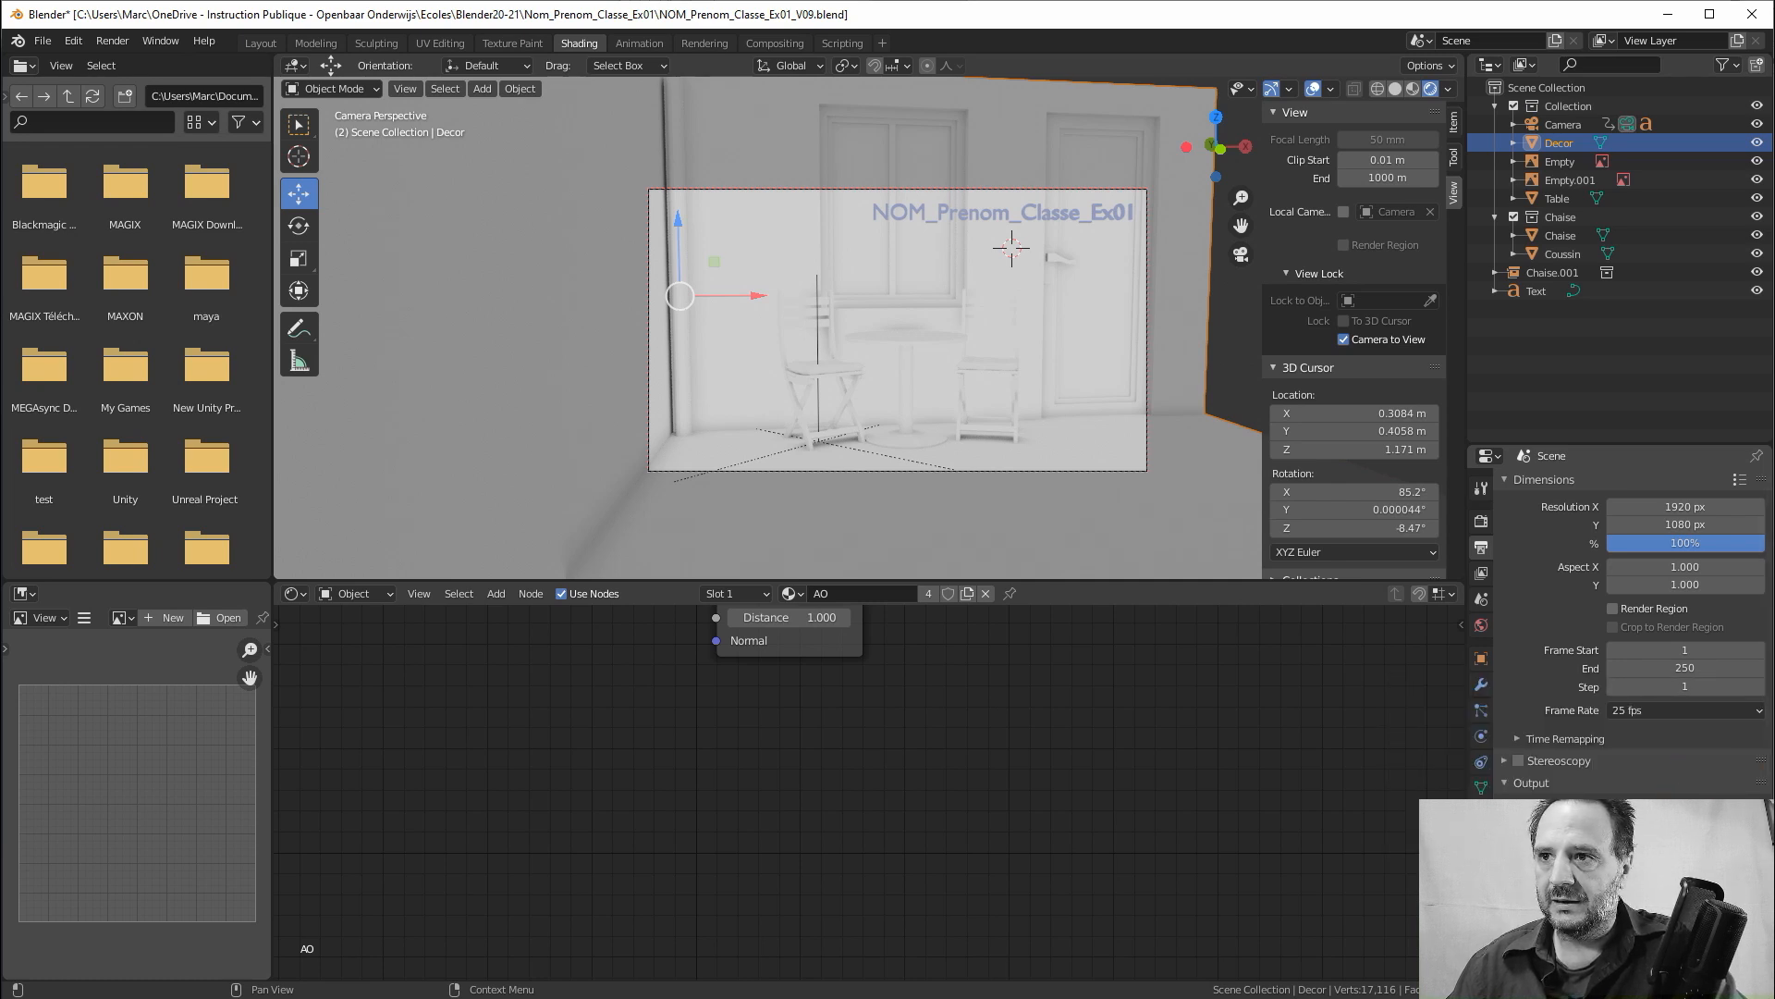
{"action": "scroll", "coordinate": [1625, 832], "scroll_direction": "down", "scroll_amount": 5}
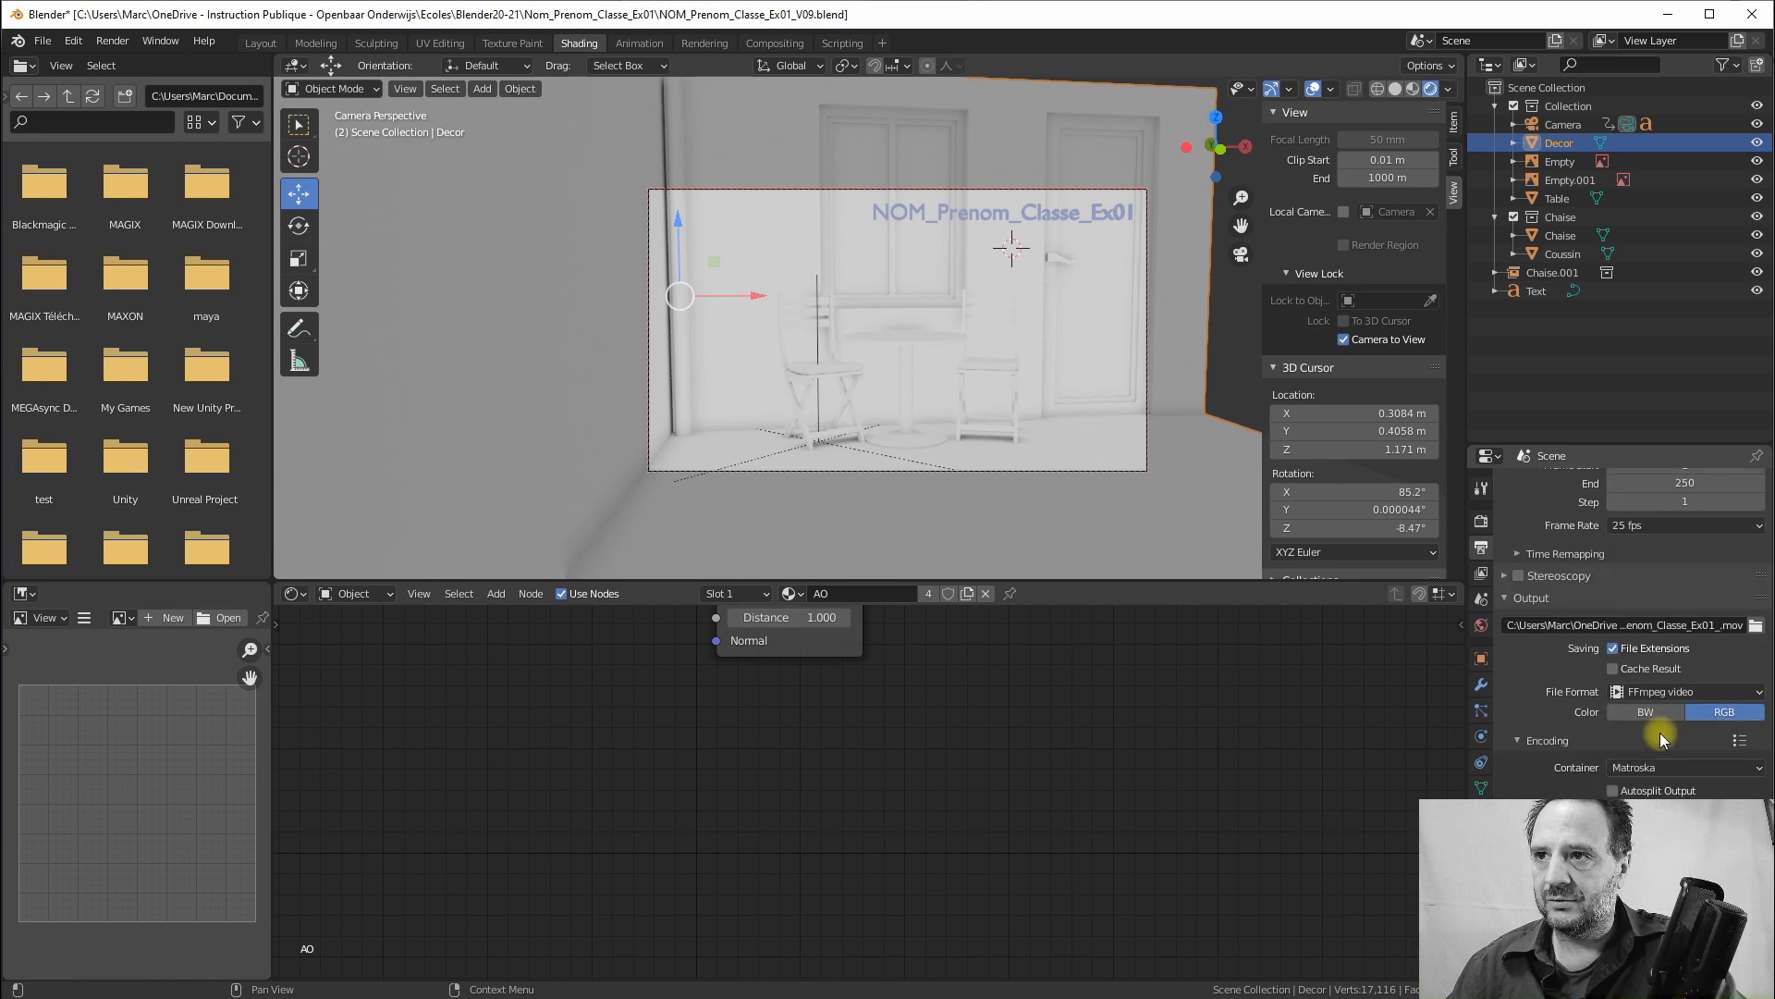
{"action": "left_click", "coordinate": [1627, 768]}
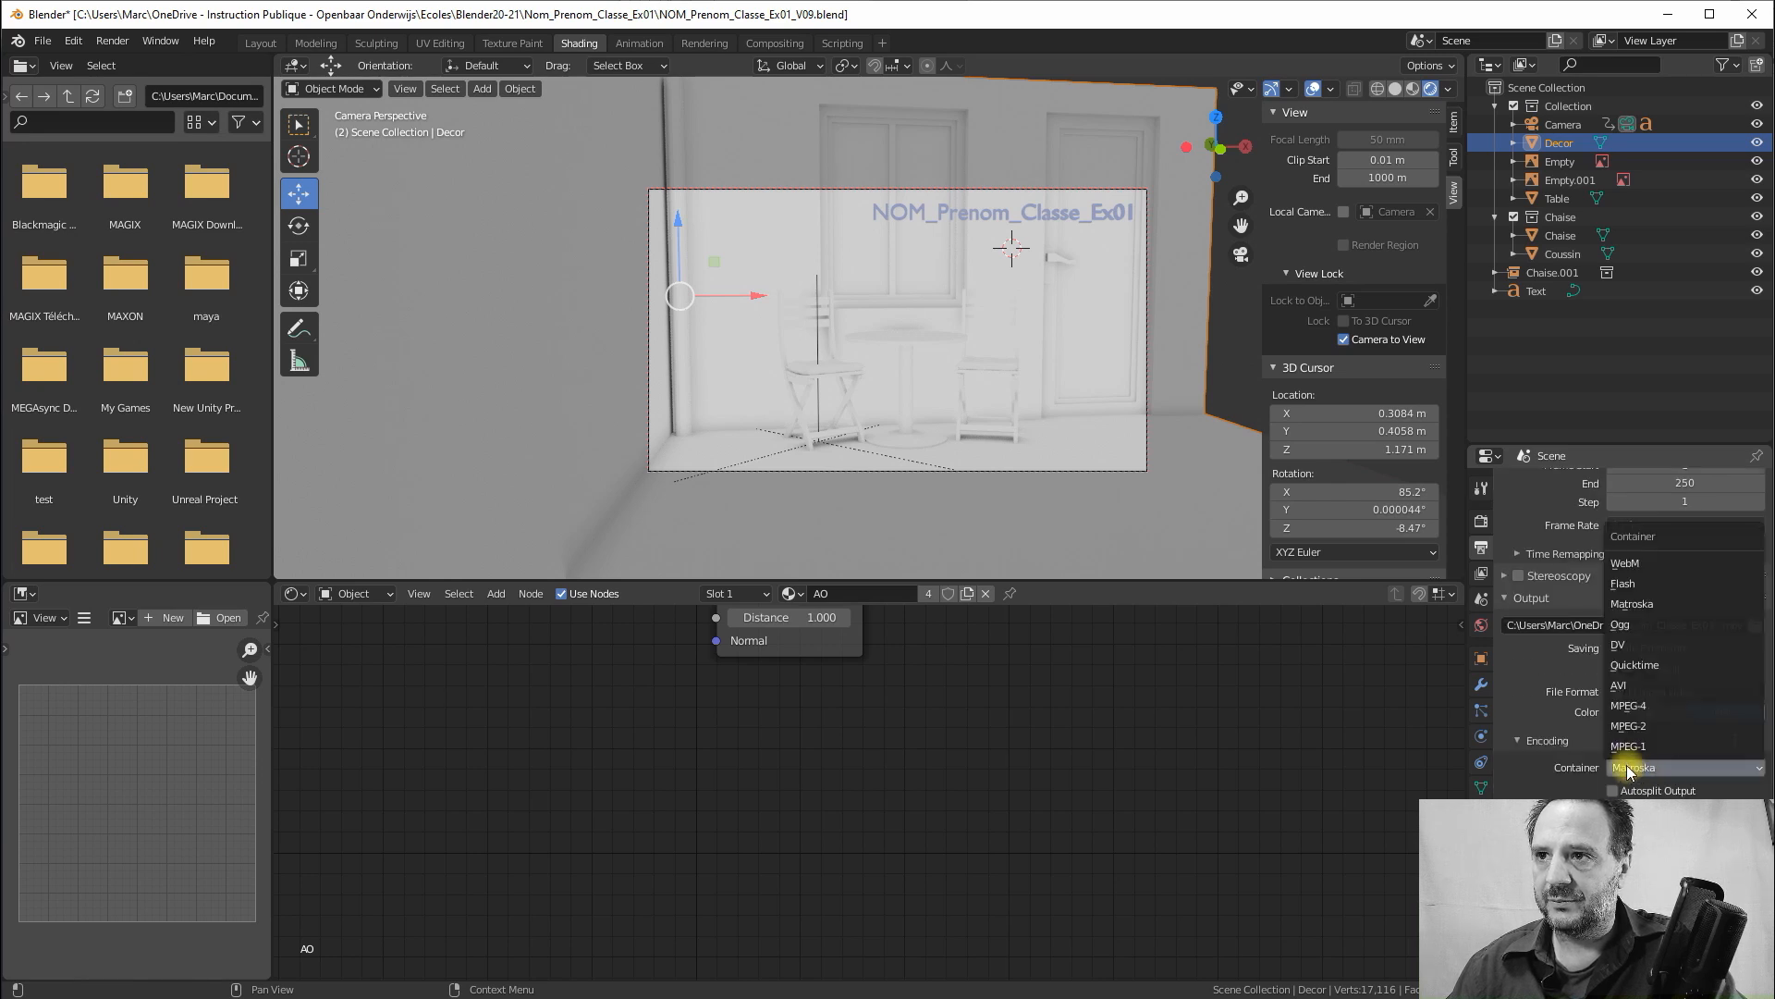
{"action": "left_click", "coordinate": [1629, 667]}
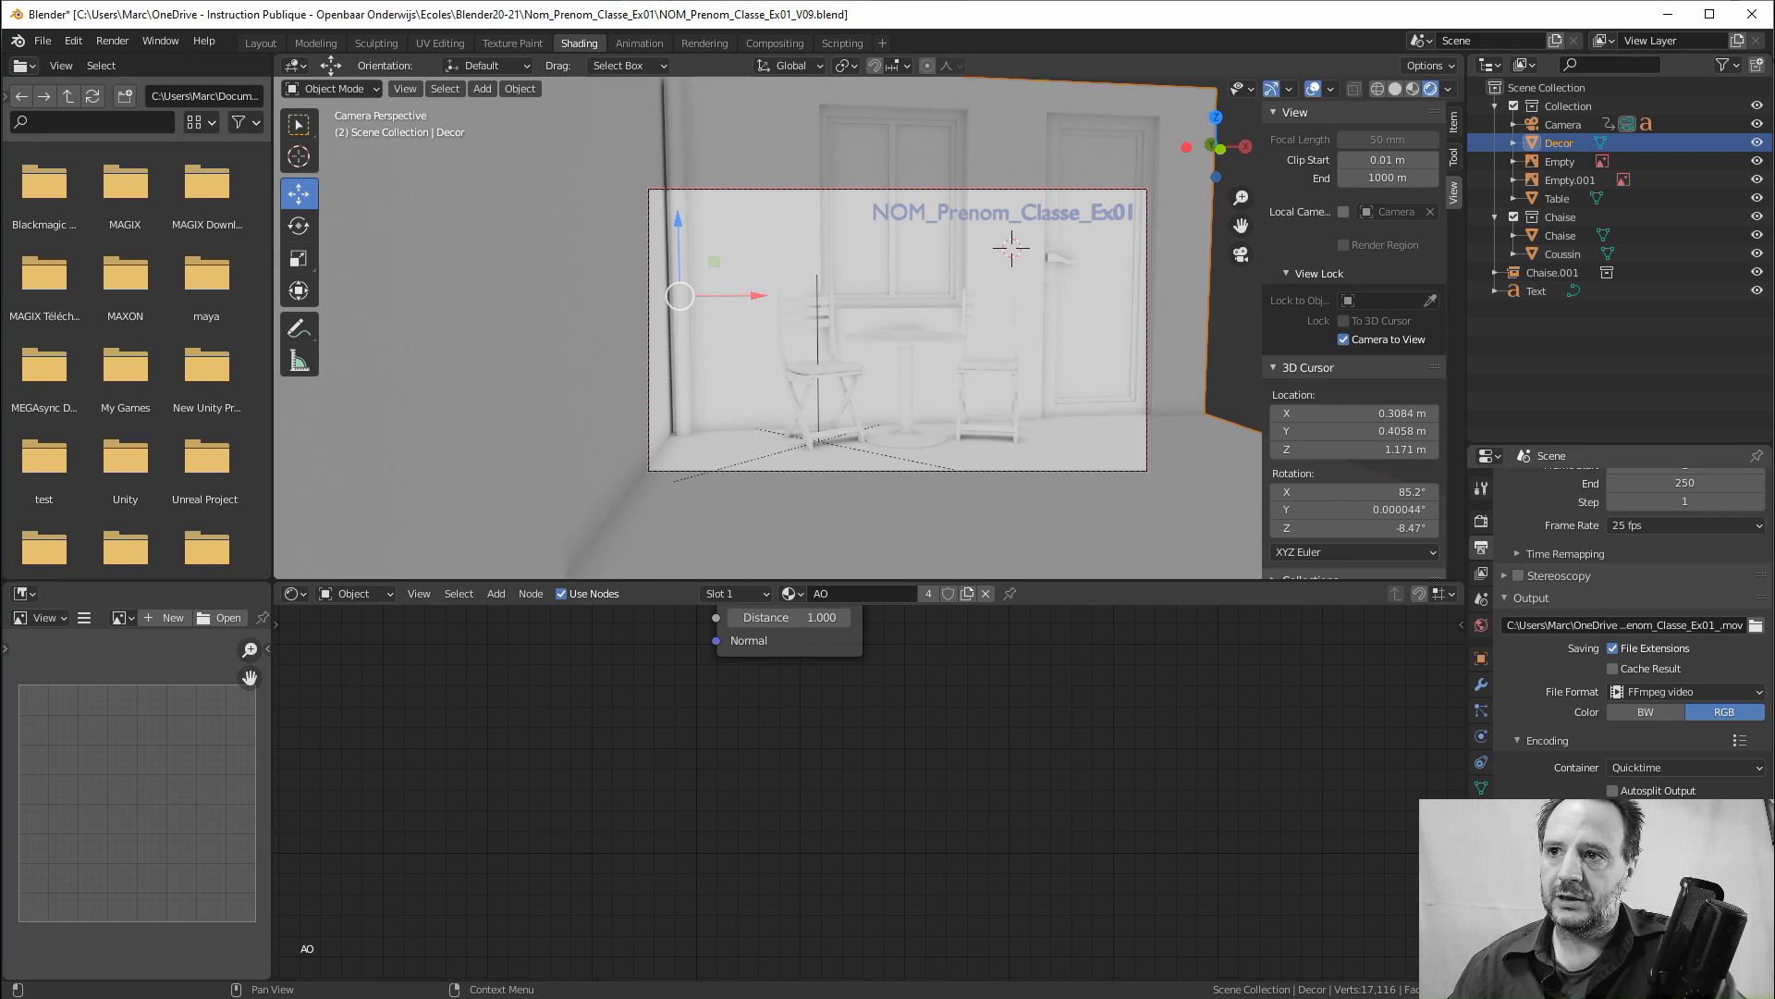
{"action": "left_click", "coordinate": [1655, 870]}
{"action": "left_click", "coordinate": [1639, 785]}
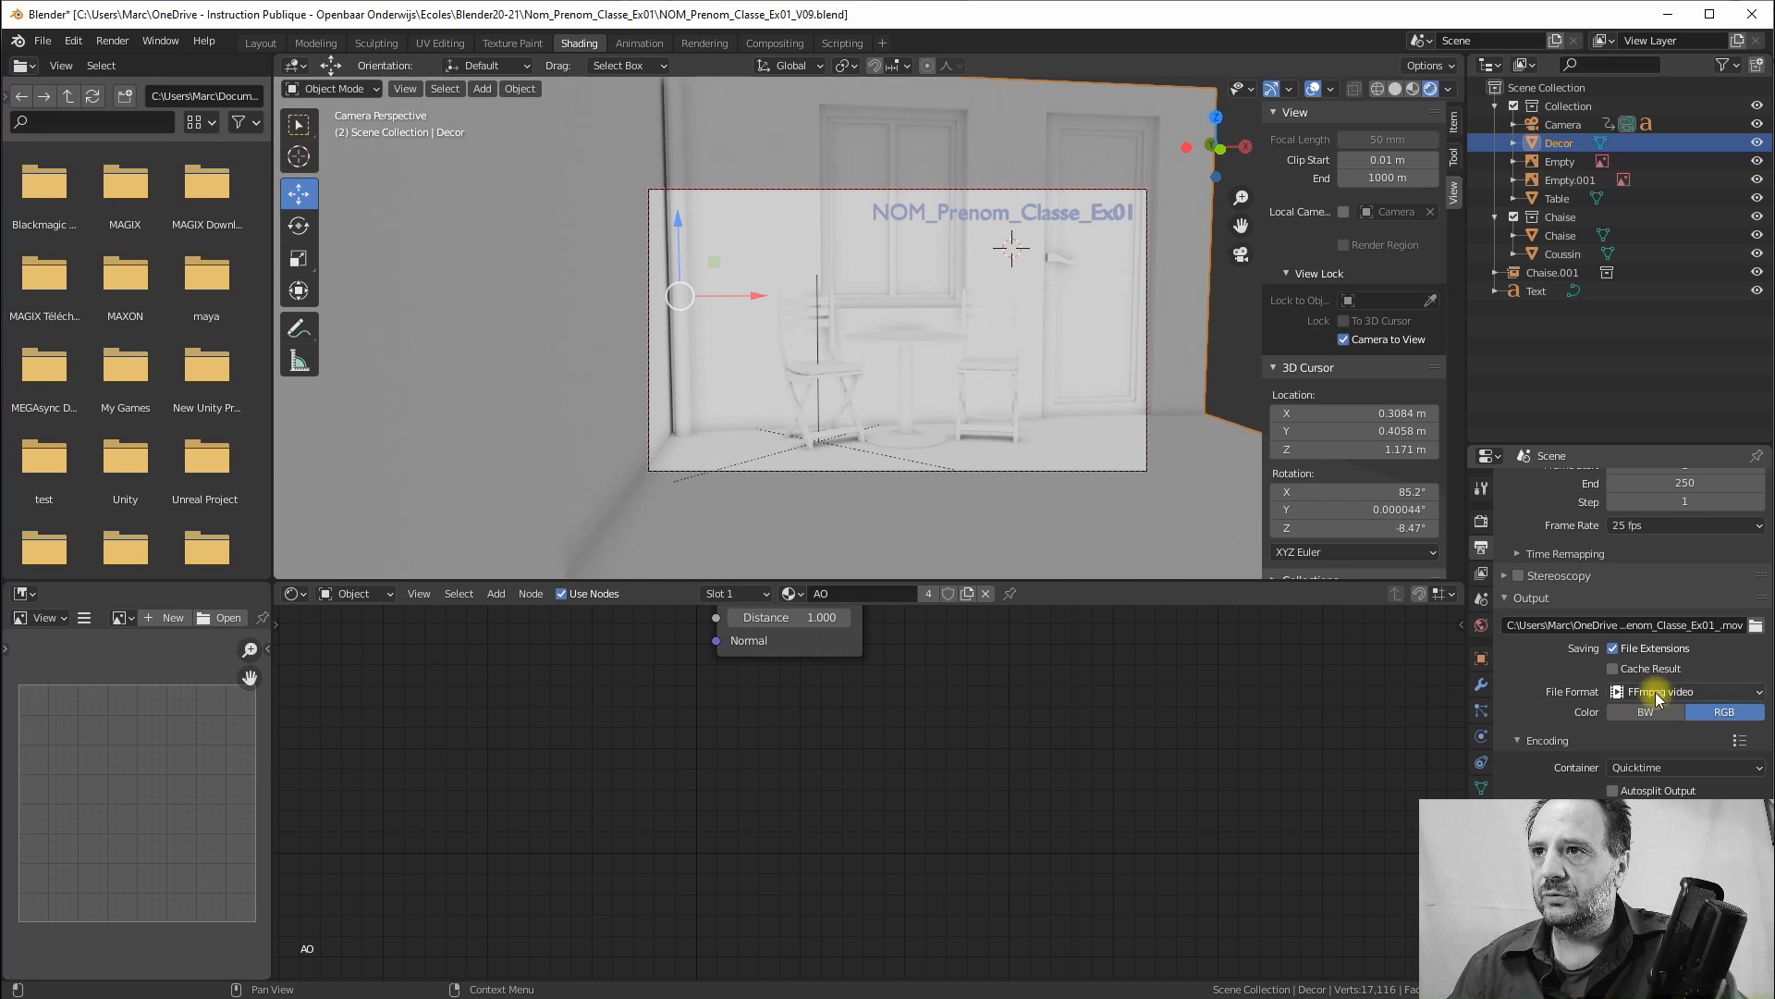
{"action": "scroll", "coordinate": [1620, 784], "scroll_direction": "up", "scroll_amount": 5}
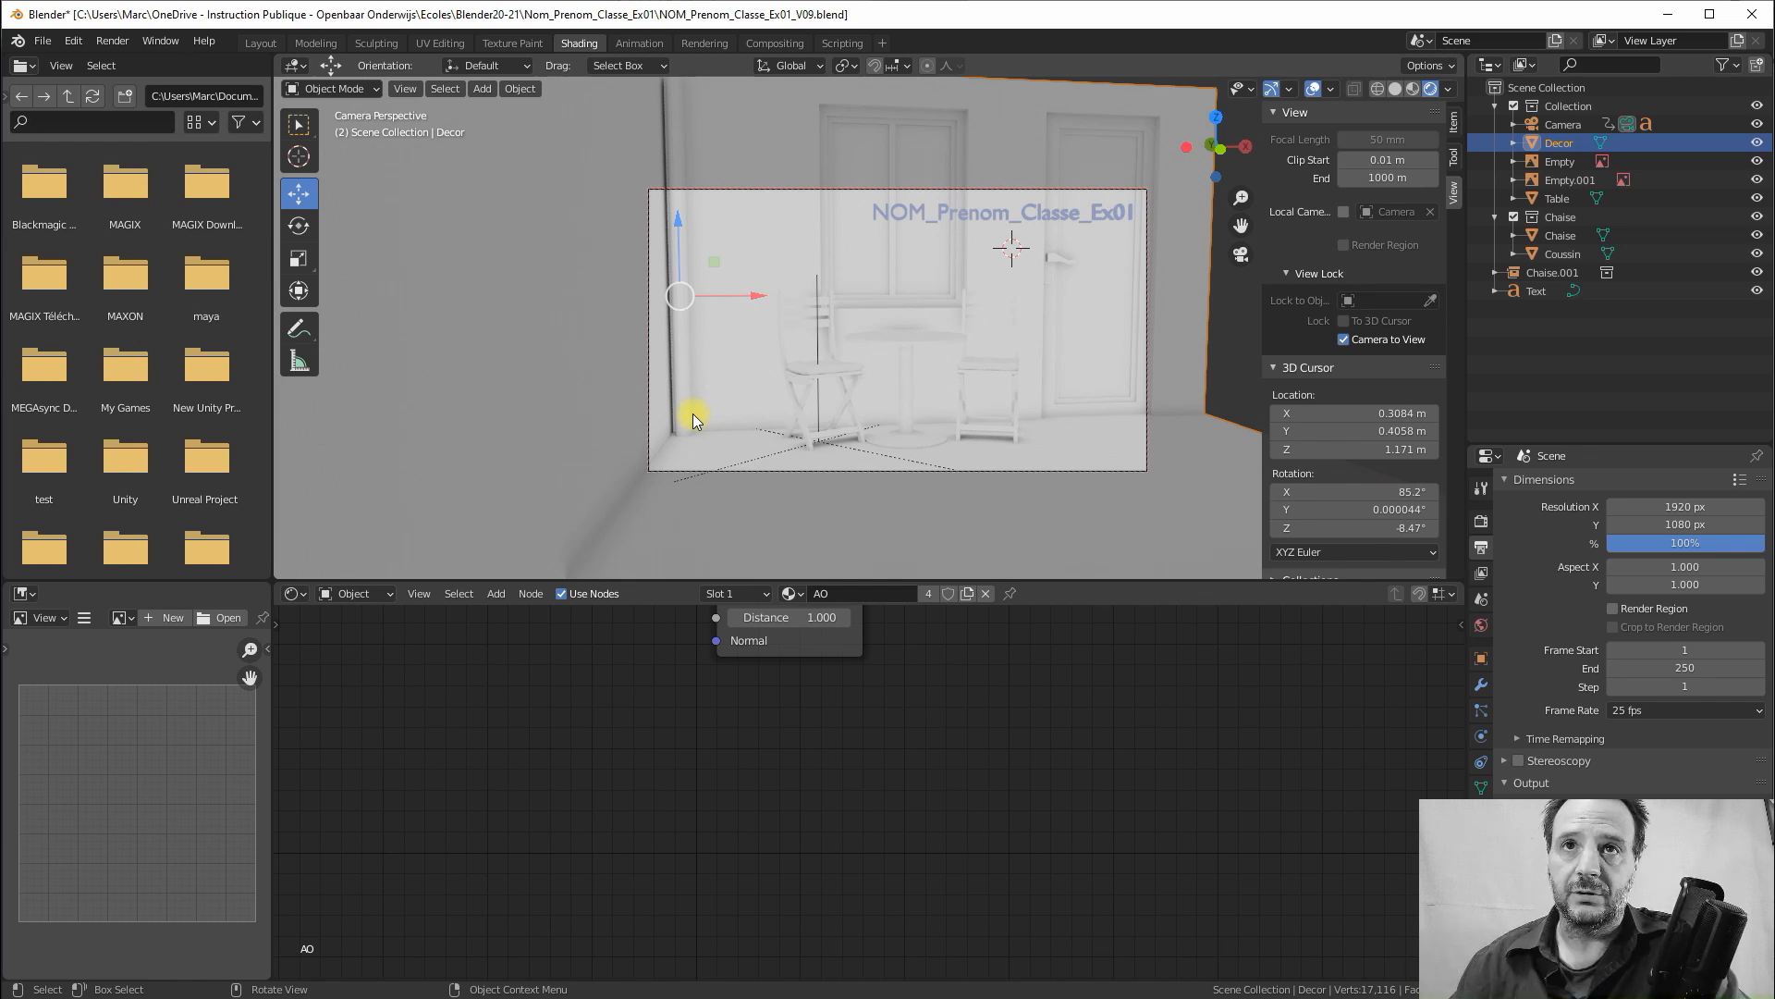
Switch to the Layout workspace and save the project as a new version named NOM_Prenom_Classe_Ex01_V10.blend
{"action": "left_click", "coordinate": [260, 42]}
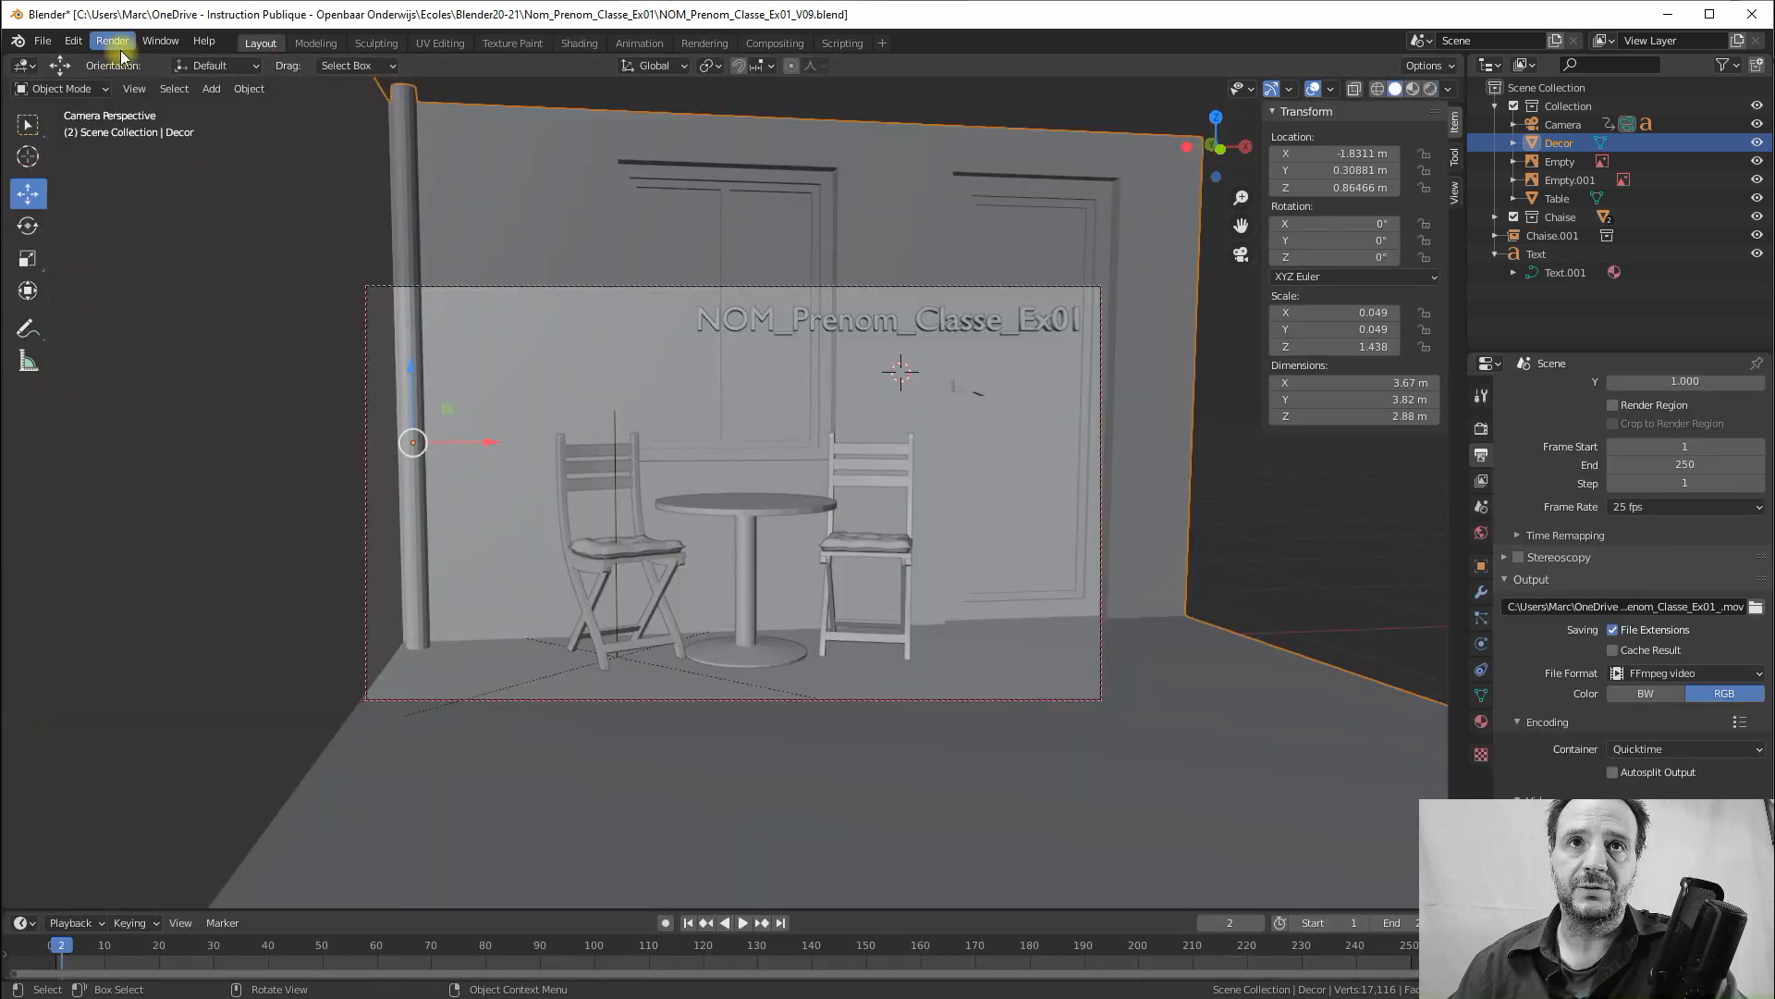
{"action": "left_click", "coordinate": [41, 41]}
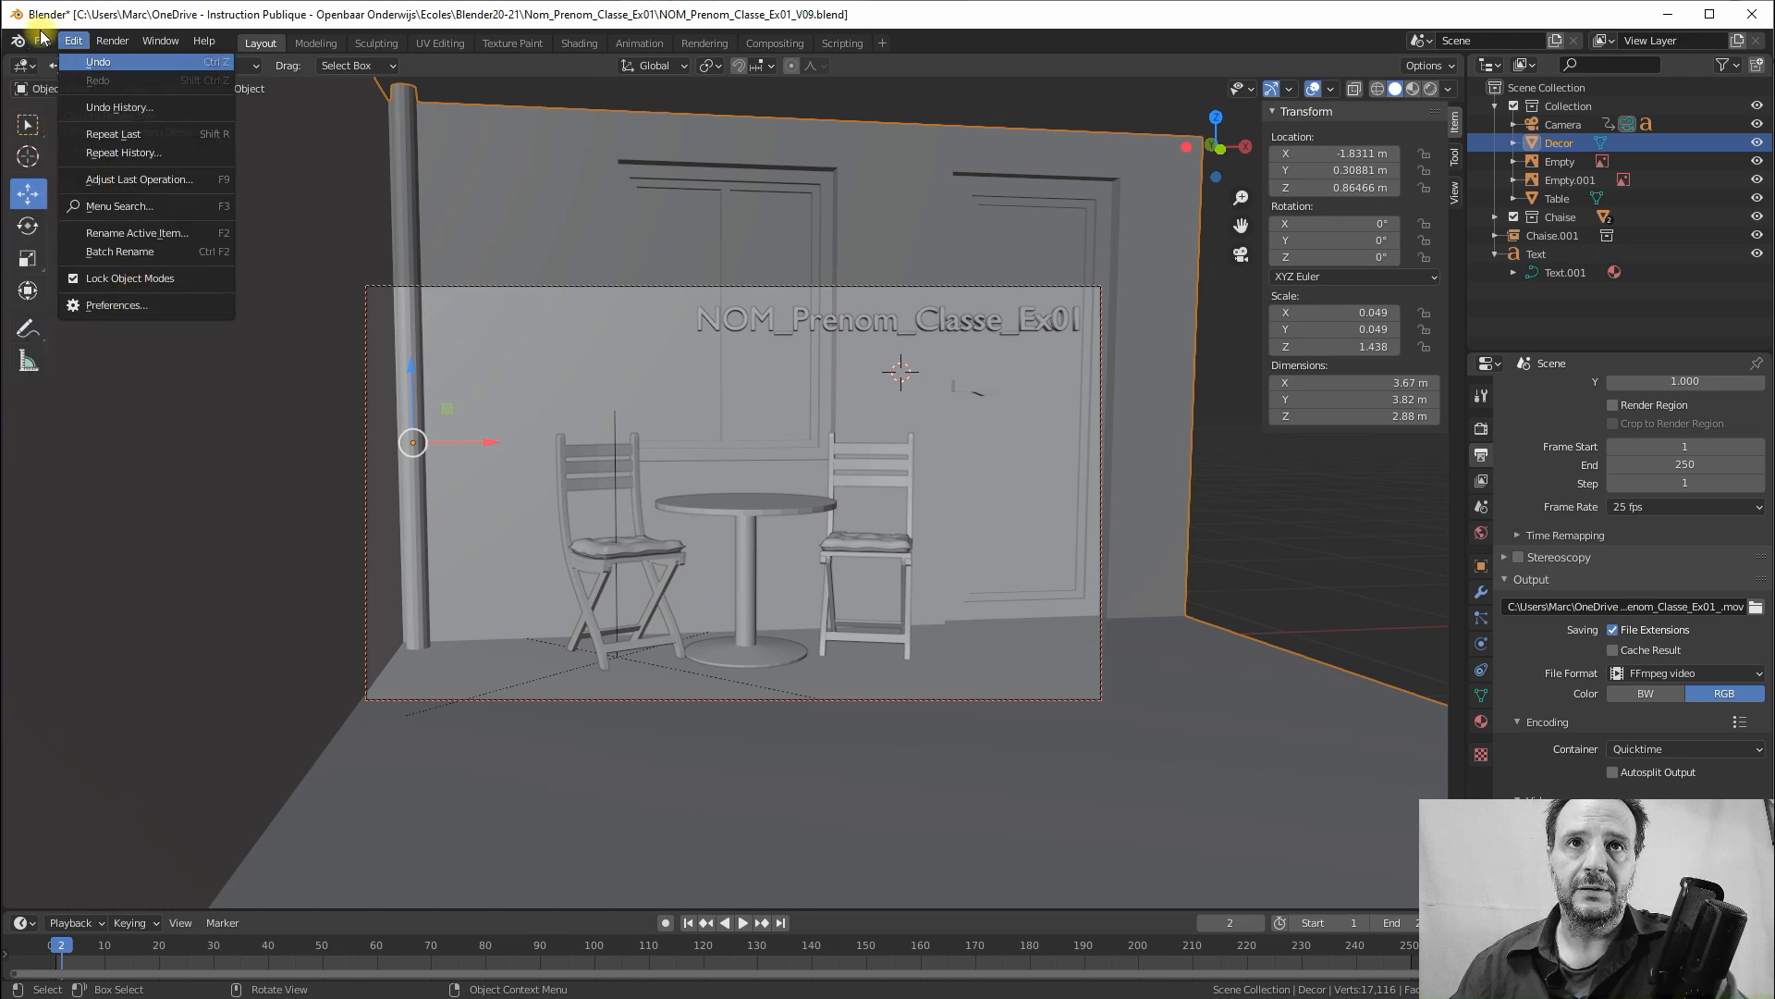
{"action": "key", "text": "Escape"}
{"action": "left_click", "coordinate": [42, 40]}
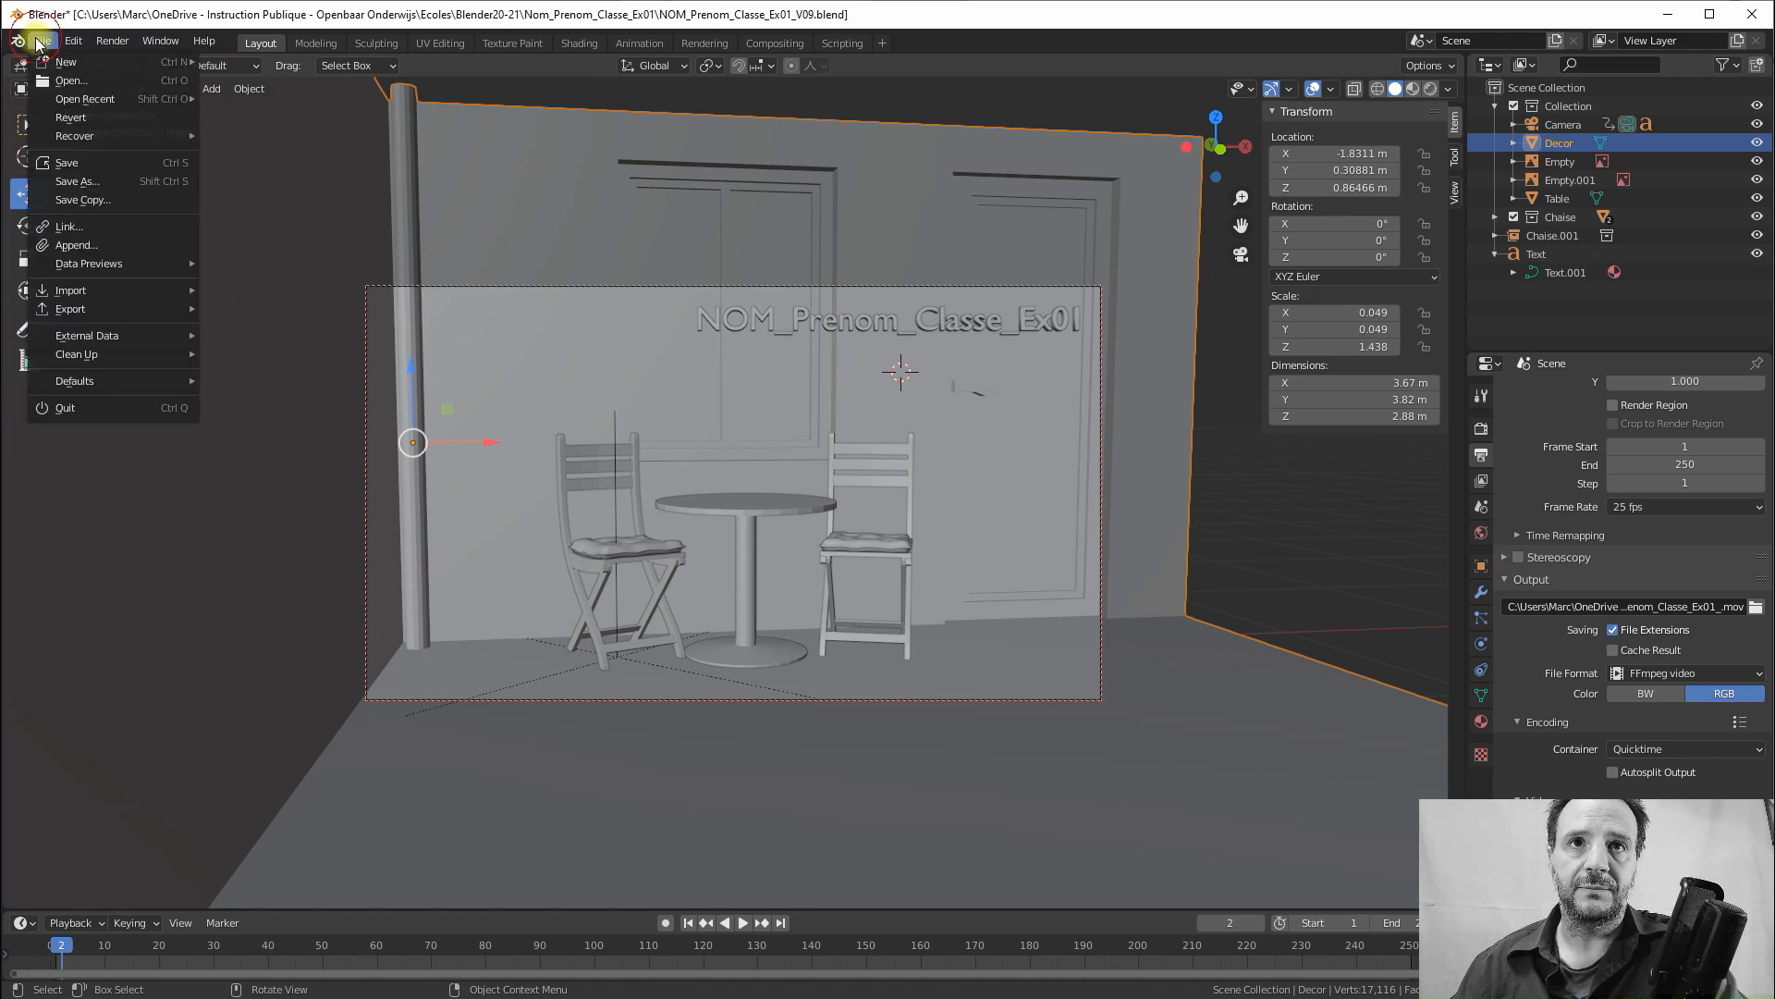
{"action": "left_click", "coordinate": [83, 179]}
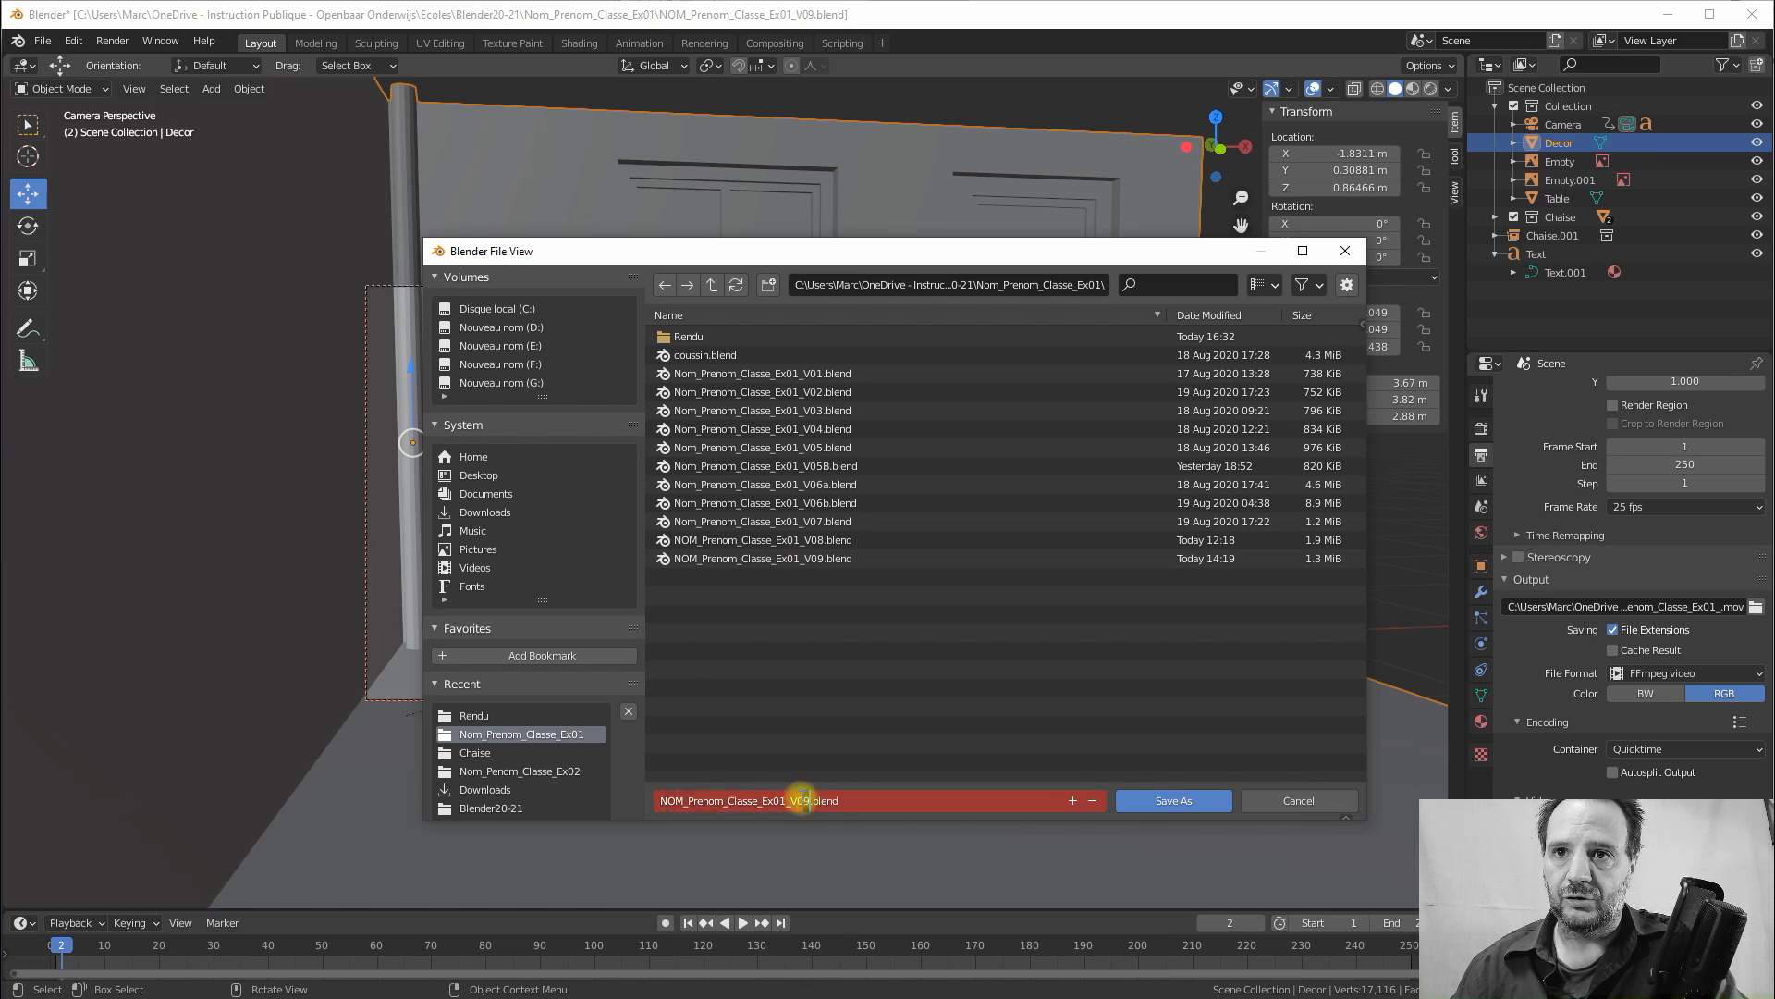
{"action": "type", "text": "10"}
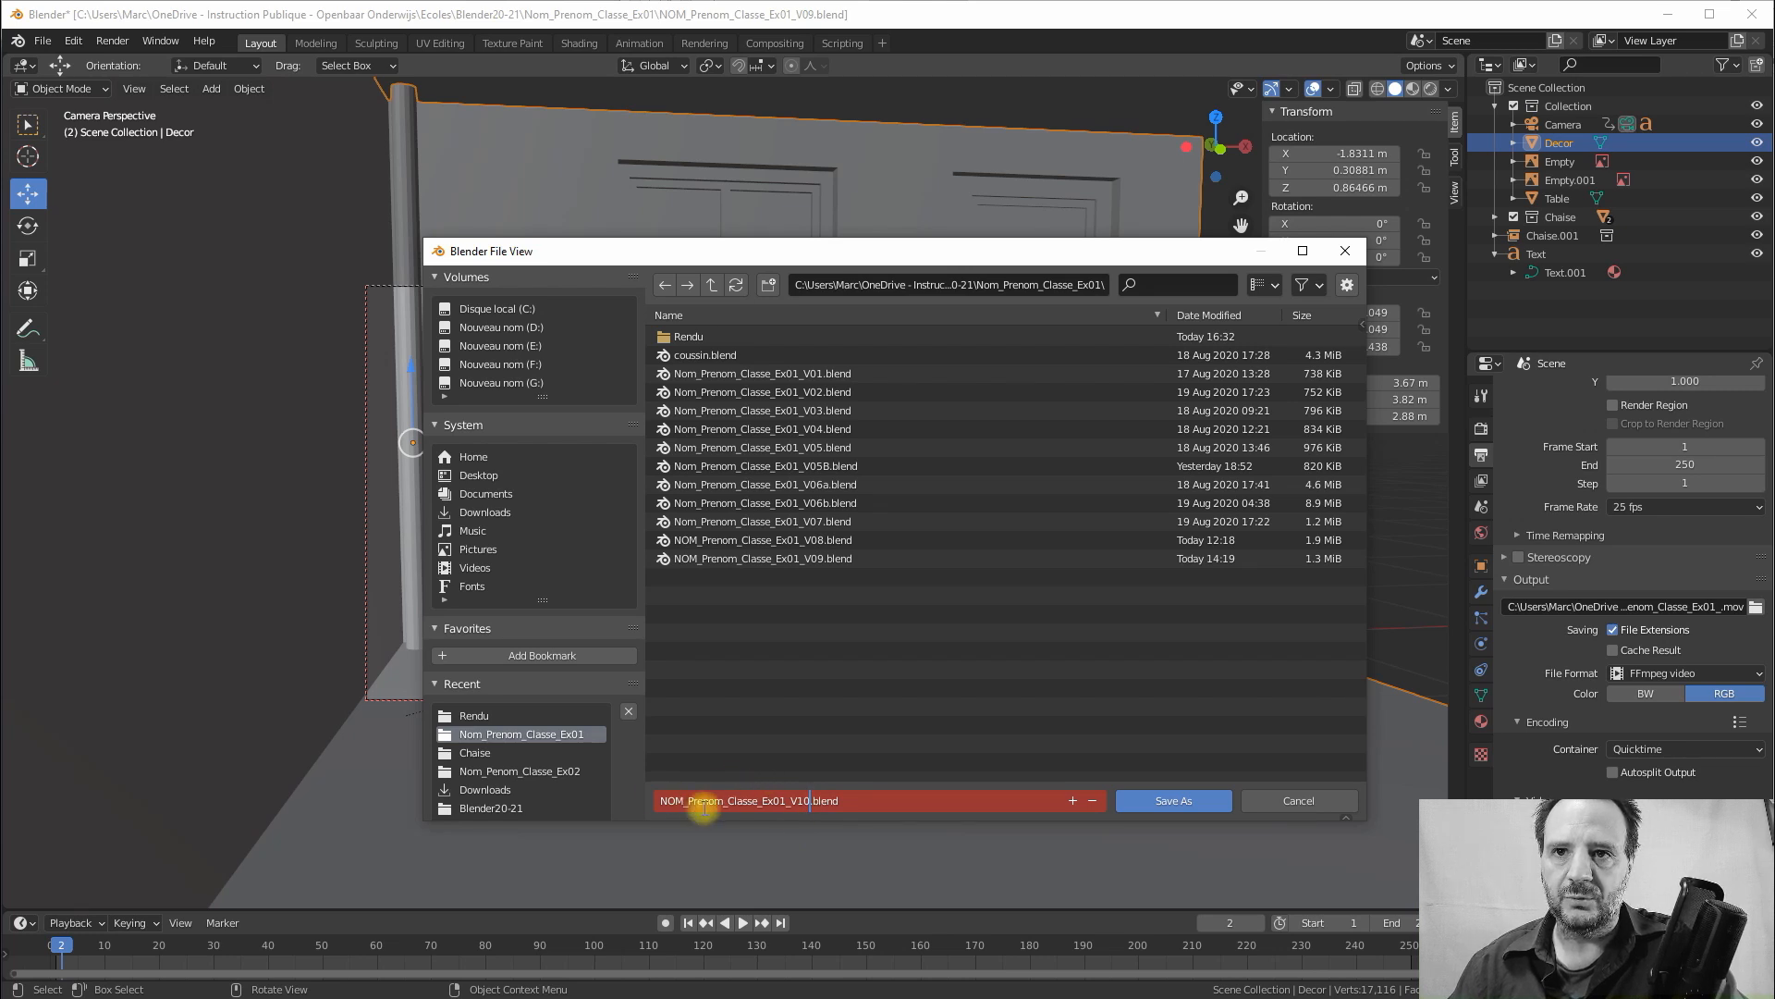
{"action": "left_click", "coordinate": [1183, 805]}
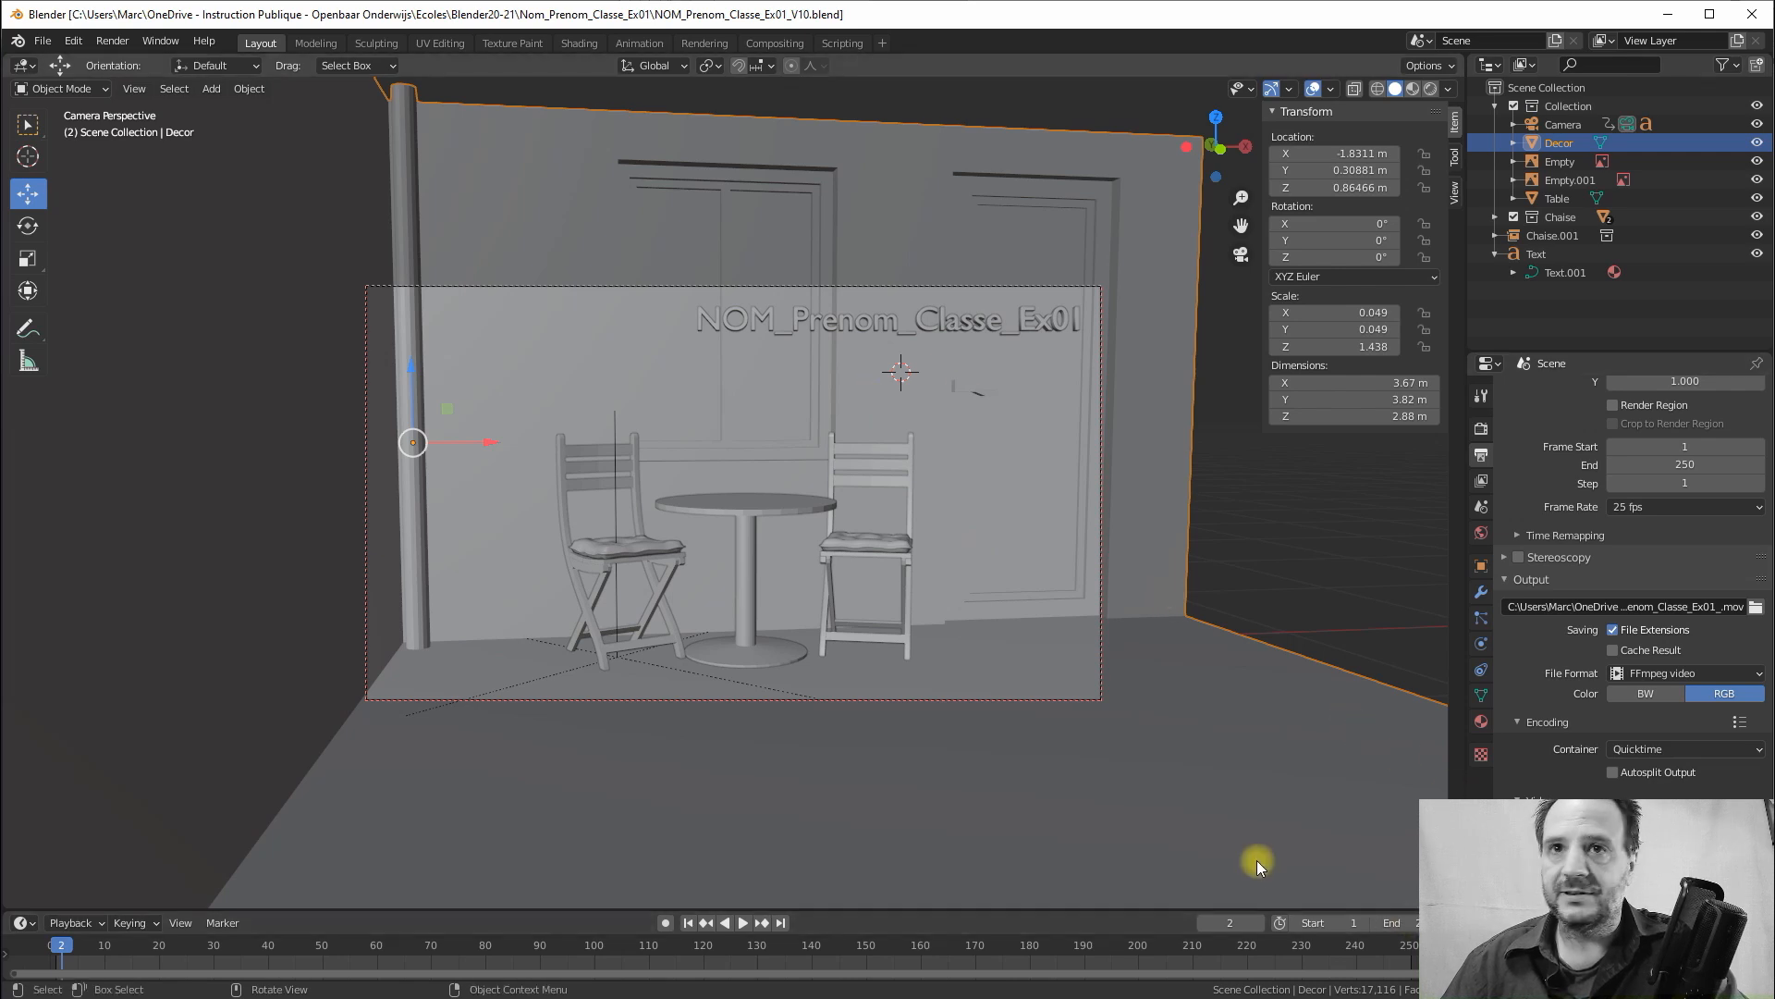
Render the full animation, follow its frames with the whole image in view, and close the render window when finished
{"action": "left_click", "coordinate": [112, 41]}
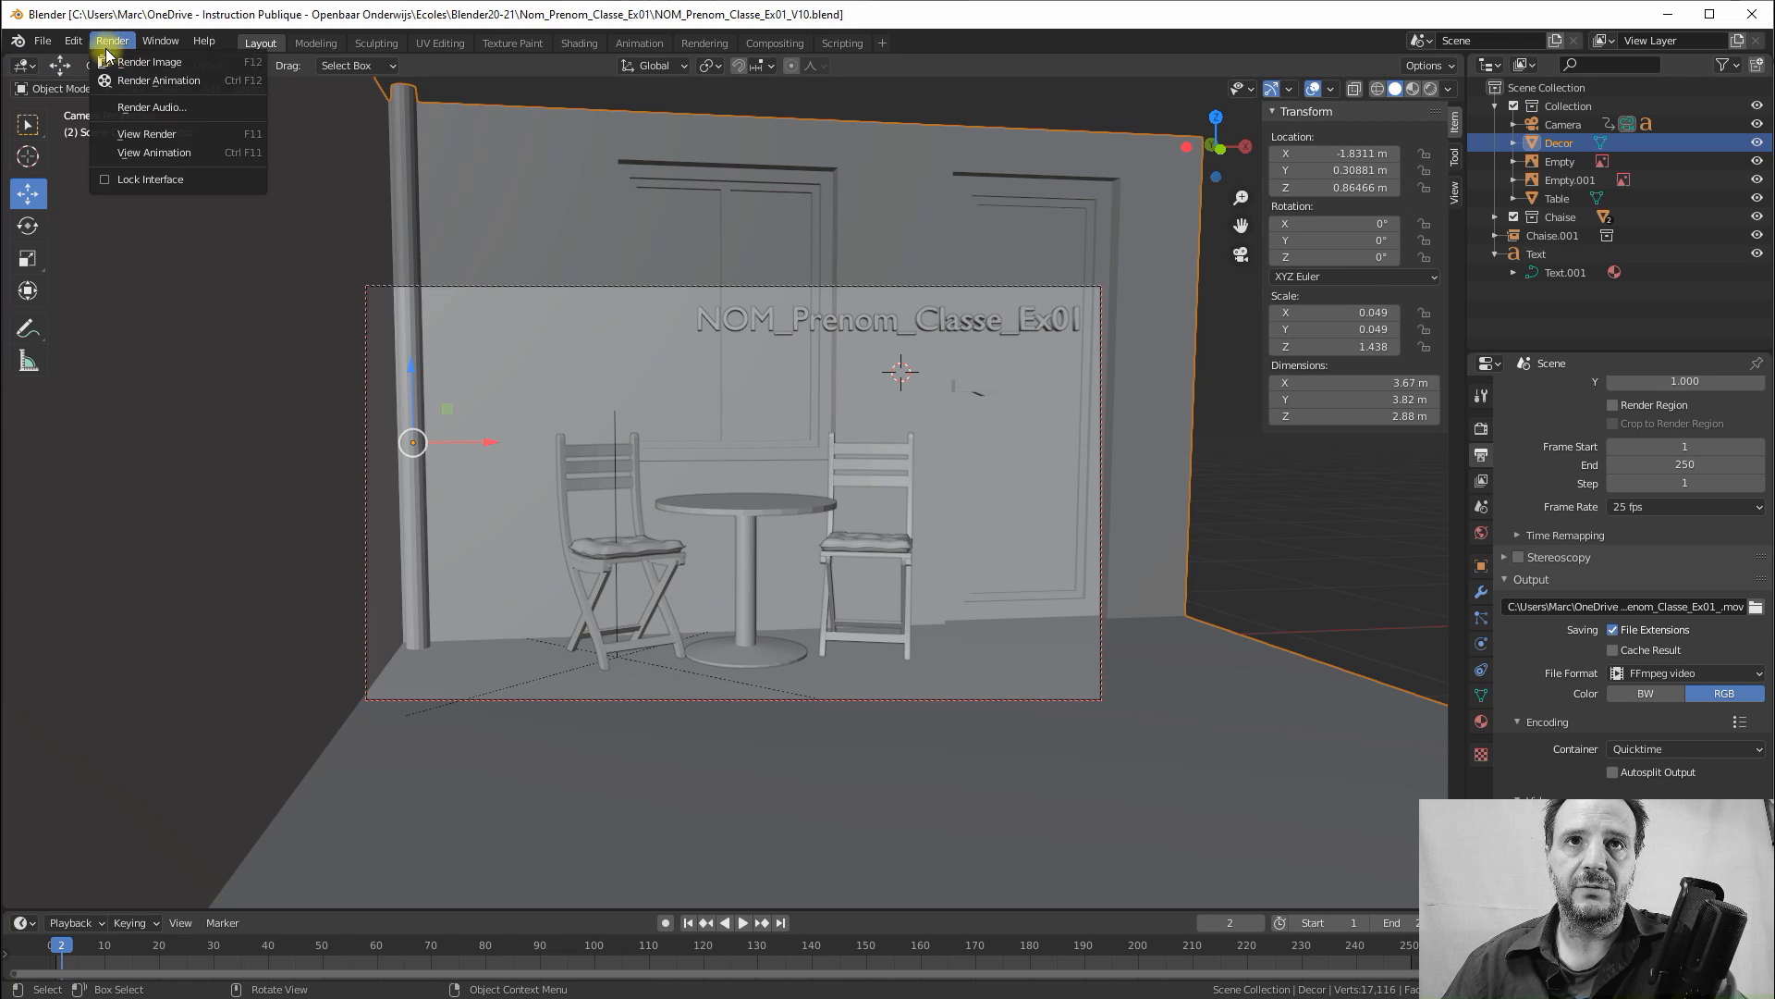
{"action": "left_click", "coordinate": [152, 78]}
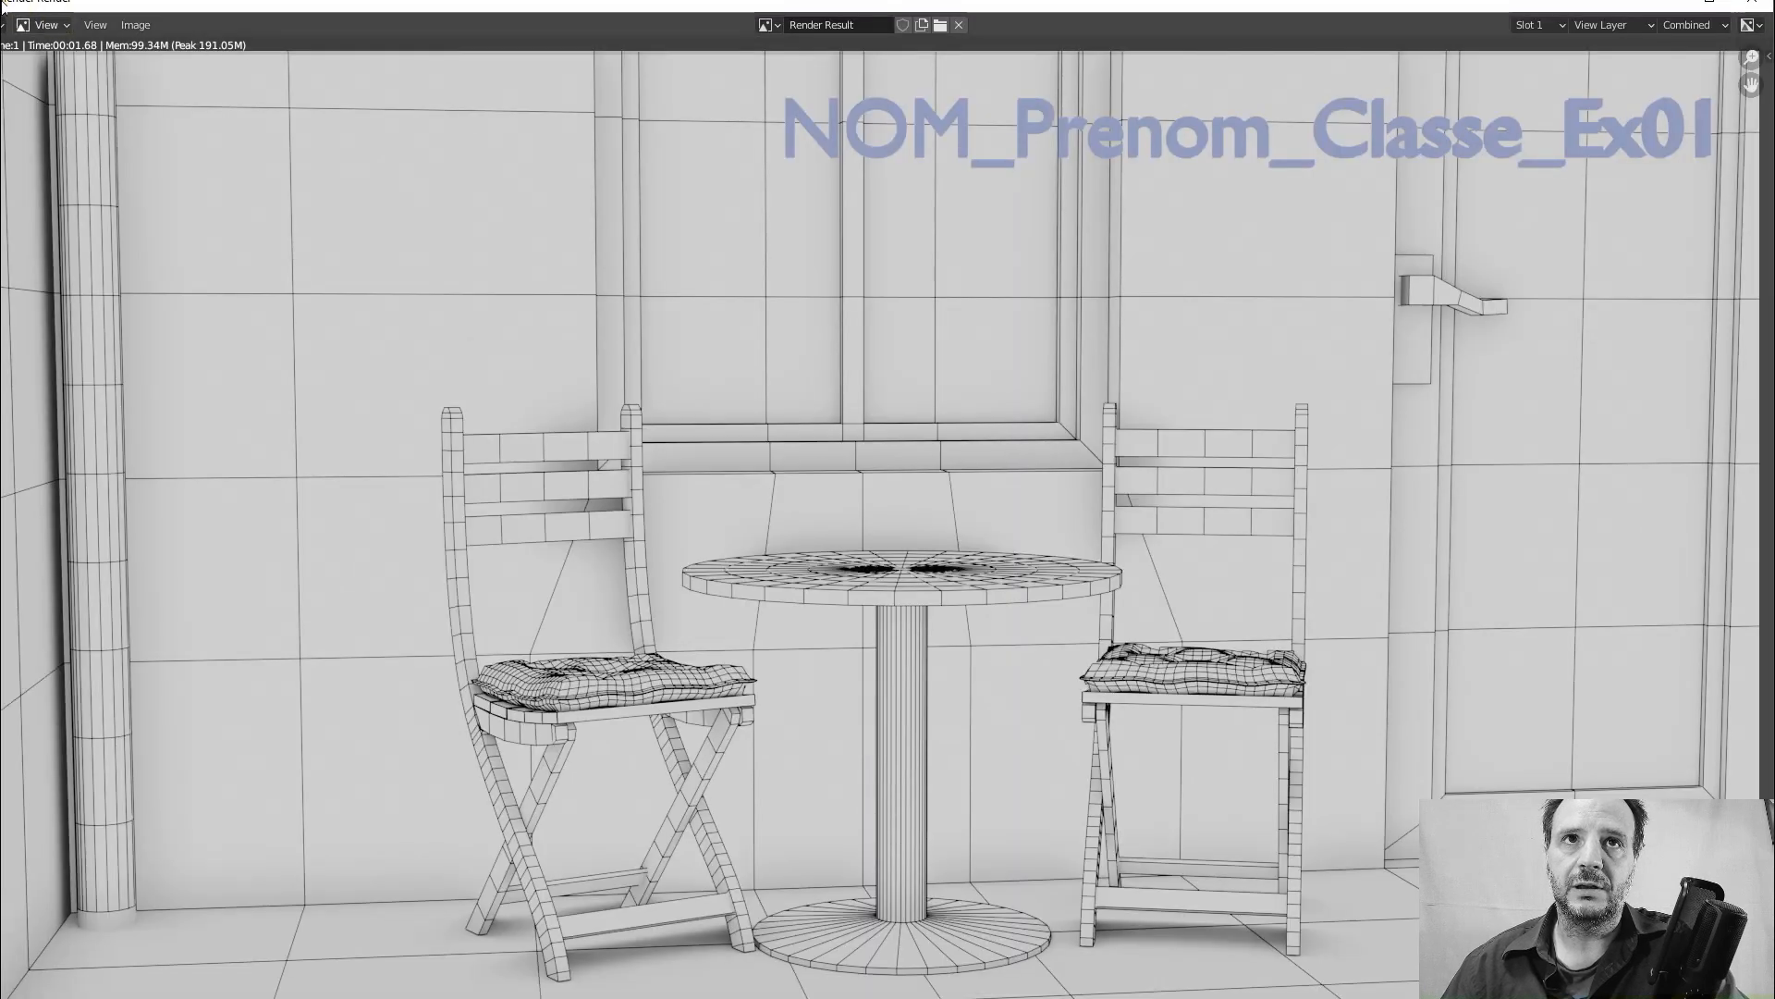
{"action": "left_click_drag", "start_coordinate": [2, 2], "coordinate": [392, 227]}
{"action": "left_click_drag", "start_coordinate": [523, 239], "coordinate": [297, 99]}
{"action": "scroll", "coordinate": [552, 340], "scroll_direction": "down", "scroll_amount": 3}
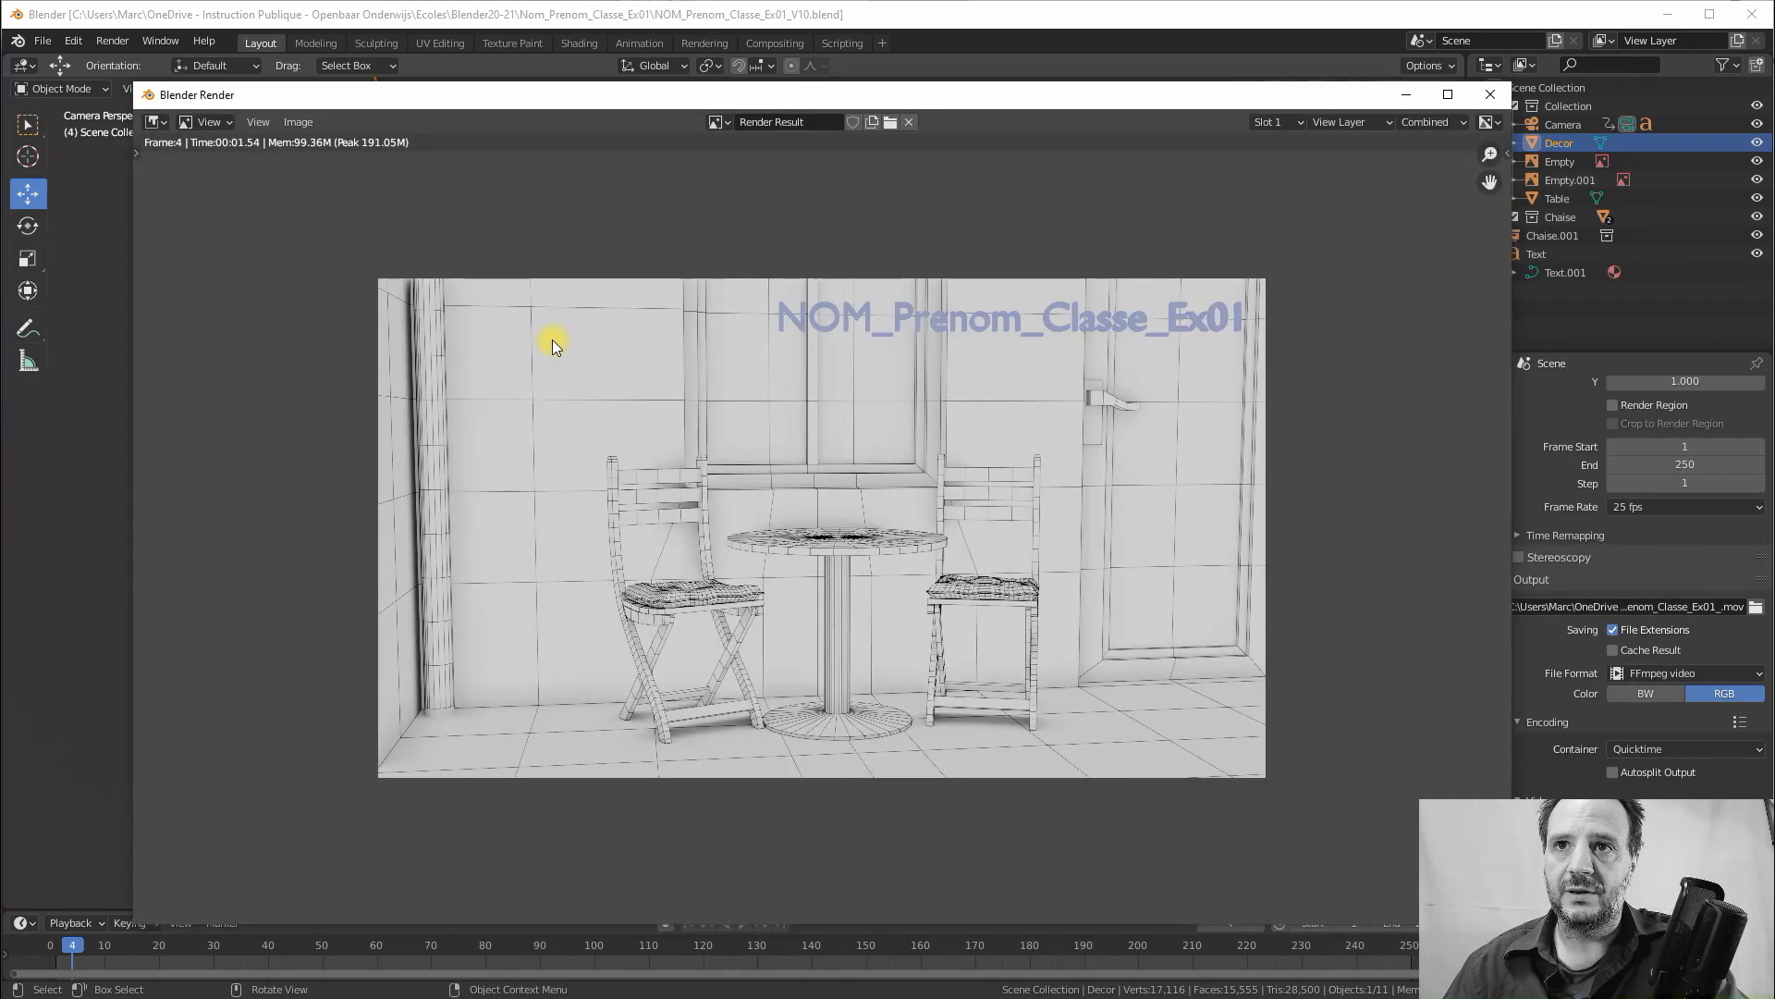
{"action": "left_click_drag", "start_coordinate": [346, 103], "coordinate": [270, 63]}
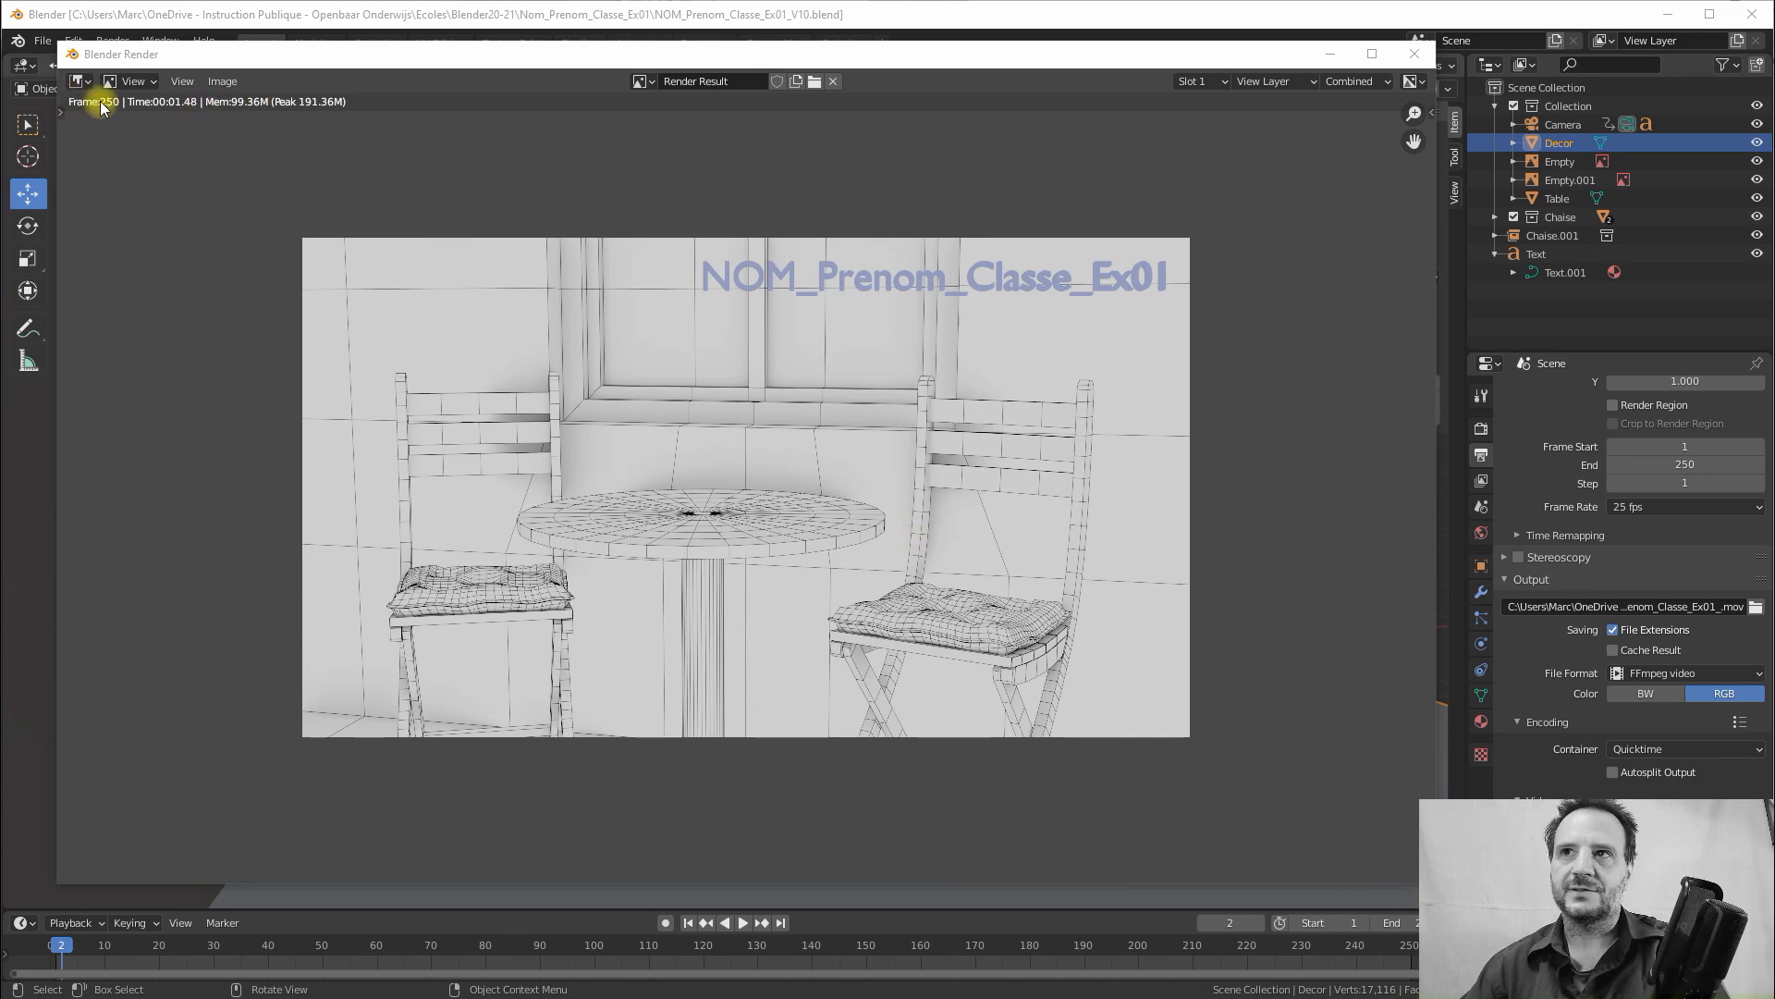
{"action": "left_click", "coordinate": [1414, 52]}
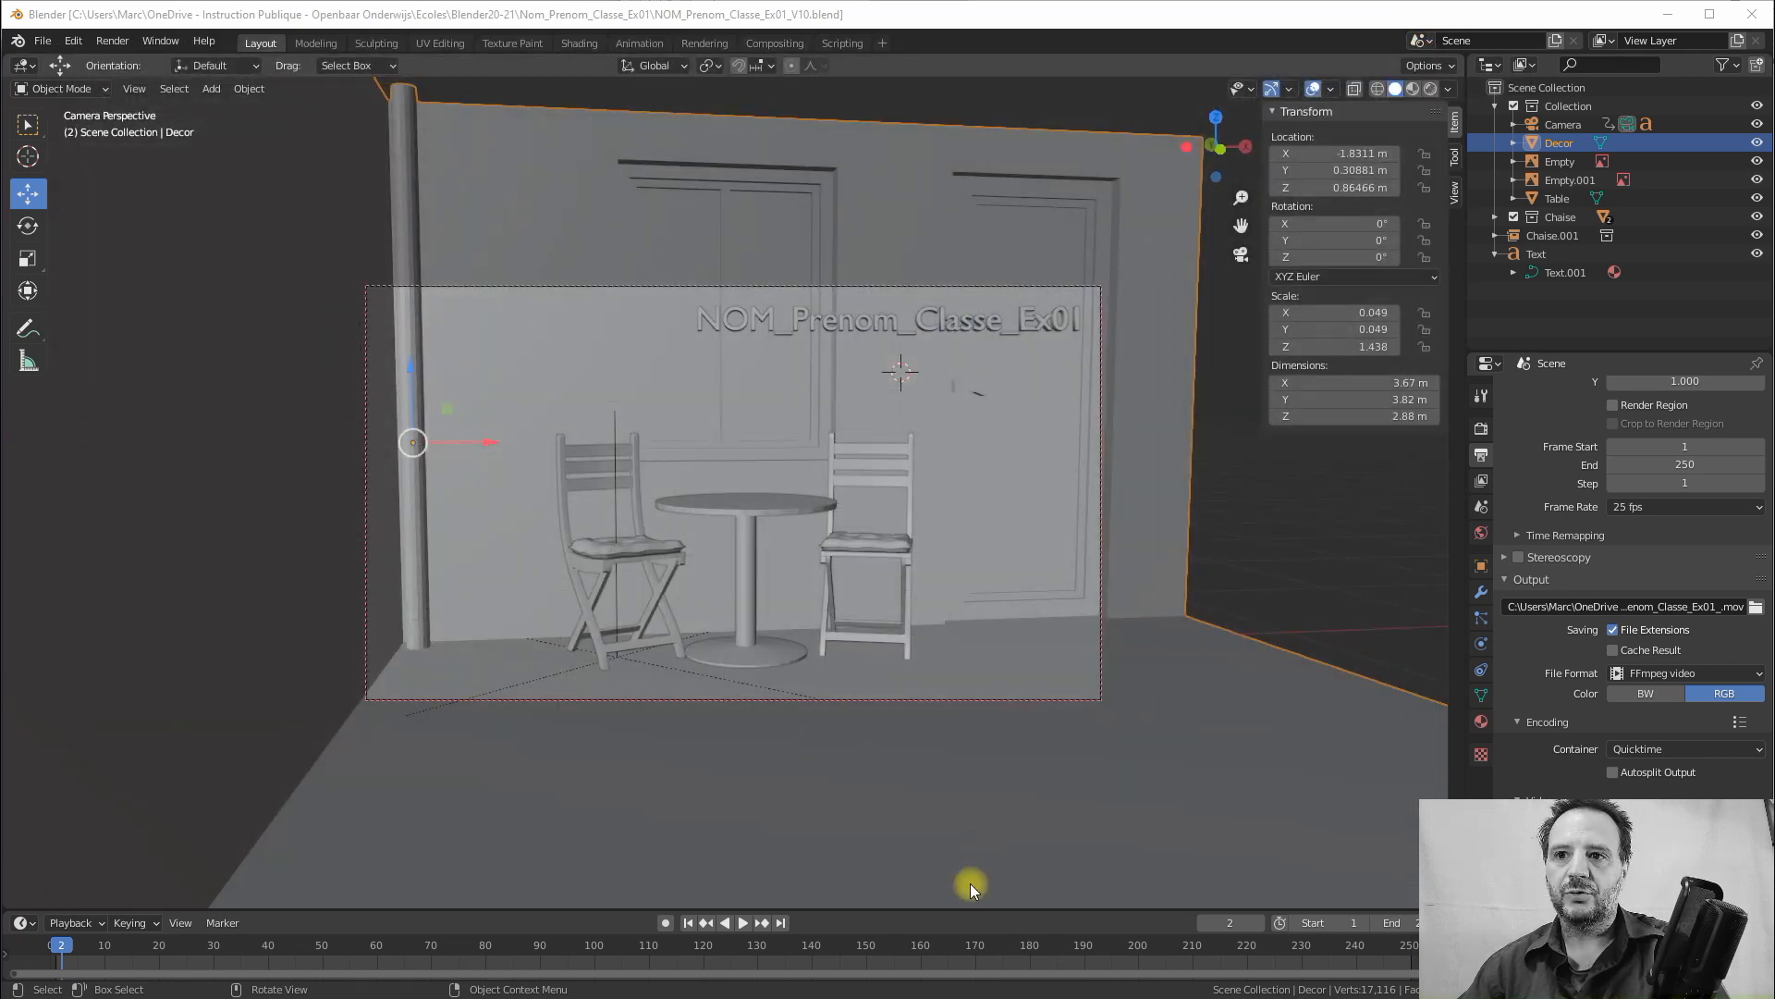
Switch to the Rendu folder in File Explorer, play NOM_Prenom_Classe_Ex01_.mov in VLC to check it, and close the player
{"action": "key", "text": "alt+Tab"}
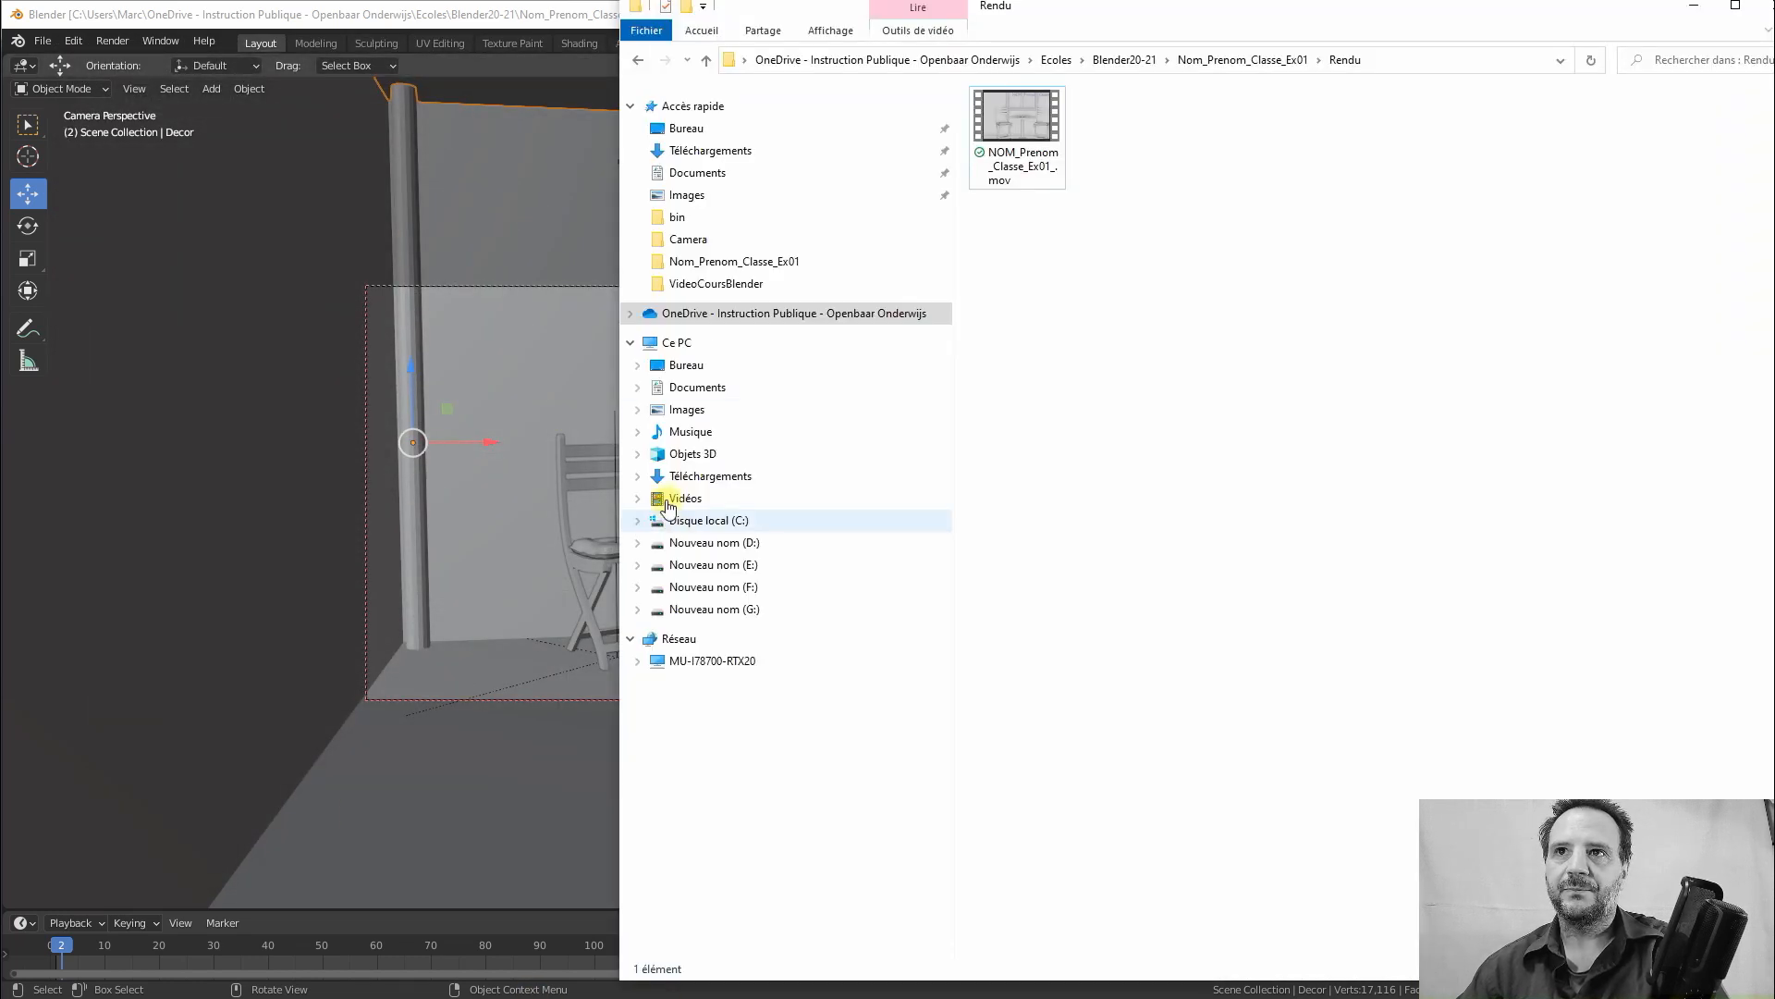
{"action": "left_click", "coordinate": [1010, 117]}
{"action": "right_click", "coordinate": [1011, 117]}
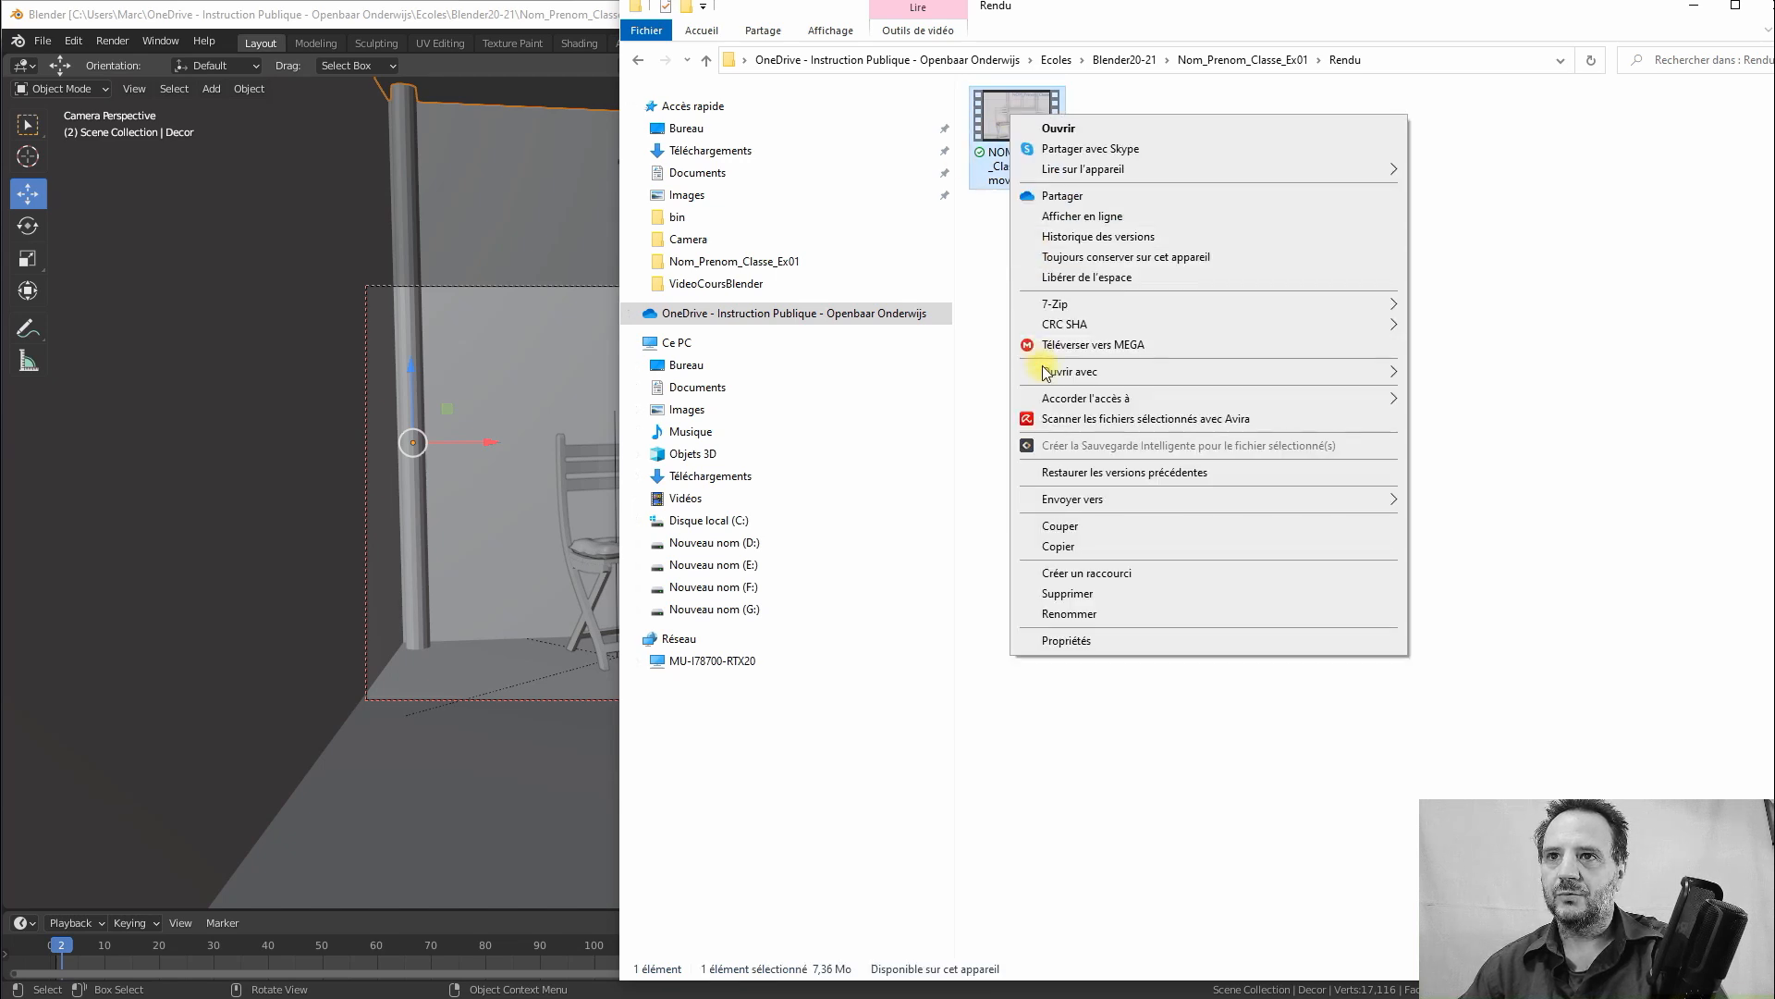
{"action": "mouse_move", "coordinate": [1401, 371]}
{"action": "left_click", "coordinate": [1439, 436]}
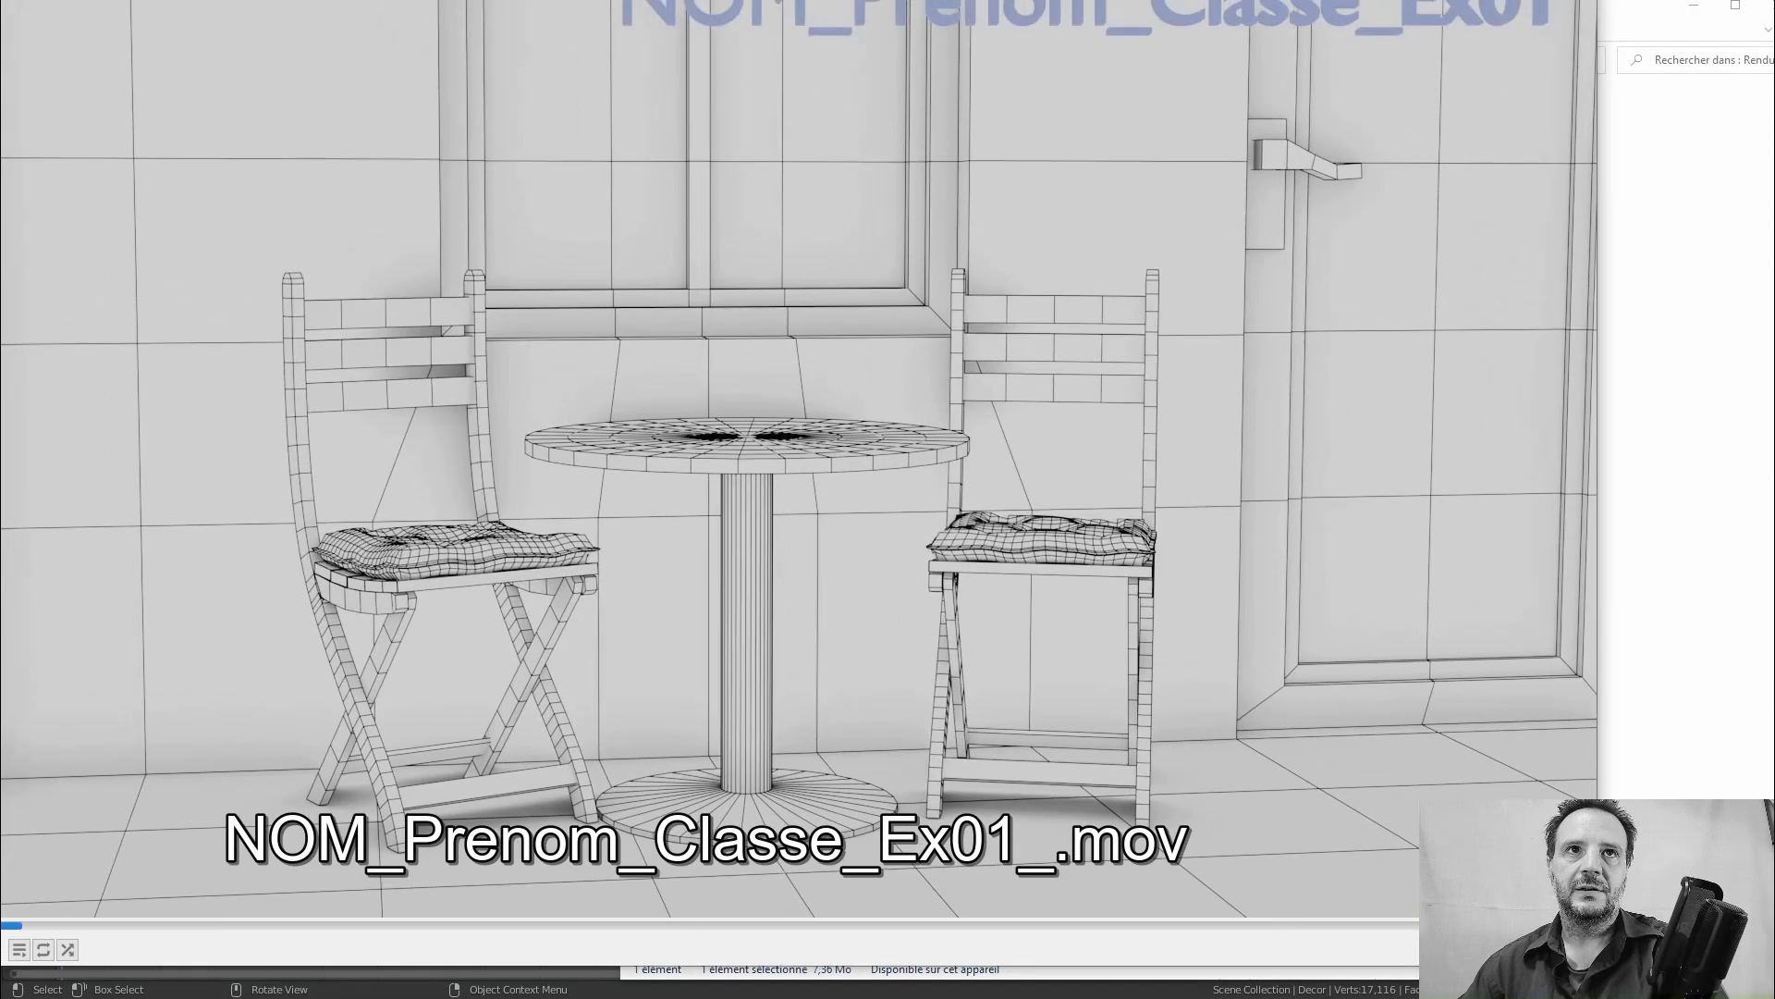
{"action": "left_click_drag", "start_coordinate": [1, 1], "coordinate": [388, 191]}
{"action": "left_click_drag", "start_coordinate": [675, 212], "coordinate": [426, 59]}
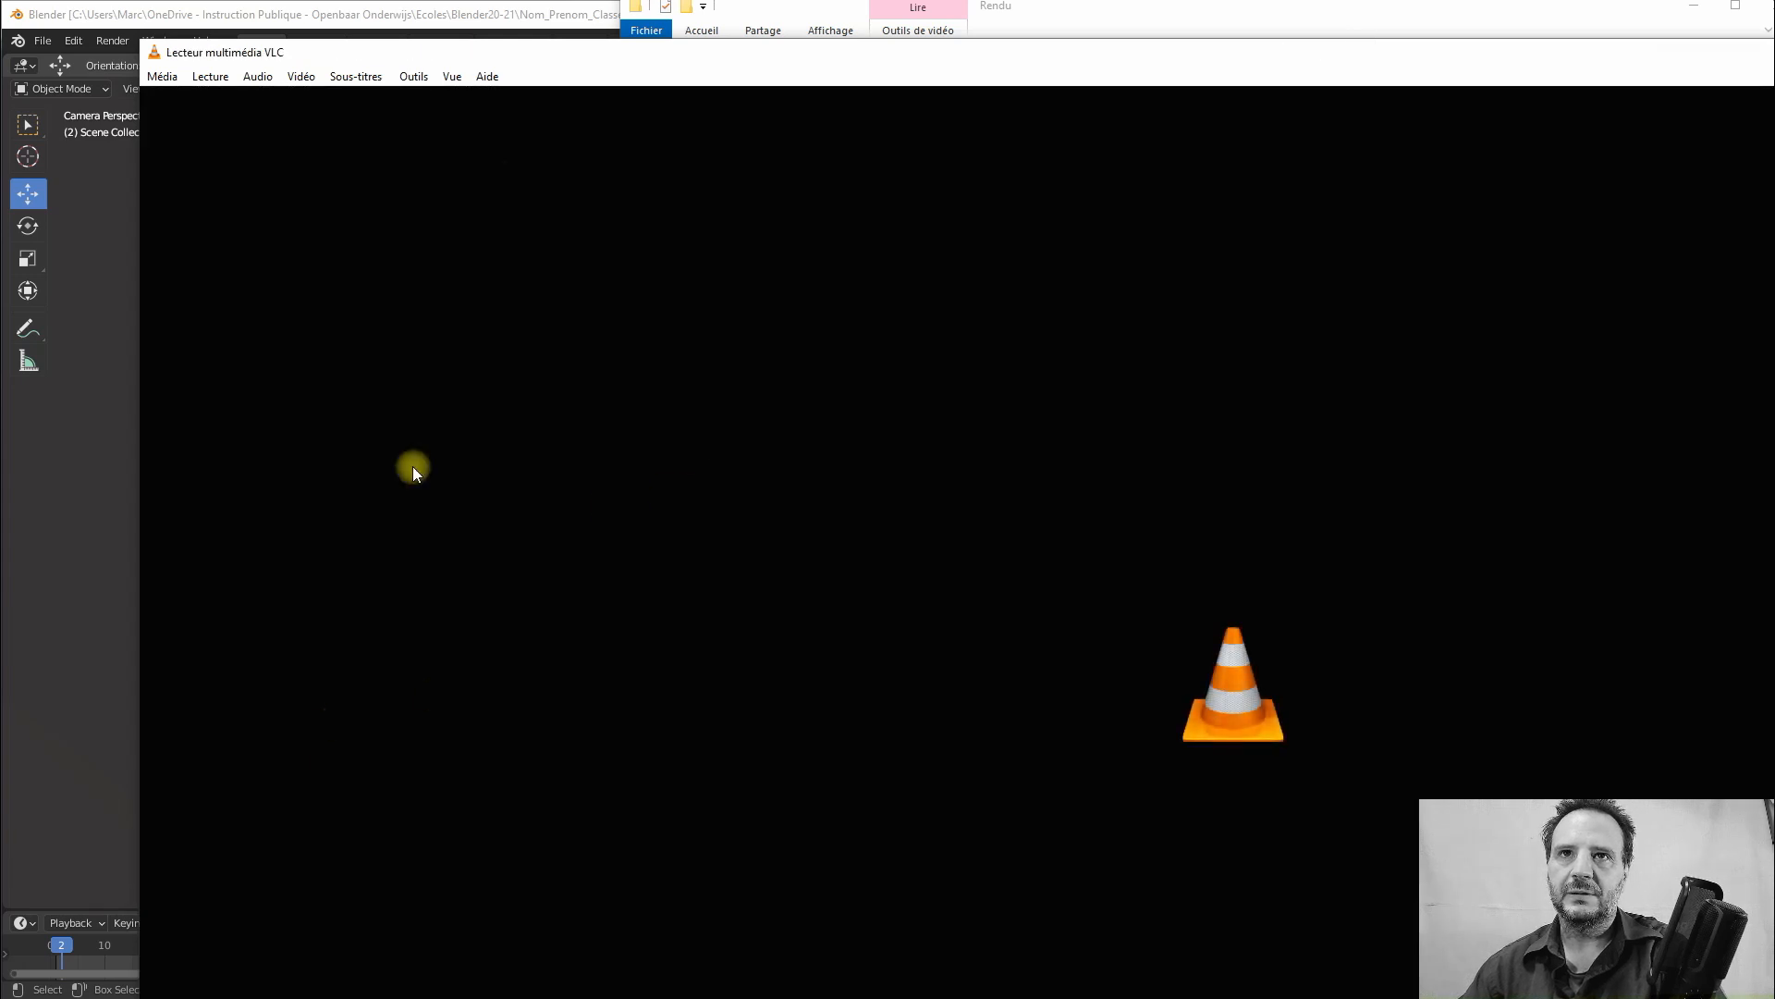
{"action": "left_click_drag", "start_coordinate": [645, 55], "coordinate": [408, 128]}
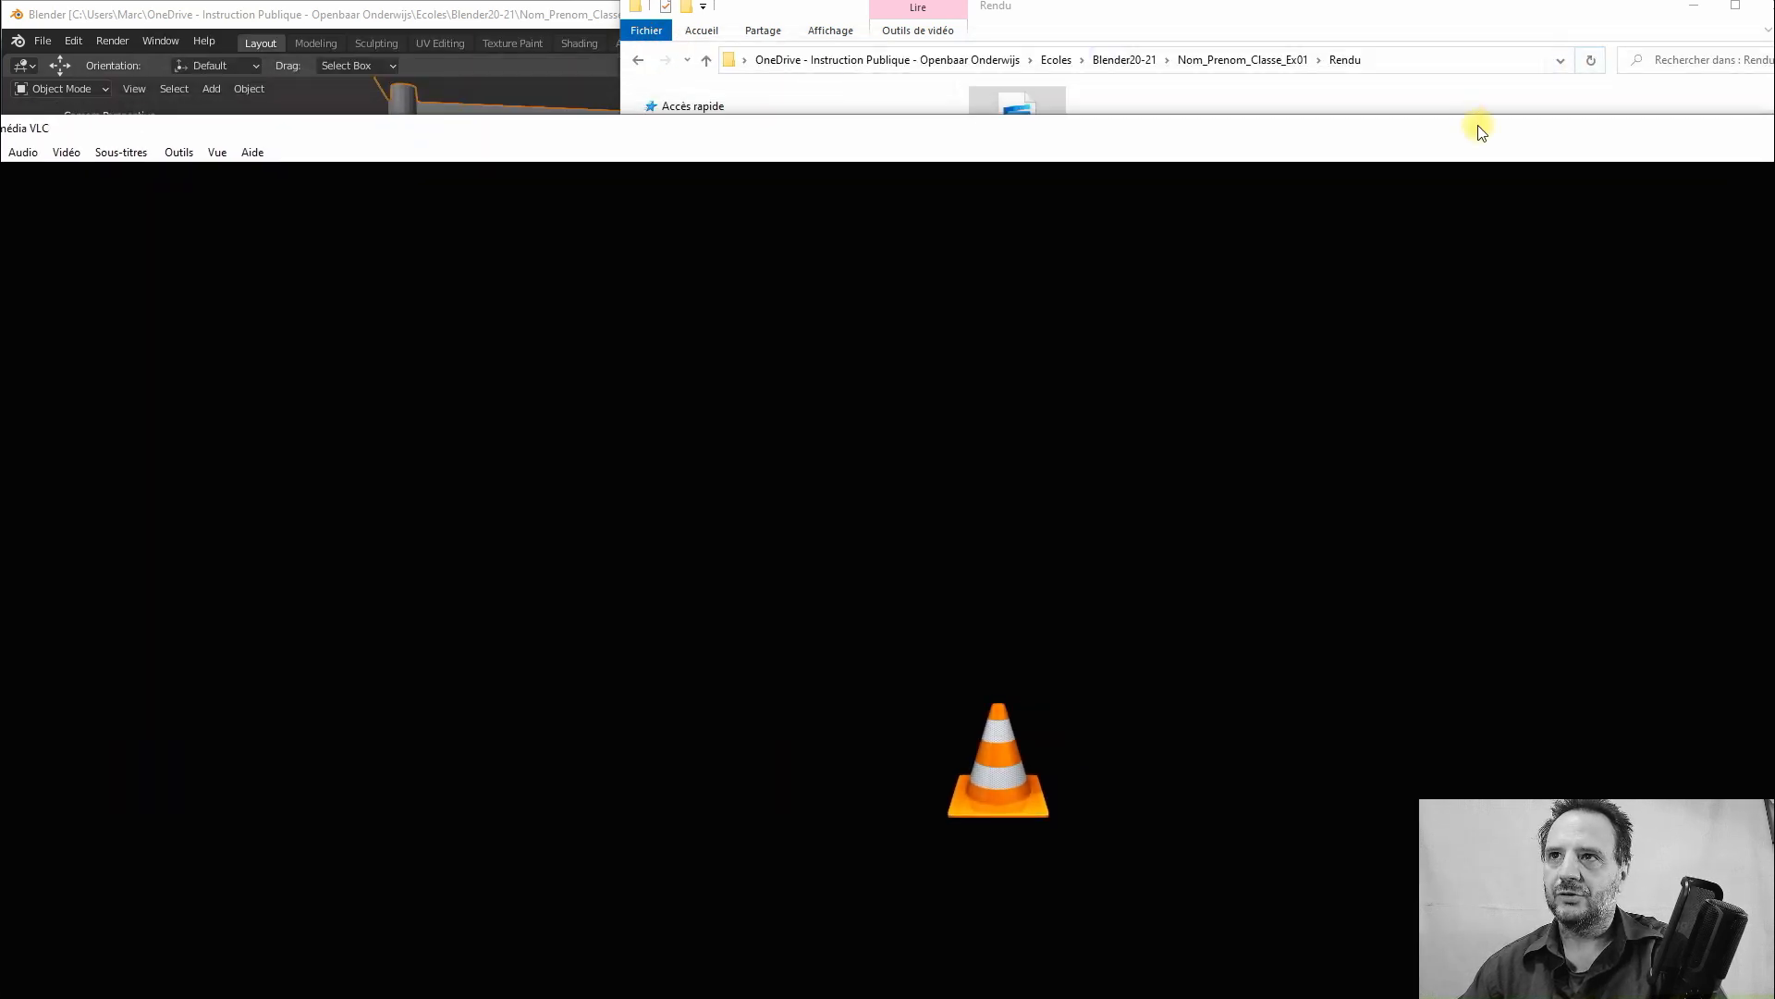
{"action": "left_click_drag", "start_coordinate": [1472, 127], "coordinate": [990, 124]}
{"action": "left_click", "coordinate": [1591, 120]}
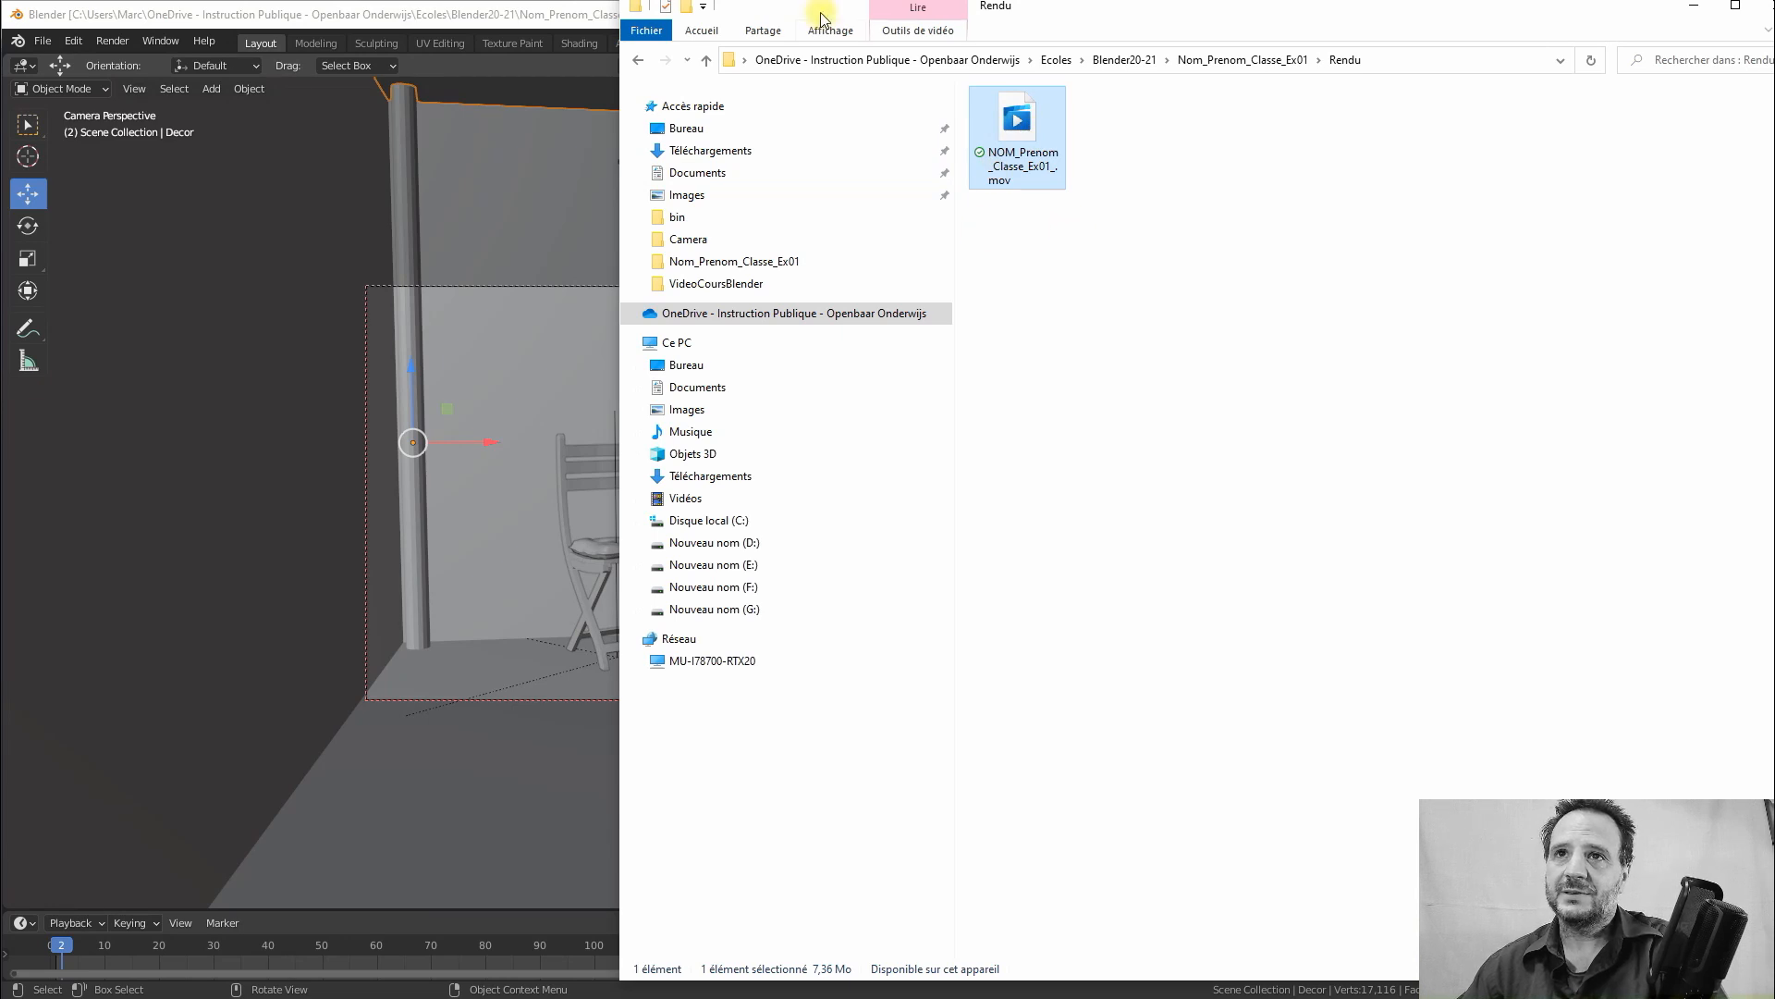
Close the File Explorer window showing the Rendu folder and return to Blender
{"action": "double_click", "coordinate": [1052, 12]}
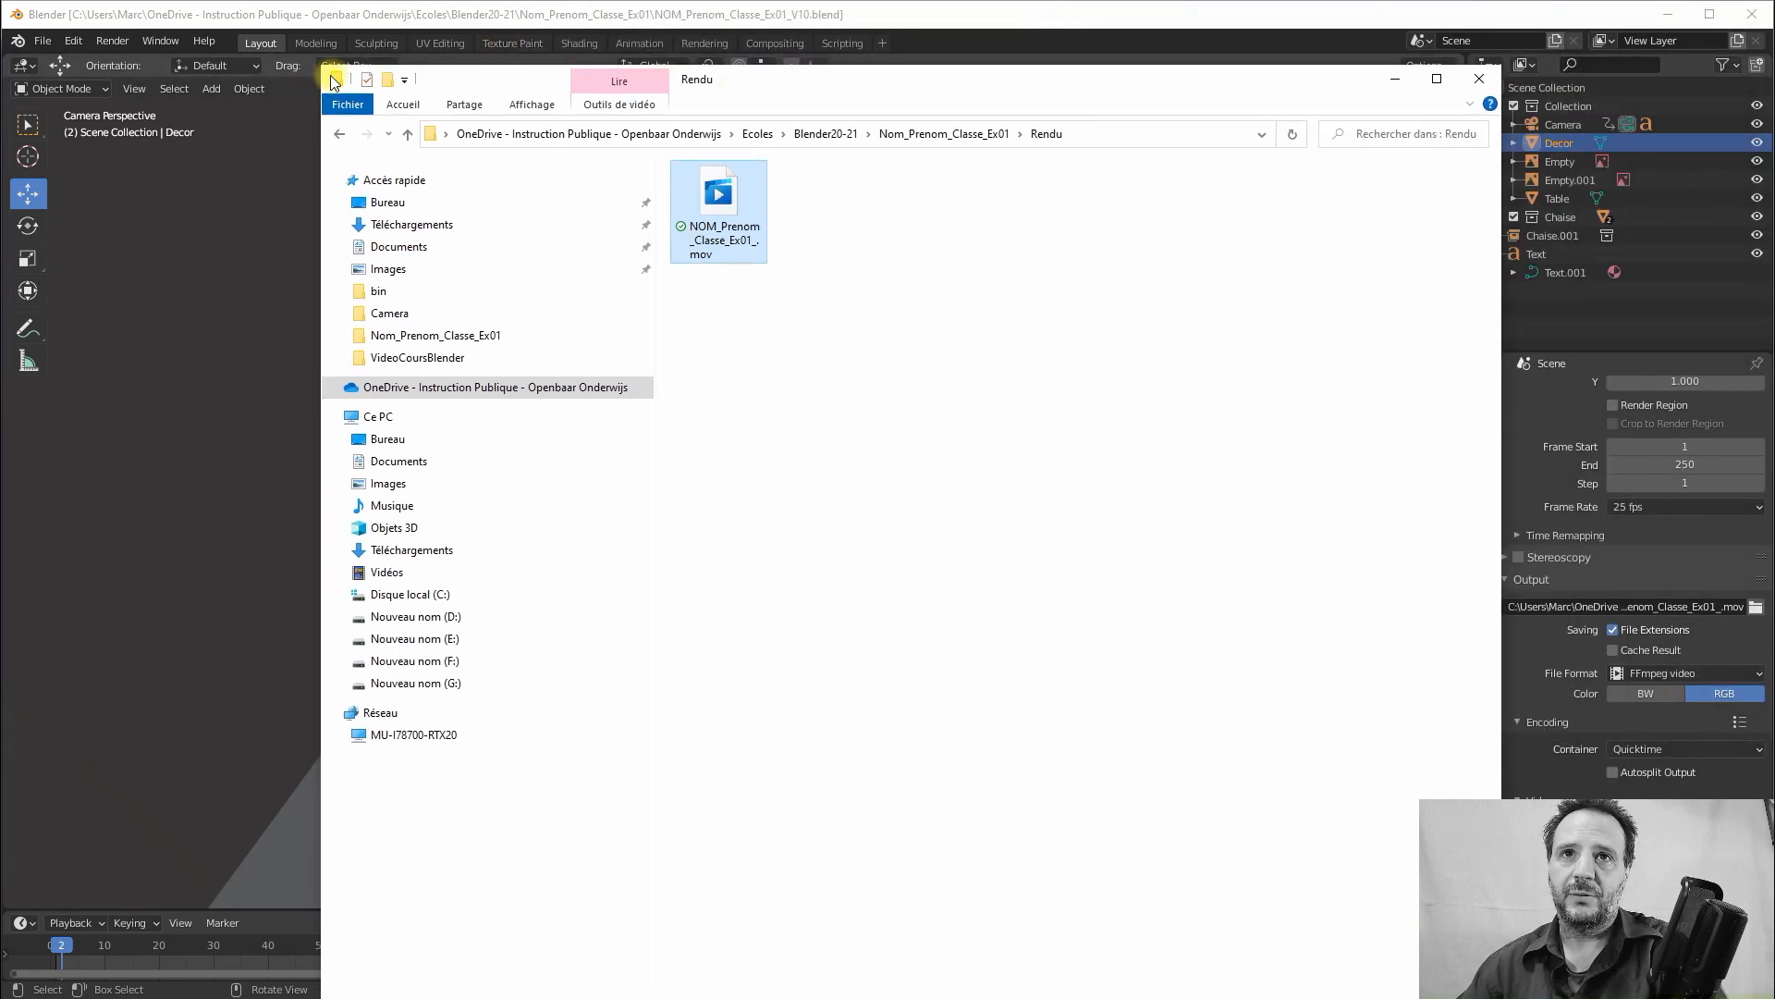
{"action": "left_click_drag", "start_coordinate": [344, 82], "coordinate": [630, 300]}
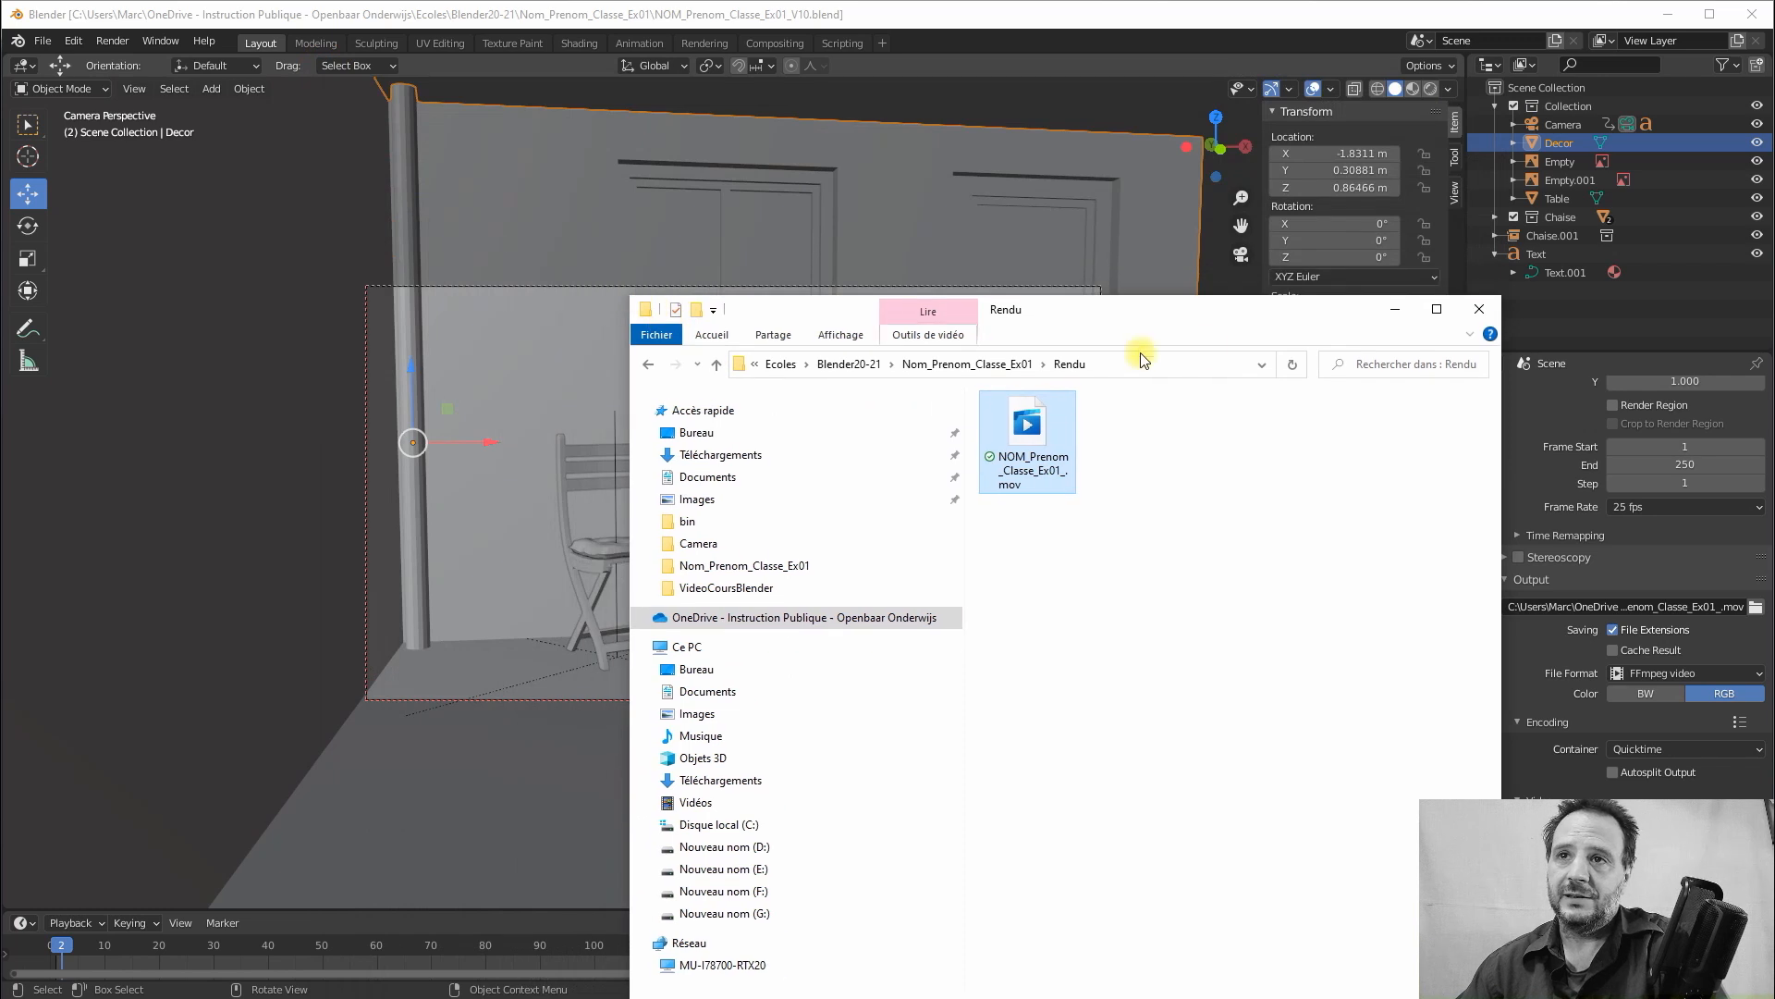
{"action": "left_click_drag", "start_coordinate": [1150, 312], "coordinate": [904, 172]}
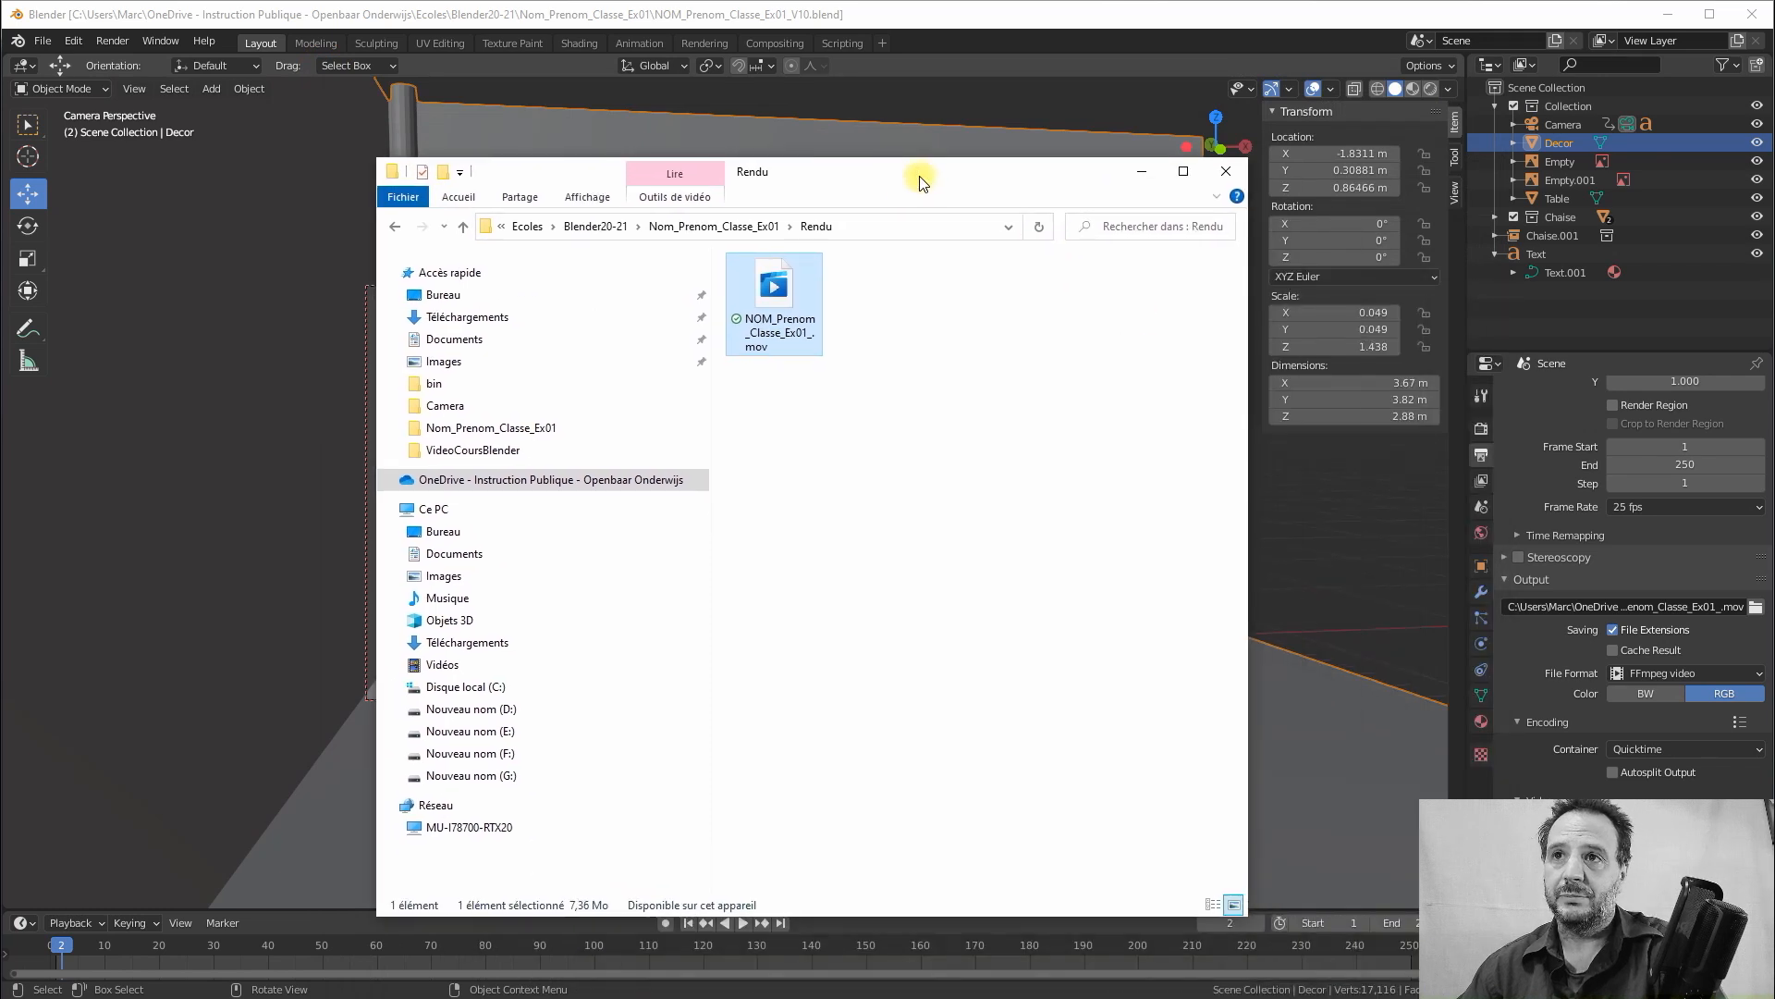
{"action": "left_click", "coordinate": [1226, 171]}
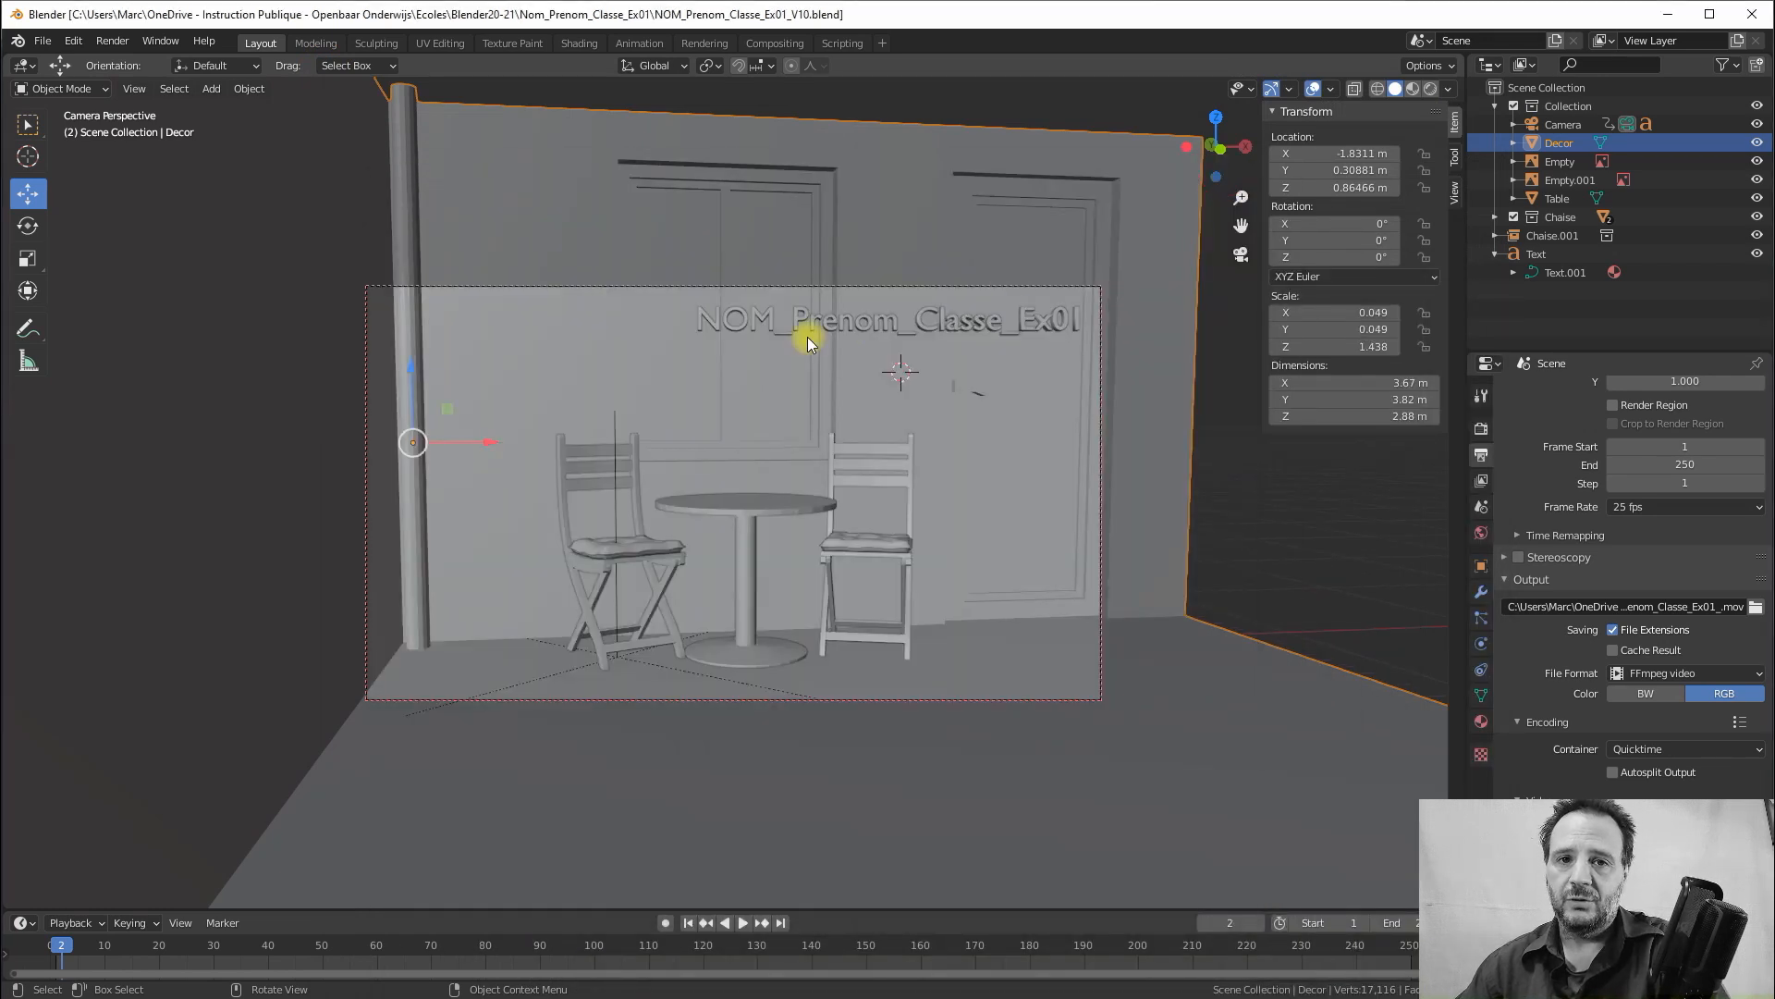